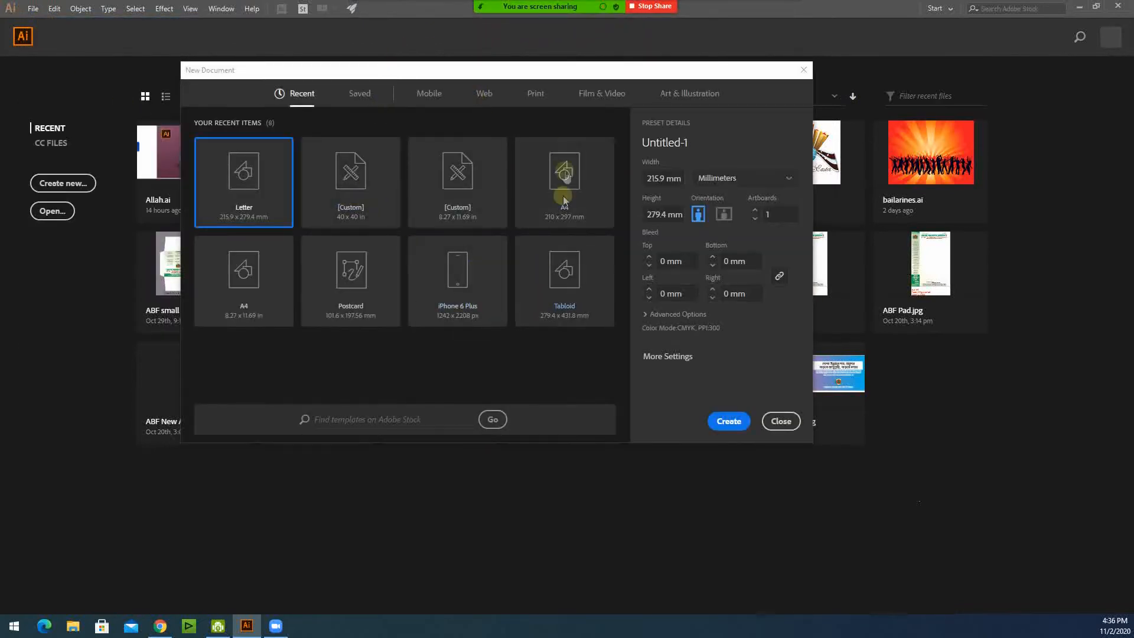
Review the blank document presets for Mobile, Web, Print, Film & Video, and Art & Illustration
{"action": "left_click_drag", "start_coordinate": [578, 70], "coordinate": [519, 83]}
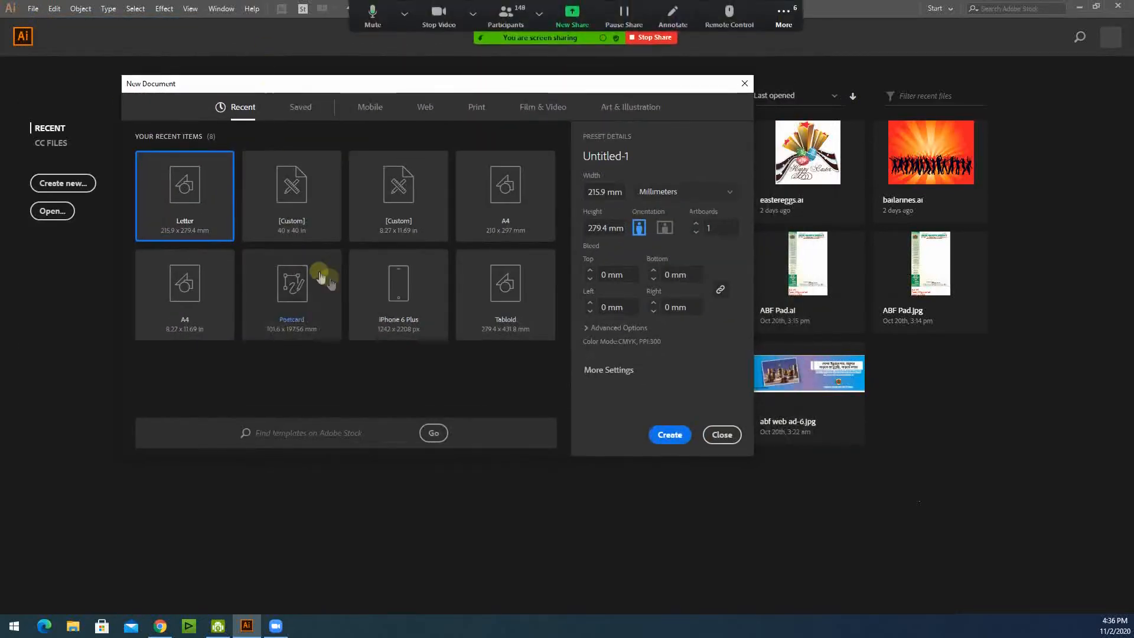
{"action": "left_click", "coordinate": [382, 116]}
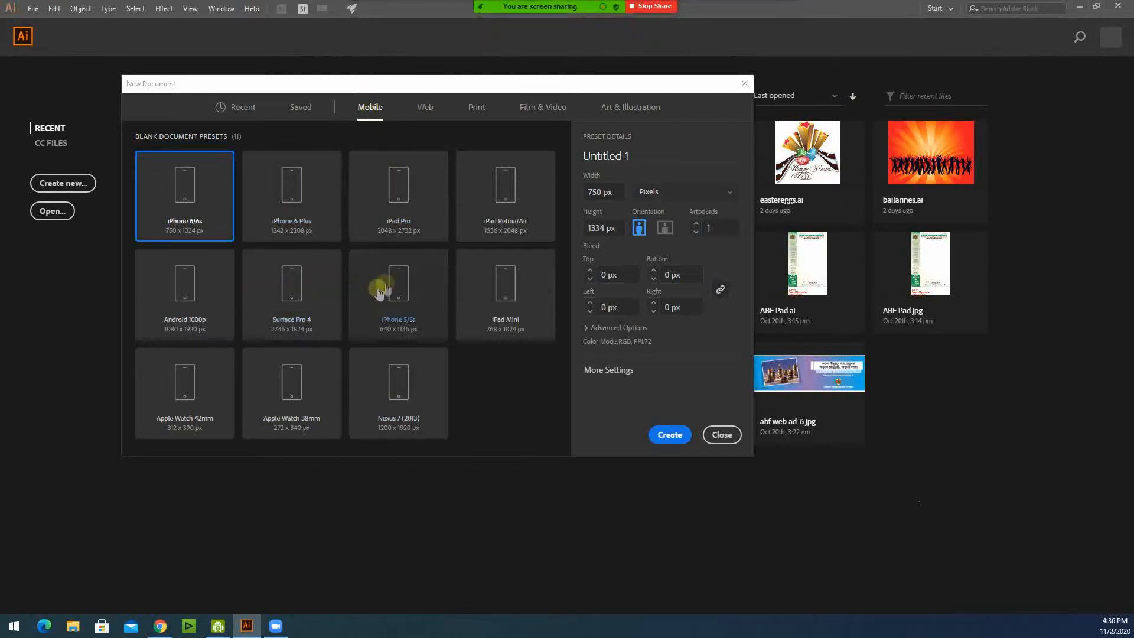
{"action": "left_click", "coordinate": [425, 109]}
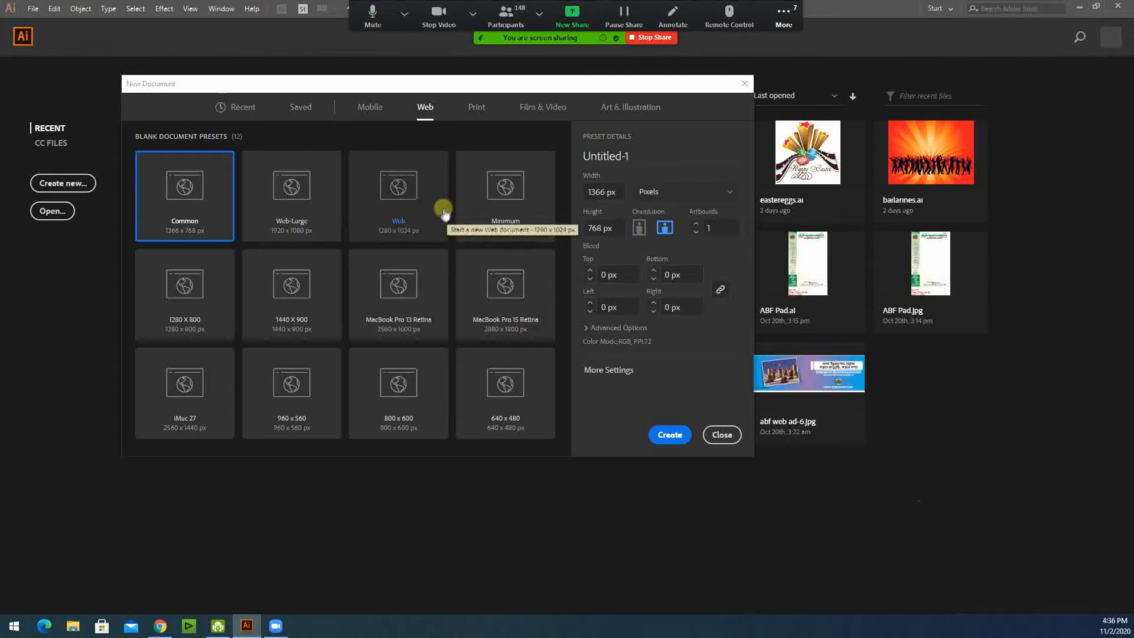
{"action": "left_click", "coordinate": [477, 111]}
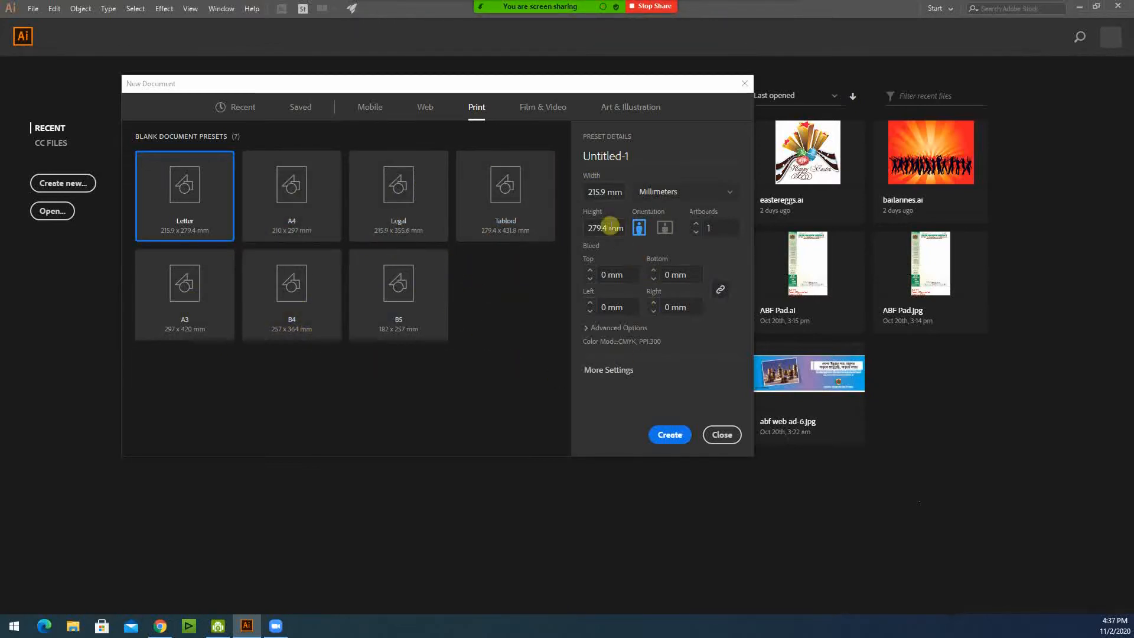
{"action": "left_click", "coordinate": [594, 192]}
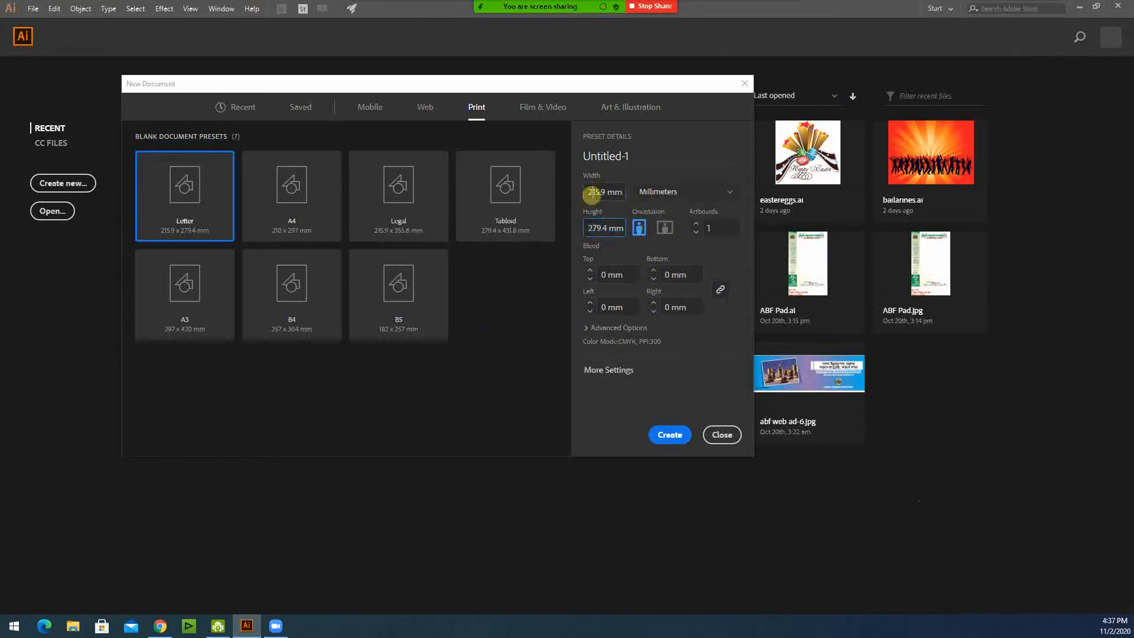
{"action": "left_click", "coordinate": [542, 109]}
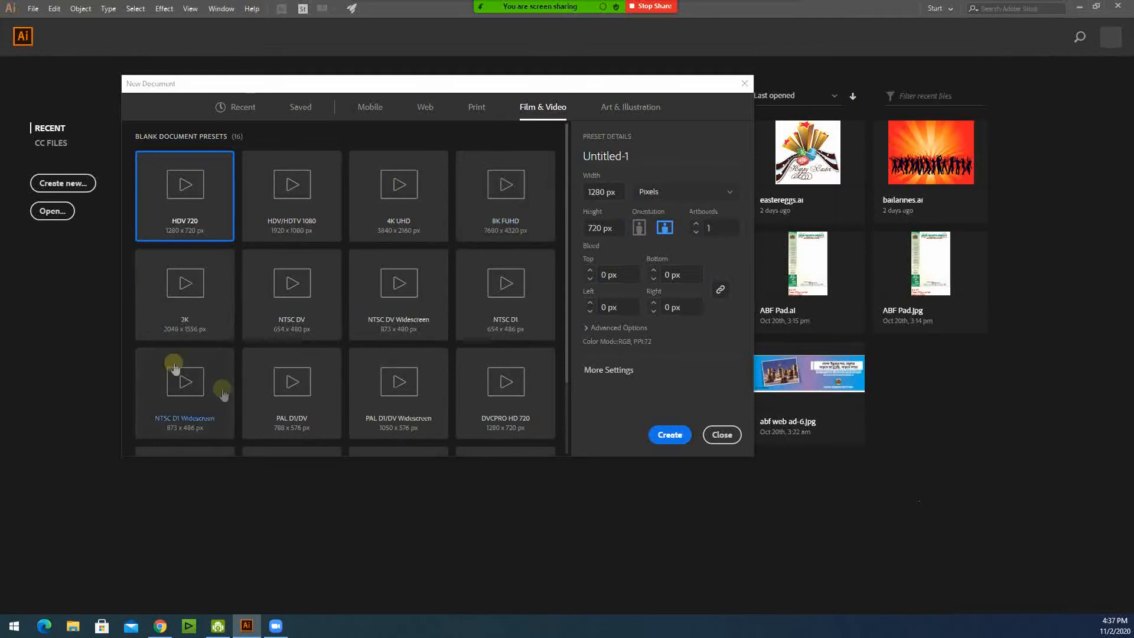
{"action": "left_click", "coordinate": [656, 104]}
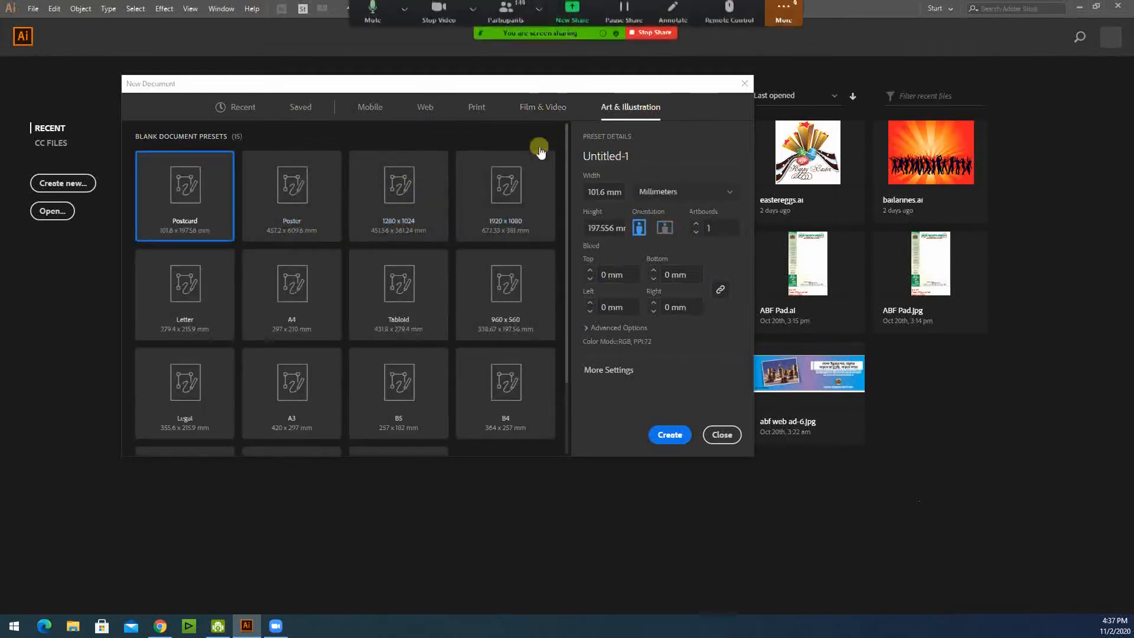
Create a new A4 print document in portrait orientation with its units set to inches
{"action": "left_click", "coordinate": [474, 108]}
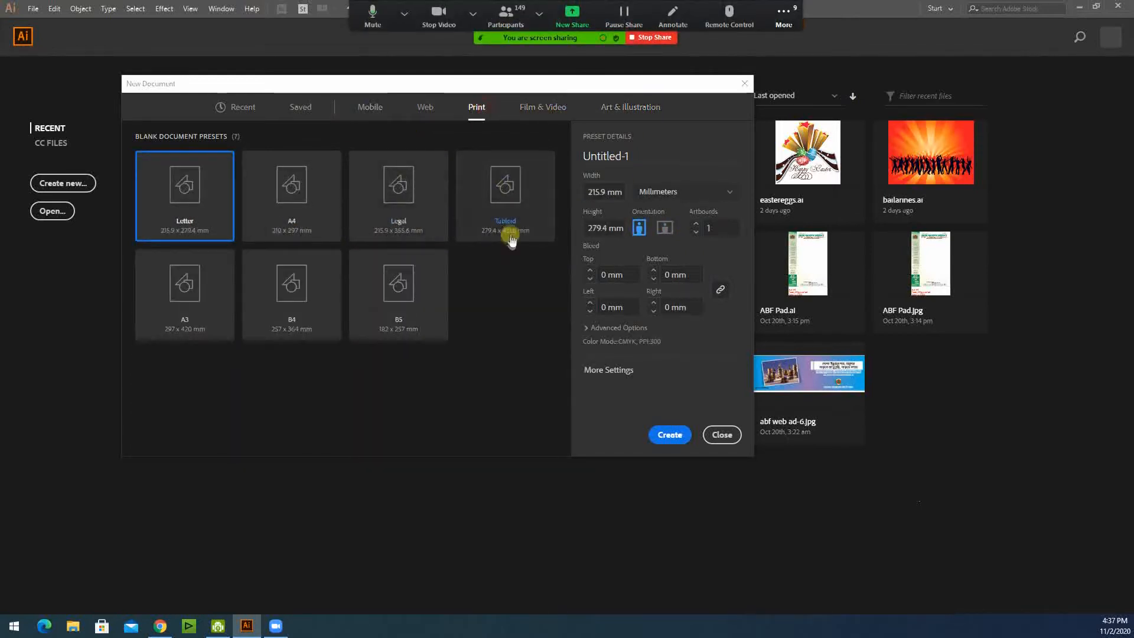
{"action": "left_click", "coordinate": [269, 195]}
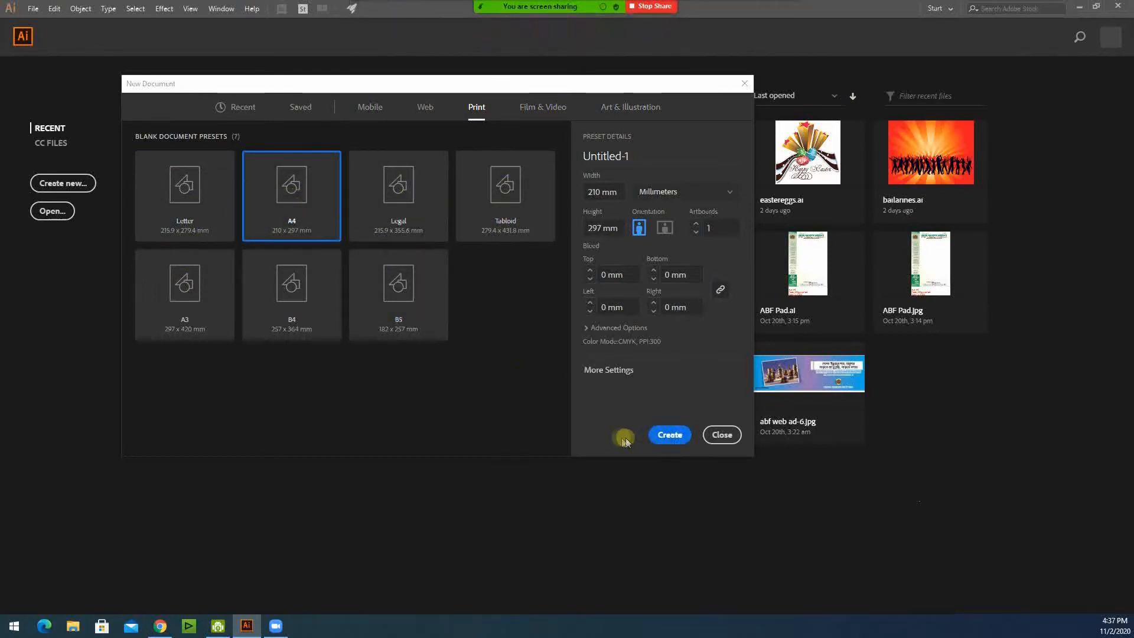
{"action": "left_click", "coordinate": [673, 195]}
{"action": "left_click", "coordinate": [668, 248]}
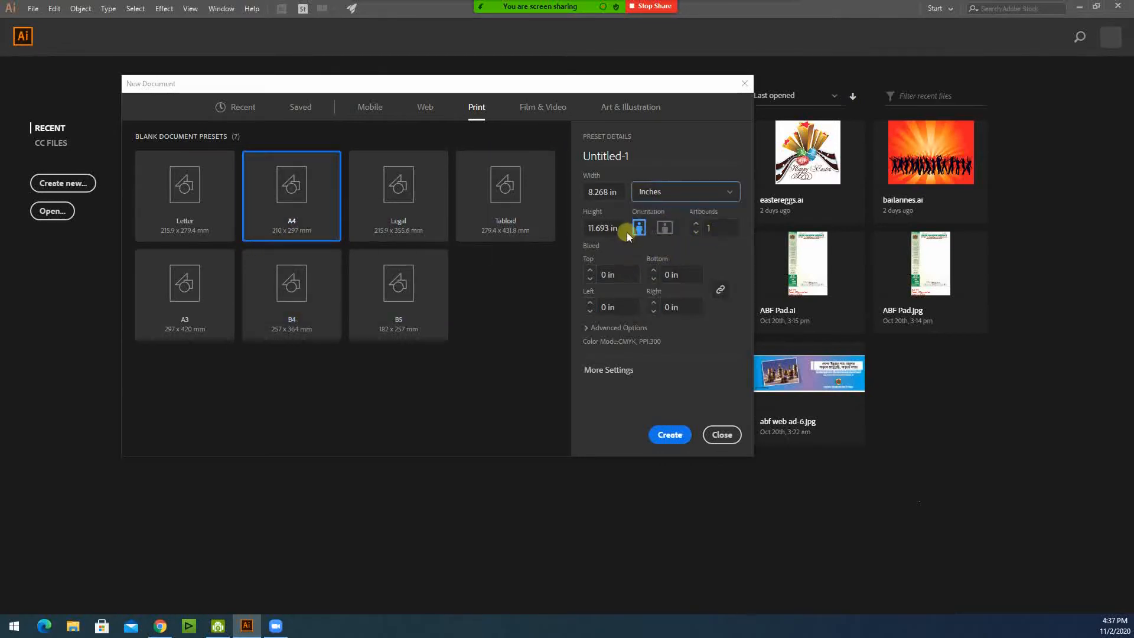
{"action": "left_click_drag", "start_coordinate": [623, 229], "coordinate": [571, 228]}
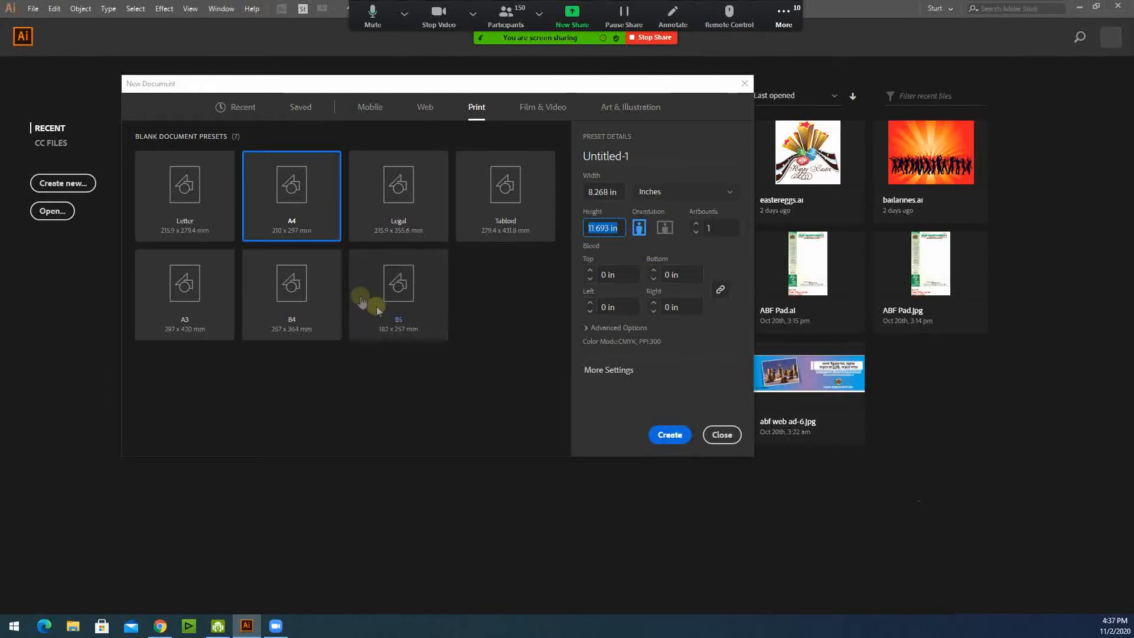
{"action": "left_click", "coordinate": [671, 437]}
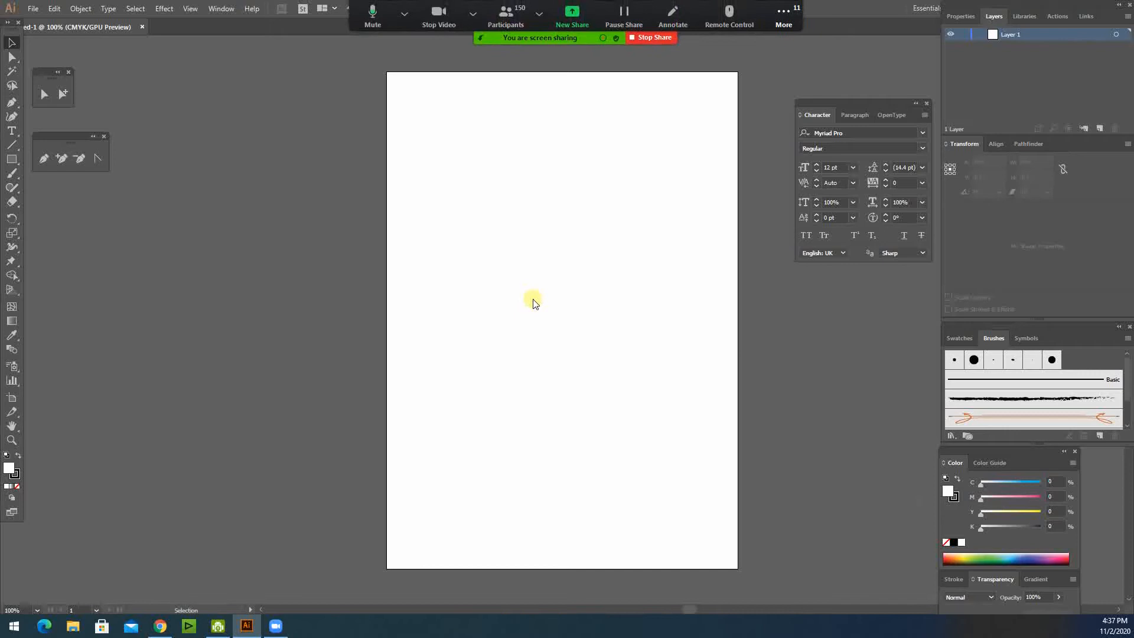
Move the floating Character panel slightly closer to the artboard
{"action": "left_click_drag", "start_coordinate": [853, 104], "coordinate": [833, 113]}
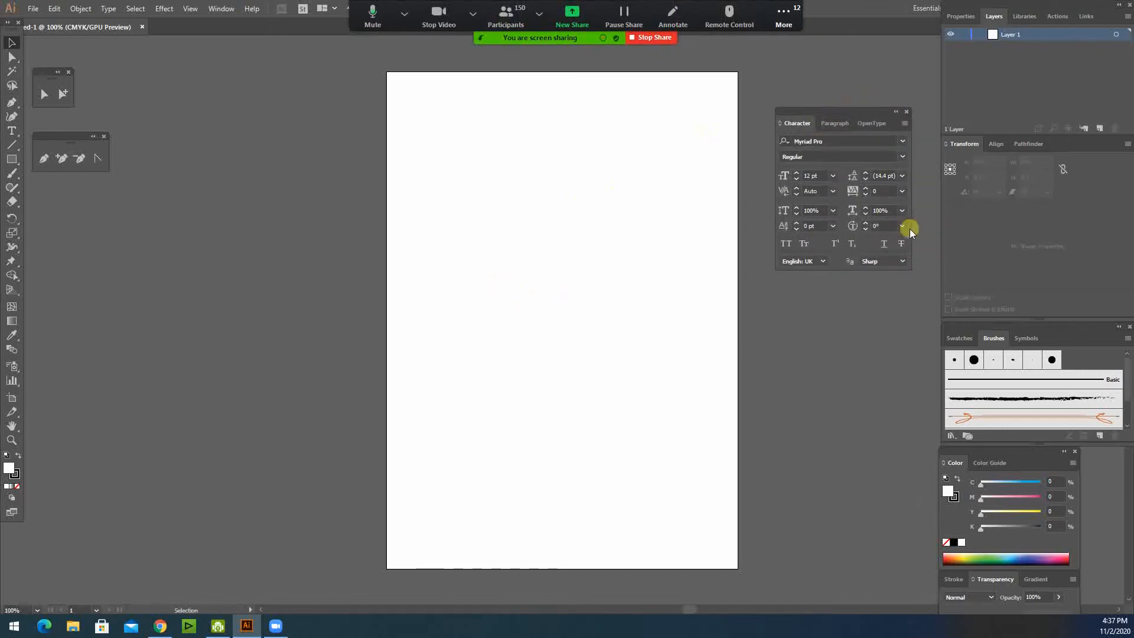
{"action": "key", "text": "F6"}
{"action": "key", "text": "F6"}
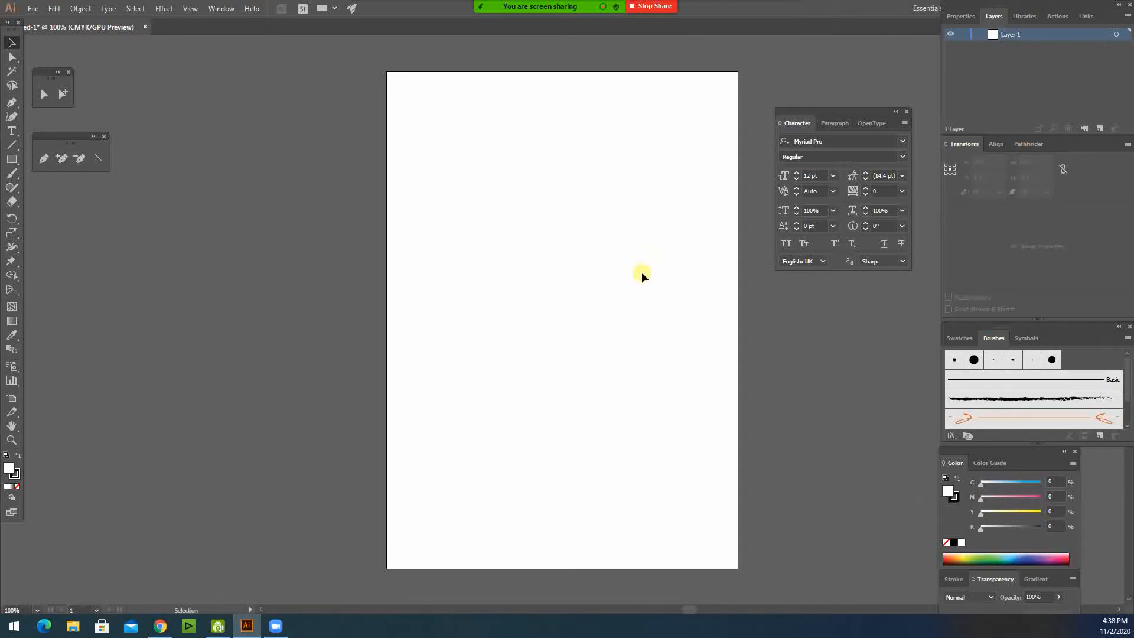
{"action": "mouse_move", "coordinate": [824, 114]}
{"action": "left_mouse_down"}
{"action": "mouse_move", "coordinate": [742, 88]}
{"action": "mouse_move", "coordinate": [822, 101]}
{"action": "left_mouse_up"}
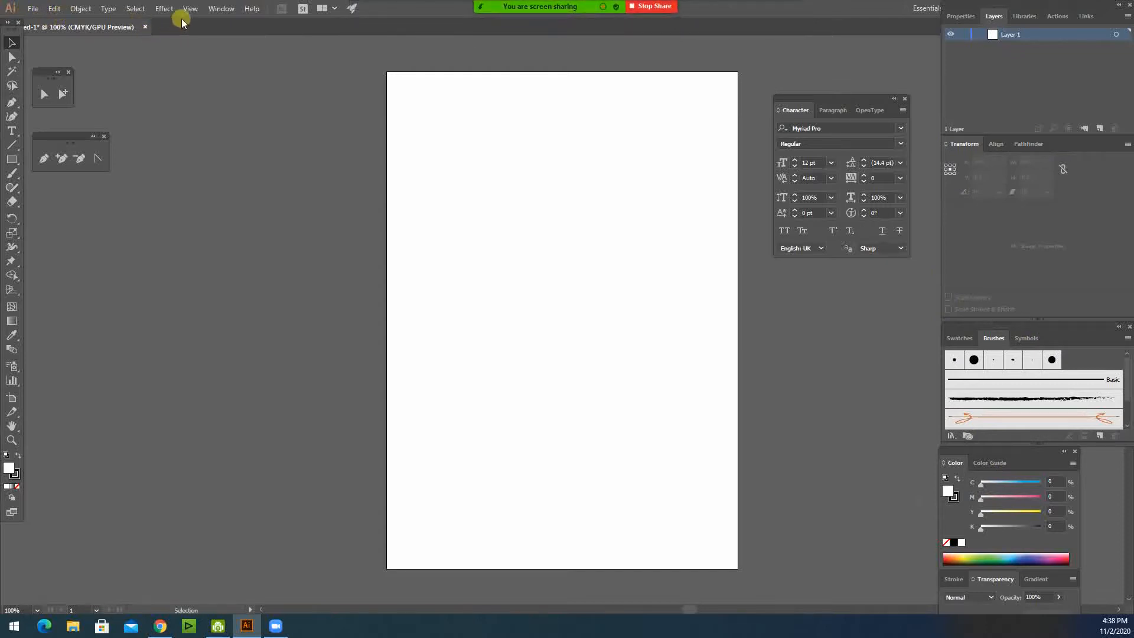
{"action": "left_click", "coordinate": [155, 9]}
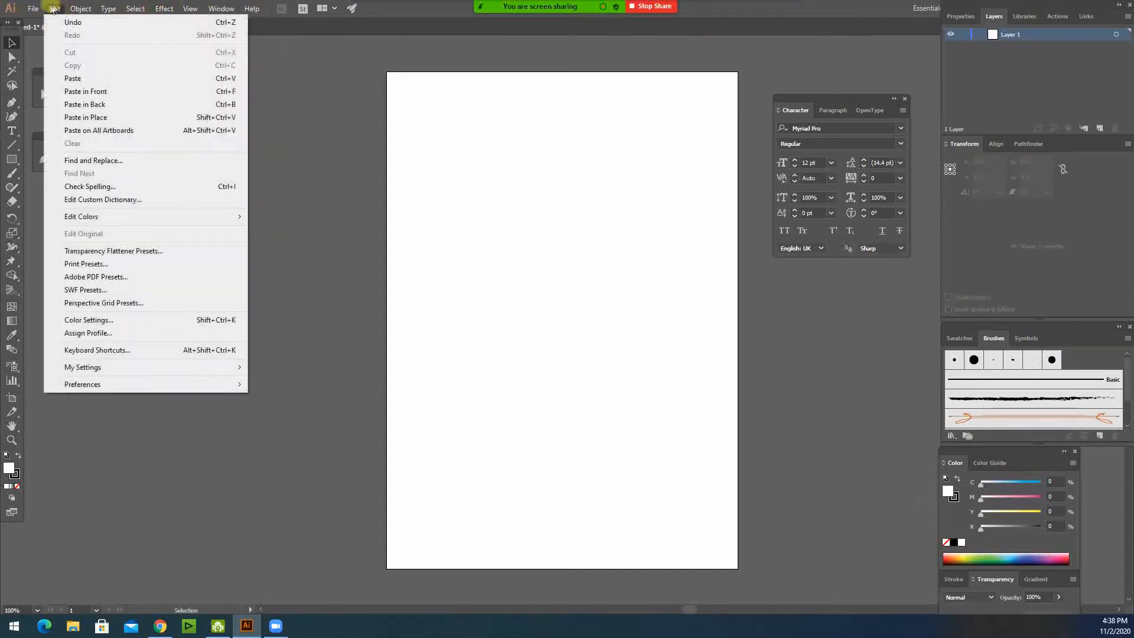
{"action": "mouse_move", "coordinate": [33, 9]}
{"action": "left_click", "coordinate": [265, 185]}
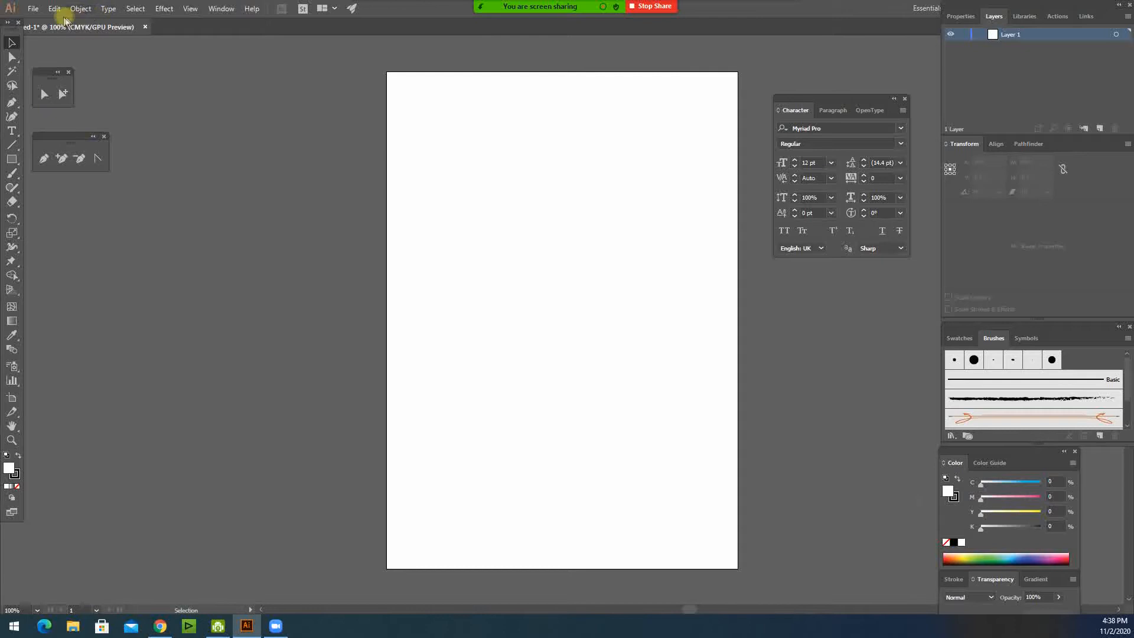
{"action": "left_click", "coordinate": [33, 8]}
{"action": "left_click", "coordinate": [33, 9]}
{"action": "left_click", "coordinate": [34, 8]}
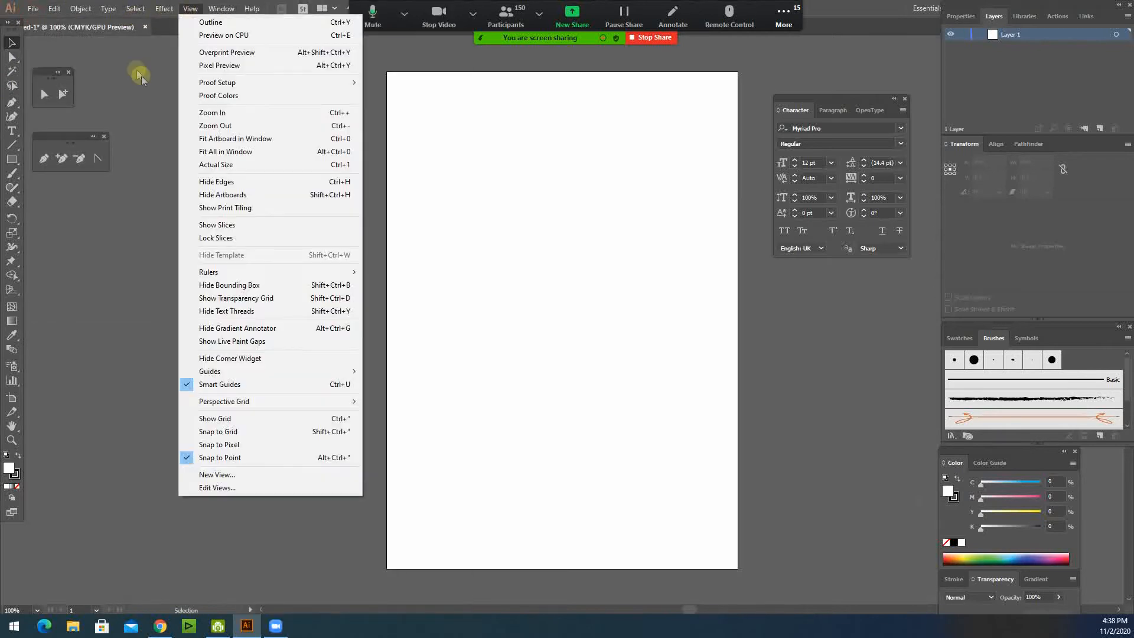
{"action": "left_click", "coordinate": [142, 75]}
{"action": "mouse_move", "coordinate": [767, 12]}
{"action": "left_click_drag", "start_coordinate": [766, 9], "coordinate": [979, 10]}
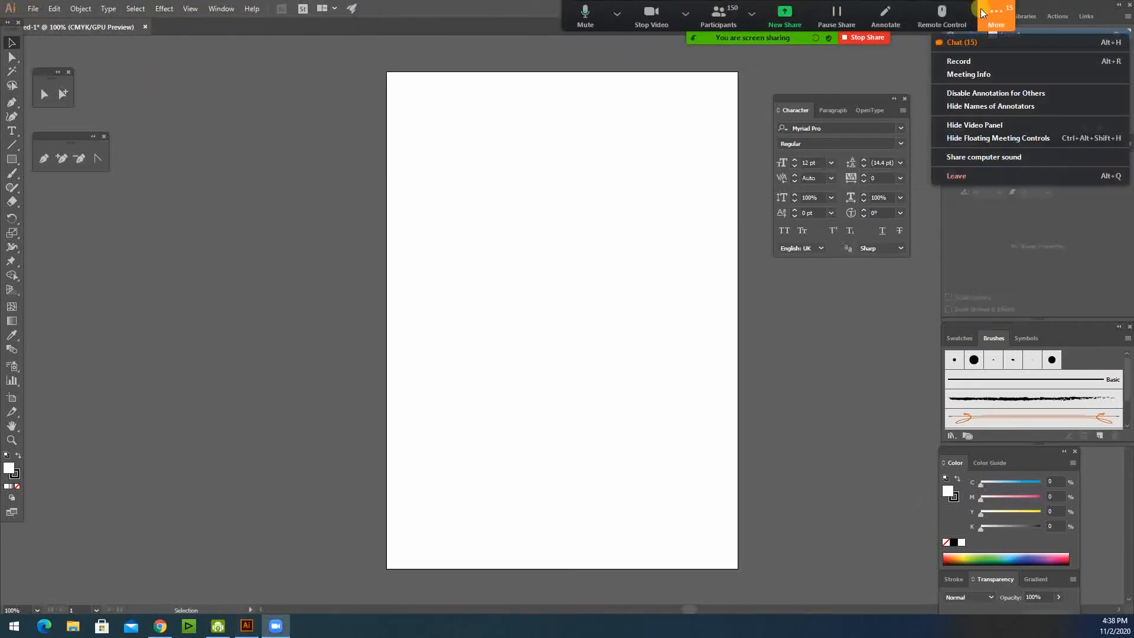
Look through the file-level commands for saving, placing, exporting, document setup and printing
{"action": "left_click", "coordinate": [35, 8]}
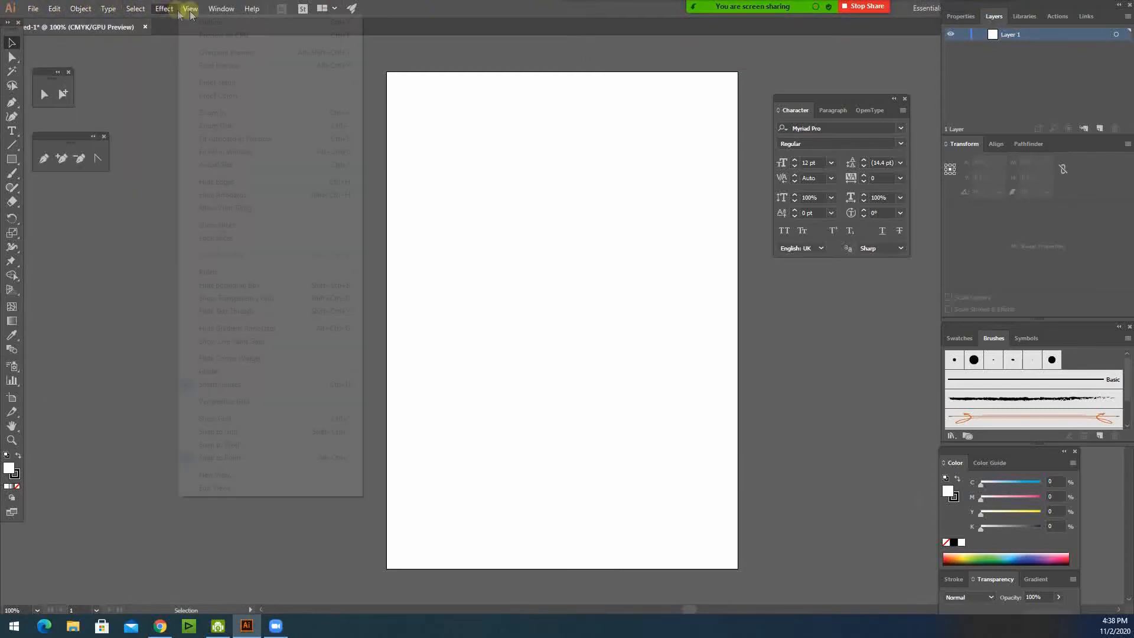
{"action": "left_click", "coordinate": [35, 10]}
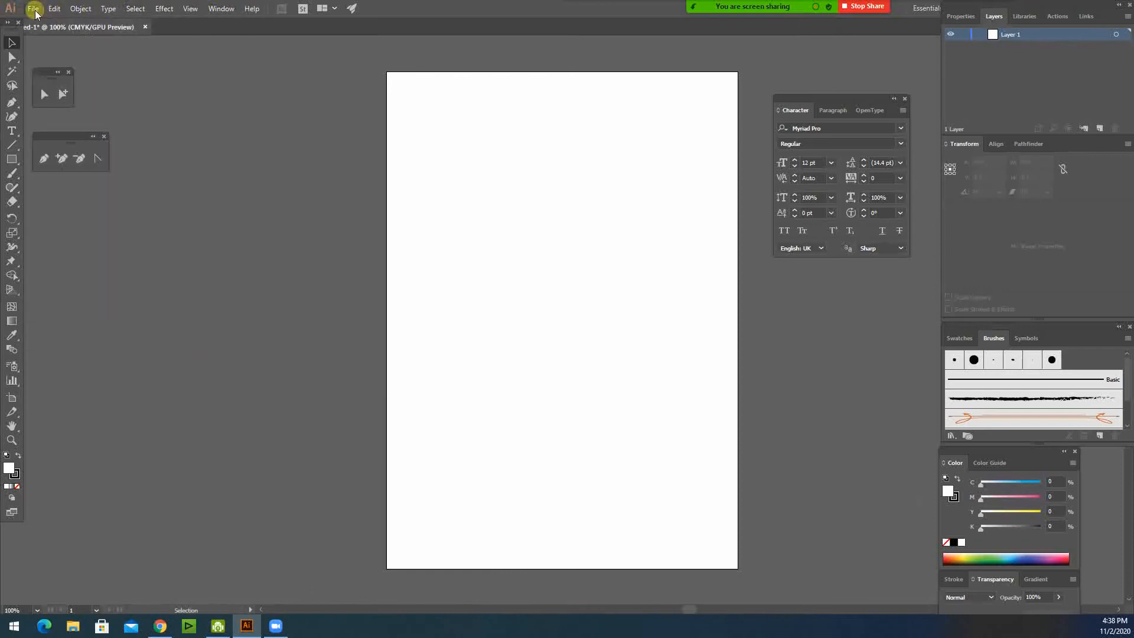
{"action": "left_click", "coordinate": [34, 10]}
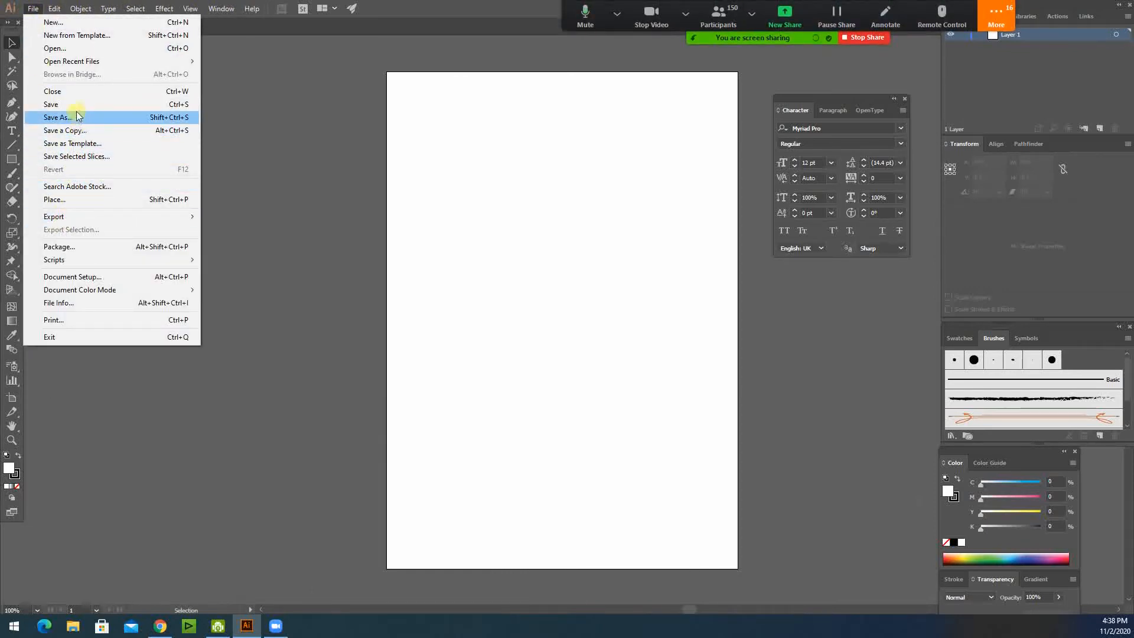
{"action": "left_click", "coordinate": [278, 132]}
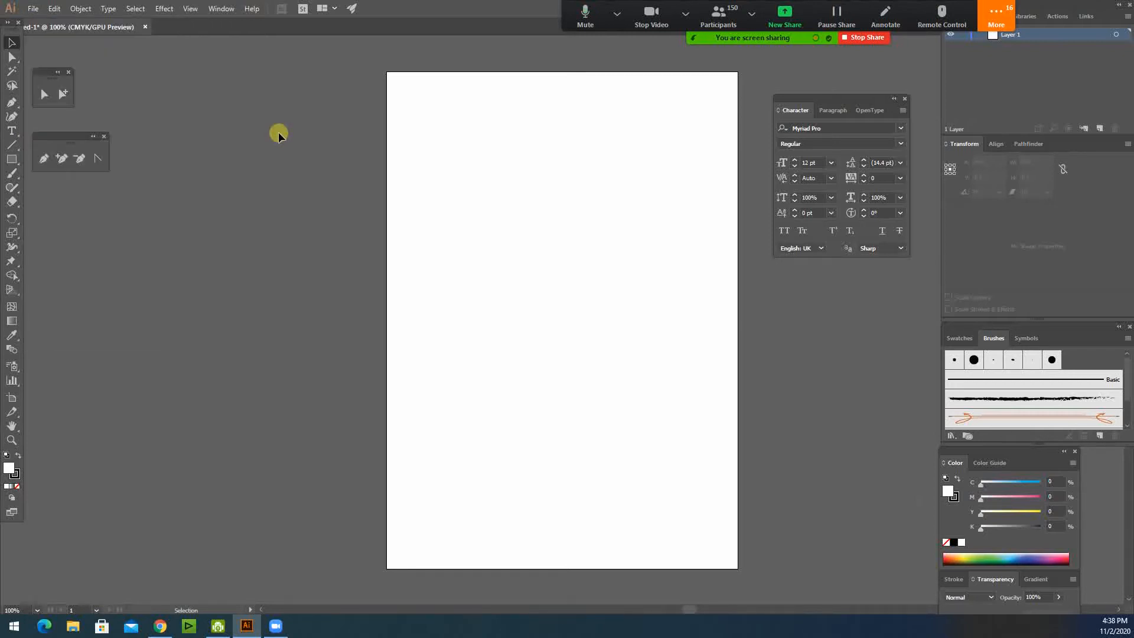
{"action": "left_click", "coordinate": [33, 8]}
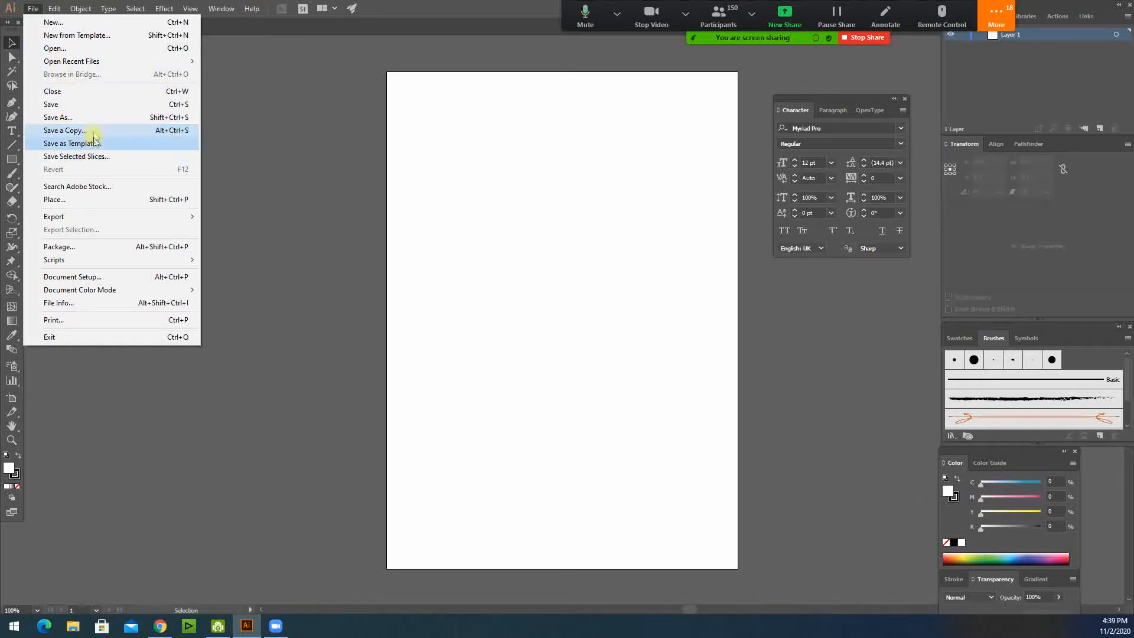
{"action": "left_click", "coordinate": [84, 218]}
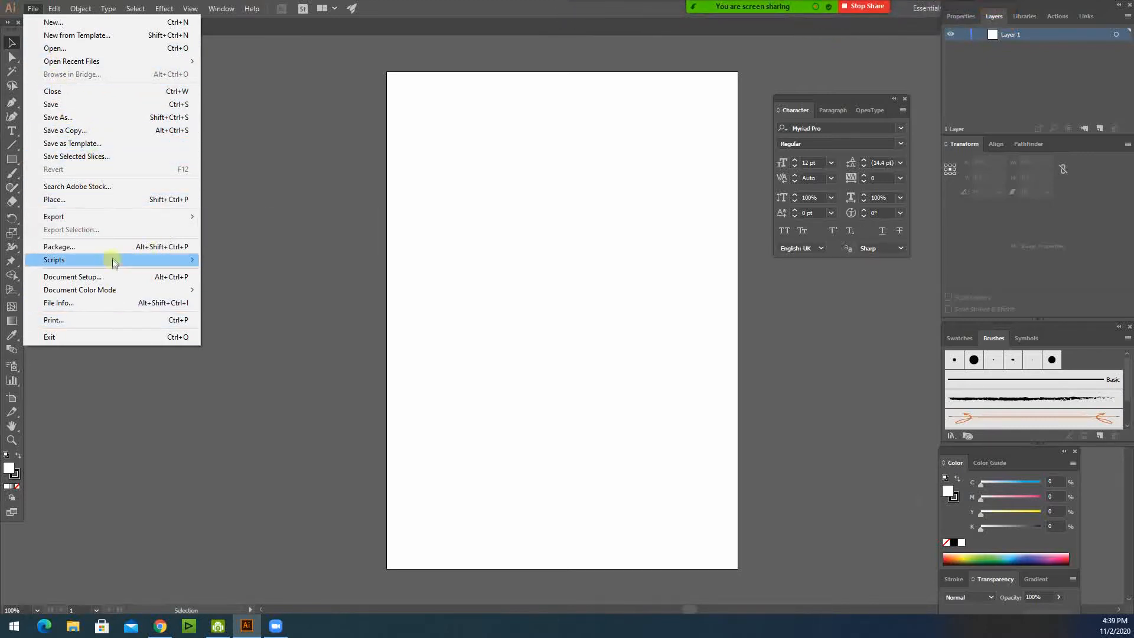
{"action": "left_click", "coordinate": [33, 10]}
{"action": "left_click", "coordinate": [33, 10]}
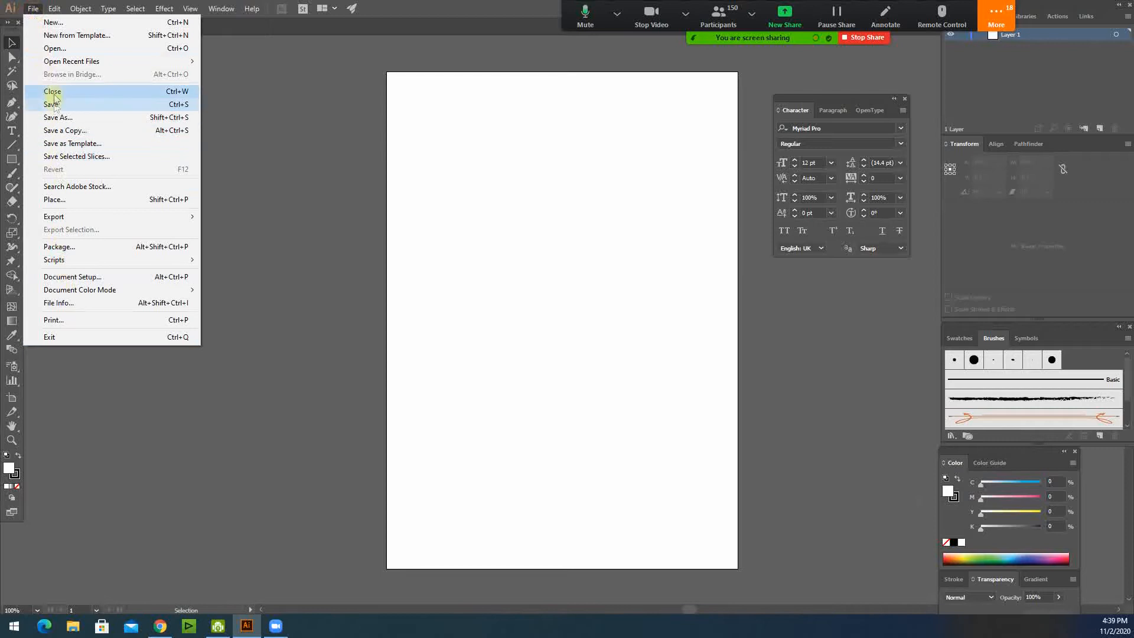
{"action": "left_click", "coordinate": [33, 8]}
Look through the commands available for editing and for working with objects, including paths, blends and image tracing
{"action": "left_click", "coordinate": [51, 9]}
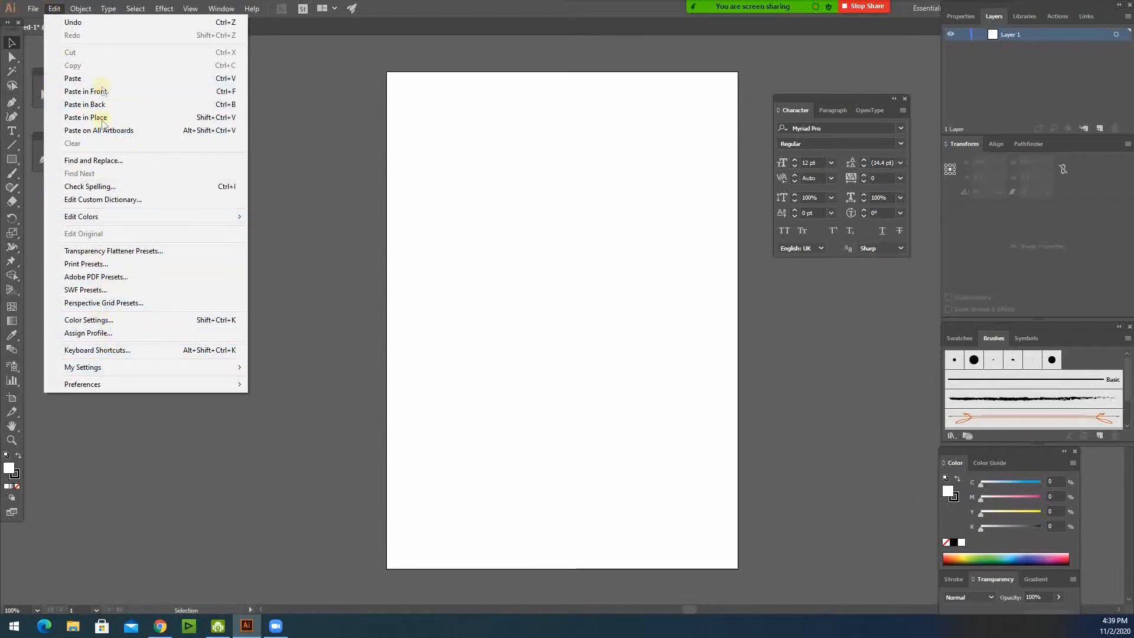
{"action": "mouse_move", "coordinate": [83, 13]}
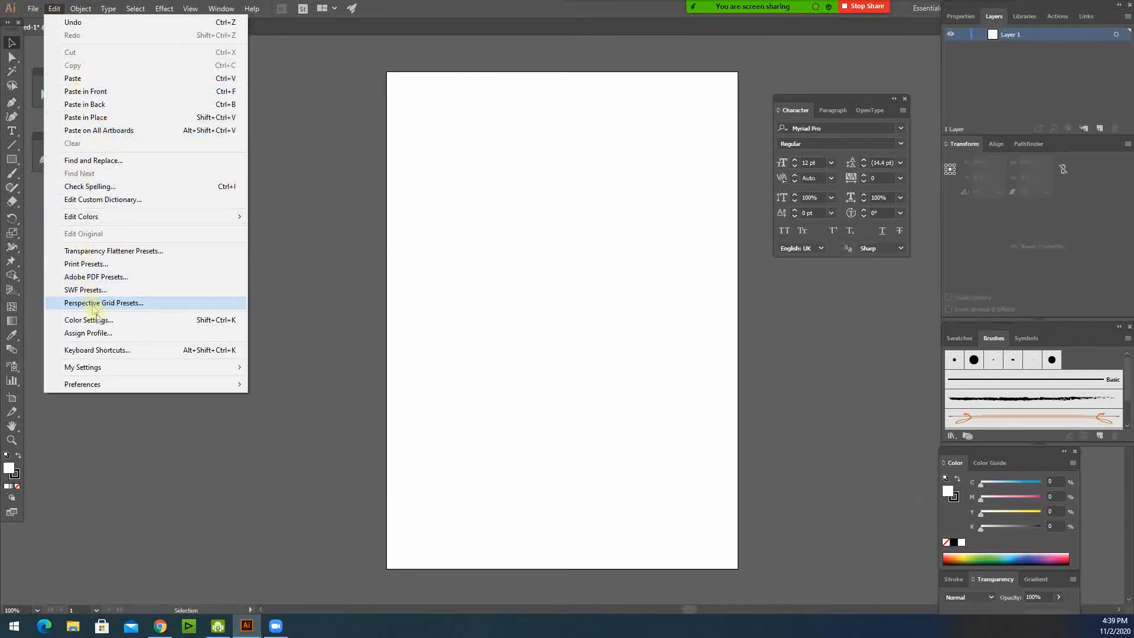
{"action": "mouse_move", "coordinate": [75, 9]}
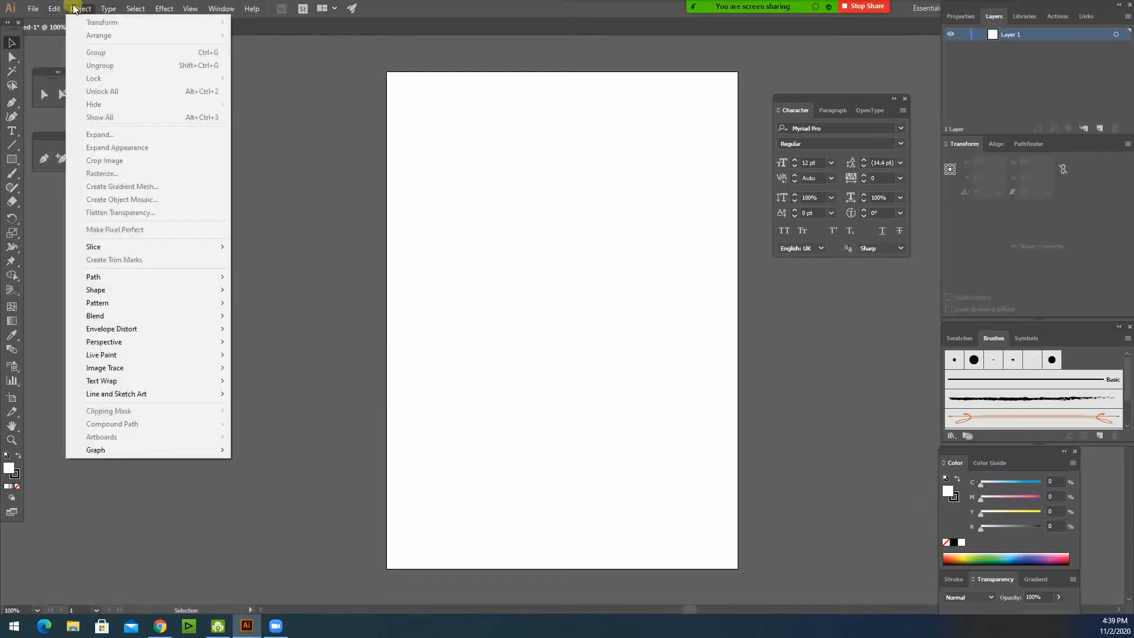
{"action": "left_click", "coordinate": [79, 8]}
{"action": "left_click", "coordinate": [78, 8]}
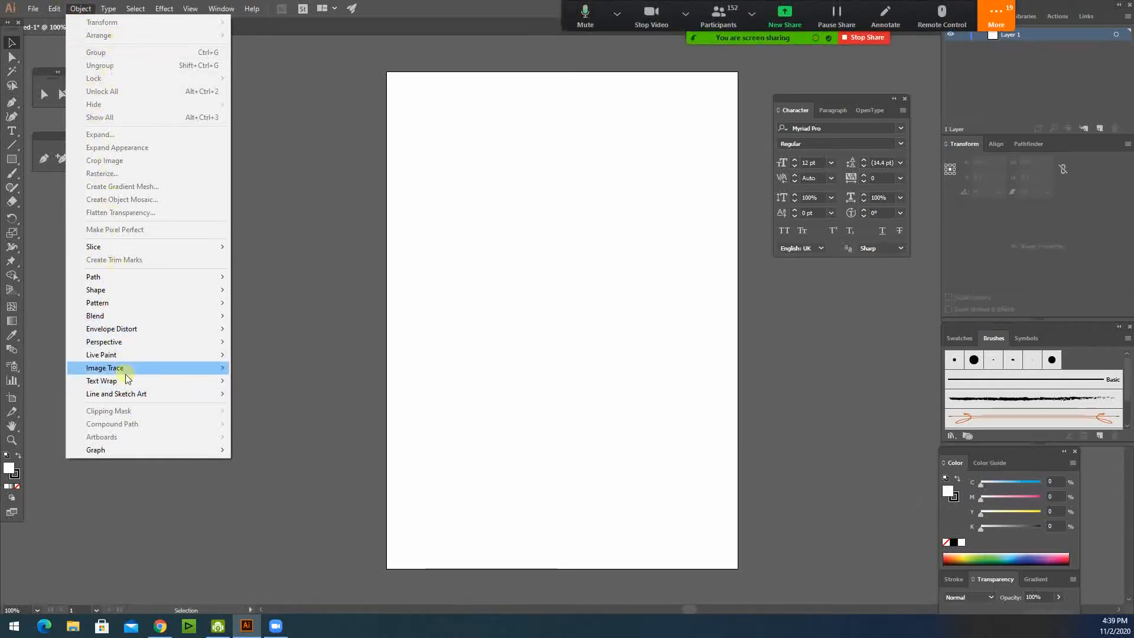
{"action": "left_click", "coordinate": [484, 244]}
Draw a rectangle about 1.89 in wide and 1.69 in high in the left half of the page
{"action": "left_click", "coordinate": [12, 160]}
{"action": "left_click_drag", "start_coordinate": [453, 258], "coordinate": [532, 325]}
{"action": "left_click", "coordinate": [33, 8]}
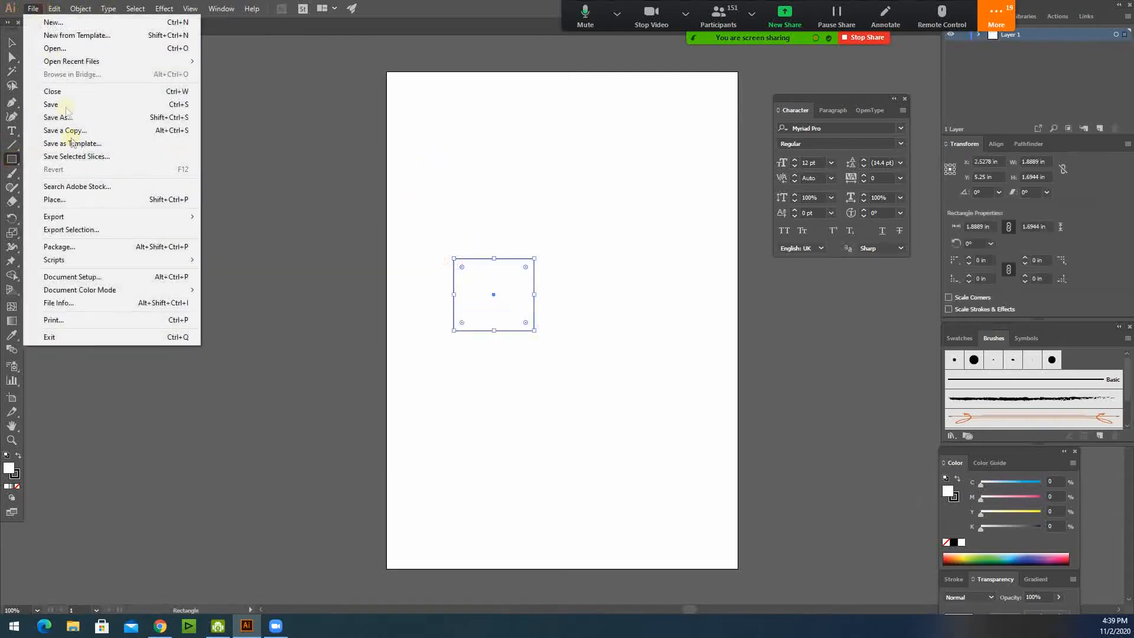
{"action": "left_click", "coordinate": [58, 205]}
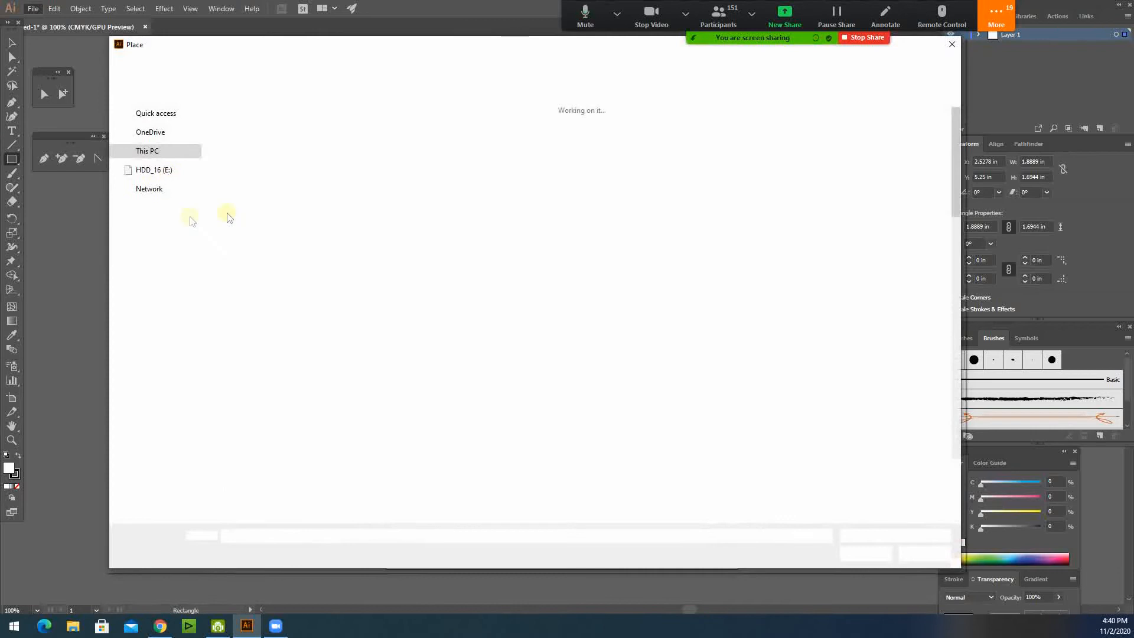
{"action": "double_click", "coordinate": [659, 234]}
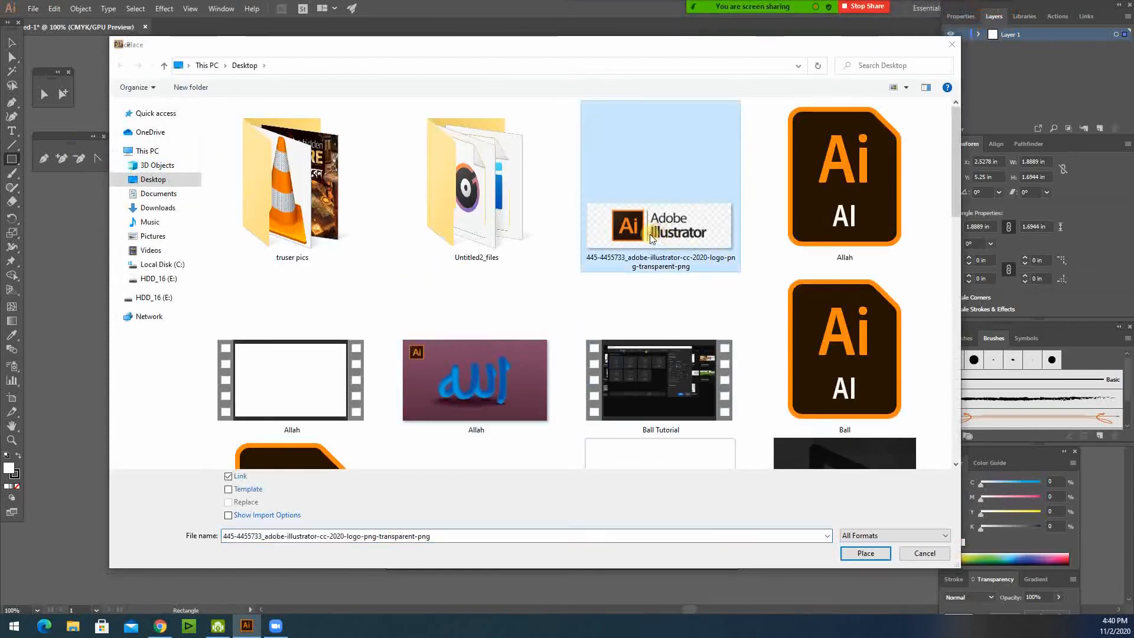
{"action": "left_click", "coordinate": [541, 193]}
Add a second, wider rectangle below the small one and move the Illustrator logo image up to the top of the page
{"action": "left_click_drag", "start_coordinate": [702, 282], "coordinate": [482, 201]}
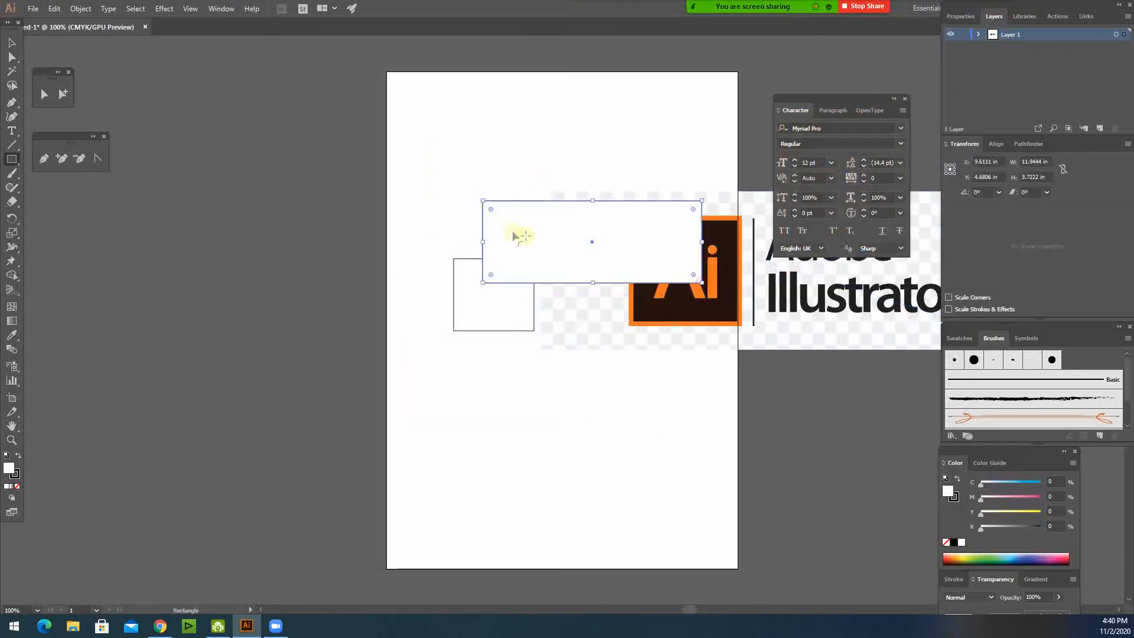
{"action": "left_click", "coordinate": [10, 38]}
{"action": "left_click_drag", "start_coordinate": [684, 251], "coordinate": [576, 434]}
{"action": "left_click_drag", "start_coordinate": [729, 270], "coordinate": [571, 180]}
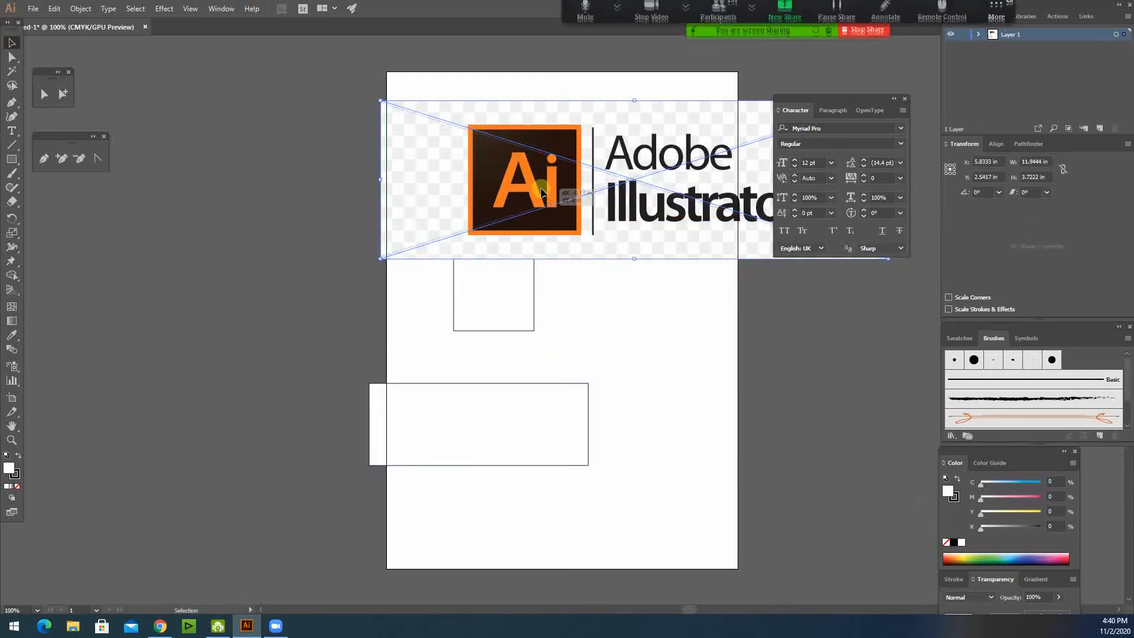
Clear the artboard by deleting the Illustrator logo image and both rectangles
{"action": "left_click_drag", "start_coordinate": [542, 192], "coordinate": [475, 191]}
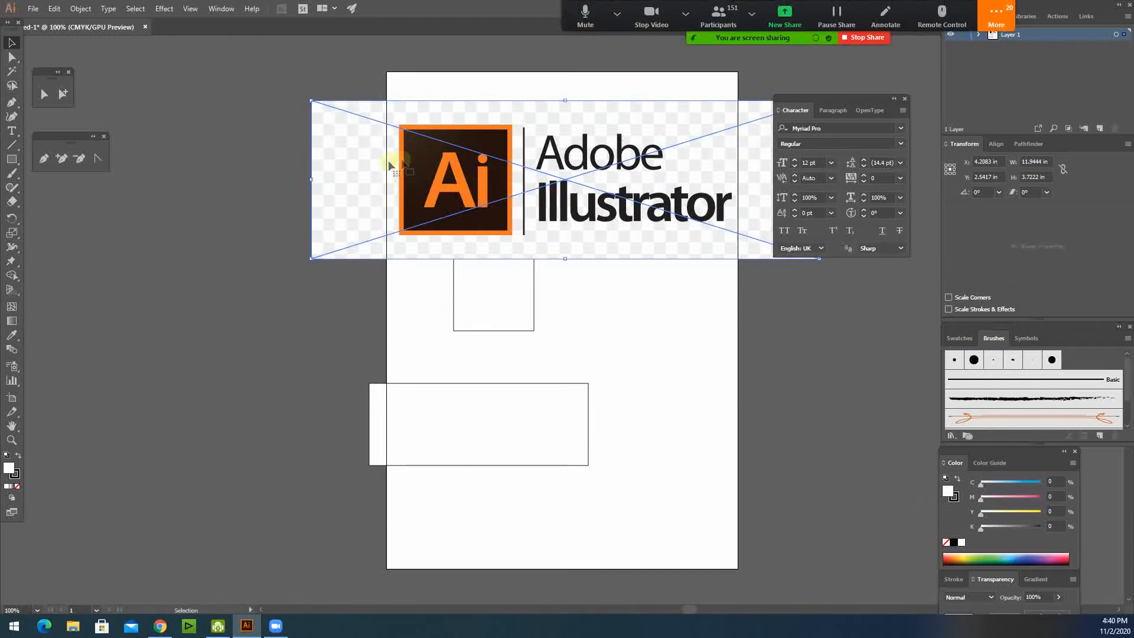
{"action": "key", "text": "ctrl+a"}
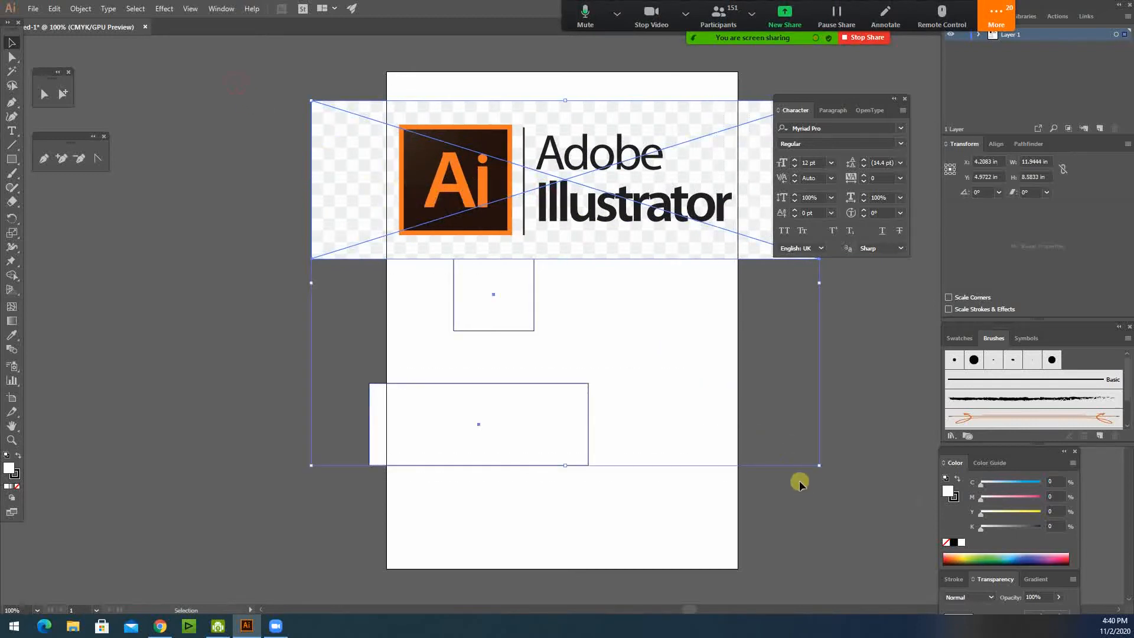
{"action": "key", "text": "Delete"}
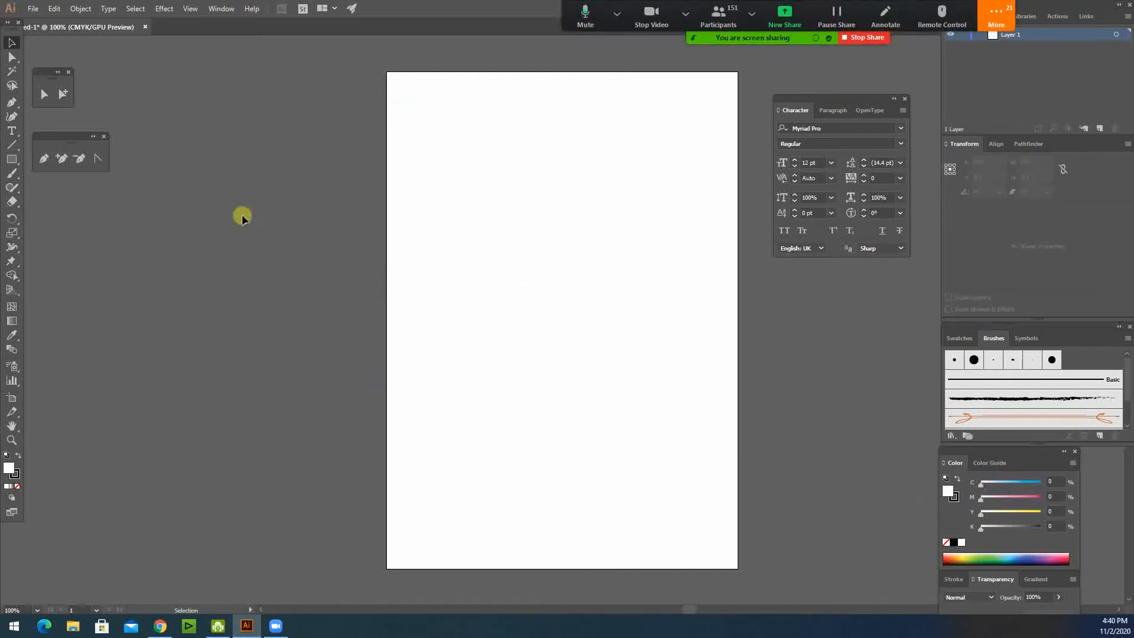
Look through the commands available for type and for selecting objects
{"action": "left_click", "coordinate": [100, 9]}
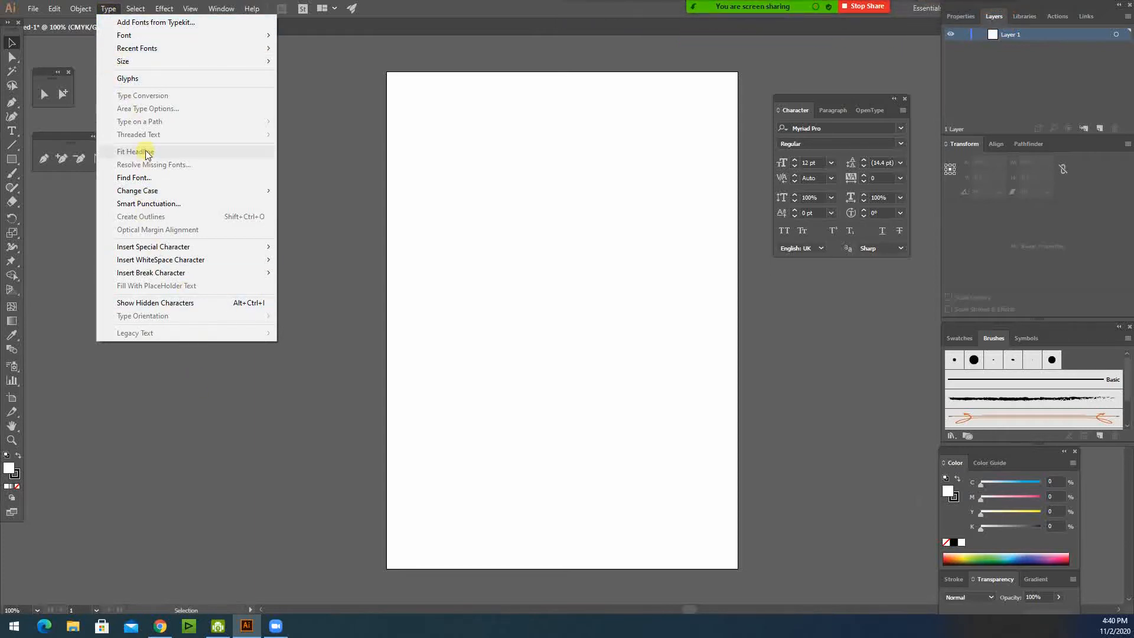
{"action": "left_click", "coordinate": [439, 150]}
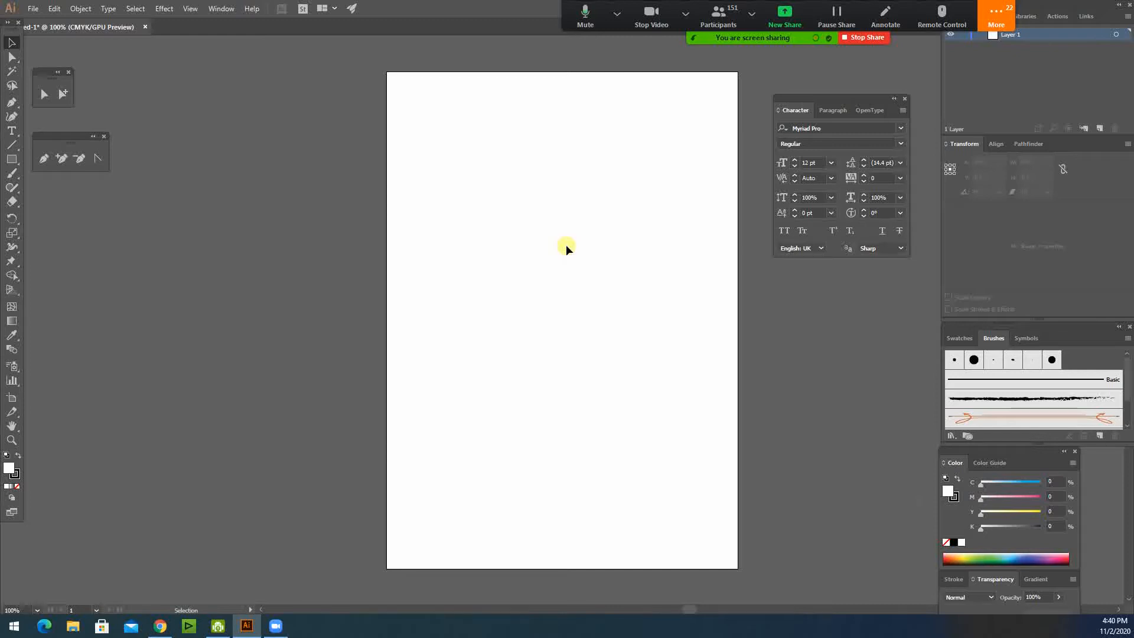
{"action": "left_click", "coordinate": [108, 8]}
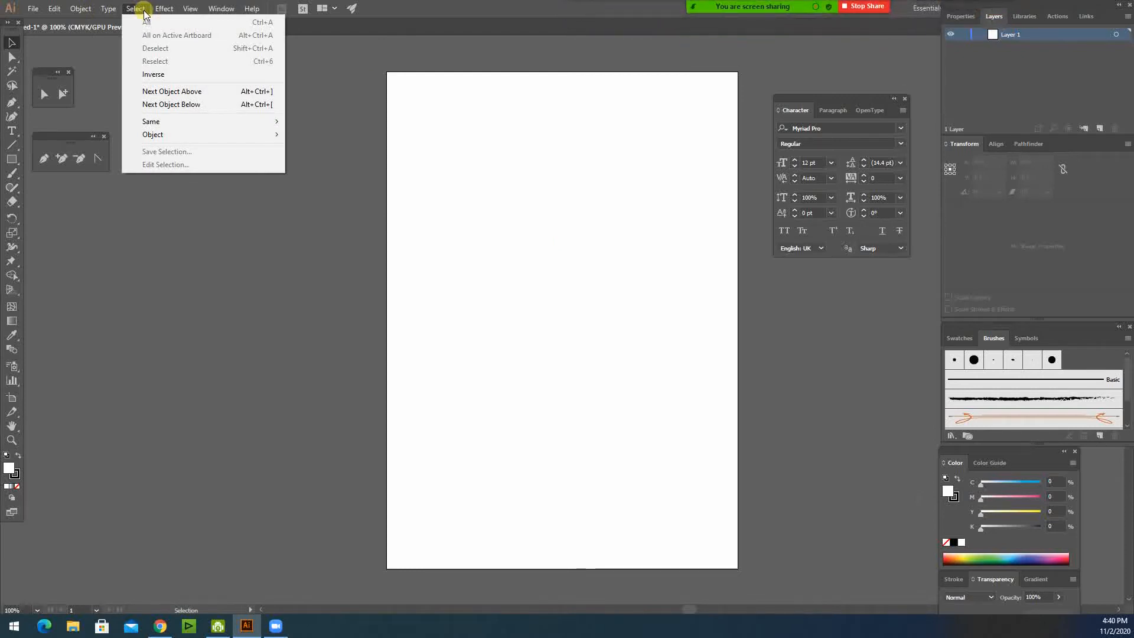
{"action": "left_click", "coordinate": [143, 9]}
Draw four small separate rectangles of different proportions scattered across the upper and middle part of the page
{"action": "left_click", "coordinate": [12, 159]}
{"action": "left_click_drag", "start_coordinate": [395, 193], "coordinate": [437, 235]}
{"action": "left_click_drag", "start_coordinate": [445, 264], "coordinate": [479, 320]}
{"action": "left_click_drag", "start_coordinate": [486, 214], "coordinate": [538, 254]}
{"action": "left_click_drag", "start_coordinate": [560, 321], "coordinate": [580, 356]}
Select the two middle rectangles together with the Selection tool, and clear the selection
{"action": "left_click", "coordinate": [12, 43]}
{"action": "left_click_drag", "start_coordinate": [396, 166], "coordinate": [489, 289]}
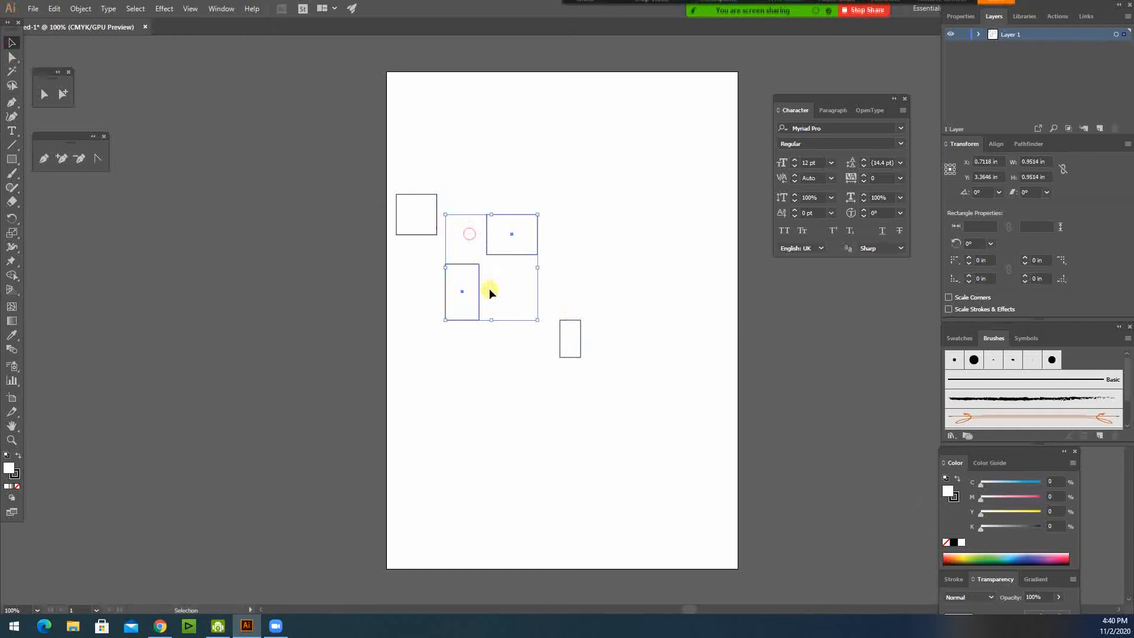
{"action": "left_click", "coordinate": [450, 170]}
Look through the selection commands, the Illustrator and Photoshop effects, and the view options
{"action": "left_click", "coordinate": [136, 8]}
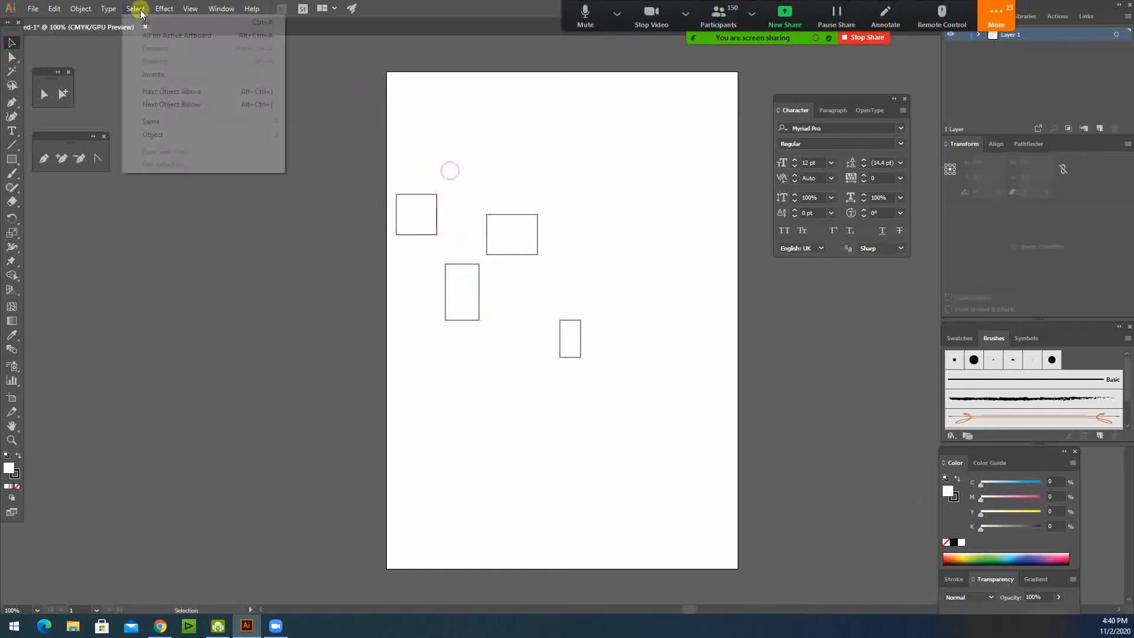
{"action": "left_click", "coordinate": [194, 212]}
{"action": "left_click", "coordinate": [165, 8]}
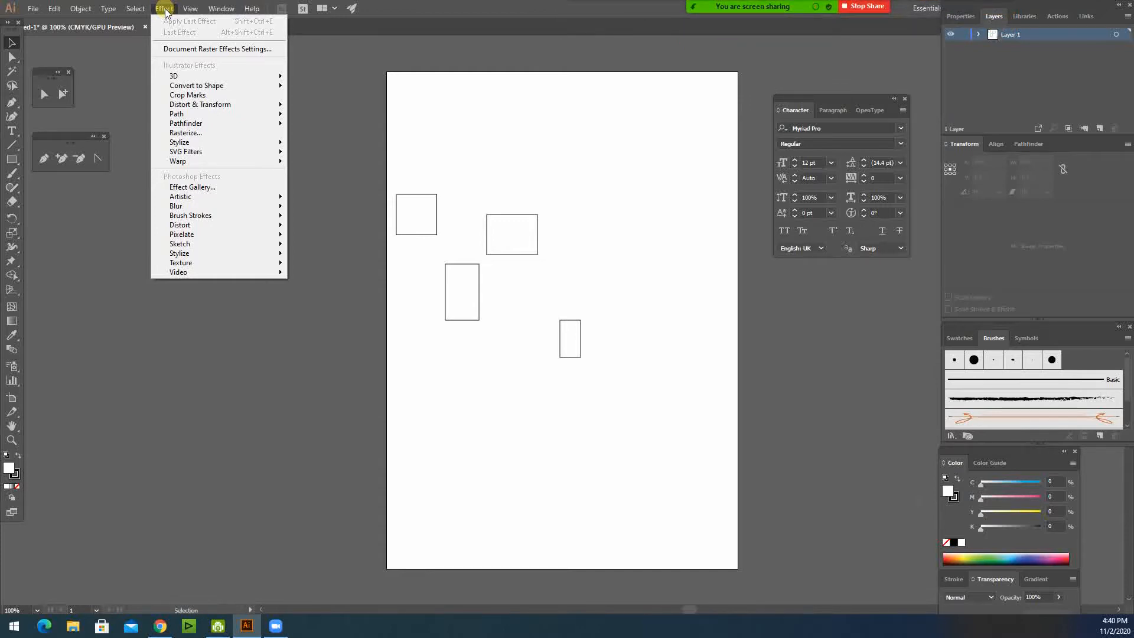
{"action": "left_click", "coordinate": [166, 12]}
{"action": "left_click", "coordinate": [165, 9]}
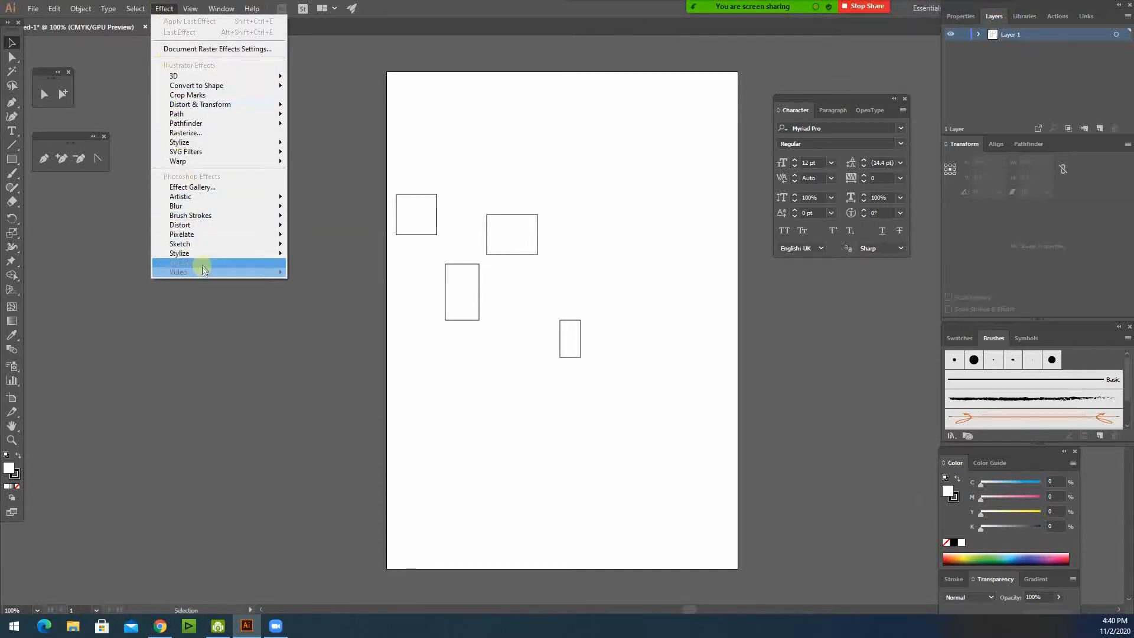
{"action": "mouse_move", "coordinate": [189, 8]}
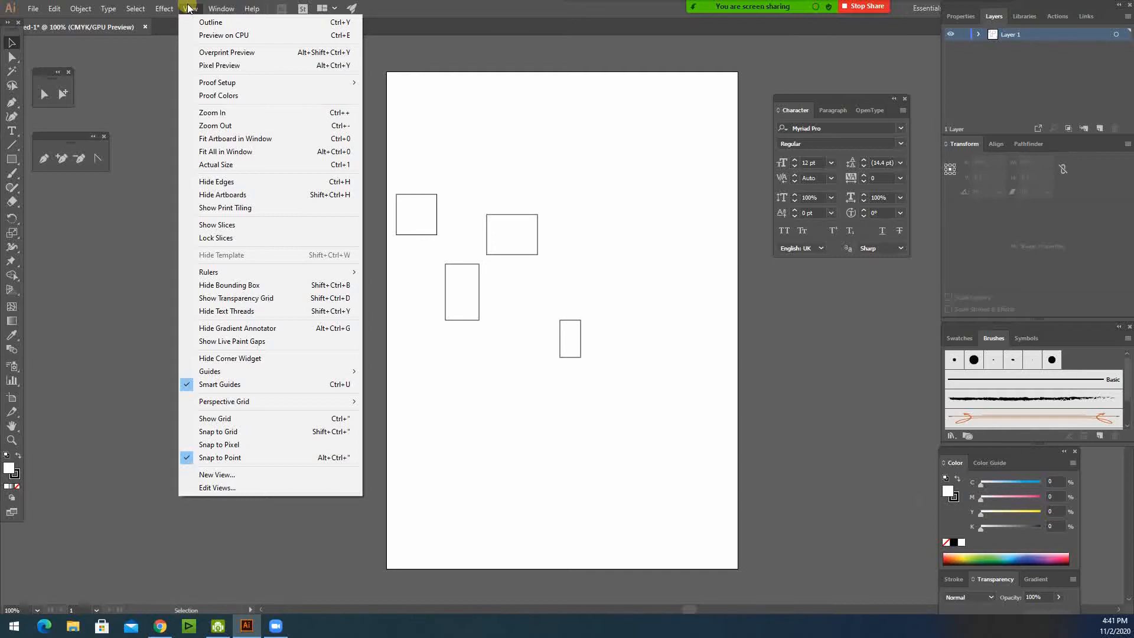
{"action": "left_click", "coordinate": [193, 8]}
{"action": "left_click", "coordinate": [434, 135]}
Zoom in on the artboard to 150%
{"action": "left_click", "coordinate": [172, 8]}
{"action": "mouse_move", "coordinate": [192, 9]}
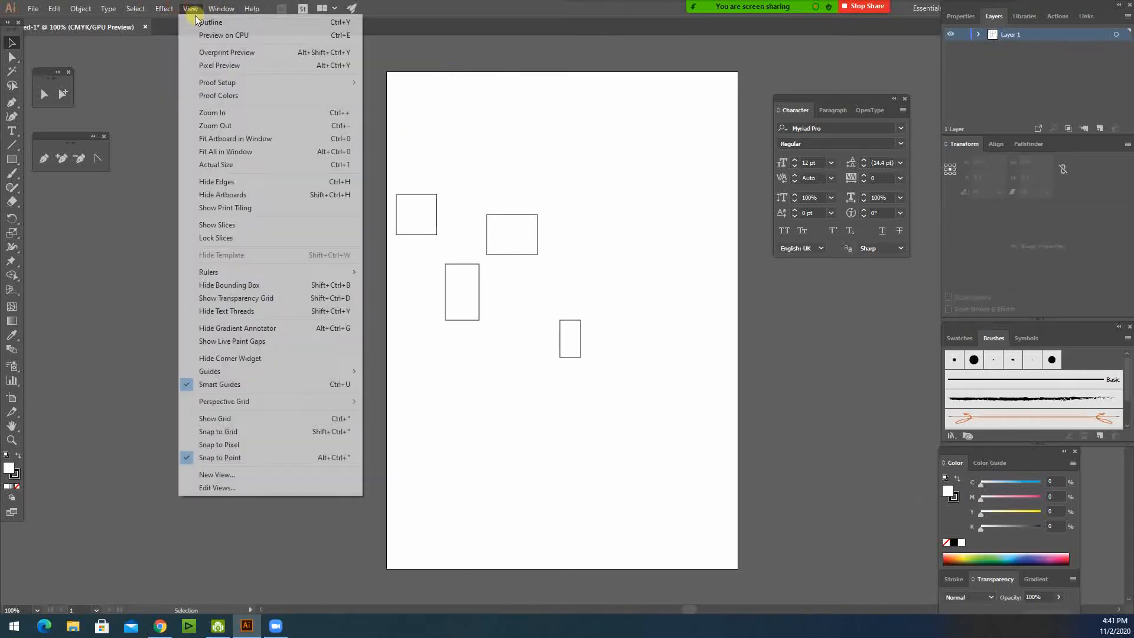
{"action": "left_click", "coordinate": [236, 114]}
{"action": "left_click", "coordinate": [164, 8]}
{"action": "mouse_move", "coordinate": [190, 8]}
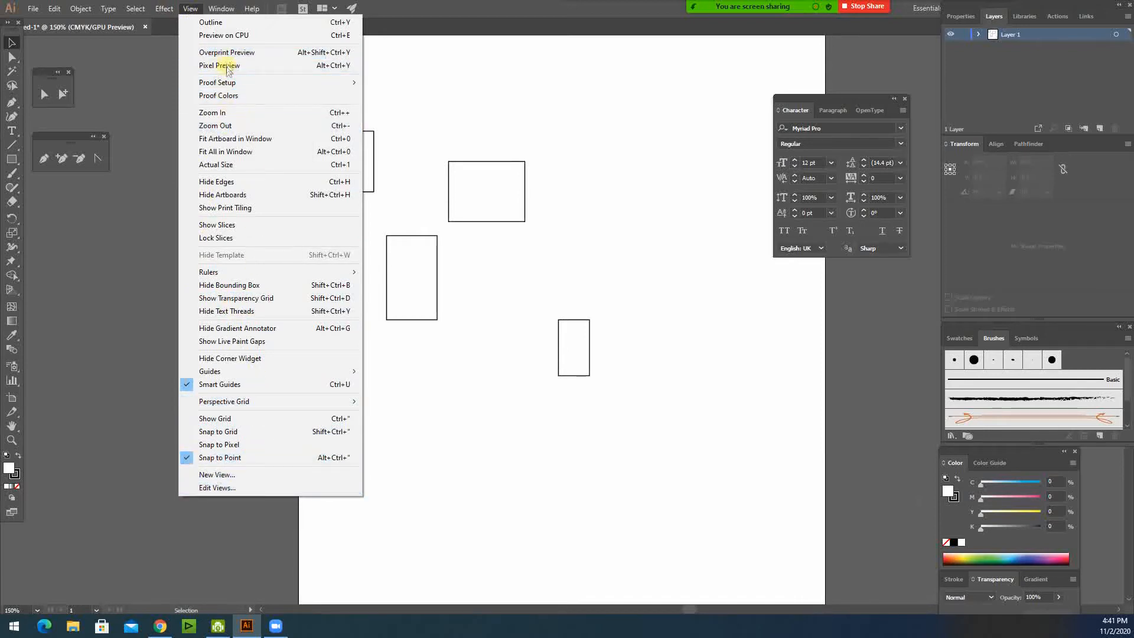
Show the Align and Libraries panels in the workspace
{"action": "mouse_move", "coordinate": [225, 9]}
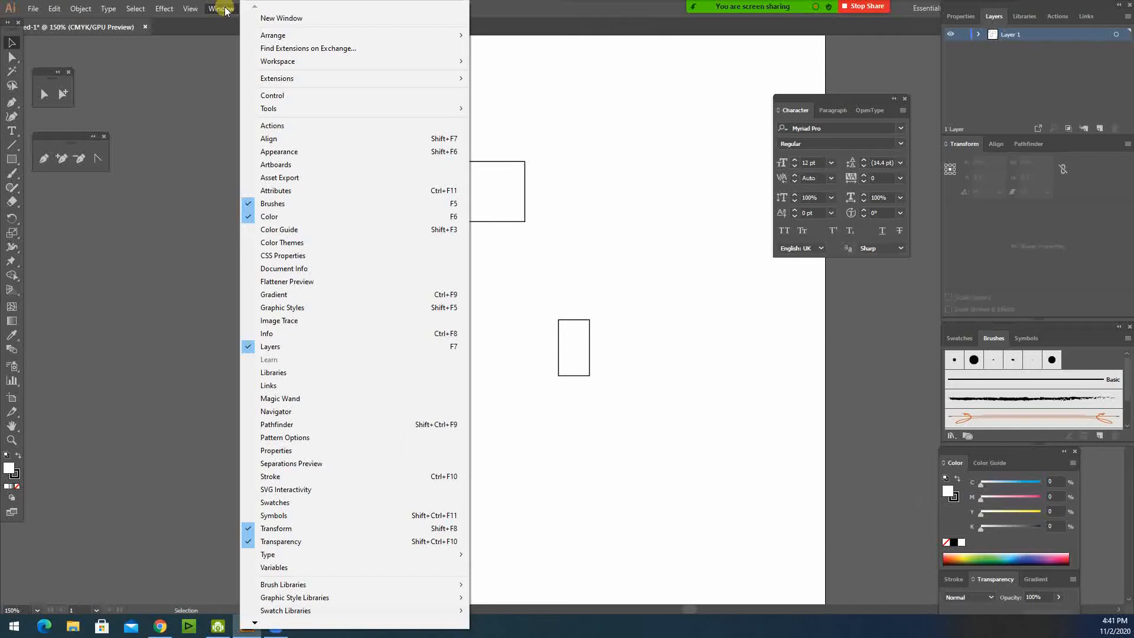
{"action": "left_click", "coordinate": [225, 10]}
{"action": "left_click", "coordinate": [225, 9]}
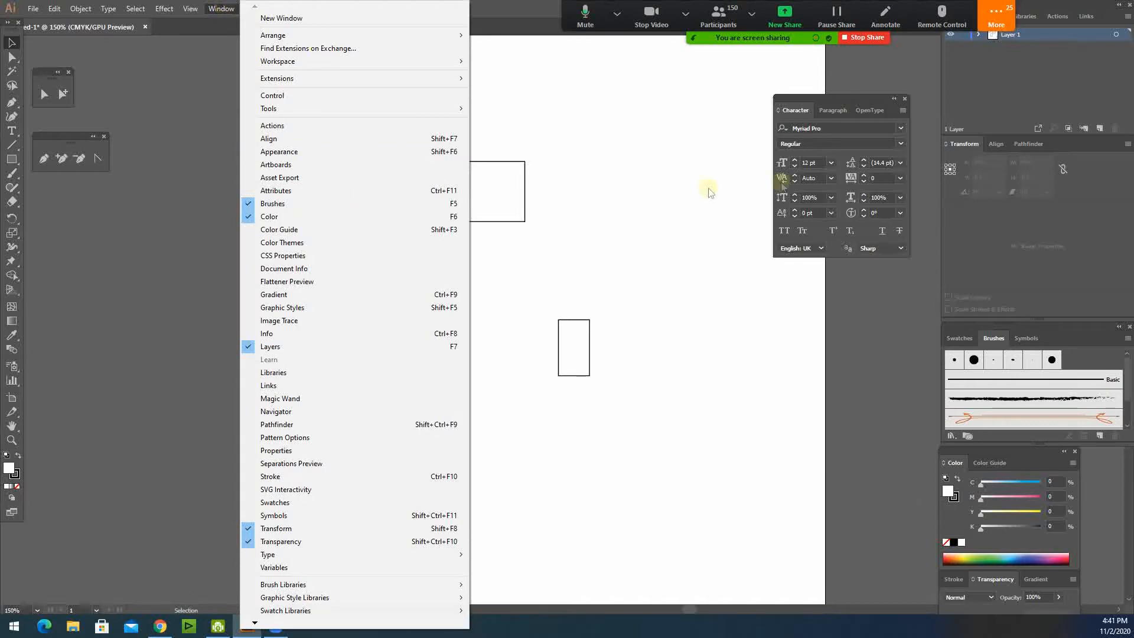
{"action": "left_click", "coordinate": [1008, 24]}
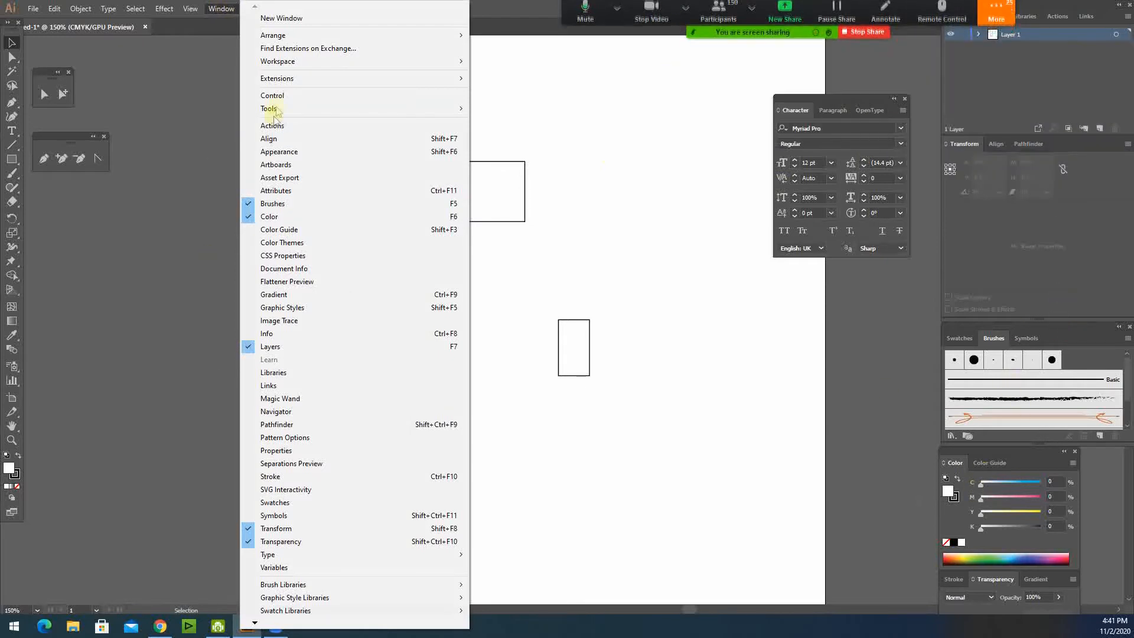
{"action": "left_click", "coordinate": [277, 140]}
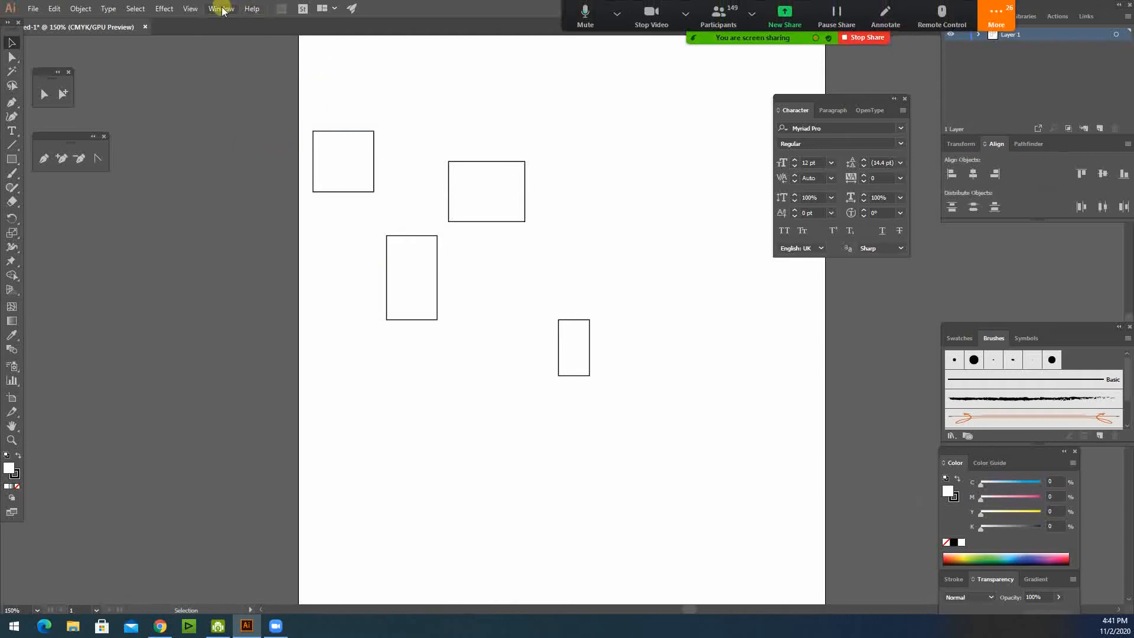
{"action": "left_click", "coordinate": [221, 8]}
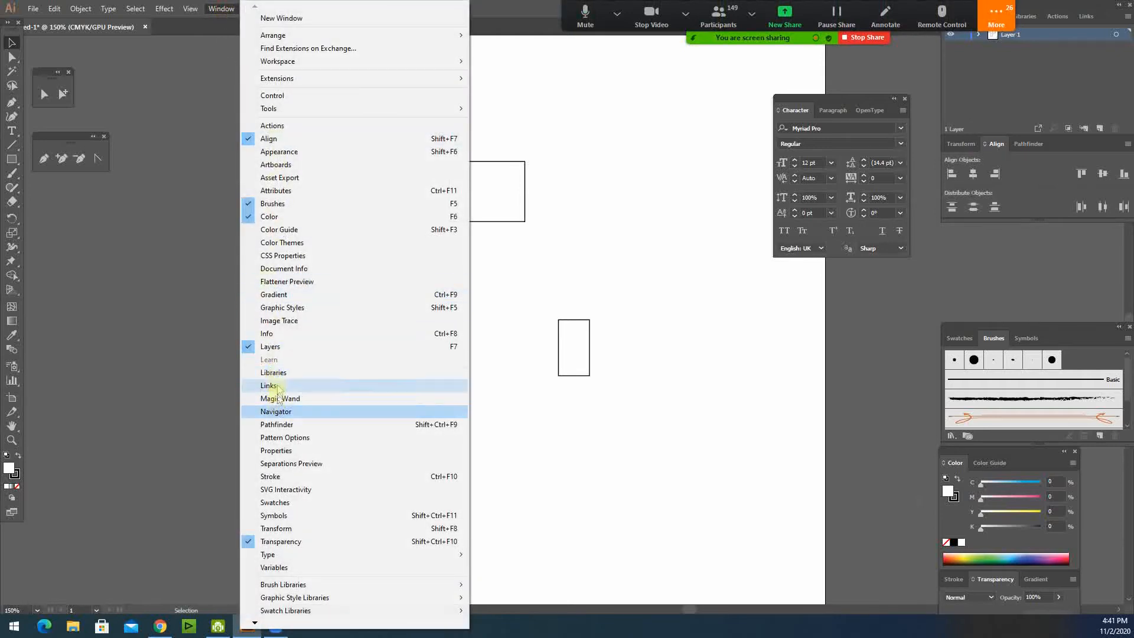
{"action": "left_click", "coordinate": [270, 372]}
Review the commands available for windows, help, selecting objects and file handling
{"action": "left_click", "coordinate": [227, 9]}
{"action": "left_click", "coordinate": [229, 9]}
{"action": "left_click", "coordinate": [251, 8]}
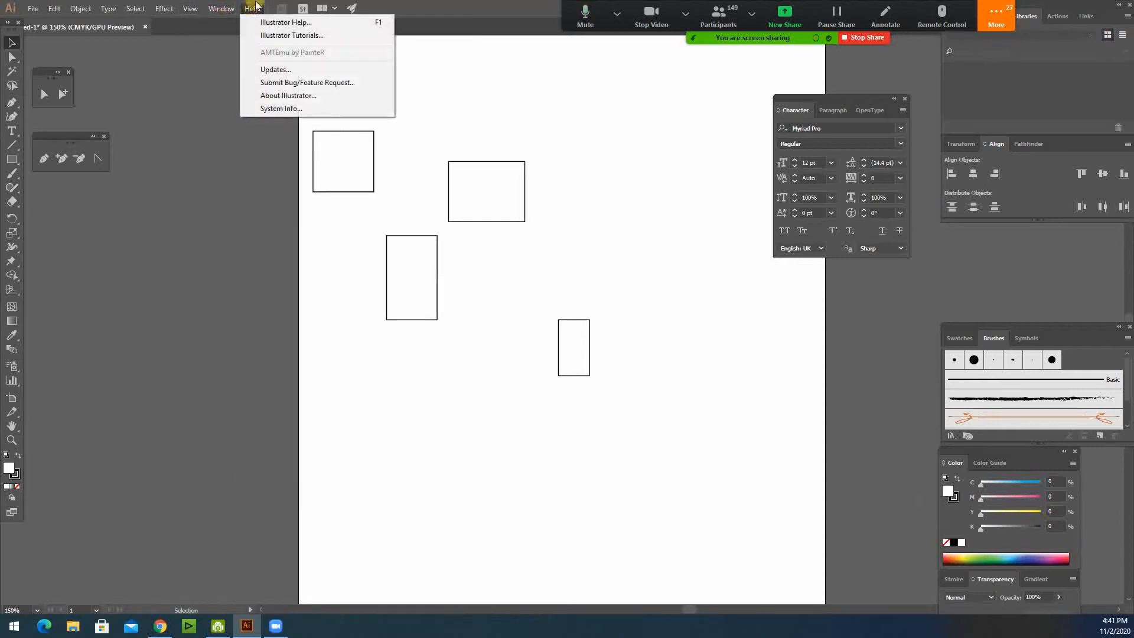
{"action": "left_click", "coordinate": [390, 10]}
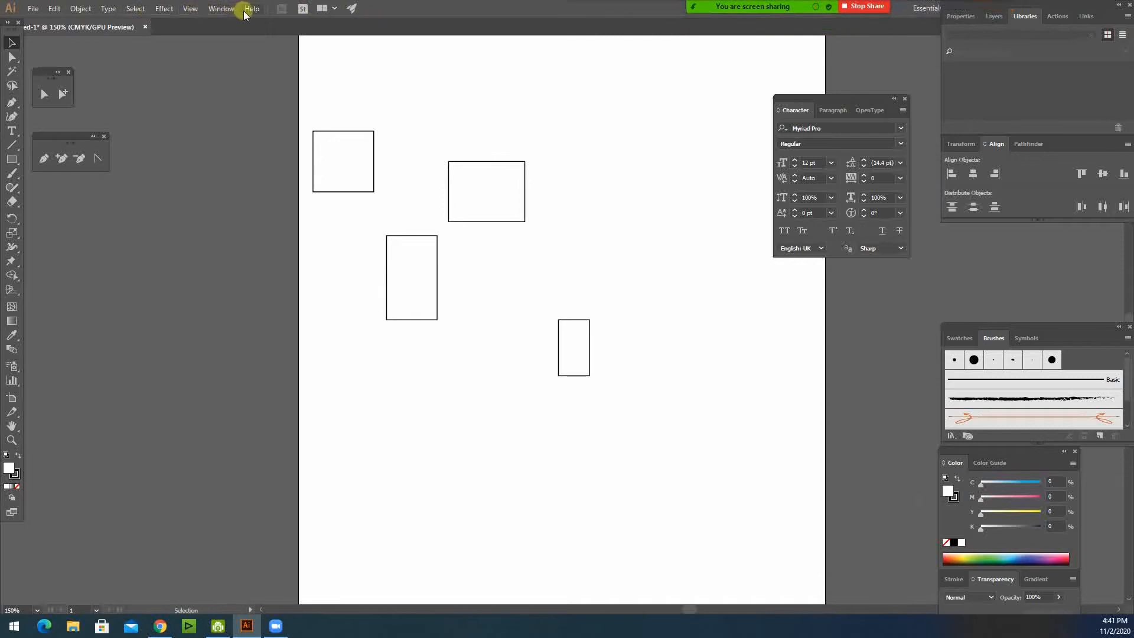
{"action": "left_click", "coordinate": [136, 8]}
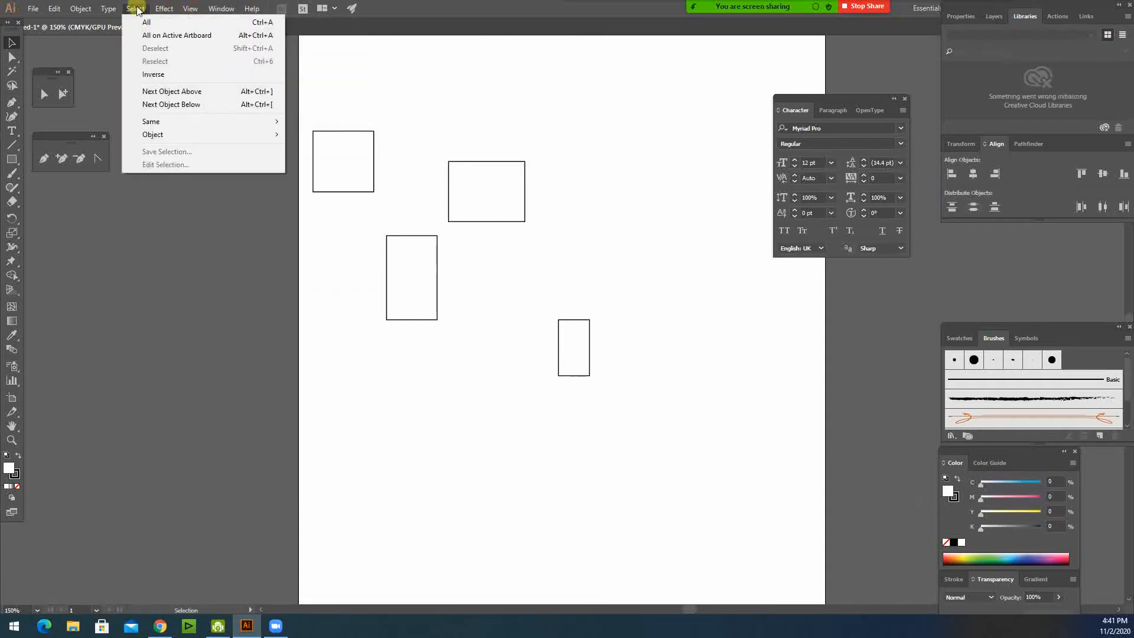
{"action": "mouse_move", "coordinate": [43, 10]}
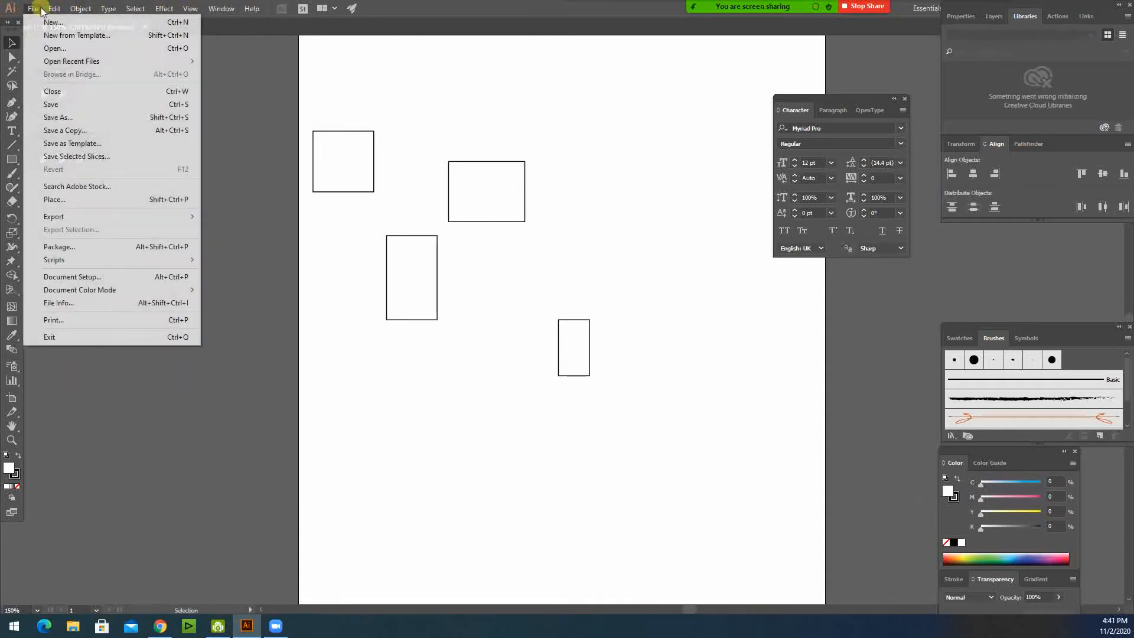
{"action": "left_click", "coordinate": [47, 13]}
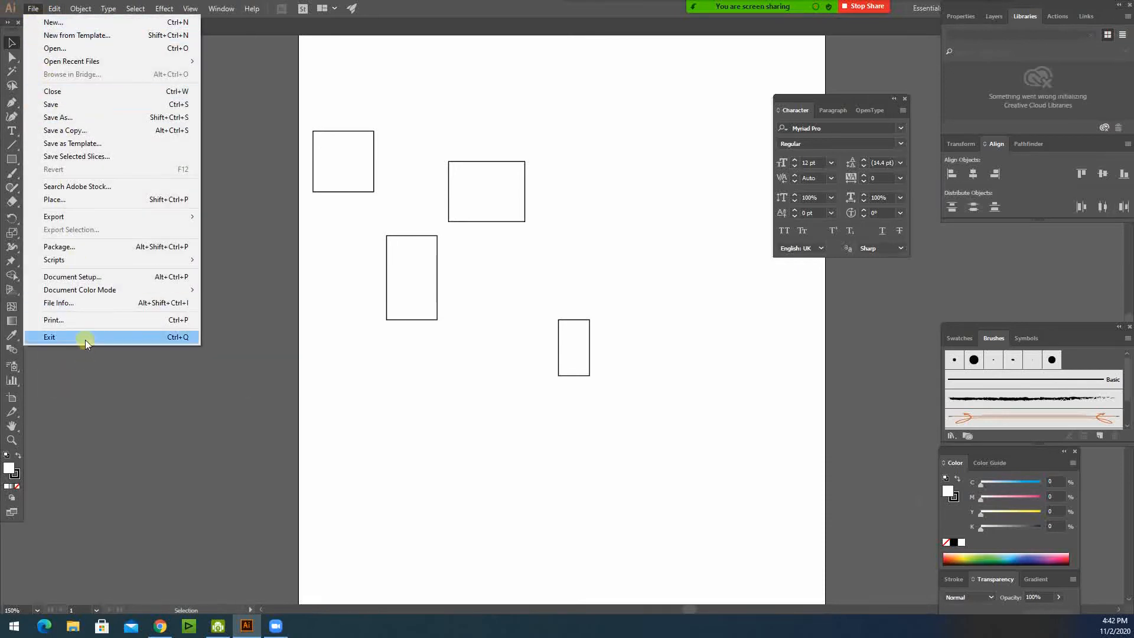
{"action": "left_click", "coordinate": [331, 243]}
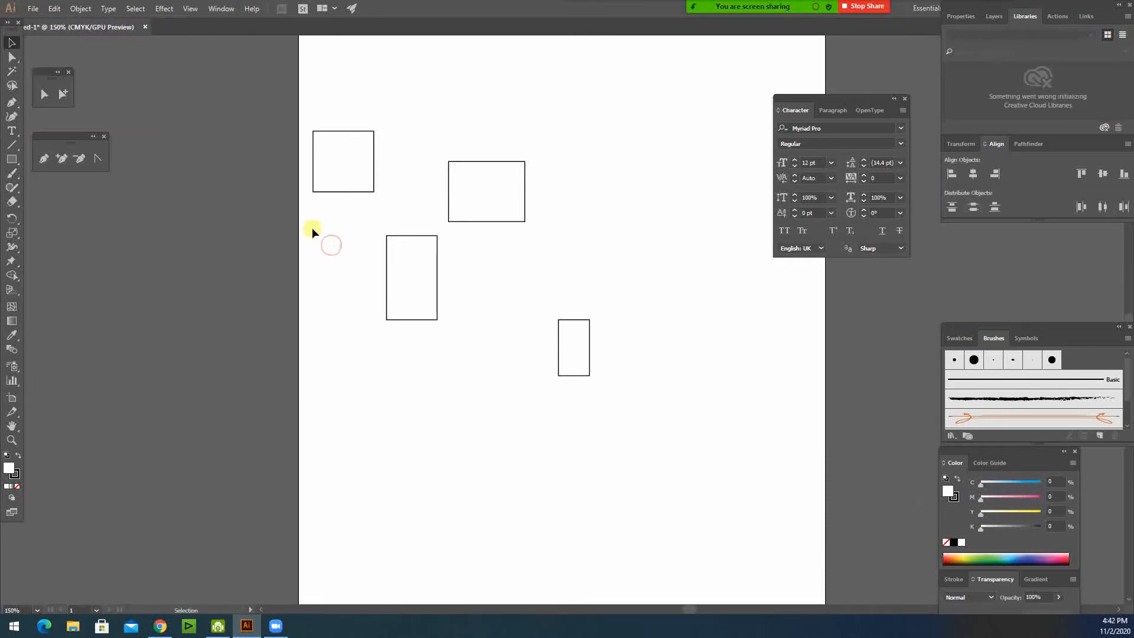
{"action": "left_click", "coordinate": [33, 10]}
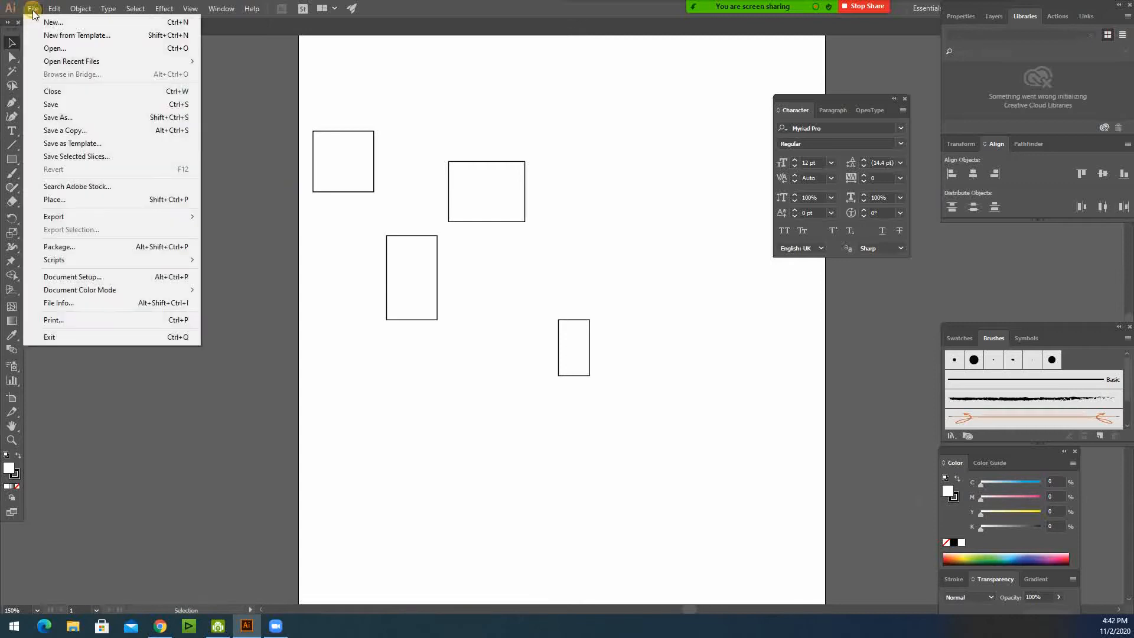
{"action": "left_click", "coordinate": [33, 12]}
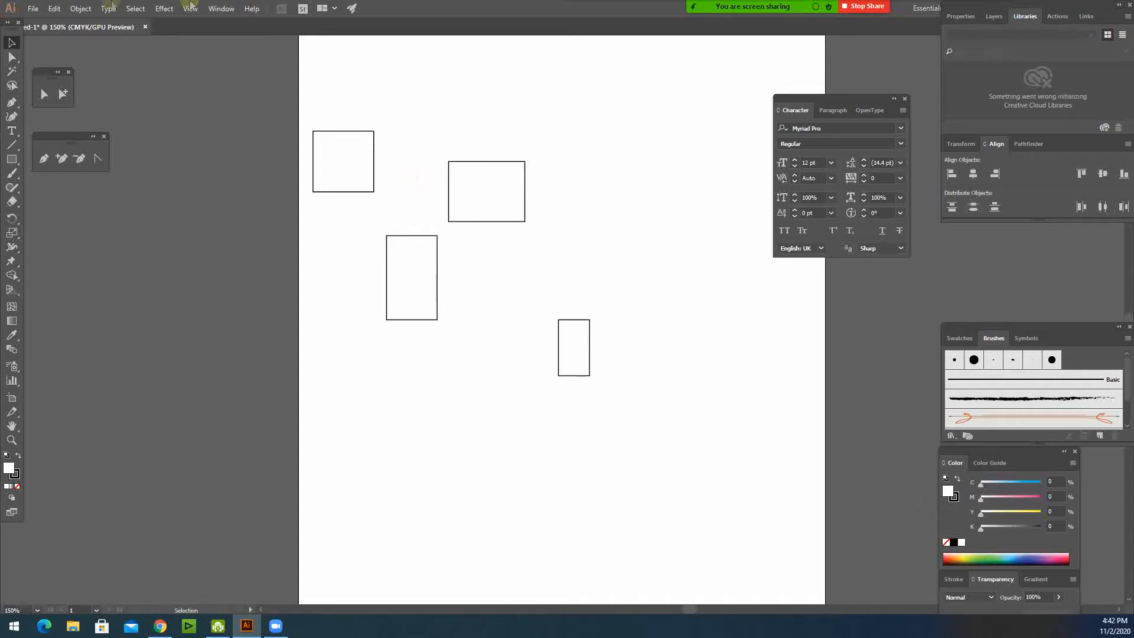
Select every rectangle except the upper-left square together with the Selection tool, and clear the selection
{"action": "left_click", "coordinate": [12, 57]}
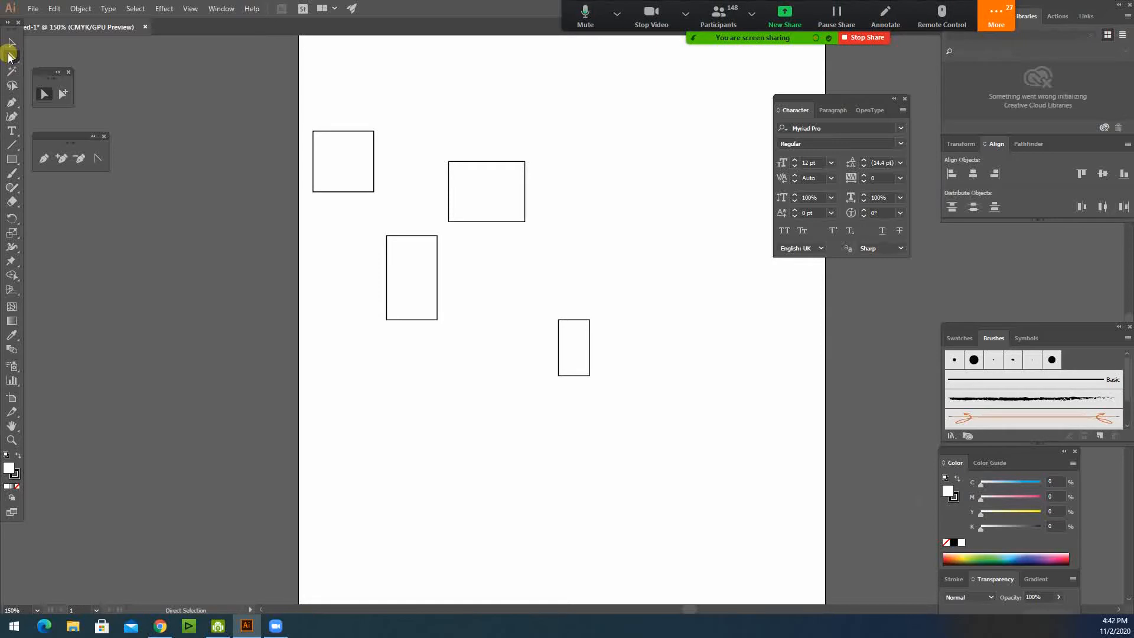
{"action": "left_click", "coordinate": [8, 45]}
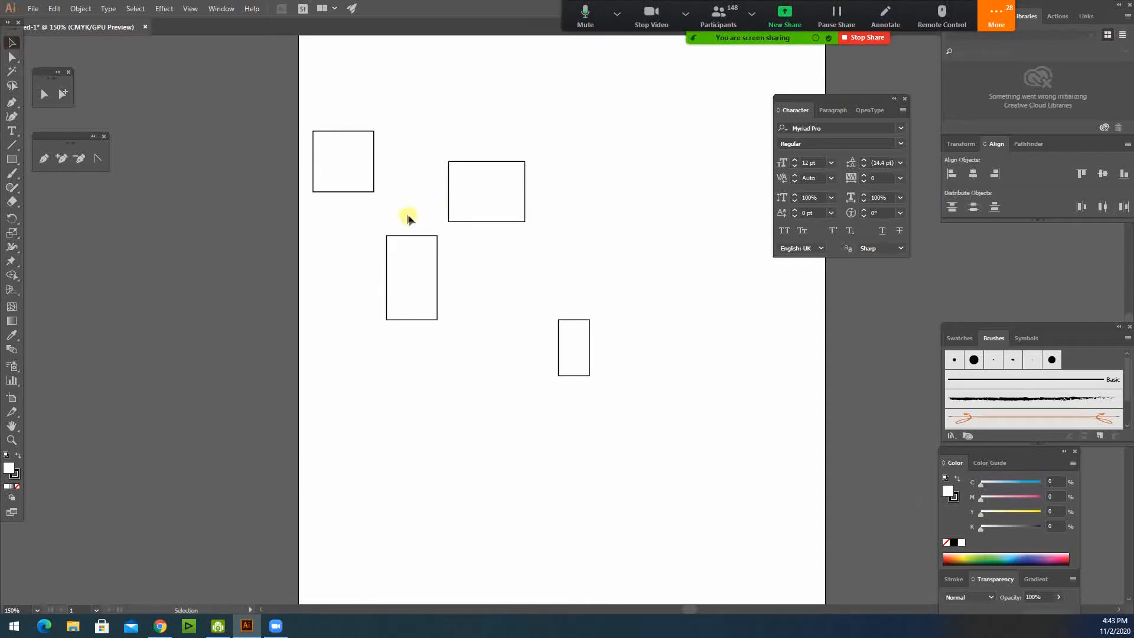
{"action": "left_click_drag", "start_coordinate": [396, 108], "coordinate": [621, 396]}
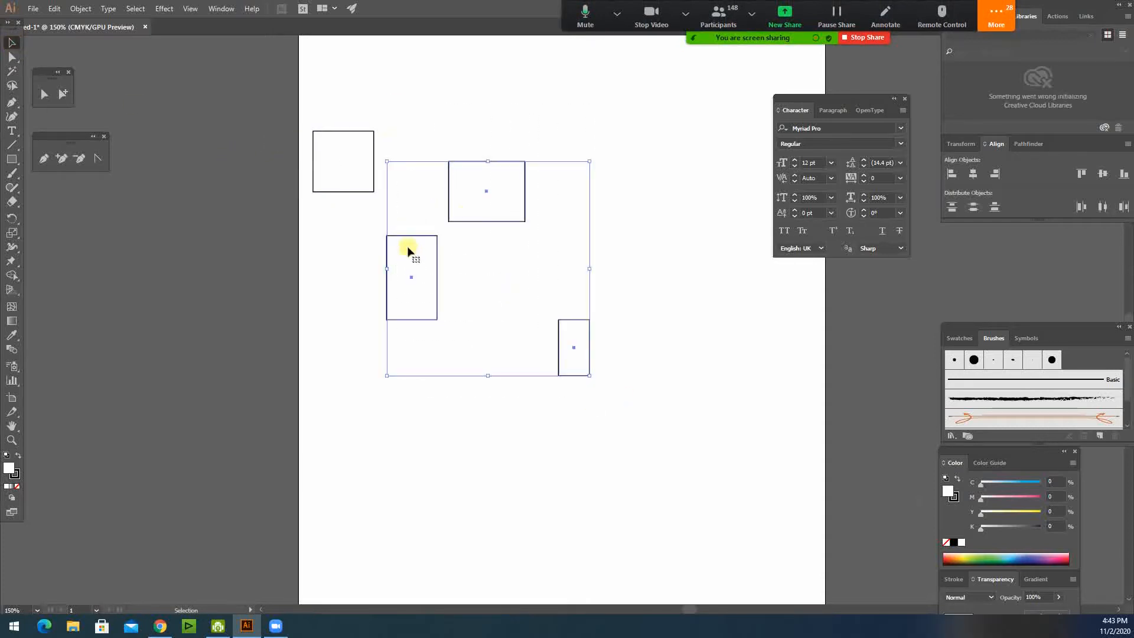
{"action": "left_click", "coordinate": [342, 247]}
Move the square against the wide rectangle's right edge and raise the larger tall rectangle to the wide one's left
{"action": "left_click_drag", "start_coordinate": [362, 195], "coordinate": [572, 223]}
{"action": "left_click_drag", "start_coordinate": [399, 235], "coordinate": [397, 142]}
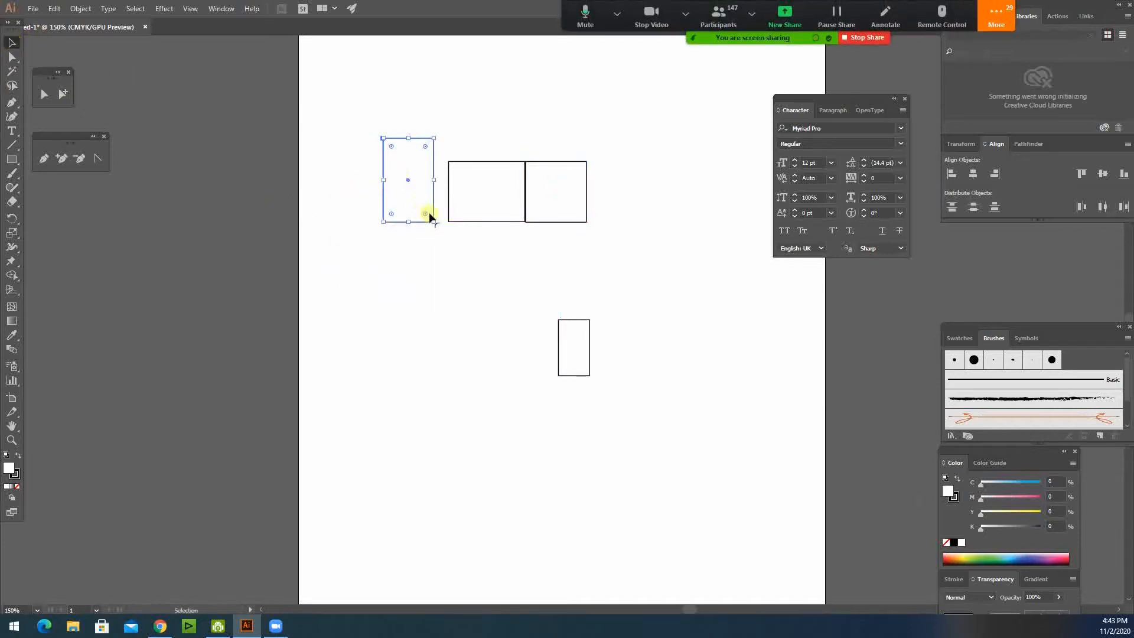
Open the Move settings for the selected tall rectangle, examine the horizontal position value, and cancel
{"action": "double_click", "coordinate": [10, 43]}
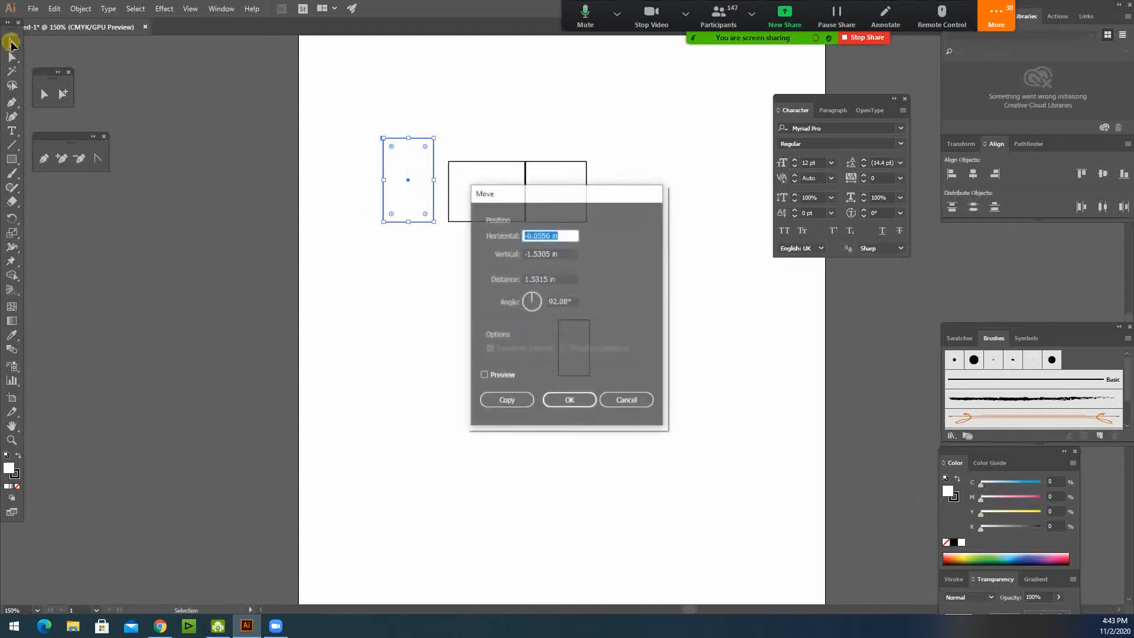
{"action": "left_click_drag", "start_coordinate": [549, 200], "coordinate": [337, 213]}
{"action": "left_click", "coordinate": [346, 247]}
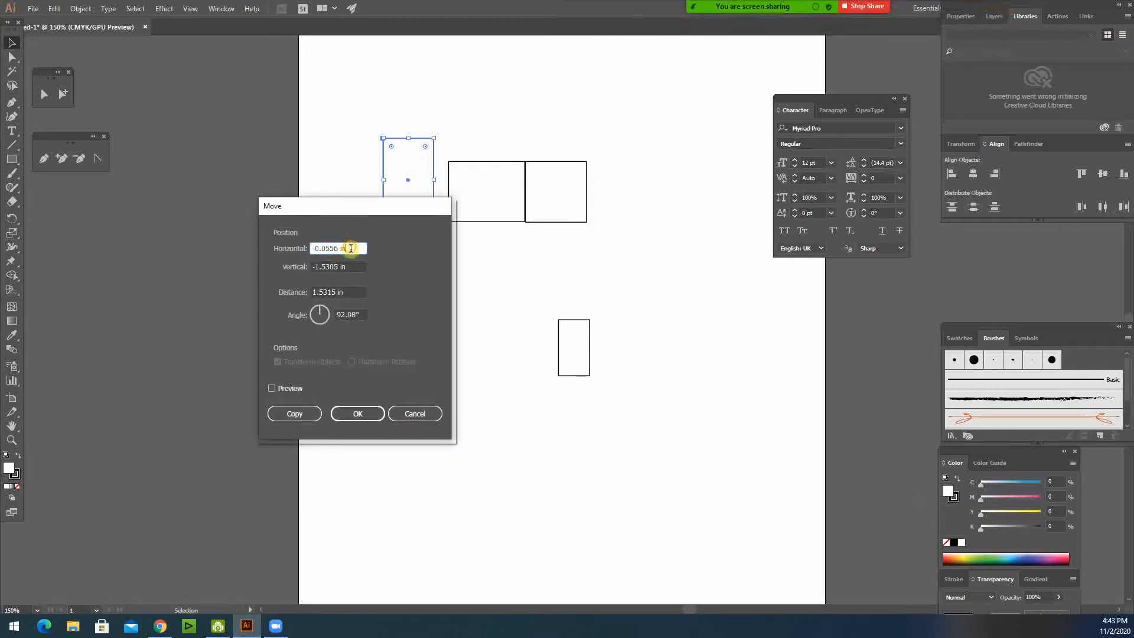
{"action": "left_click_drag", "start_coordinate": [355, 254], "coordinate": [249, 249]}
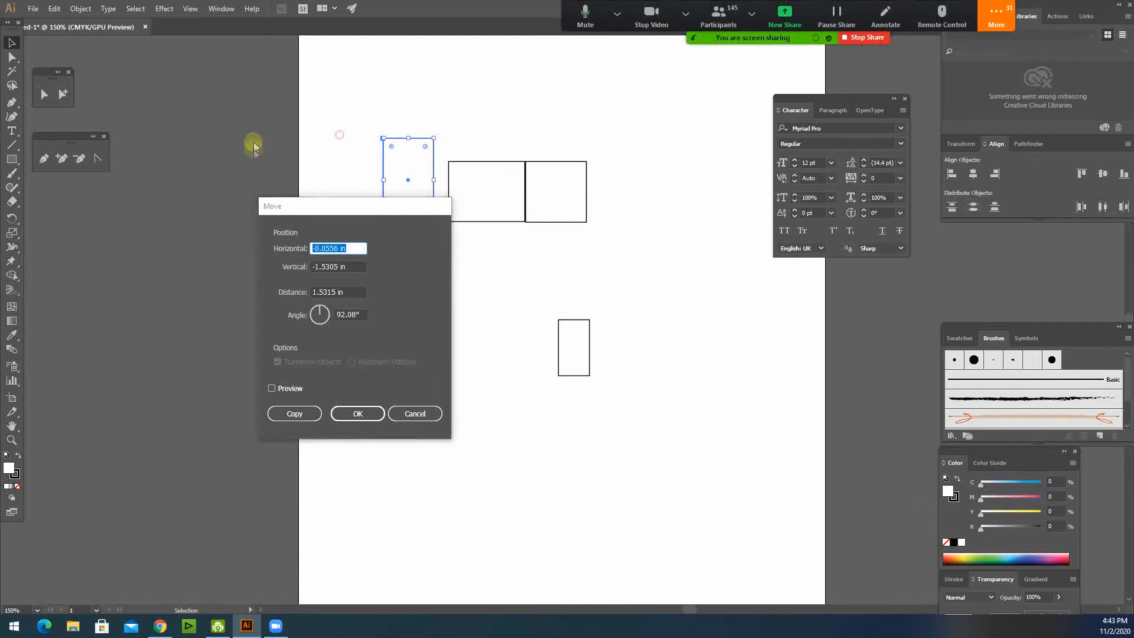
{"action": "left_click", "coordinate": [403, 416]}
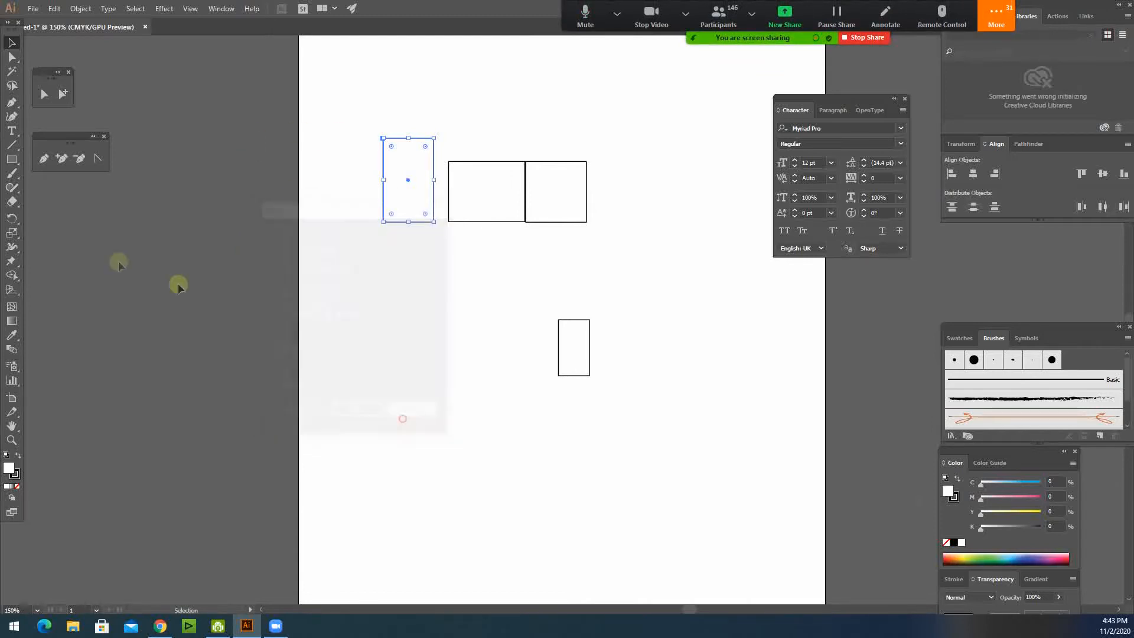
Draw a long horizontal line below the upper rectangles and a near-vertical line crossing it with the Line Segment tool
{"action": "left_click", "coordinate": [13, 130]}
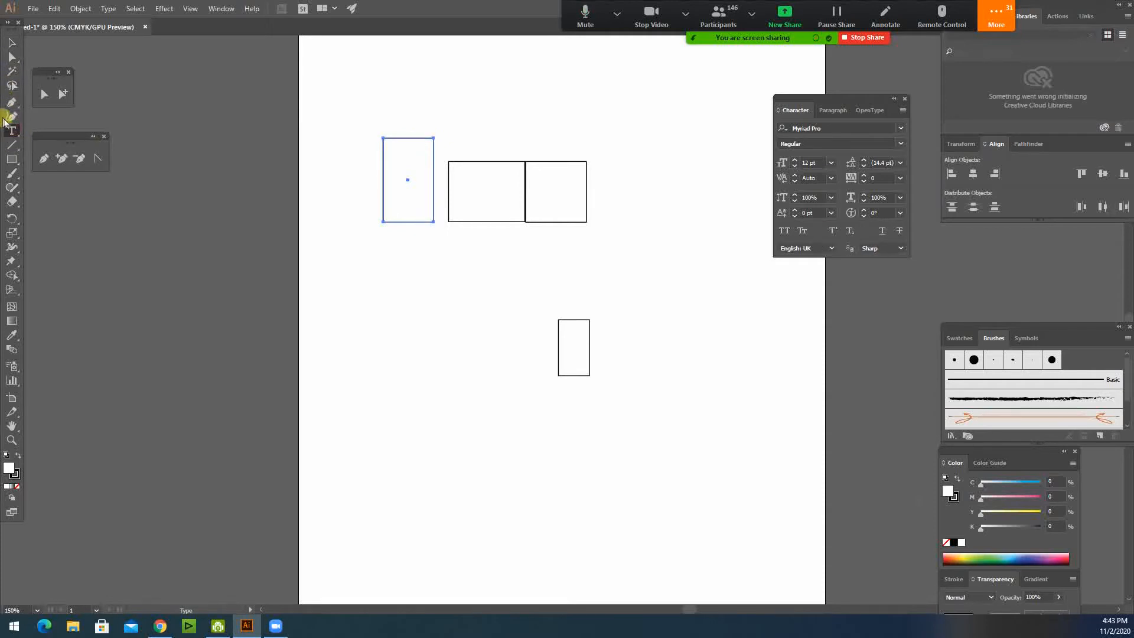
{"action": "left_click", "coordinate": [12, 144]}
{"action": "left_click_drag", "start_coordinate": [362, 280], "coordinate": [734, 279]}
{"action": "left_click_drag", "start_coordinate": [630, 160], "coordinate": [640, 440]}
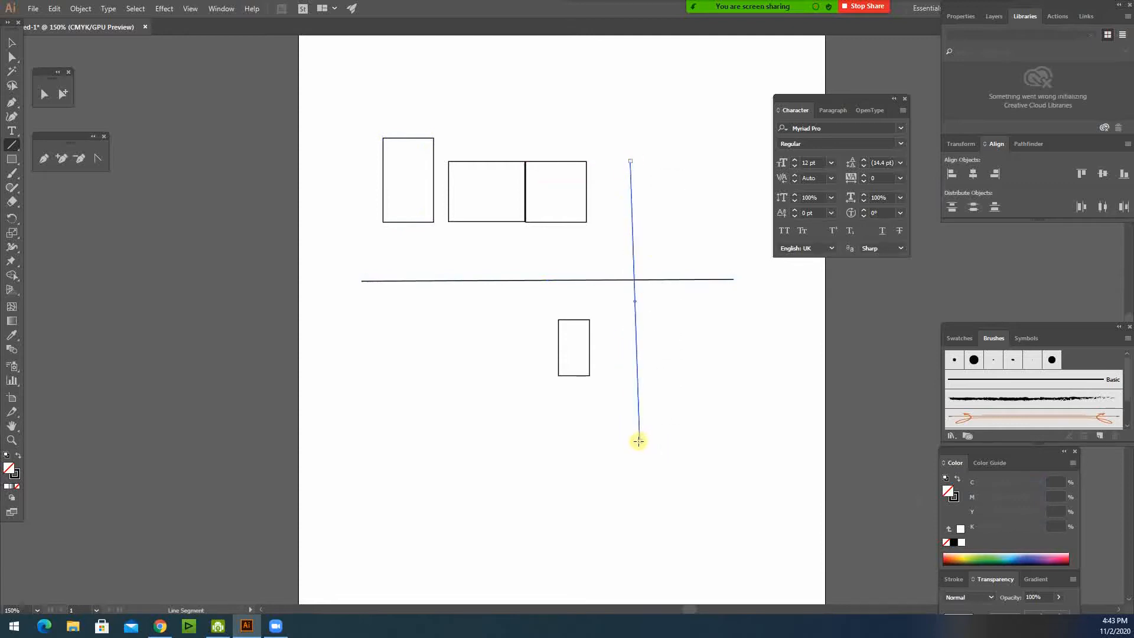
Select the large tall rectangle with the Selection tool and shift it slightly farther away from the wide rectangle
{"action": "left_click", "coordinate": [12, 48]}
{"action": "left_click_drag", "start_coordinate": [392, 247], "coordinate": [674, 305]}
{"action": "left_click_drag", "start_coordinate": [356, 120], "coordinate": [403, 163]}
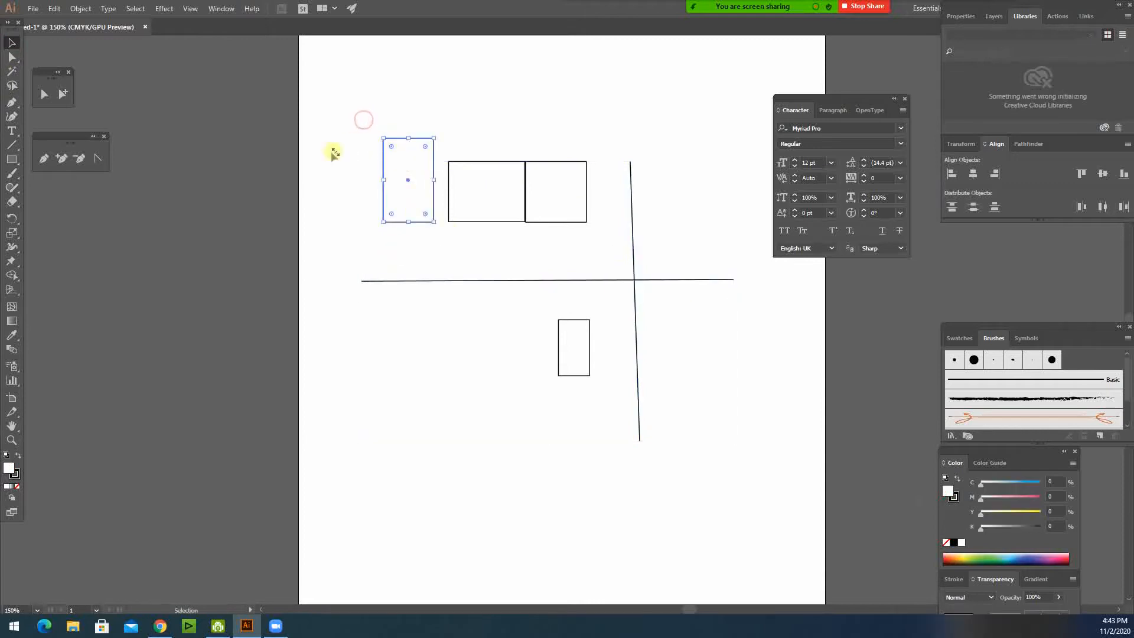
{"action": "double_click", "coordinate": [11, 43]}
{"action": "left_click_drag", "start_coordinate": [320, 202], "coordinate": [158, 114]}
{"action": "left_click", "coordinate": [251, 320]}
{"action": "left_click_drag", "start_coordinate": [402, 179], "coordinate": [372, 175]}
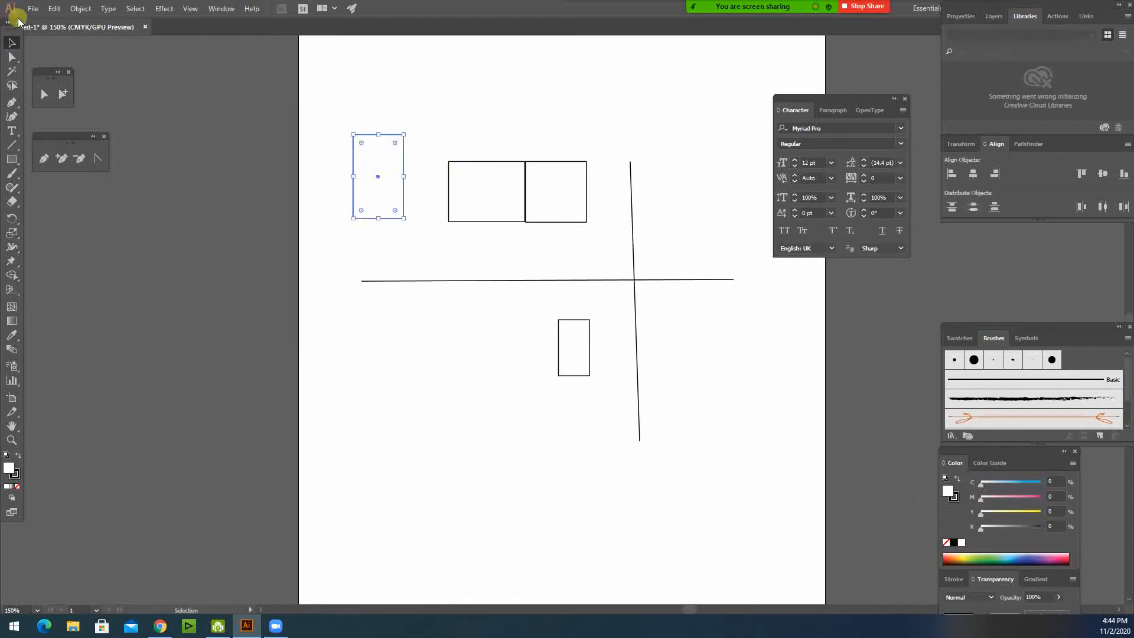
Preview a numeric move of the tall rectangle with 5 in horizontal and 0 in vertical offset
{"action": "double_click", "coordinate": [14, 40]}
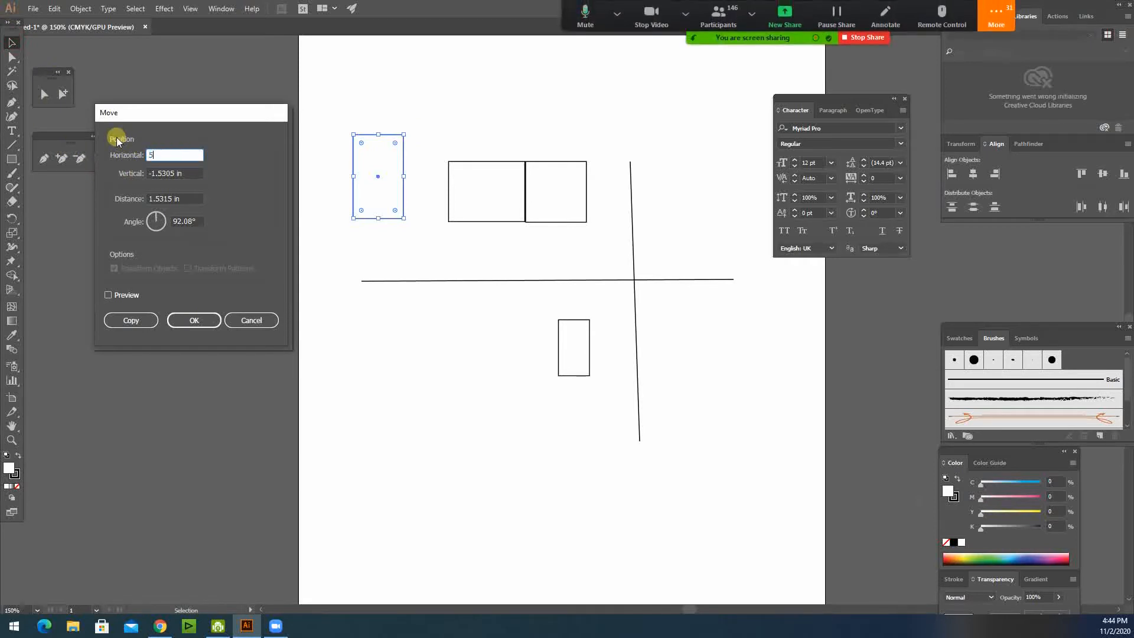
{"action": "key", "text": "Tab"}
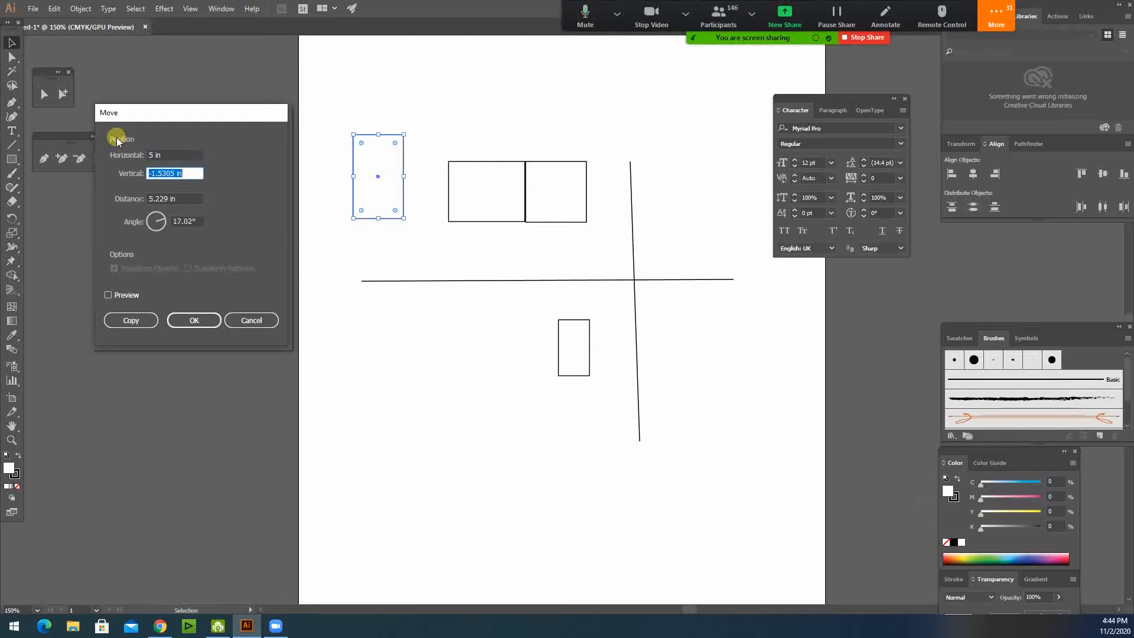
{"action": "type", "text": "0"}
{"action": "key", "text": "Tab"}
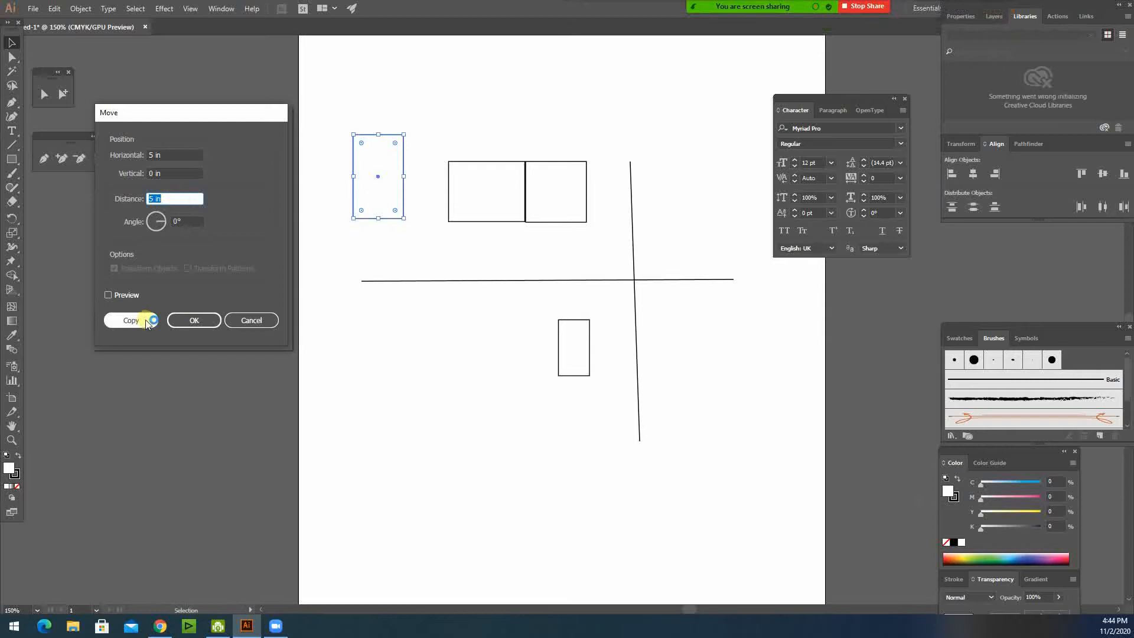
{"action": "left_click", "coordinate": [123, 295]}
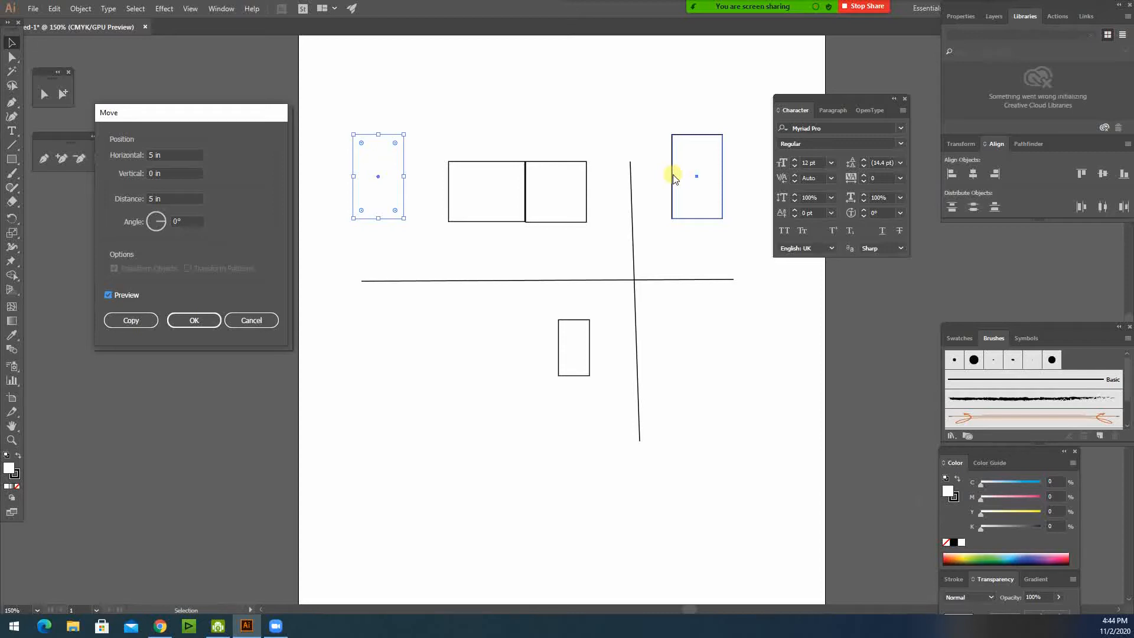
Set the previewed move's vertical offset to 2 in
{"action": "left_click", "coordinate": [177, 155]}
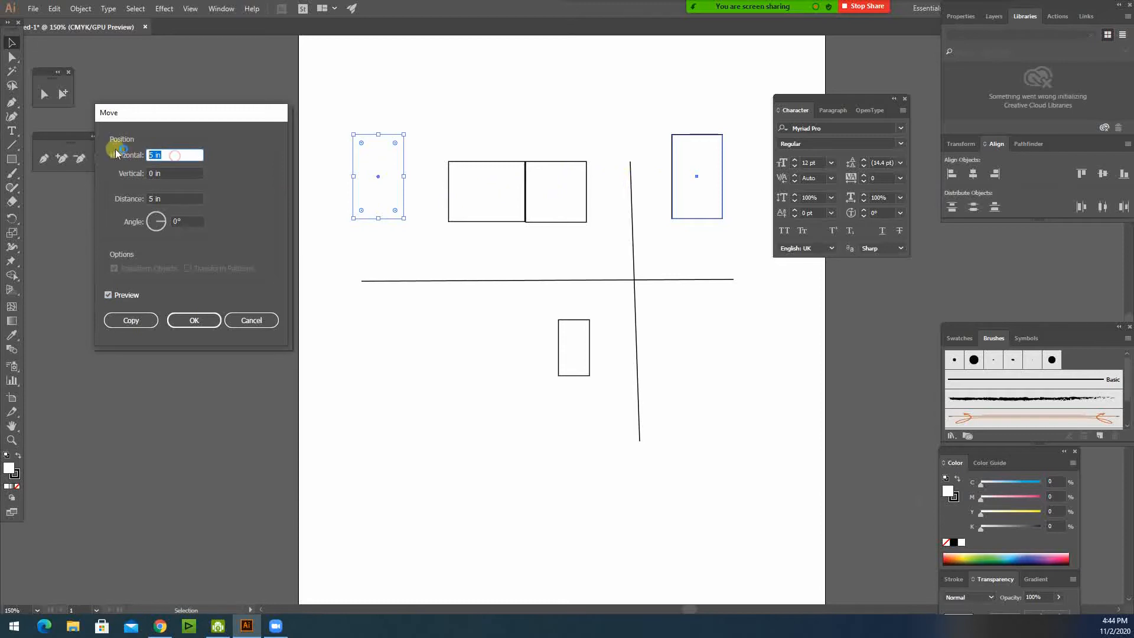
{"action": "left_click", "coordinate": [174, 173]}
{"action": "type", "text": "2"}
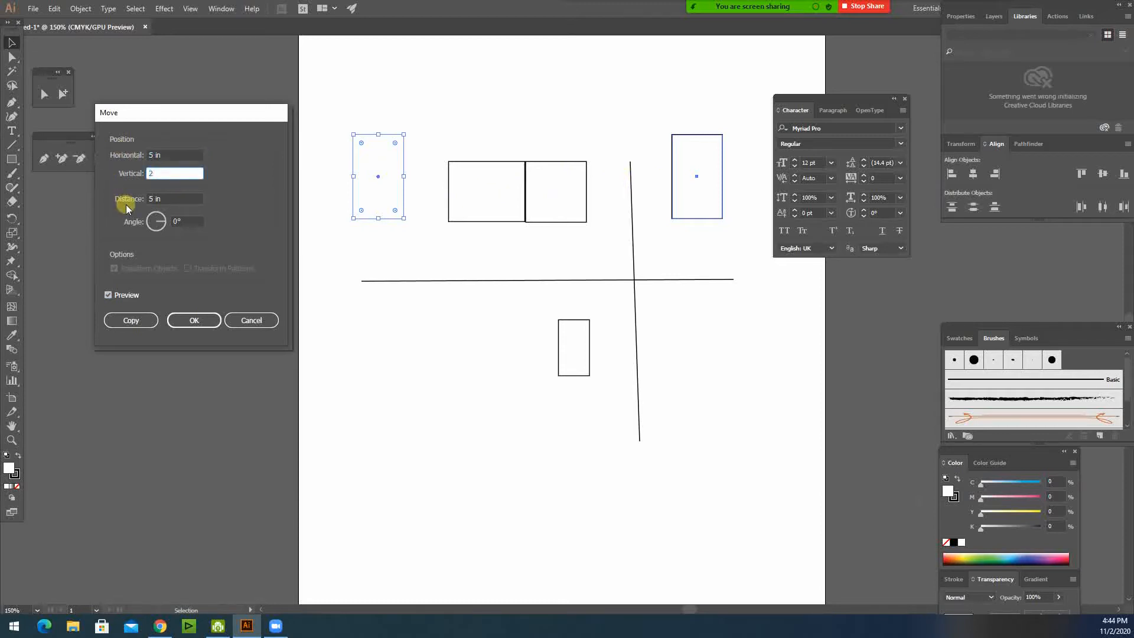
{"action": "key", "text": "Tab"}
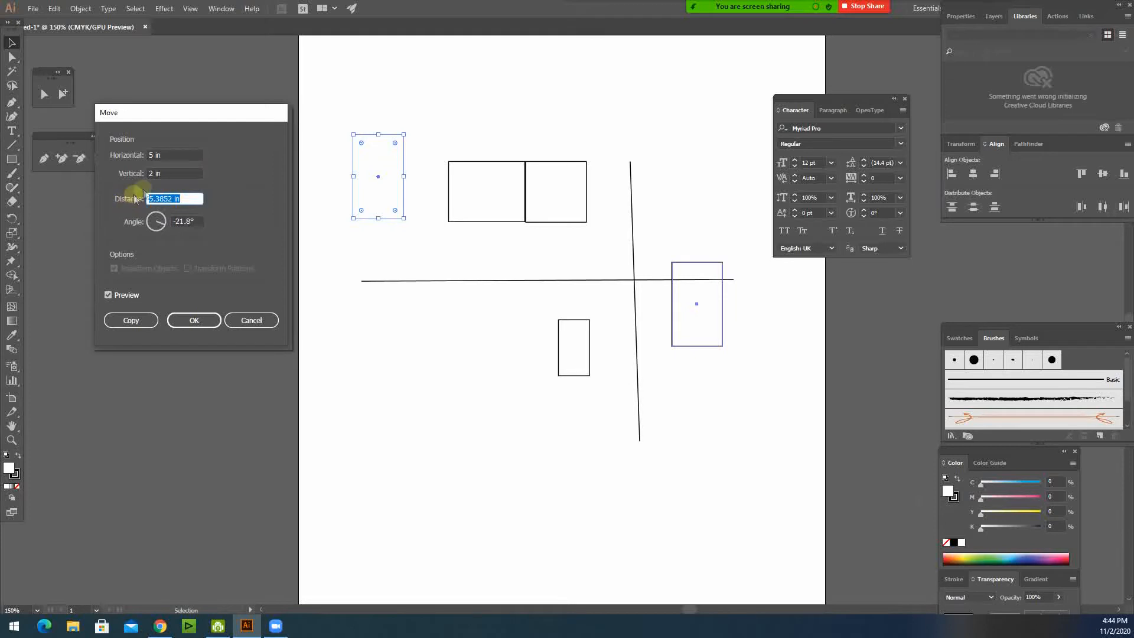
Set the previewed move's horizontal offset to -5 in
{"action": "left_click", "coordinate": [149, 155]}
{"action": "type", "text": "-"}
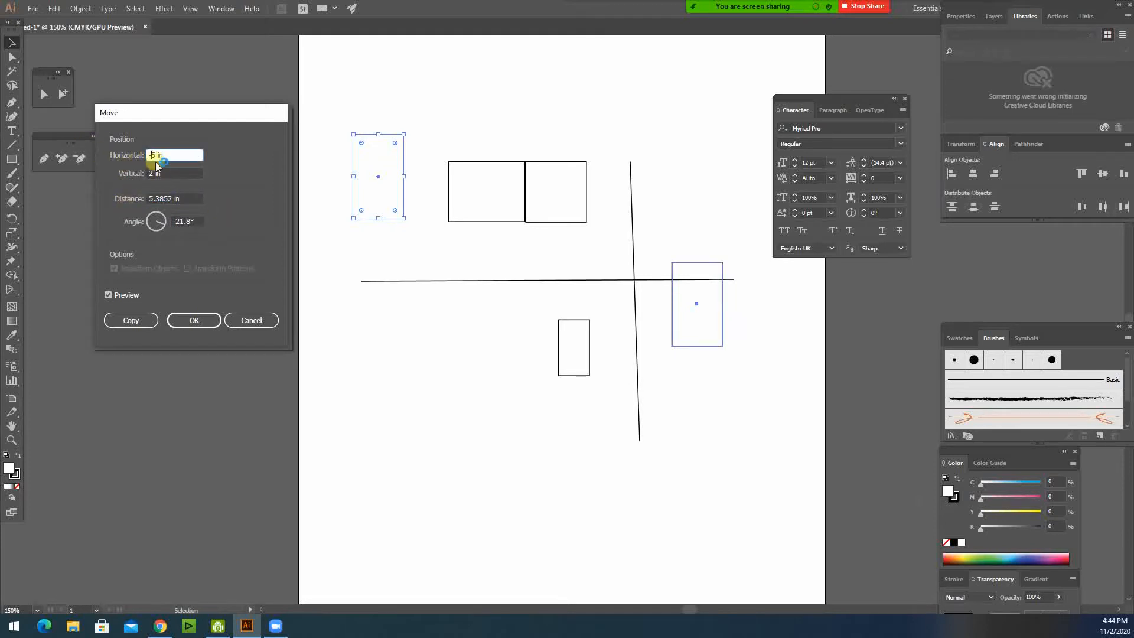
{"action": "left_click", "coordinate": [166, 172]}
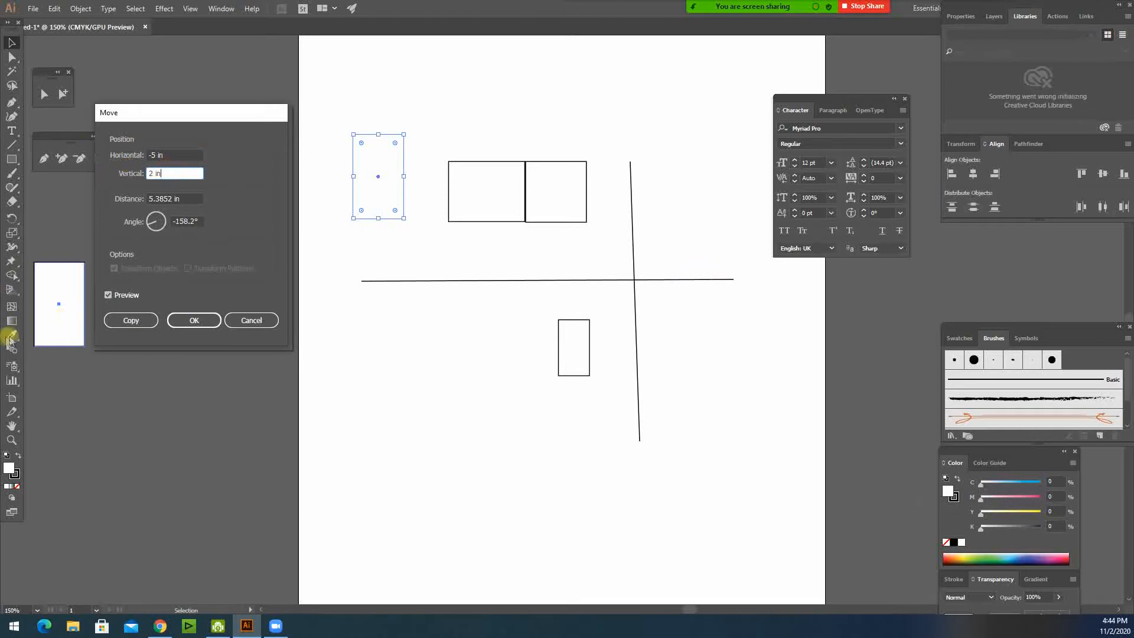
{"action": "left_click", "coordinate": [149, 174]}
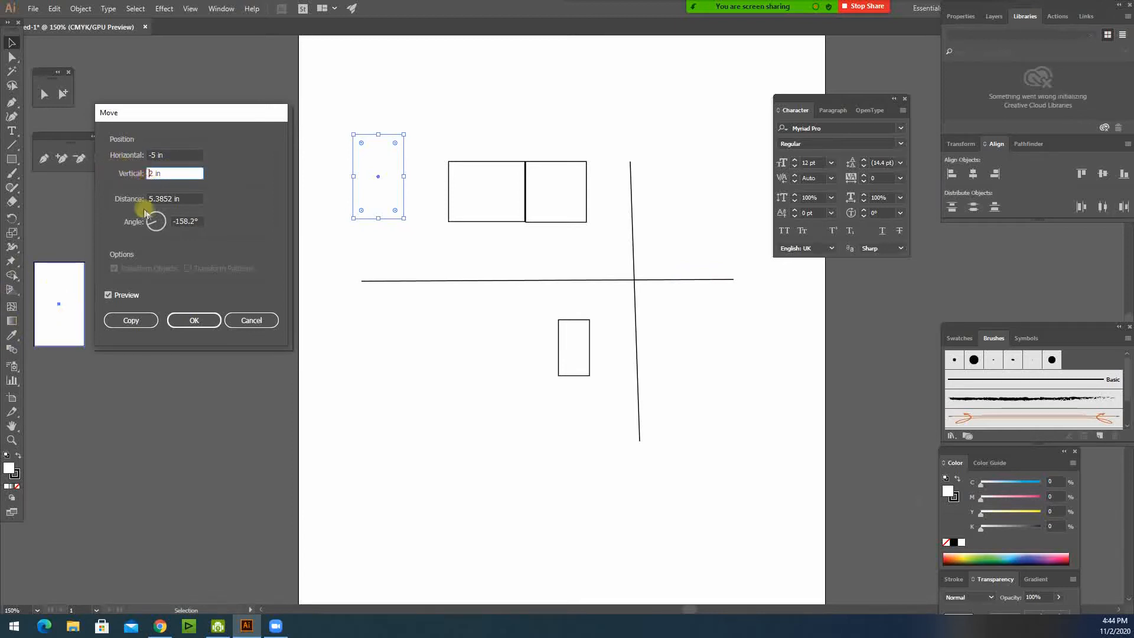
Try different move angles for the tall rectangle, ending at 90°, and cancel the numeric move
{"action": "left_click", "coordinate": [159, 229]}
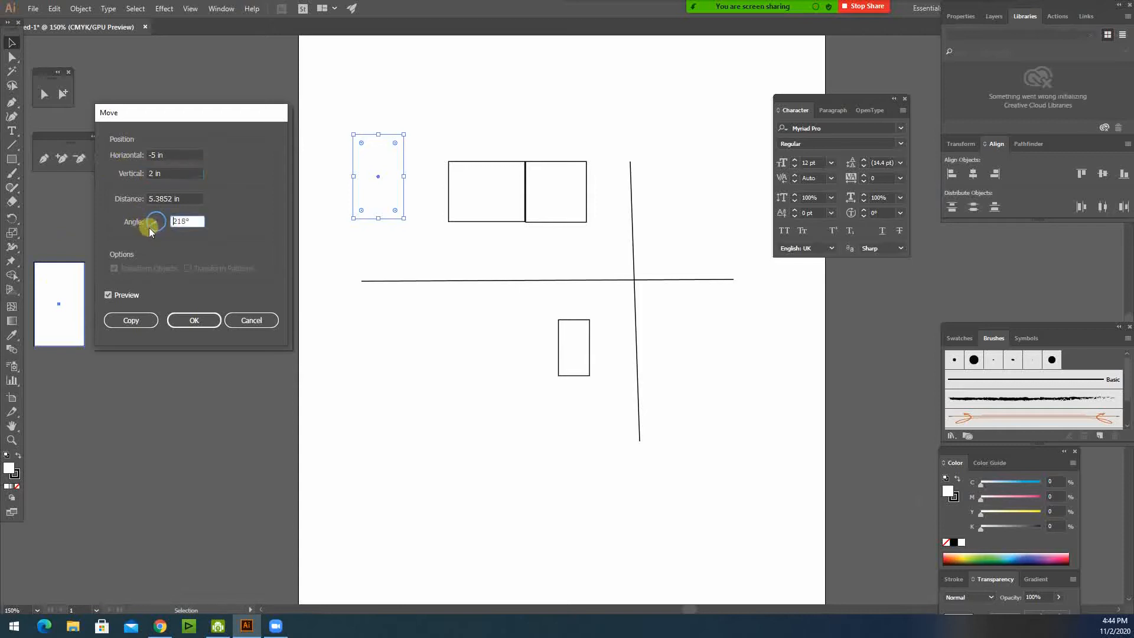
{"action": "left_click", "coordinate": [162, 221]}
{"action": "left_click", "coordinate": [157, 216]}
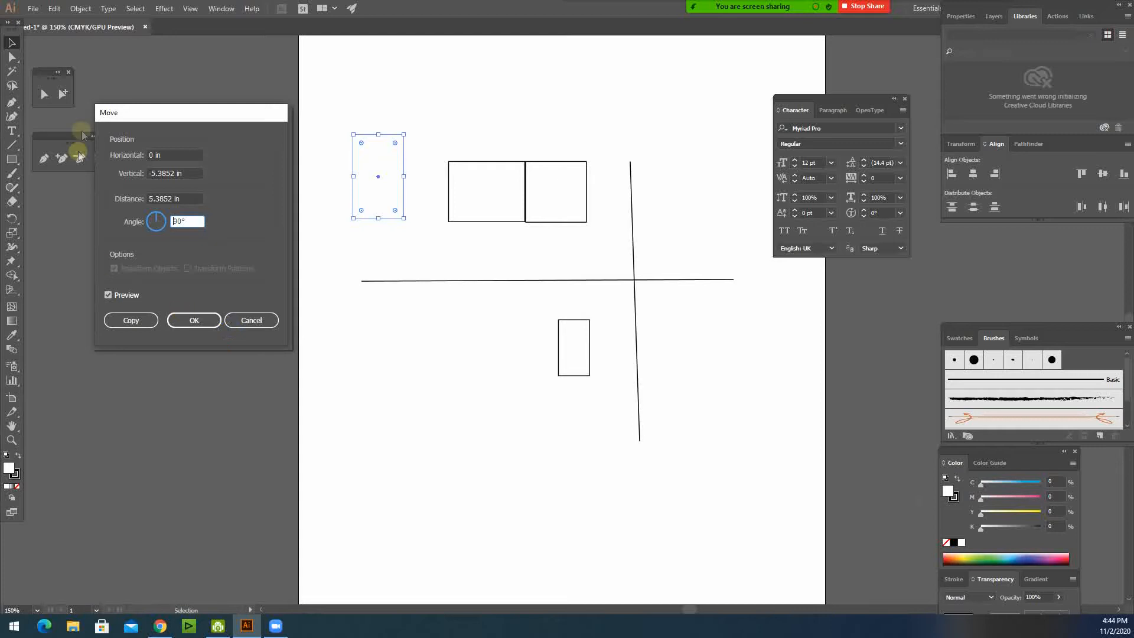
{"action": "left_click", "coordinate": [253, 320]}
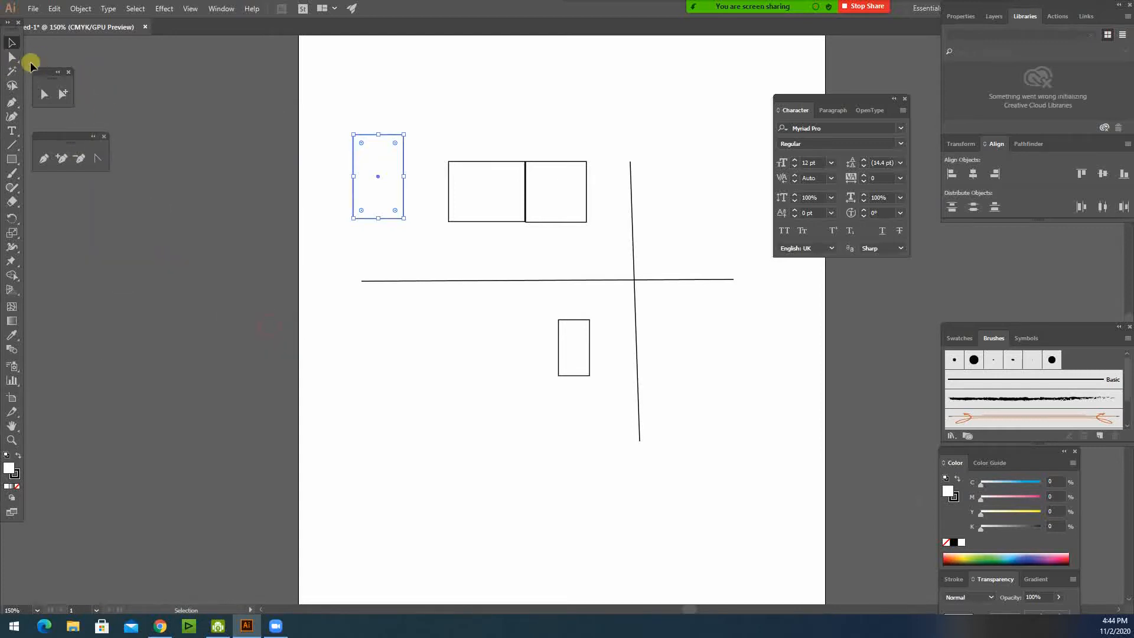
Clear the selection and tear off the Direct Selection and Group Selection tools again as a floating set beside the toolbox
{"action": "left_click", "coordinate": [147, 86]}
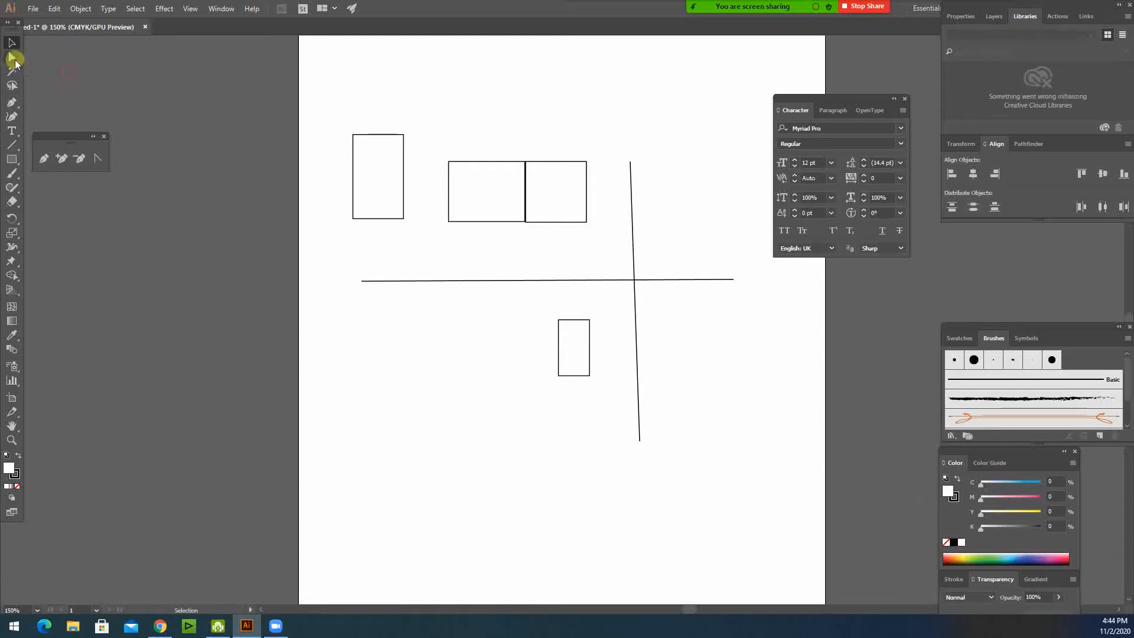
{"action": "left_click", "coordinate": [12, 58]}
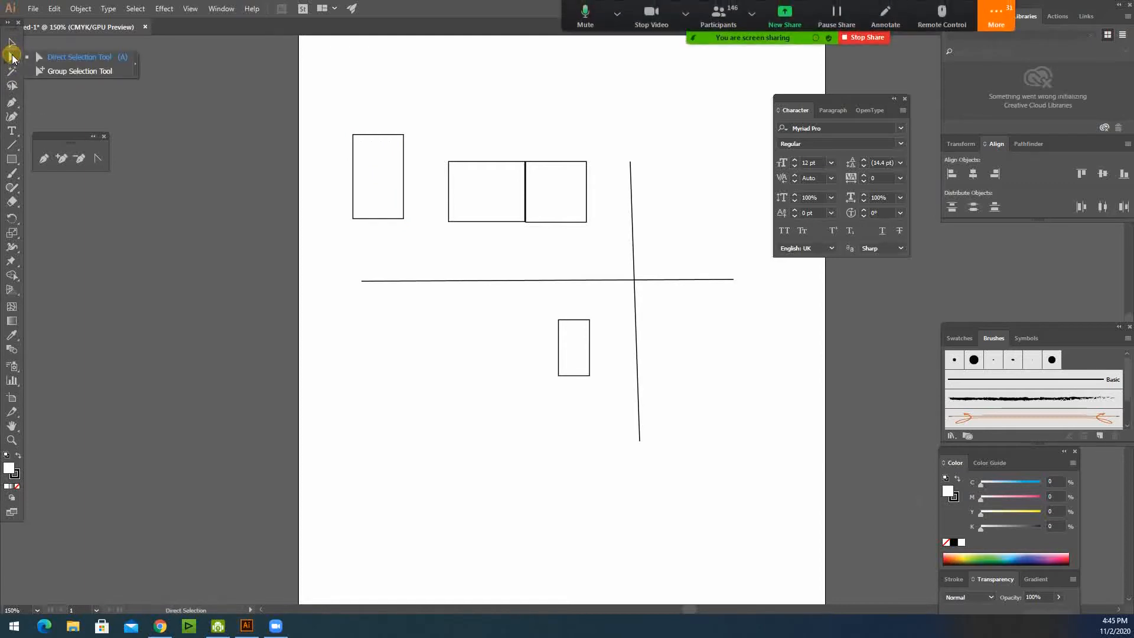
{"action": "left_click_drag", "start_coordinate": [13, 59], "coordinate": [131, 71]}
{"action": "left_click", "coordinate": [137, 67]}
{"action": "left_click_drag", "start_coordinate": [36, 63], "coordinate": [65, 62]}
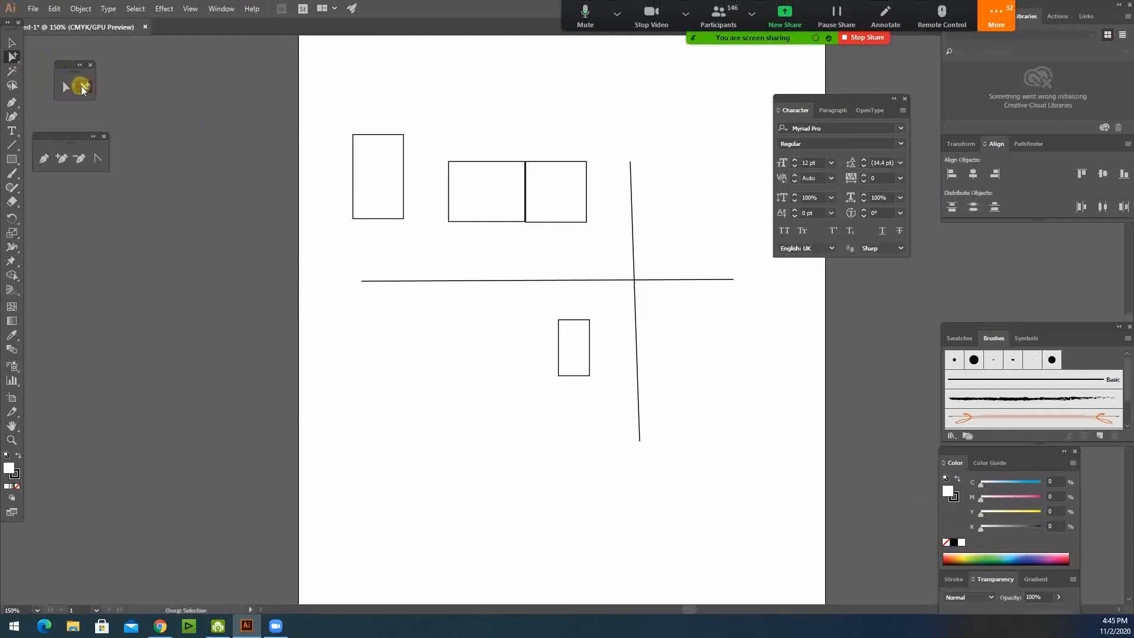
Compare the Selection, Direct Selection and Group Selection tools by switching among them
{"action": "left_click", "coordinate": [64, 89]}
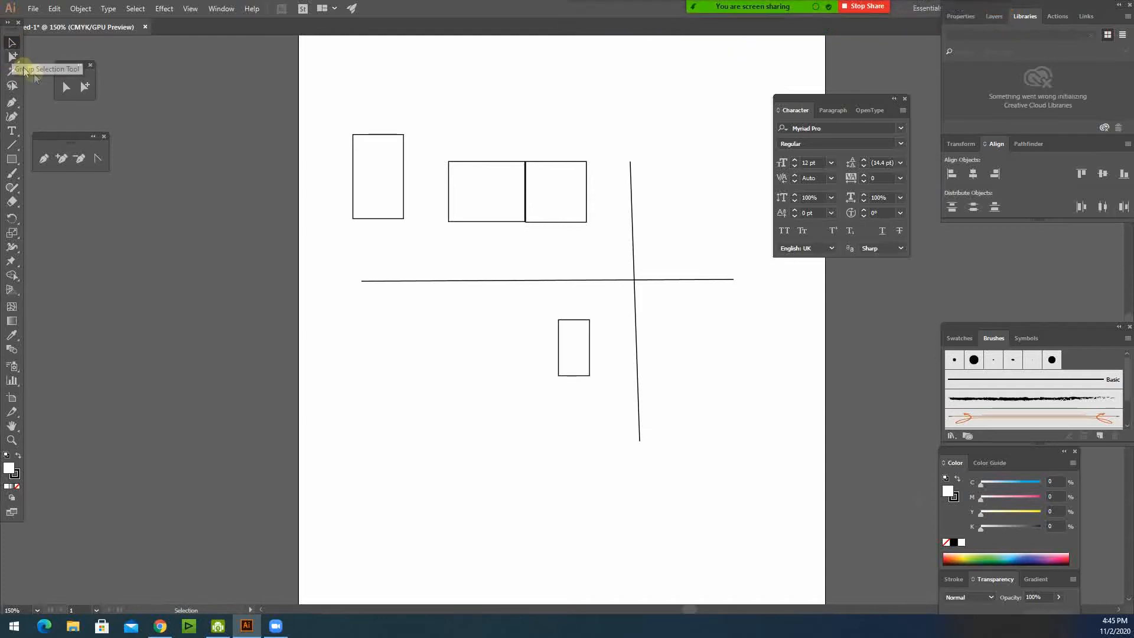
{"action": "left_click", "coordinate": [65, 88]}
{"action": "left_click", "coordinate": [82, 87]}
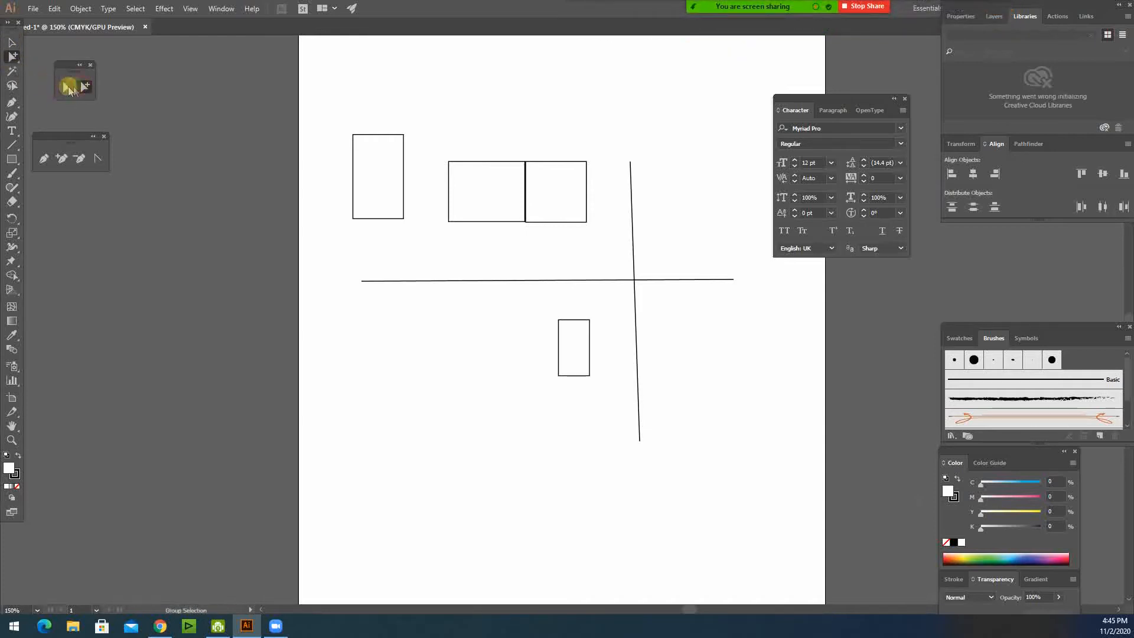
{"action": "left_click", "coordinate": [65, 87]}
{"action": "left_click", "coordinate": [83, 88]}
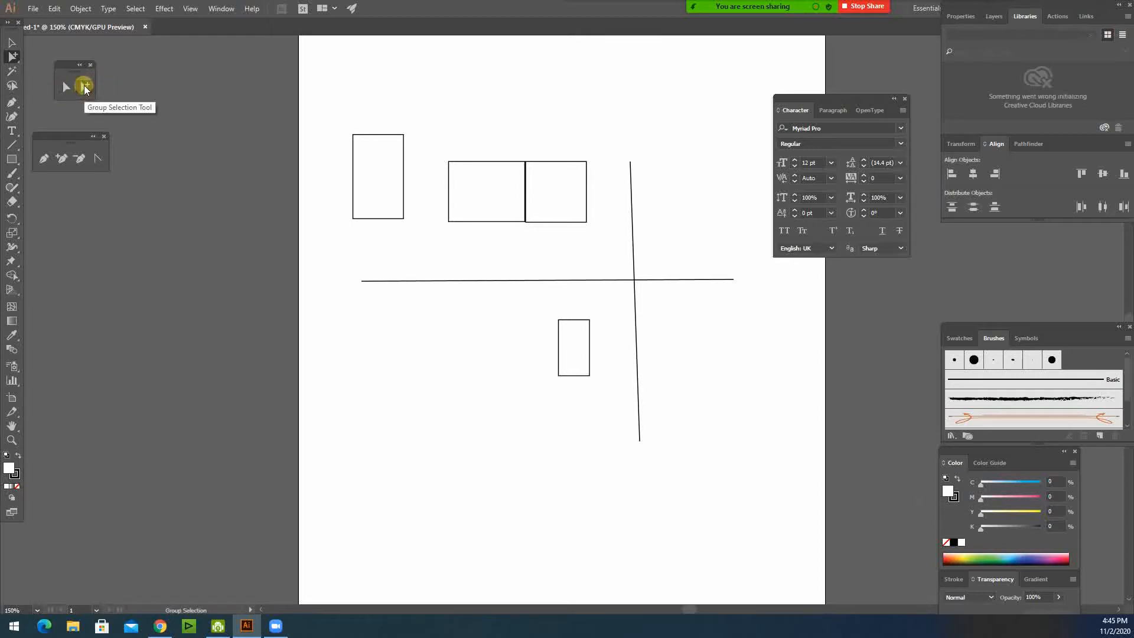
{"action": "left_click", "coordinate": [83, 86]}
{"action": "left_click", "coordinate": [12, 43]}
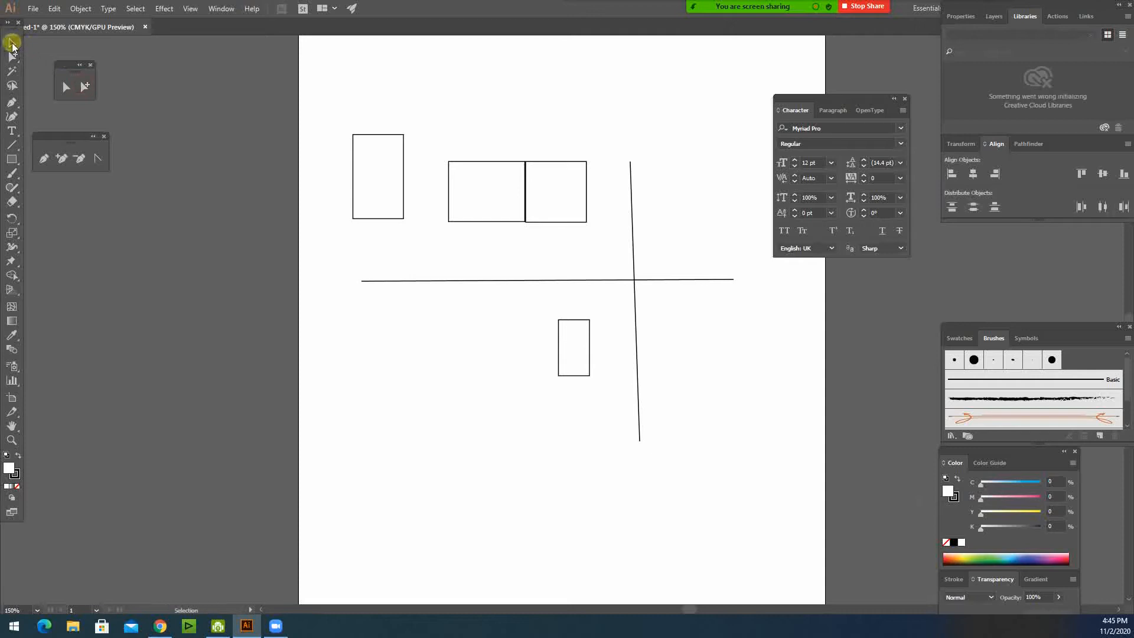
{"action": "left_click", "coordinate": [83, 88]}
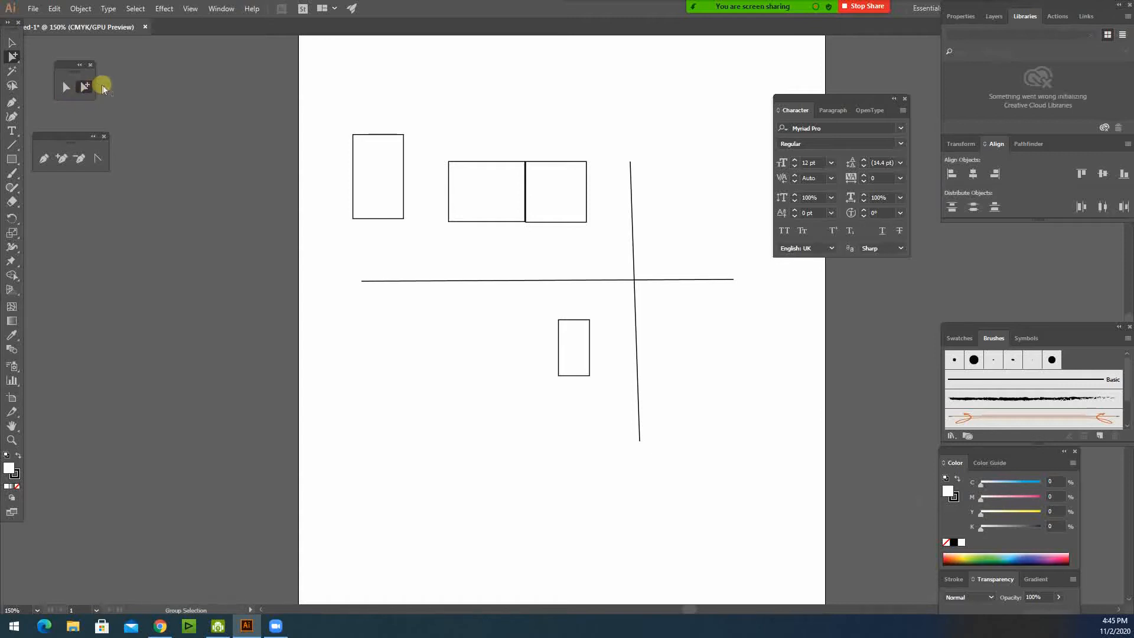
Move the large tall rectangle slightly closer to the wide rectangle with the Selection tool
{"action": "left_click", "coordinate": [11, 43]}
{"action": "left_click", "coordinate": [464, 214]}
{"action": "left_click", "coordinate": [423, 229]}
{"action": "left_click_drag", "start_coordinate": [402, 202], "coordinate": [423, 218]}
Group all the rectangles and both lines, and shift the group slightly as one object
{"action": "left_click_drag", "start_coordinate": [360, 112], "coordinate": [661, 354]}
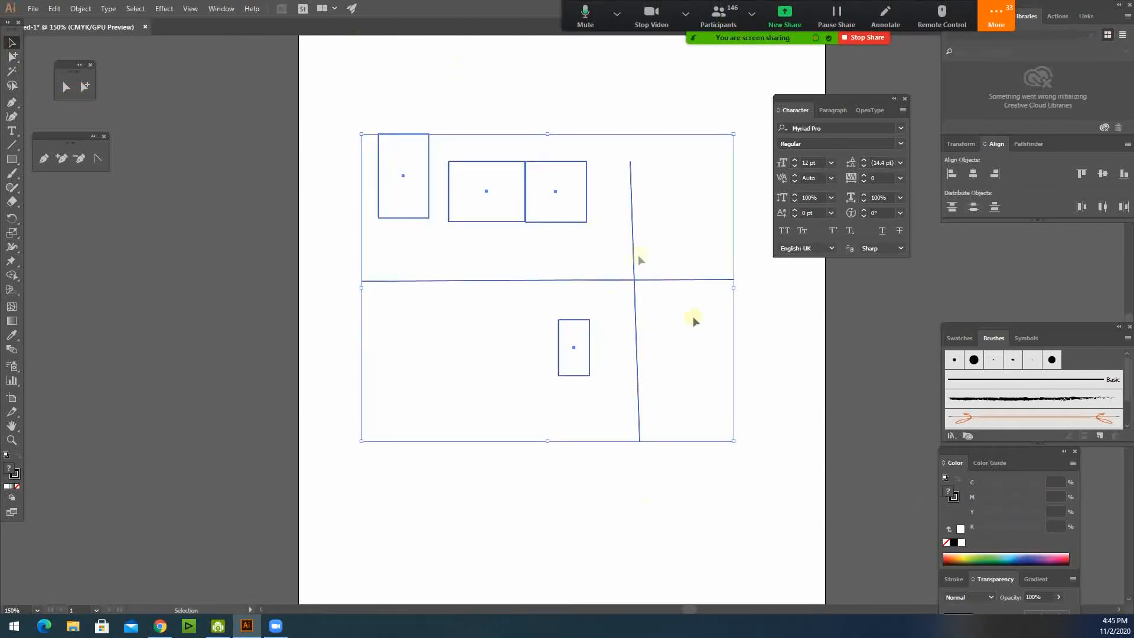
{"action": "right_click", "coordinate": [485, 191]}
{"action": "left_click", "coordinate": [529, 278]}
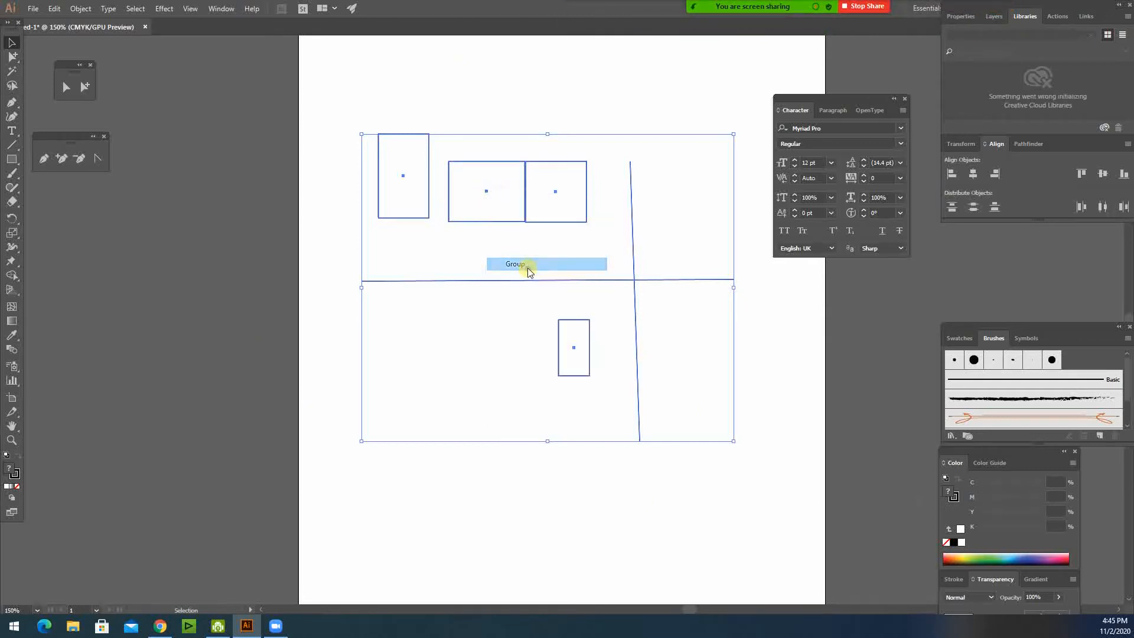
{"action": "left_click", "coordinate": [221, 180]}
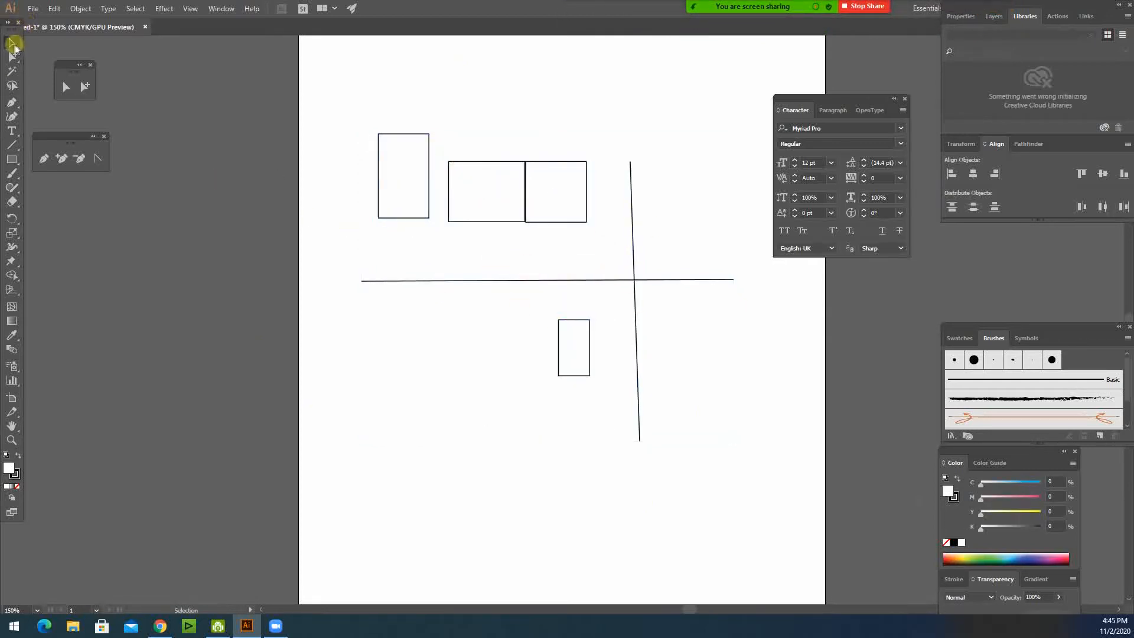
{"action": "mouse_move", "coordinate": [461, 213]}
{"action": "left_mouse_down"}
{"action": "mouse_move", "coordinate": [462, 154]}
{"action": "mouse_move", "coordinate": [507, 236]}
{"action": "mouse_move", "coordinate": [449, 256]}
{"action": "mouse_move", "coordinate": [466, 197]}
{"action": "mouse_move", "coordinate": [429, 176]}
{"action": "mouse_move", "coordinate": [504, 210]}
{"action": "mouse_move", "coordinate": [482, 213]}
{"action": "left_mouse_up"}
{"action": "left_click", "coordinate": [251, 121]}
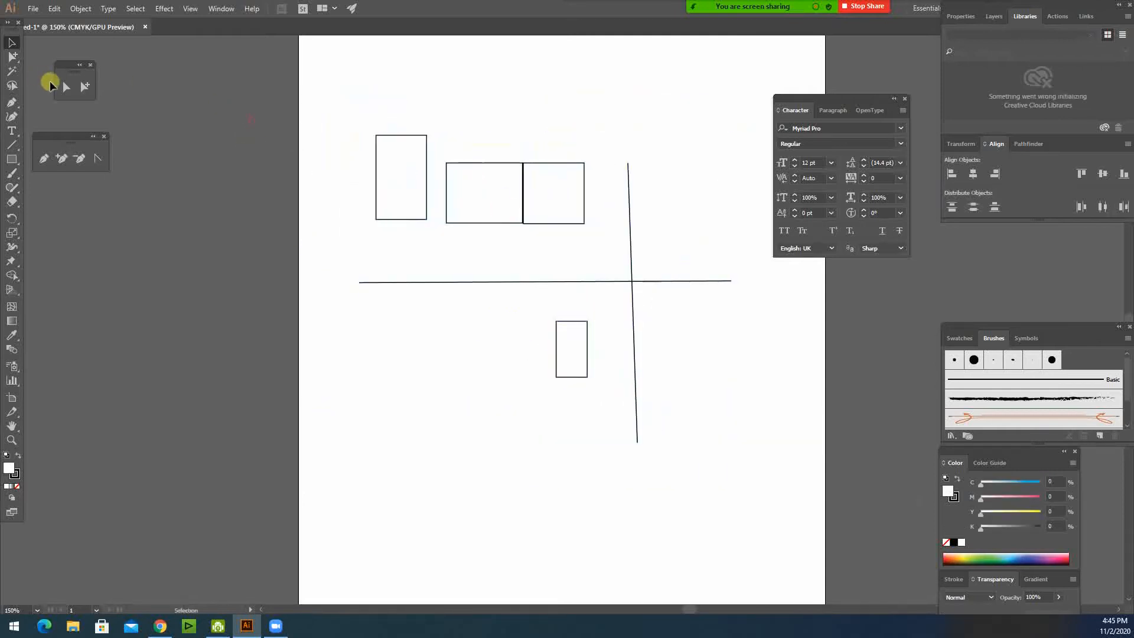
Move only the wide rectangle of the group upward, clear of the adjoining square, with the Group Selection tool
{"action": "left_click", "coordinate": [85, 87]}
{"action": "left_click", "coordinate": [461, 223]}
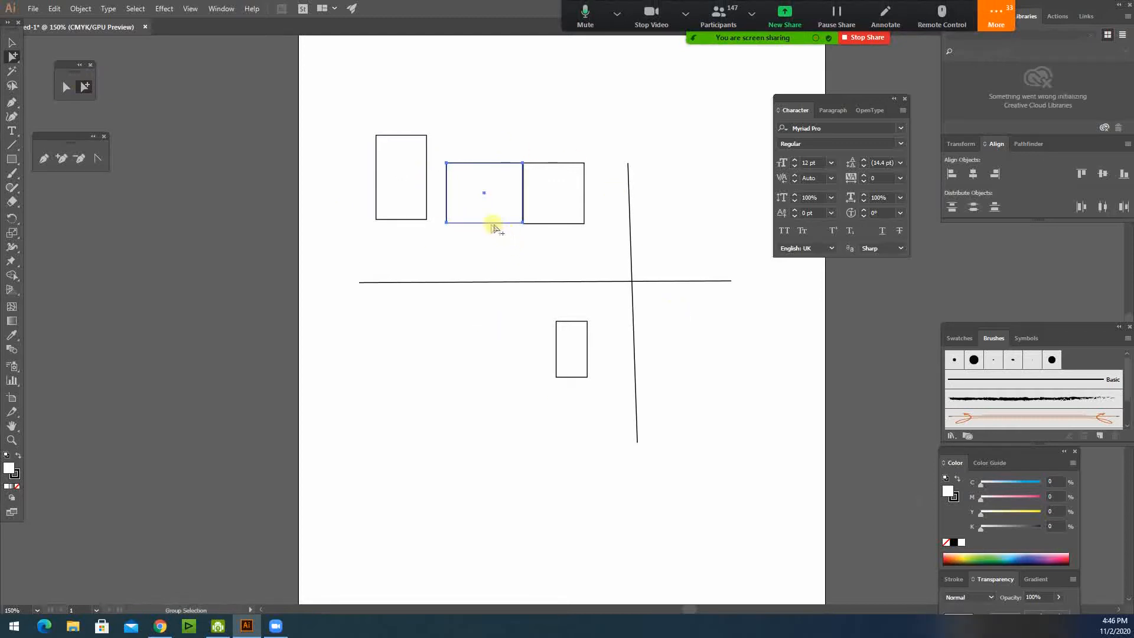
{"action": "left_click_drag", "start_coordinate": [447, 225], "coordinate": [447, 157]}
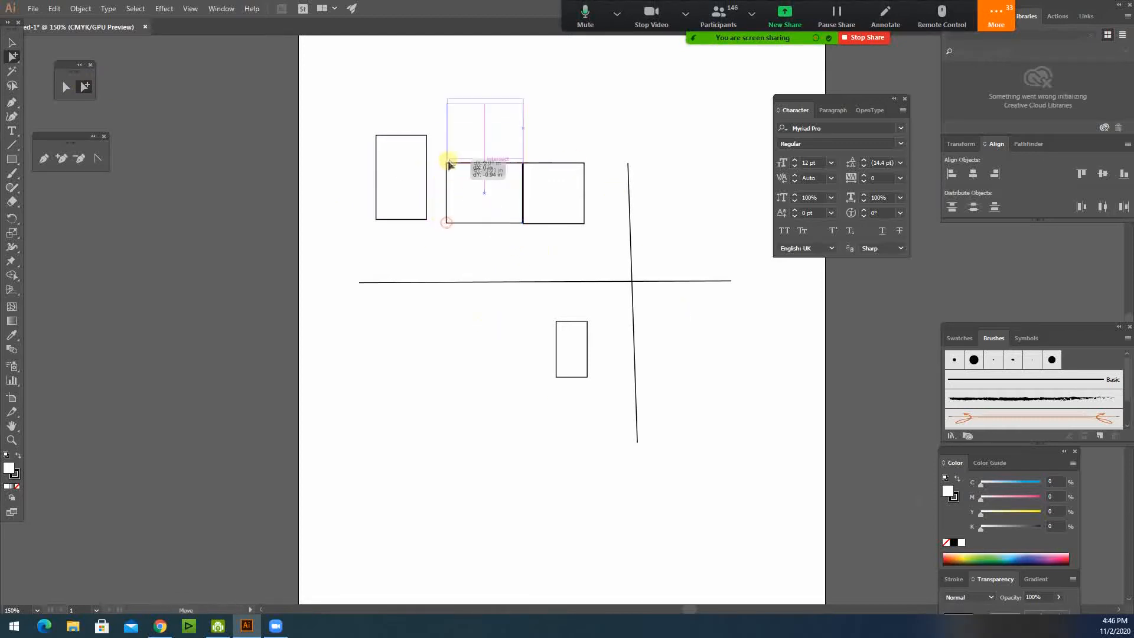
Reposition the tall rectangle, the wide rectangle and the square within the group so that they are spaced apart
{"action": "left_click", "coordinate": [524, 225]}
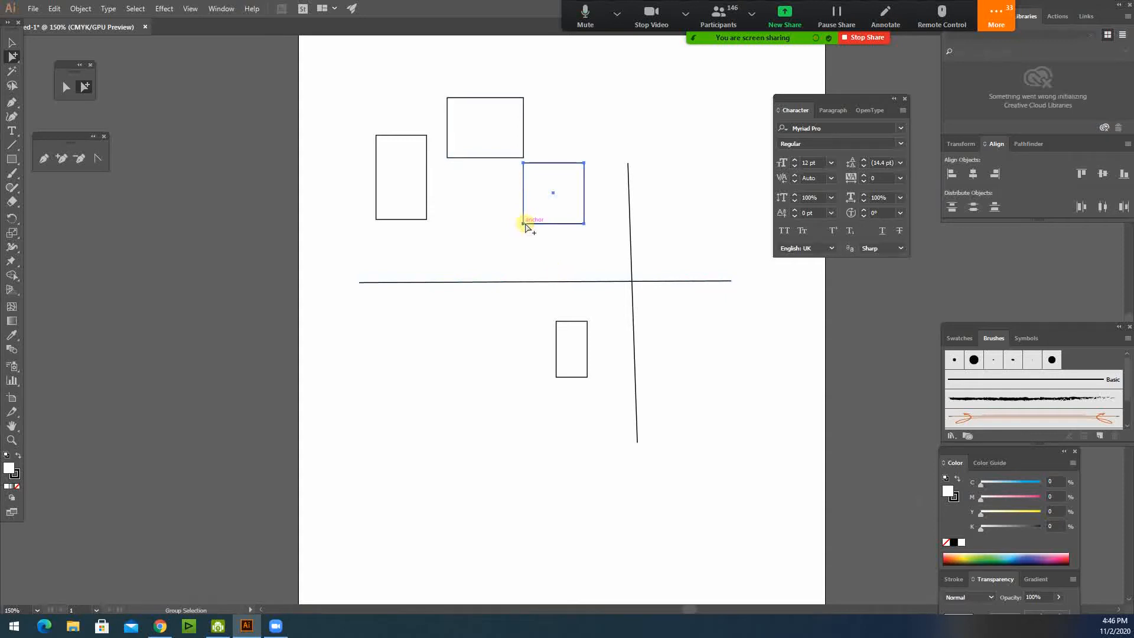
{"action": "left_click_drag", "start_coordinate": [426, 219], "coordinate": [436, 216]}
{"action": "left_click", "coordinate": [456, 157], "text": "shift"}
{"action": "left_click_drag", "start_coordinate": [456, 157], "coordinate": [427, 195]}
{"action": "left_click", "coordinate": [523, 227], "text": "shift"}
{"action": "left_click_drag", "start_coordinate": [523, 227], "coordinate": [533, 208]}
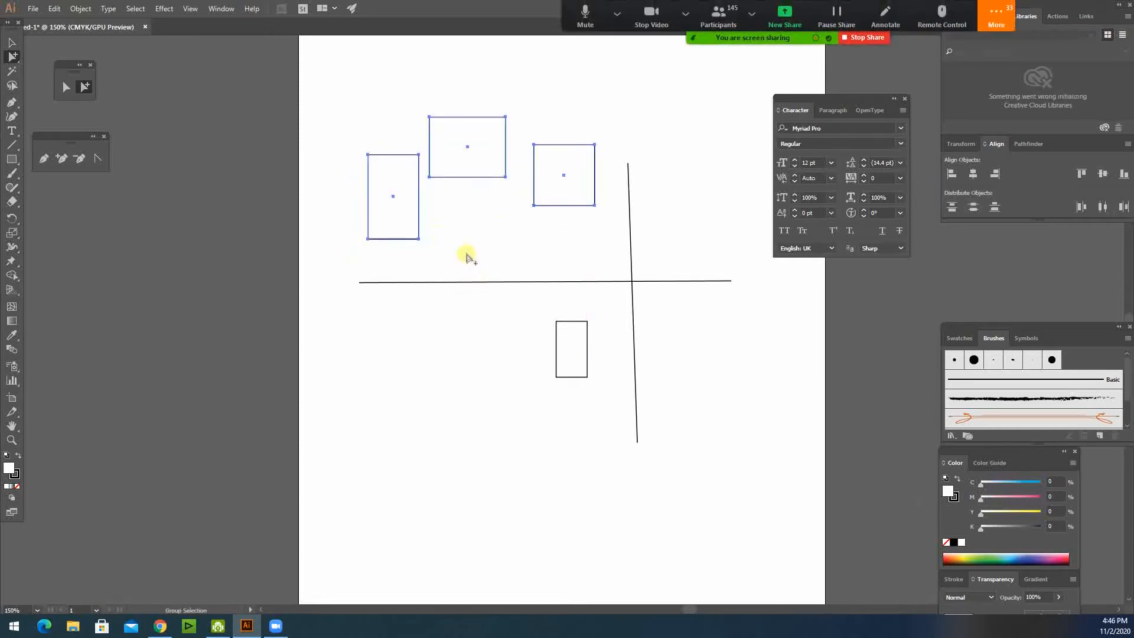
Clear the selection, pick the tall rectangle with the Group Selection tool, and extend the selection to all shapes
{"action": "left_click", "coordinate": [366, 111]}
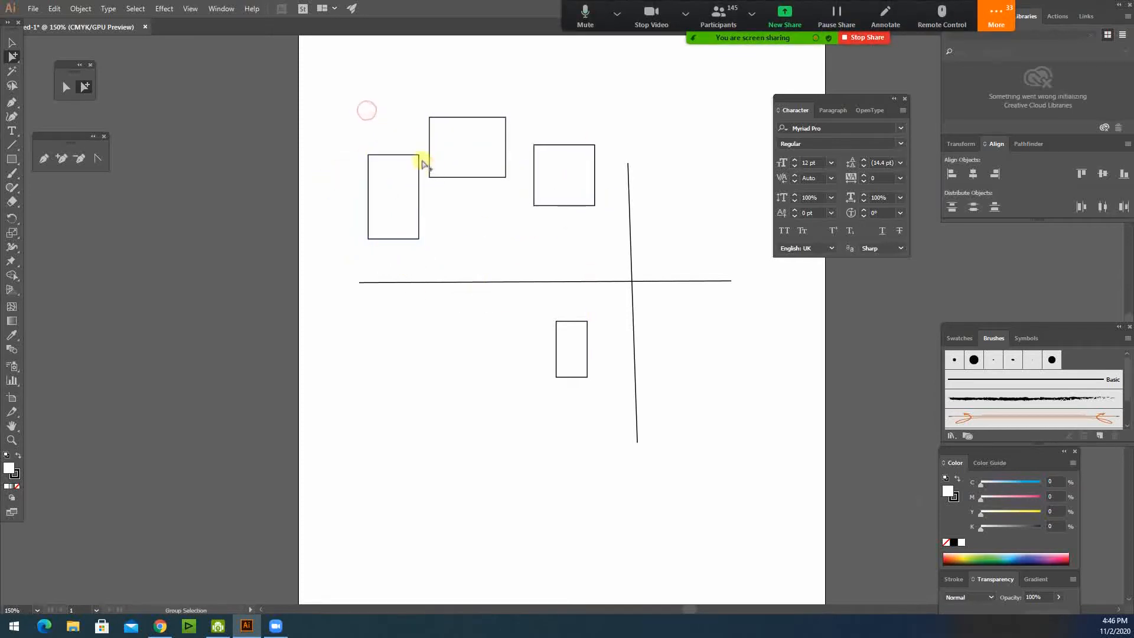
{"action": "left_click", "coordinate": [412, 164]}
{"action": "key", "text": "ctrl+a"}
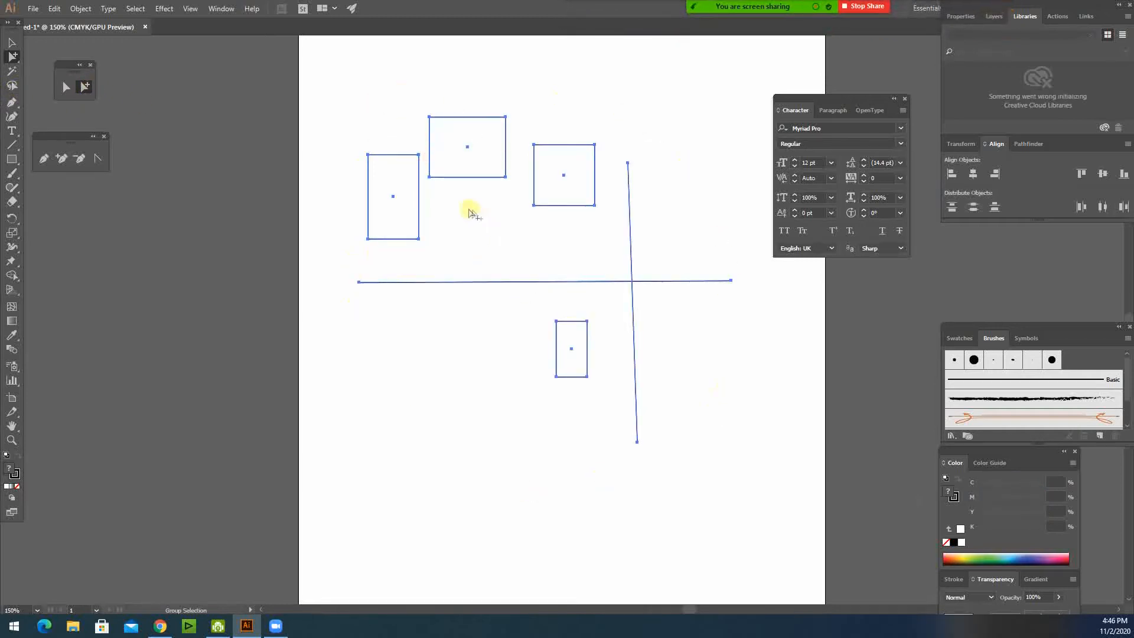
Clear the selection and move only the tall rectangle of the group down to just above the horizontal line with the Group Selection tool
{"action": "left_click", "coordinate": [410, 137]}
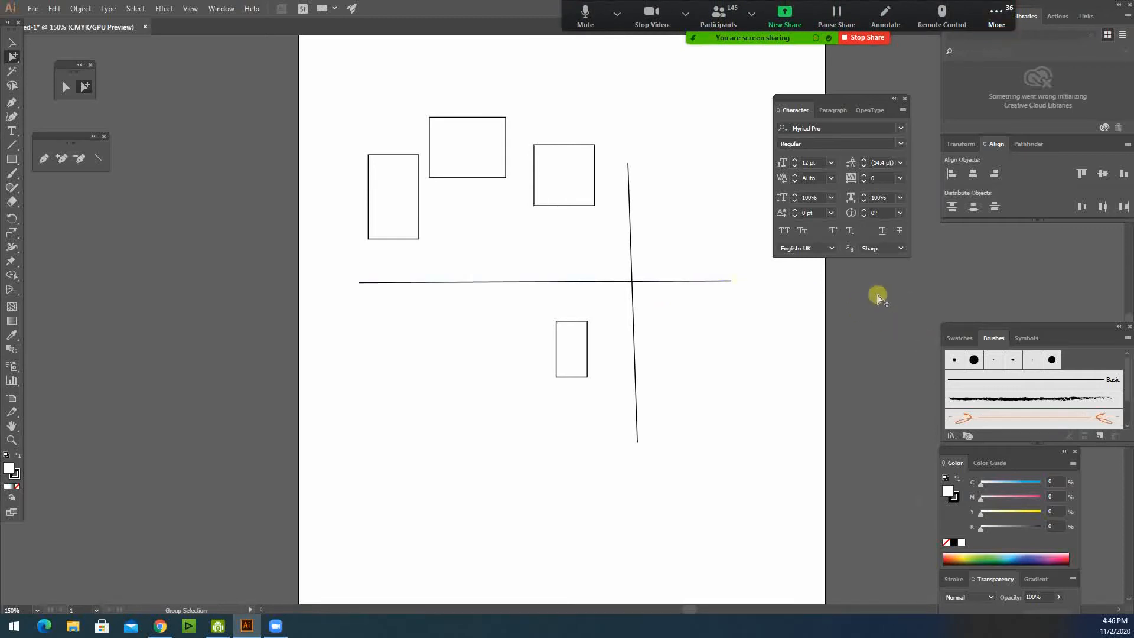
{"action": "left_click", "coordinate": [386, 156]}
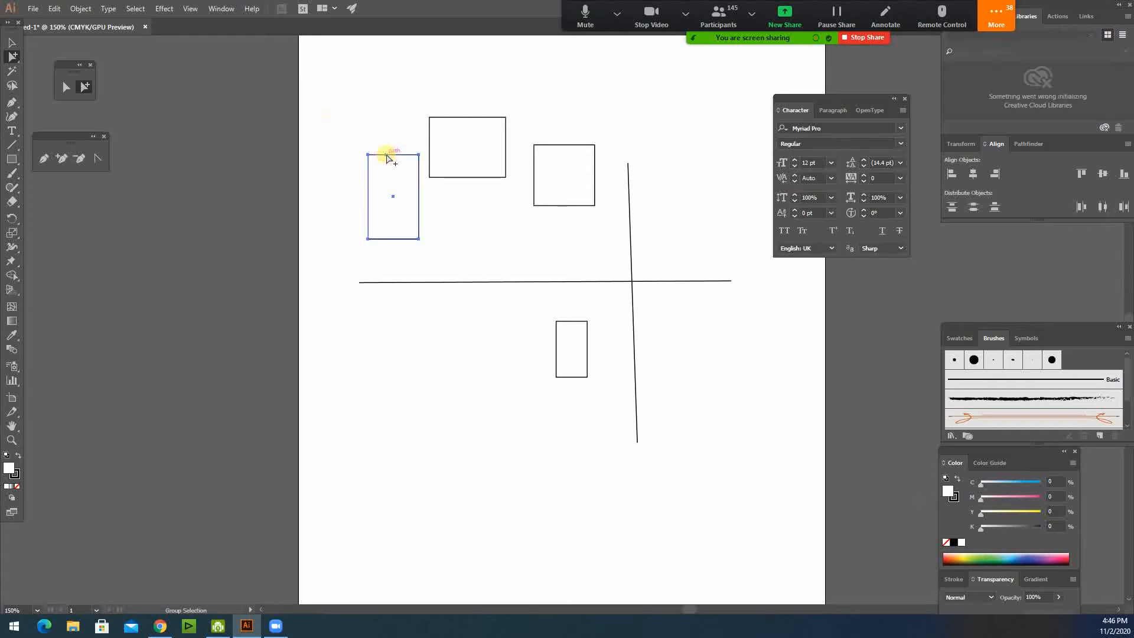
{"action": "left_click_drag", "start_coordinate": [387, 155], "coordinate": [384, 182]}
{"action": "left_click", "coordinate": [385, 155]}
{"action": "left_click", "coordinate": [414, 183]}
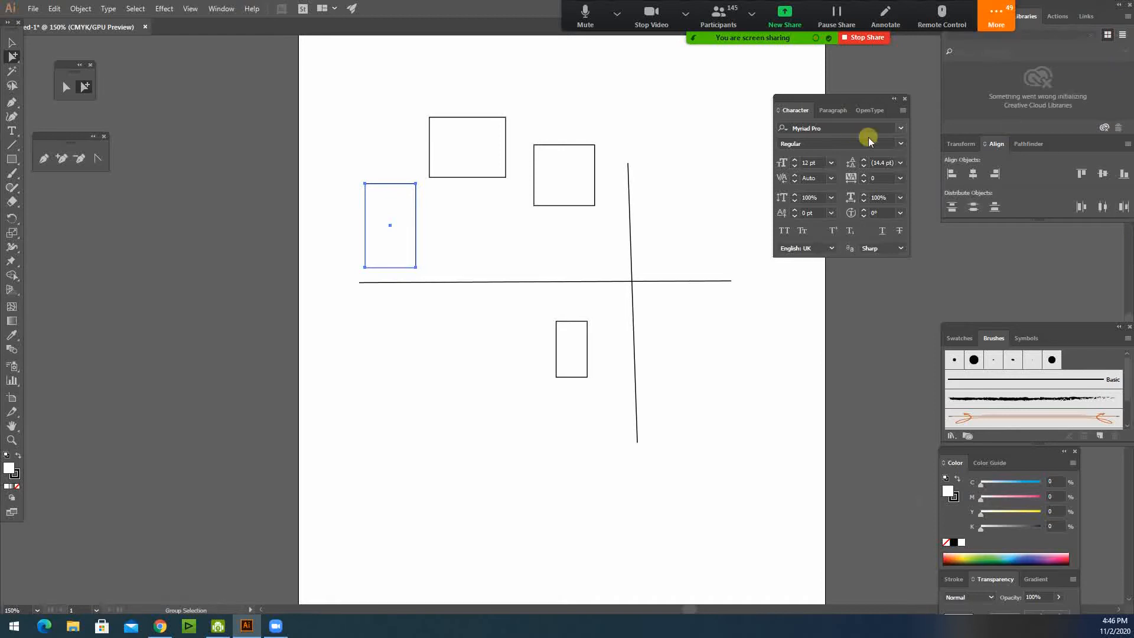
{"action": "left_click", "coordinate": [537, 263]}
Select all artwork with the Selection tool, shift the whole group up and to the right, and clear the selection
{"action": "left_click", "coordinate": [9, 43]}
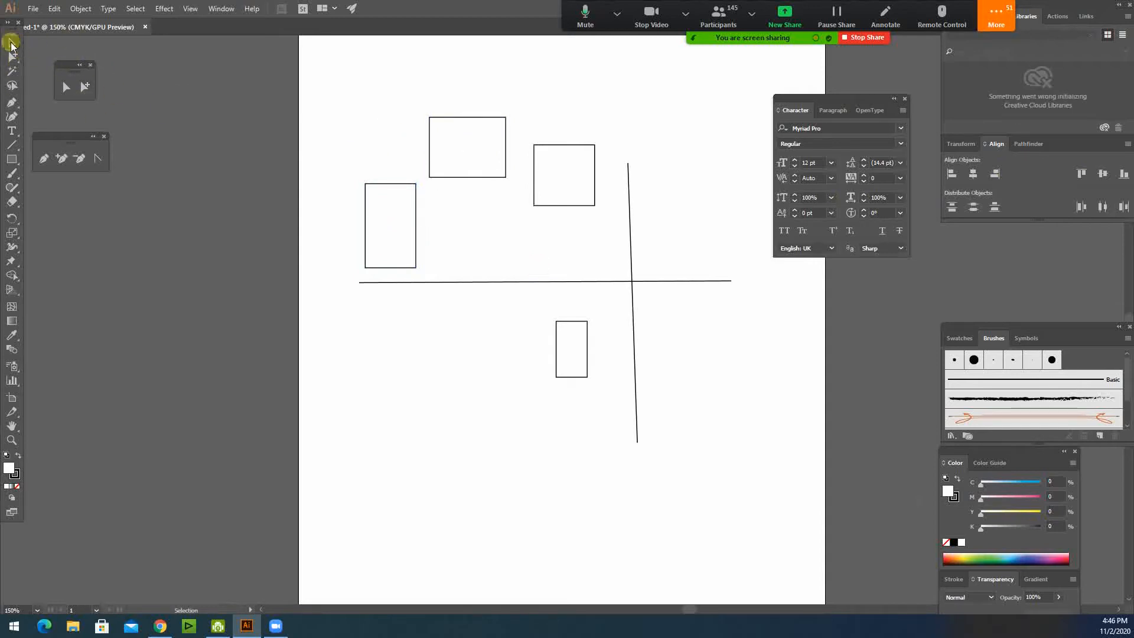
{"action": "key", "text": "ctrl+a"}
{"action": "left_click_drag", "start_coordinate": [417, 183], "coordinate": [490, 161]}
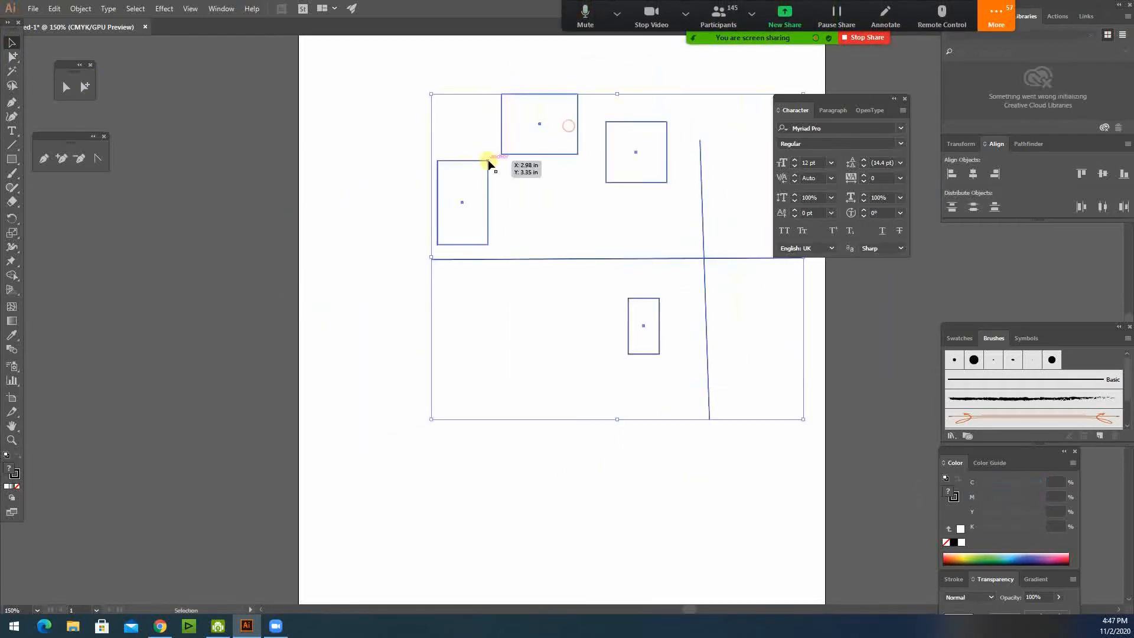
{"action": "left_click", "coordinate": [404, 114]}
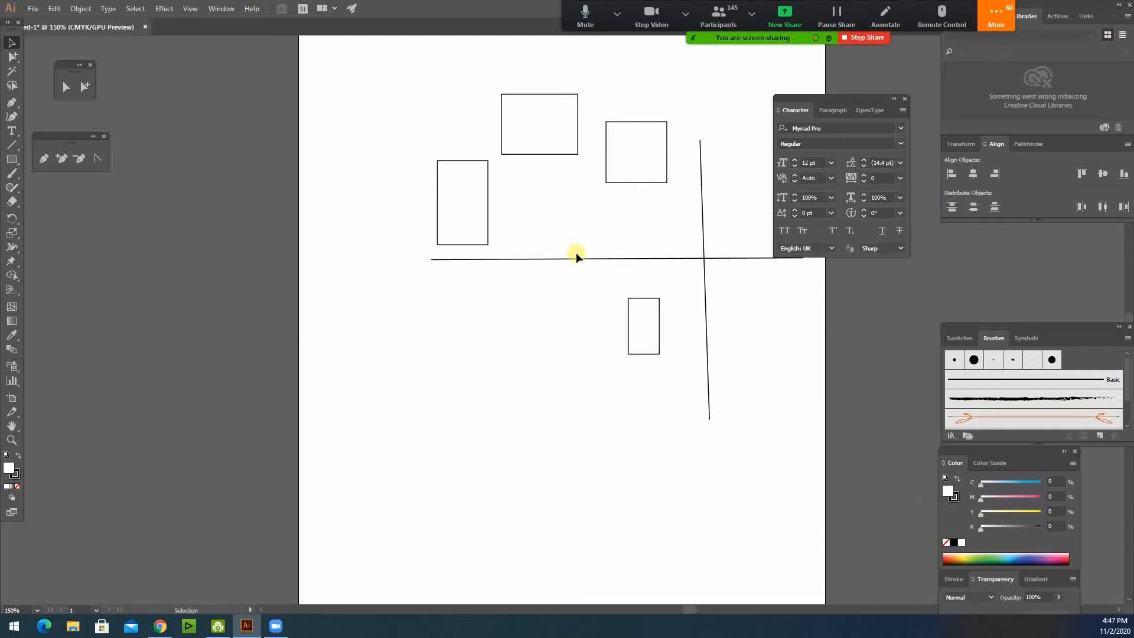
With the Group Selection tool, lower the horizontal line slightly, then shift it together with the small rectangle to the left
{"action": "left_click", "coordinate": [83, 86]}
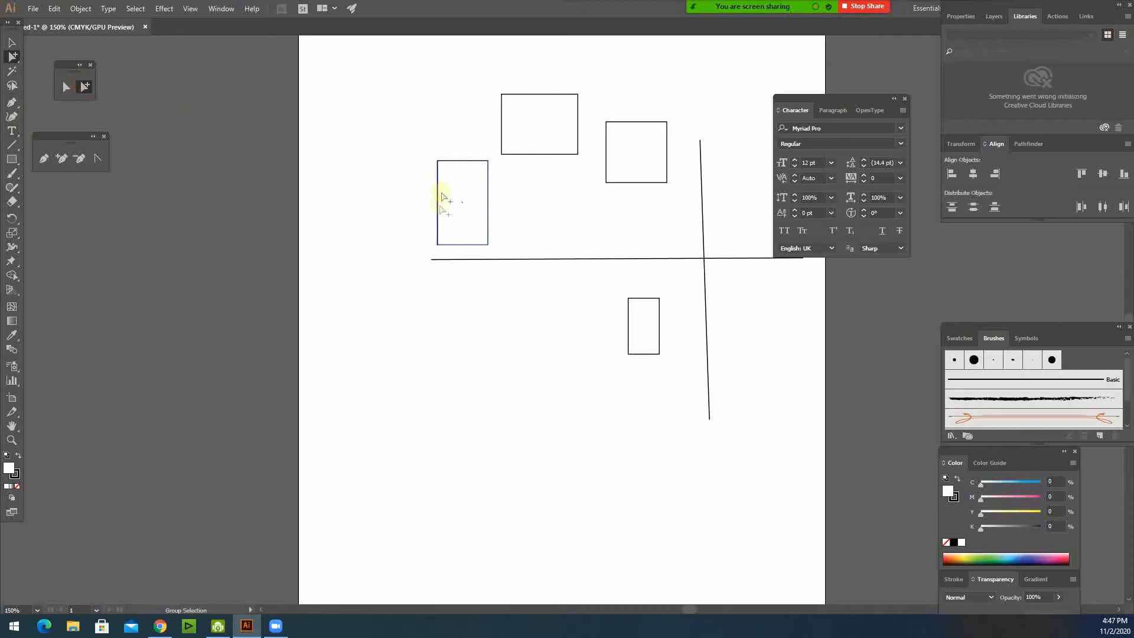
{"action": "left_click_drag", "start_coordinate": [446, 262], "coordinate": [425, 281]}
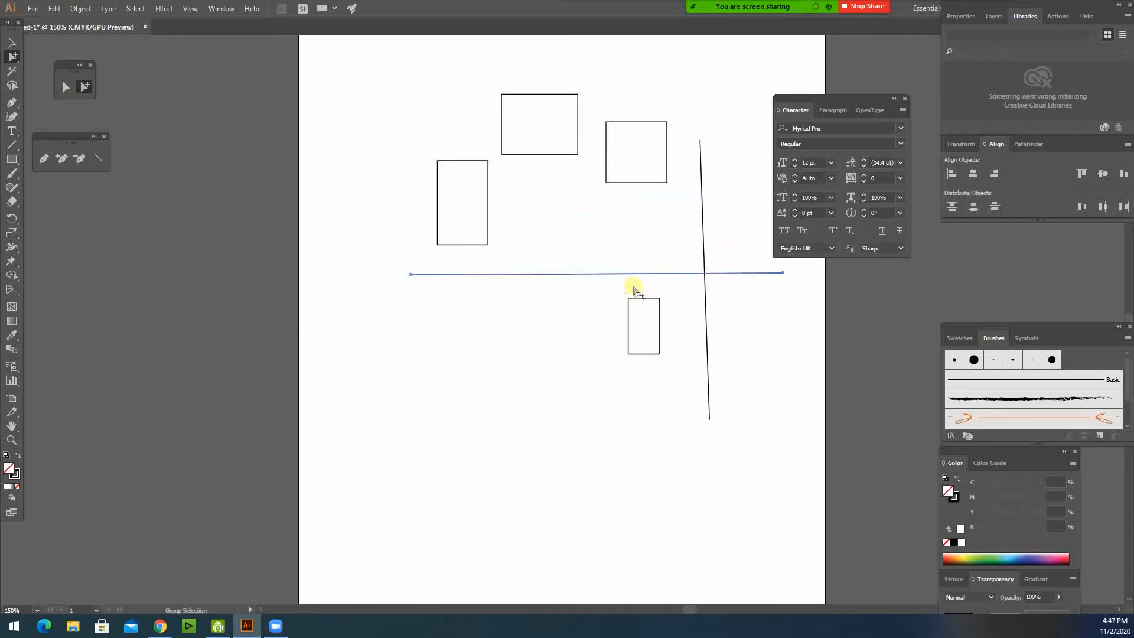
{"action": "left_click", "coordinate": [612, 269]}
{"action": "left_click_drag", "start_coordinate": [630, 305], "coordinate": [554, 318]}
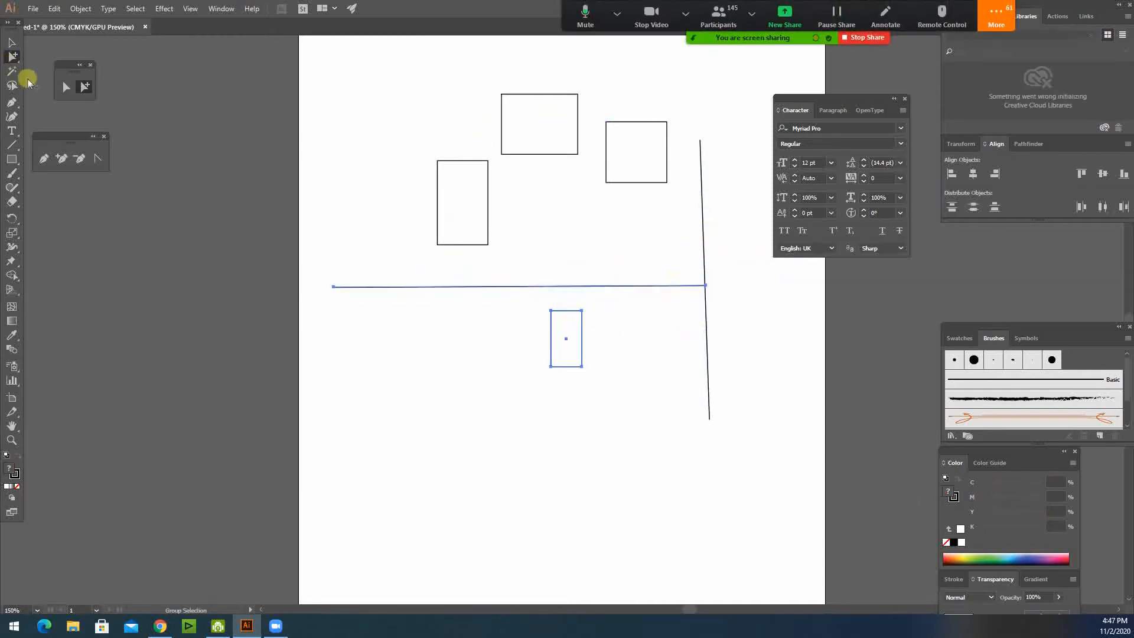
Shift the whole group slightly down and to the left with the Selection tool, and clear the selection
{"action": "left_click", "coordinate": [12, 43]}
{"action": "left_click", "coordinate": [430, 171]}
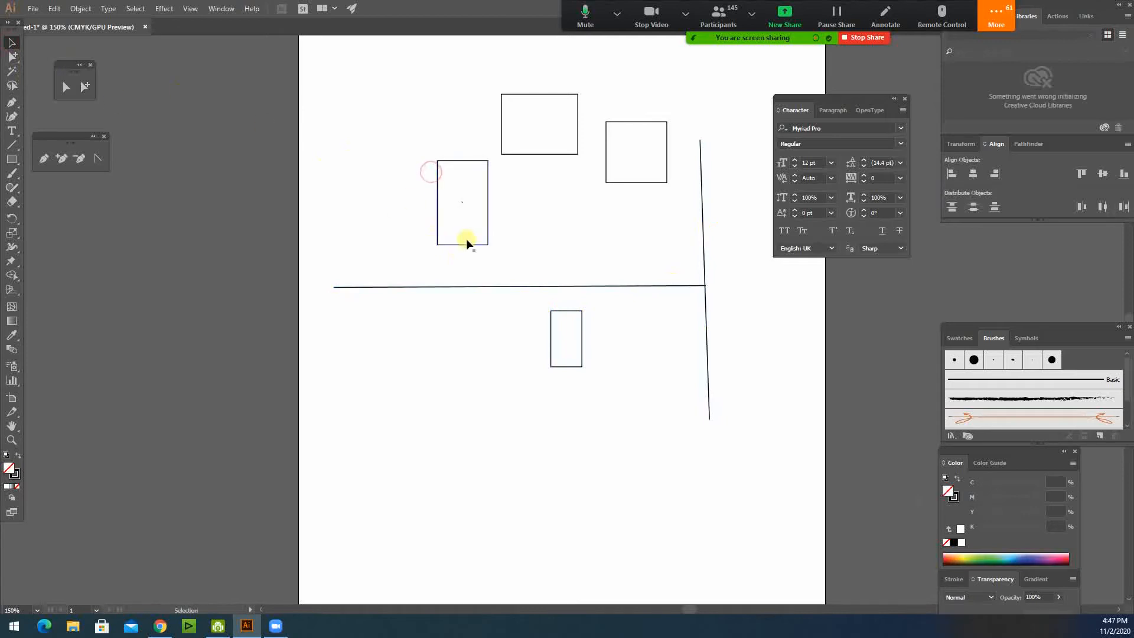
{"action": "mouse_move", "coordinate": [456, 247]}
{"action": "left_mouse_down"}
{"action": "mouse_move", "coordinate": [413, 254]}
{"action": "mouse_move", "coordinate": [443, 265]}
{"action": "left_mouse_up"}
{"action": "left_click", "coordinate": [341, 145]}
Ungroup the shapes and move the tall rectangle on its own up and to the left
{"action": "left_click_drag", "start_coordinate": [341, 145], "coordinate": [428, 260]}
{"action": "right_click", "coordinate": [427, 261]}
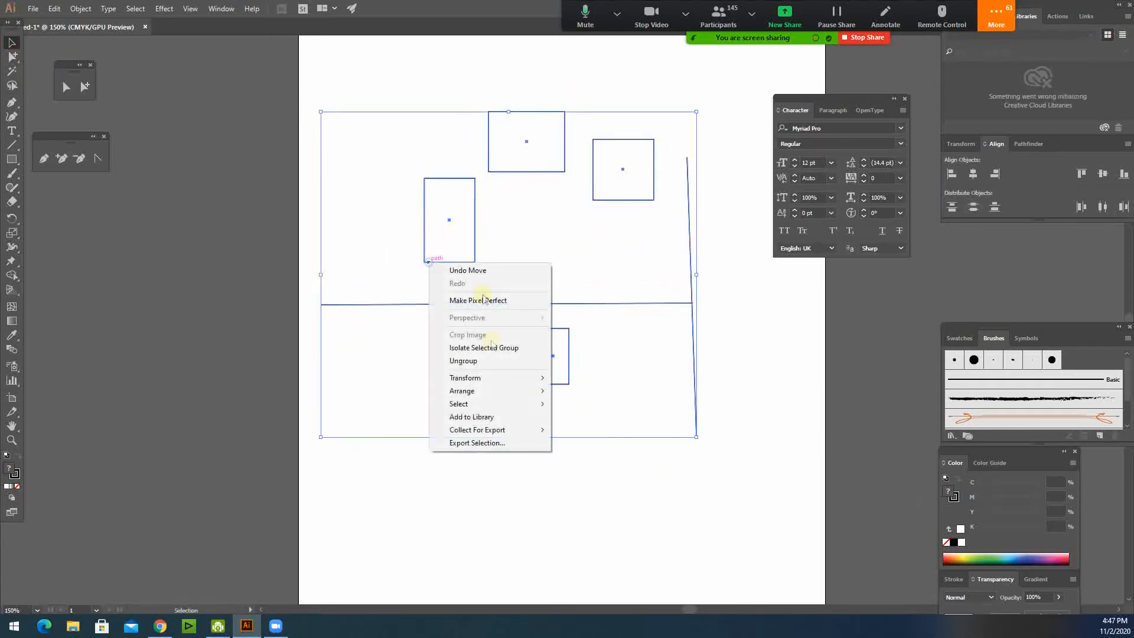
{"action": "left_click", "coordinate": [467, 362]}
{"action": "left_click", "coordinate": [381, 246]}
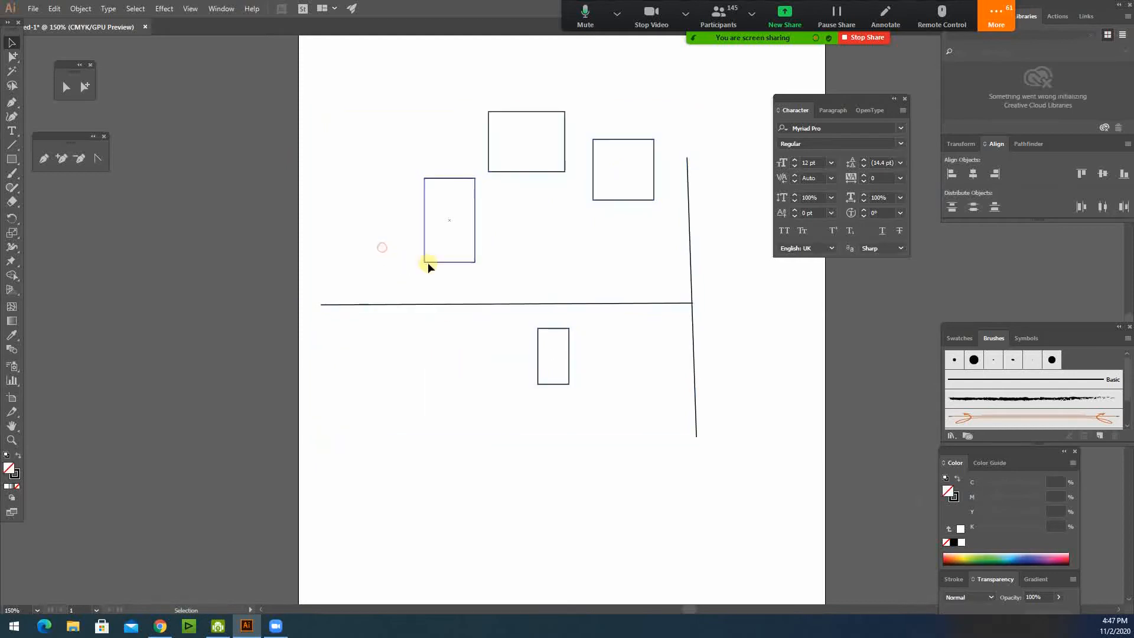
{"action": "left_click_drag", "start_coordinate": [428, 262], "coordinate": [391, 244]}
{"action": "left_click", "coordinate": [410, 253]}
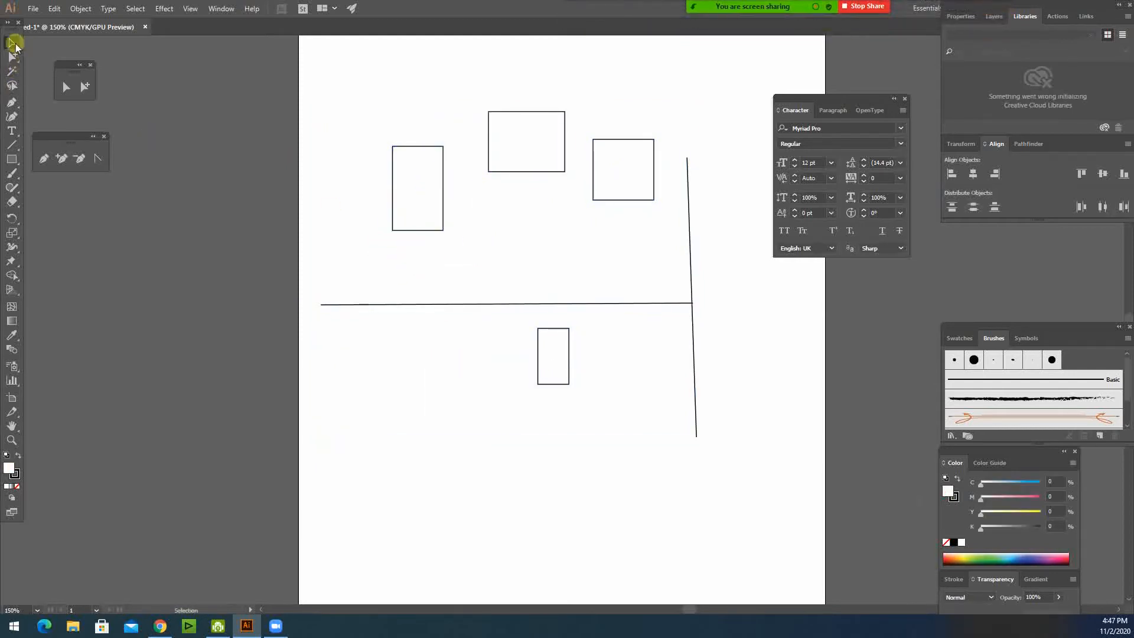
{"action": "left_click", "coordinate": [65, 87]}
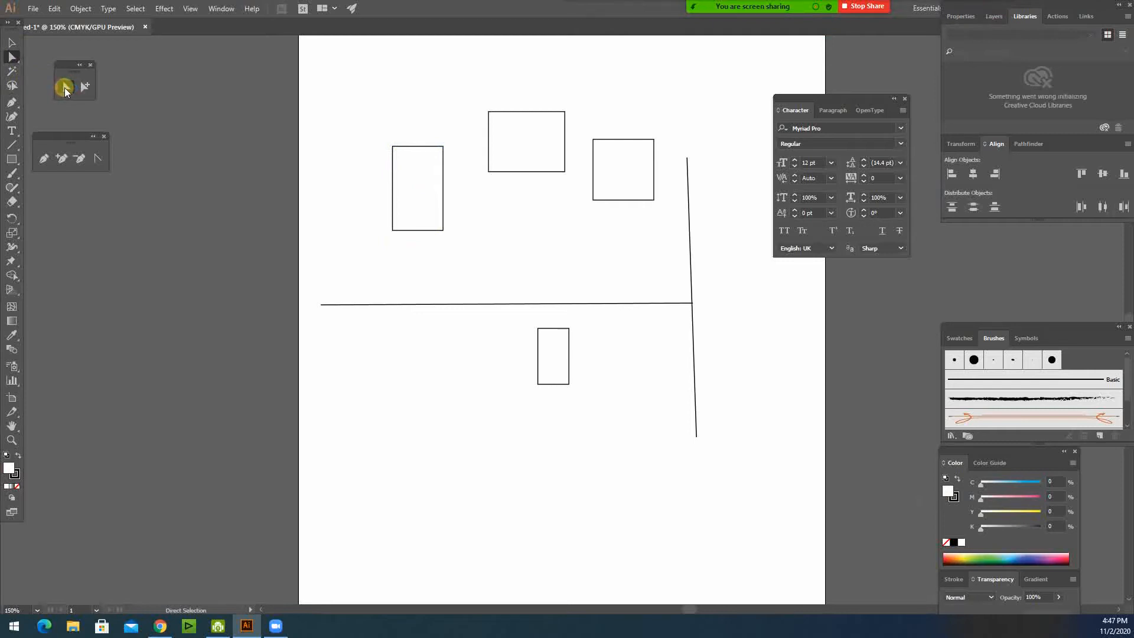
{"action": "left_click", "coordinate": [11, 50]}
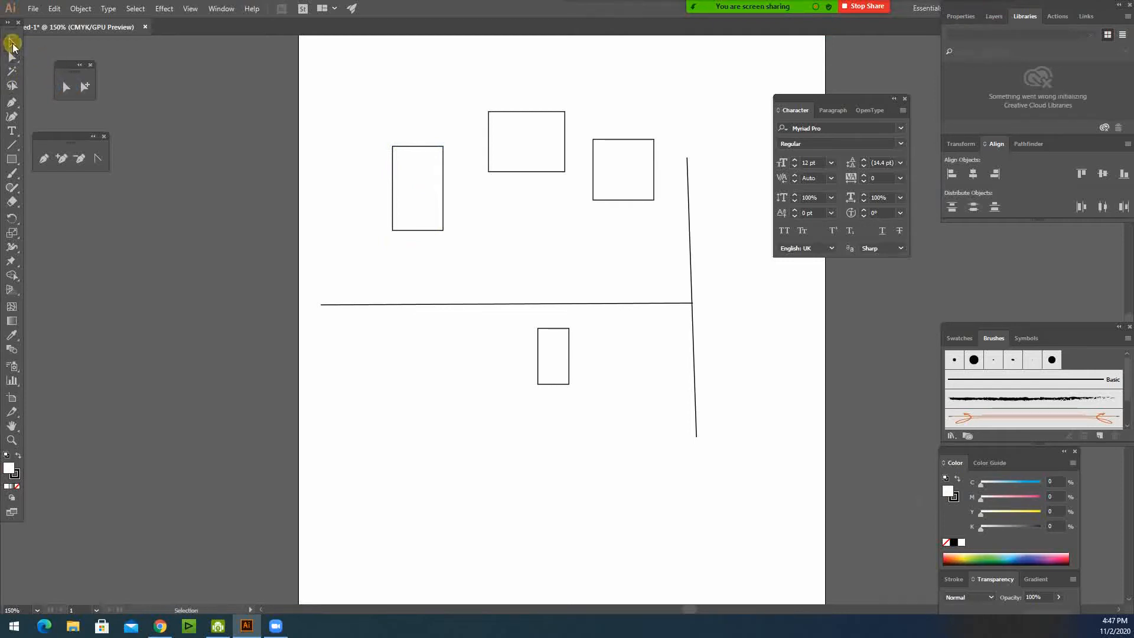
{"action": "left_click", "coordinate": [85, 87]}
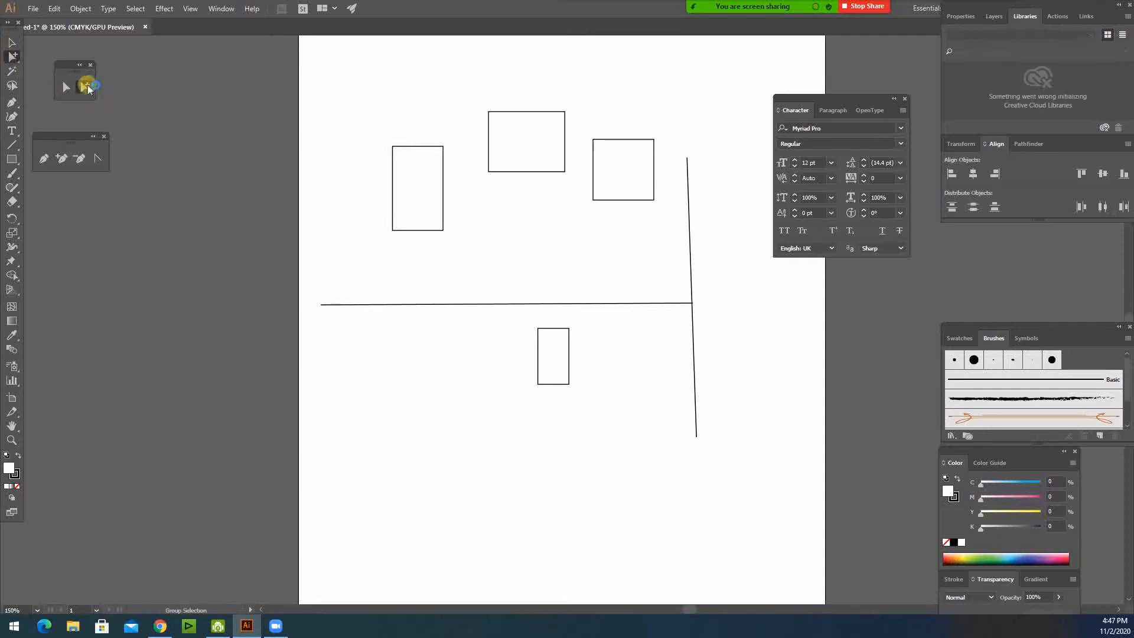
{"action": "left_click", "coordinate": [65, 89]}
{"action": "left_click", "coordinate": [438, 235]}
Draw an open wavy path with the Curvature tool that winds over the three upper rectangles and ends near the page's left edge
{"action": "left_click", "coordinate": [12, 156]}
{"action": "left_click", "coordinate": [12, 117]}
{"action": "left_click", "coordinate": [393, 77]}
{"action": "left_click", "coordinate": [512, 111]}
{"action": "left_click", "coordinate": [645, 74]}
{"action": "left_click", "coordinate": [668, 167]}
{"action": "left_click", "coordinate": [632, 208]}
{"action": "left_click", "coordinate": [554, 225]}
{"action": "left_click", "coordinate": [528, 213]}
{"action": "left_click", "coordinate": [466, 146]}
{"action": "left_click", "coordinate": [509, 221]}
{"action": "left_click", "coordinate": [449, 309]}
{"action": "left_click", "coordinate": [411, 307]}
{"action": "left_click", "coordinate": [353, 332]}
{"action": "left_click", "coordinate": [306, 212]}
{"action": "left_click", "coordinate": [9, 41]}
{"action": "left_click", "coordinate": [494, 233]}
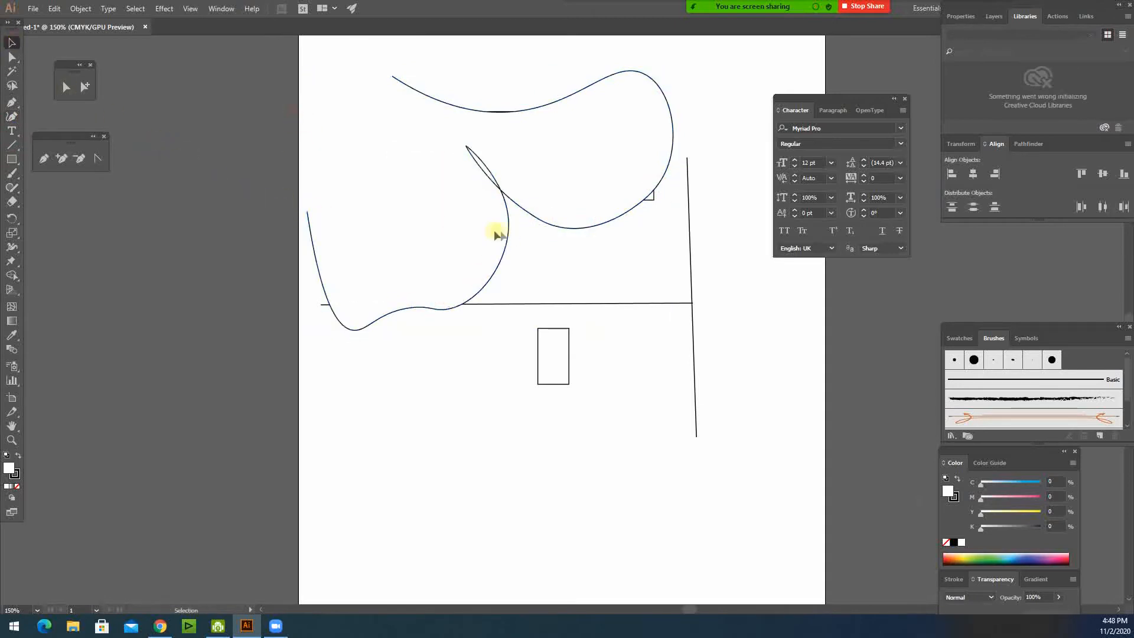
Switch to Outline view, try area selections across the overlapping shapes, and select only the wavy curve
{"action": "key", "text": "ctrl+y"}
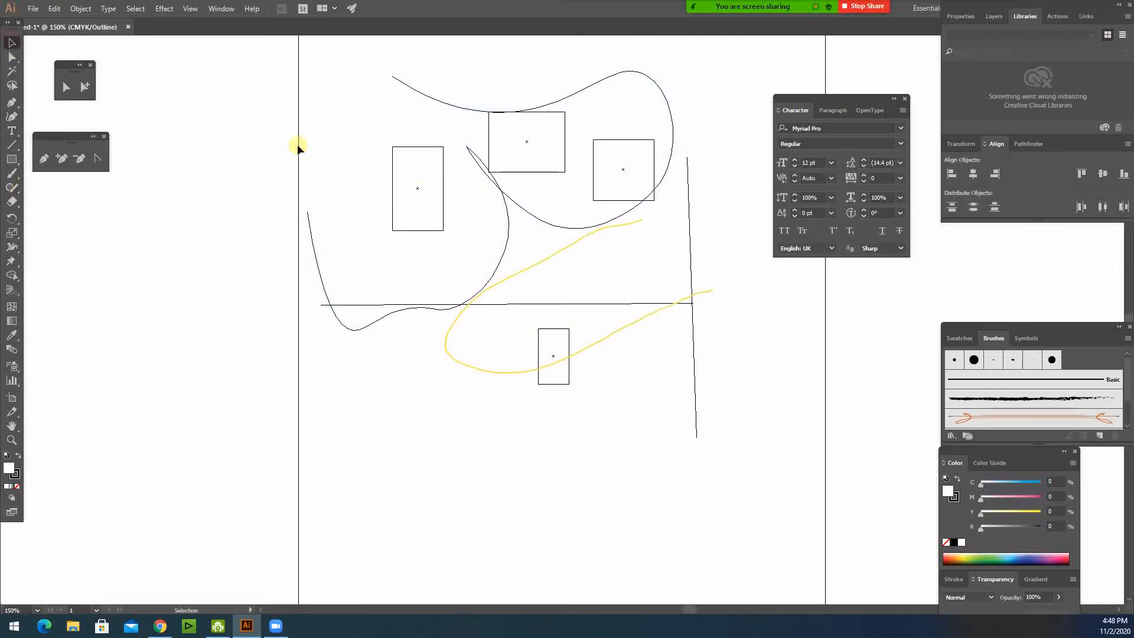
{"action": "left_click_drag", "start_coordinate": [283, 142], "coordinate": [758, 383]}
{"action": "left_click", "coordinate": [318, 154]}
{"action": "left_click_drag", "start_coordinate": [348, 135], "coordinate": [407, 180]}
{"action": "left_click_drag", "start_coordinate": [331, 197], "coordinate": [246, 236]}
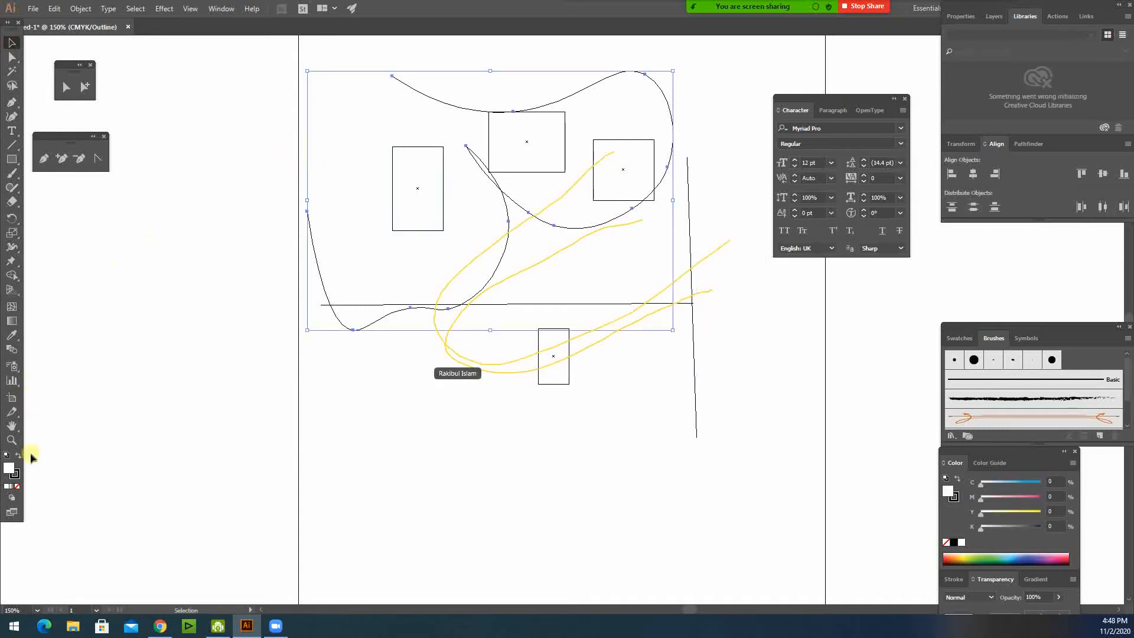
Move the Color panel beside the artwork and fill the wavy curve with red, C 0, M 97, Y 100, K 0
{"action": "left_click", "coordinate": [9, 467]}
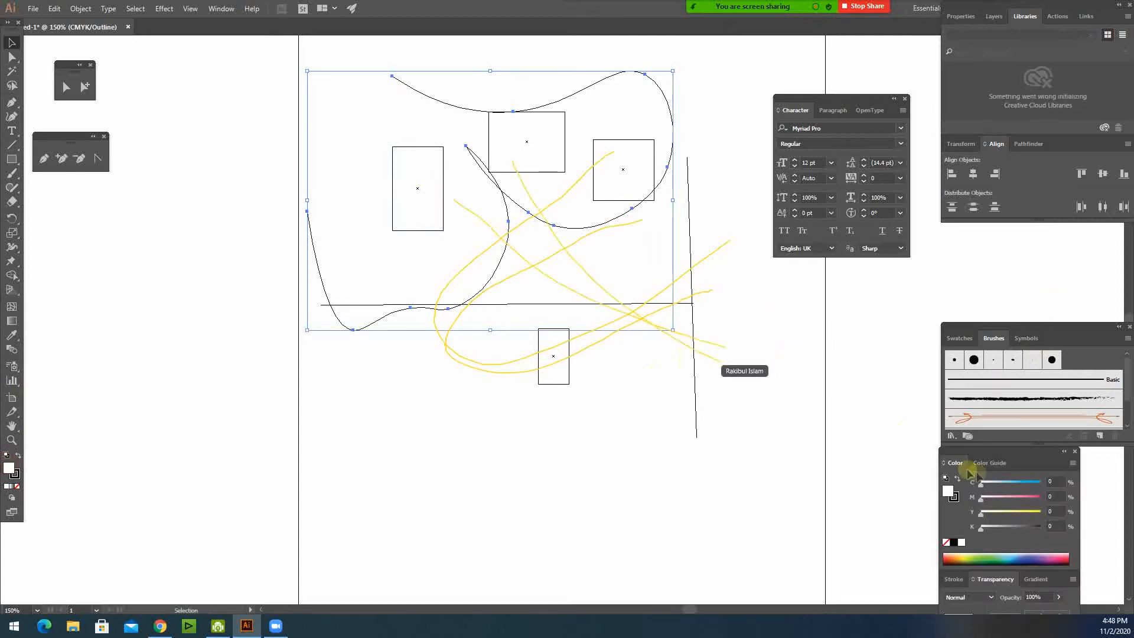
{"action": "left_click_drag", "start_coordinate": [992, 450], "coordinate": [807, 284]}
{"action": "left_click_drag", "start_coordinate": [810, 334], "coordinate": [889, 343]}
{"action": "left_click", "coordinate": [168, 167]}
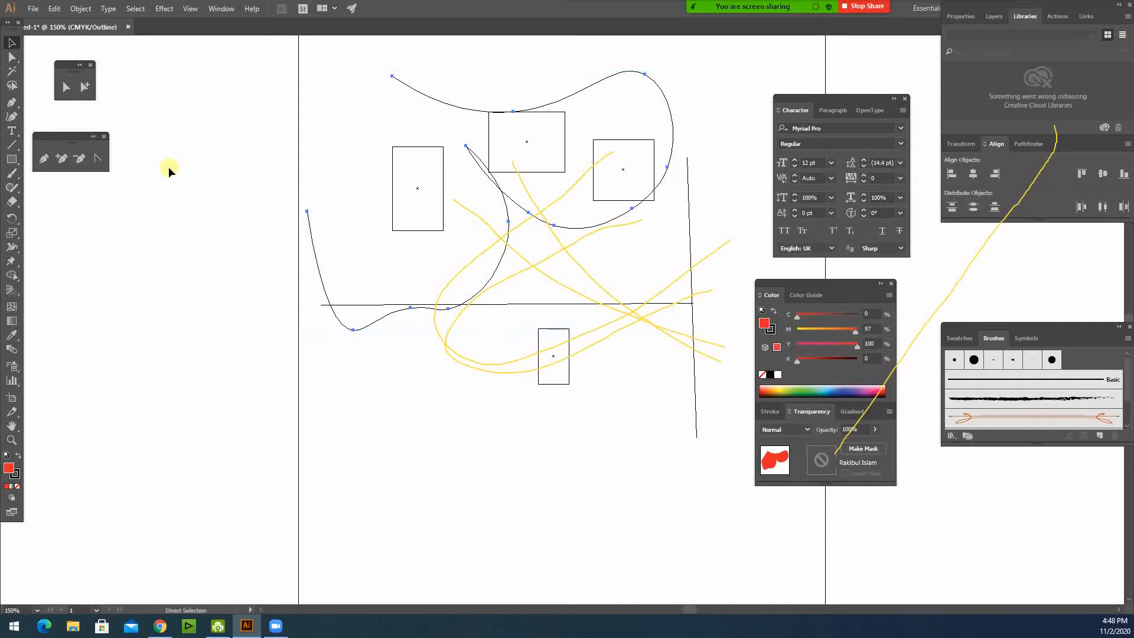
Return to Preview mode and move the red shape to the left so that it uncovers the rectangles
{"action": "key", "text": "ctrl+y"}
{"action": "left_click_drag", "start_coordinate": [381, 178], "coordinate": [125, 232]}
{"action": "left_click_drag", "start_coordinate": [339, 192], "coordinate": [290, 180]}
Fill the wide rectangle with light teal and the square with dark purple, C 85.49, M 100, Y 18.04, K 16.08
{"action": "left_click_drag", "start_coordinate": [508, 99], "coordinate": [533, 131]}
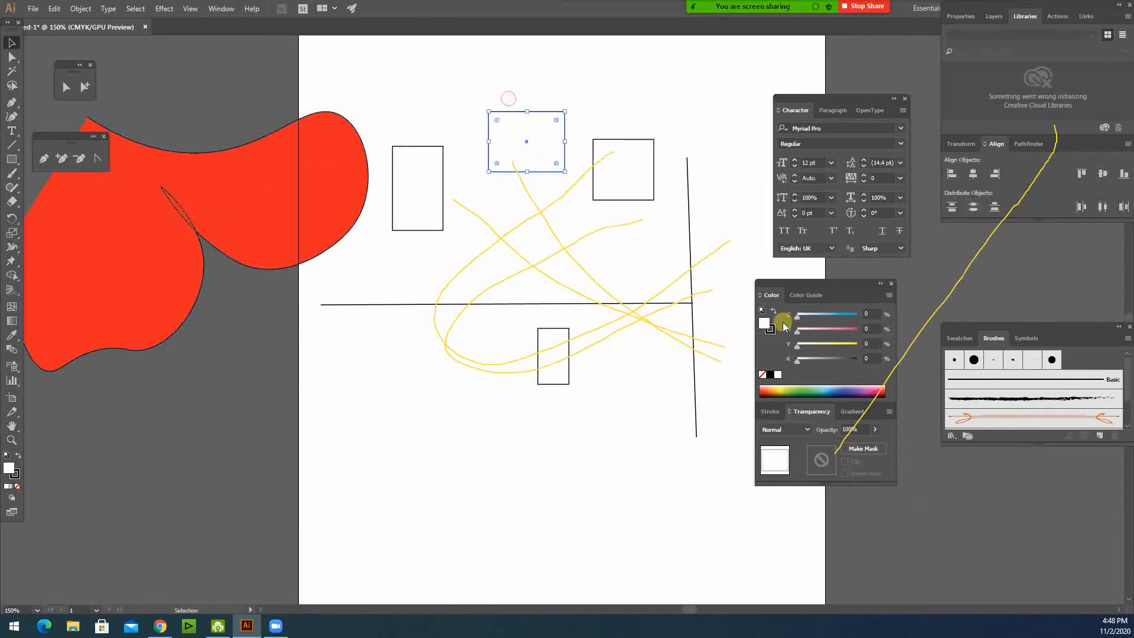
{"action": "left_click", "coordinate": [818, 388]}
{"action": "left_click_drag", "start_coordinate": [606, 237], "coordinate": [624, 180]}
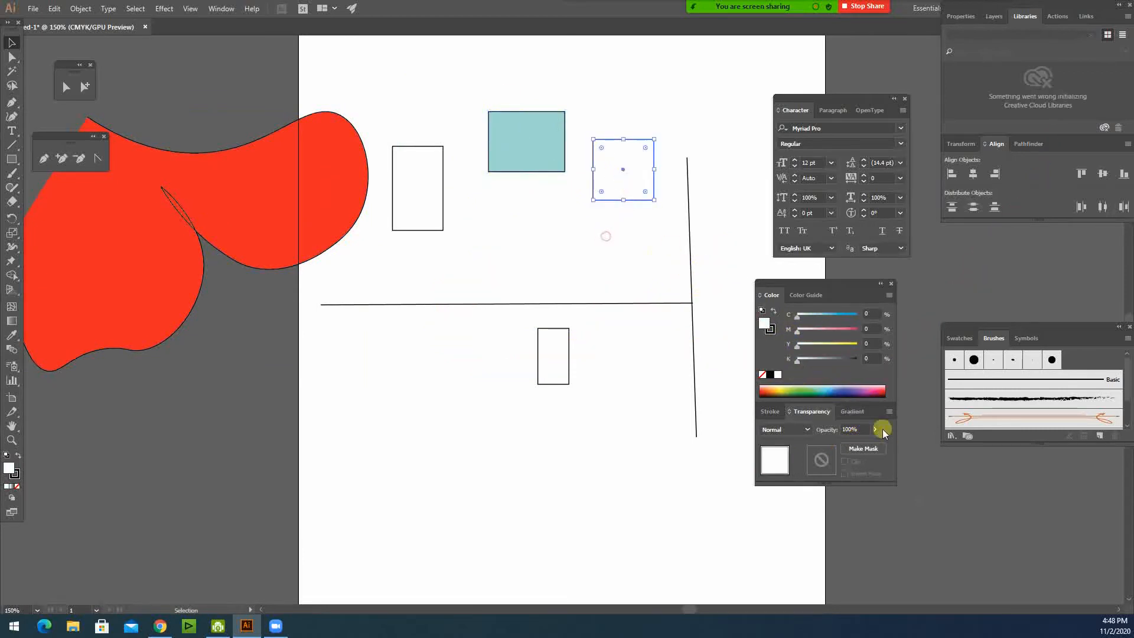
{"action": "left_click", "coordinate": [860, 391]}
{"action": "left_click", "coordinate": [352, 84]}
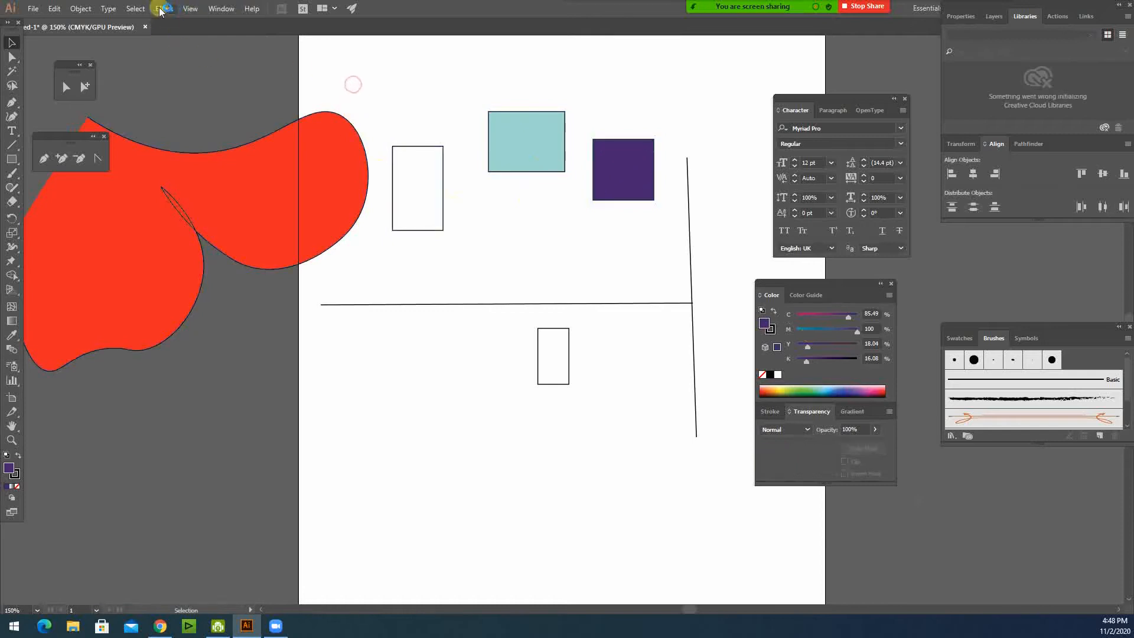
Switch to Outline view, select the shapes by area twice, and clear the selection
{"action": "left_click", "coordinate": [189, 9]}
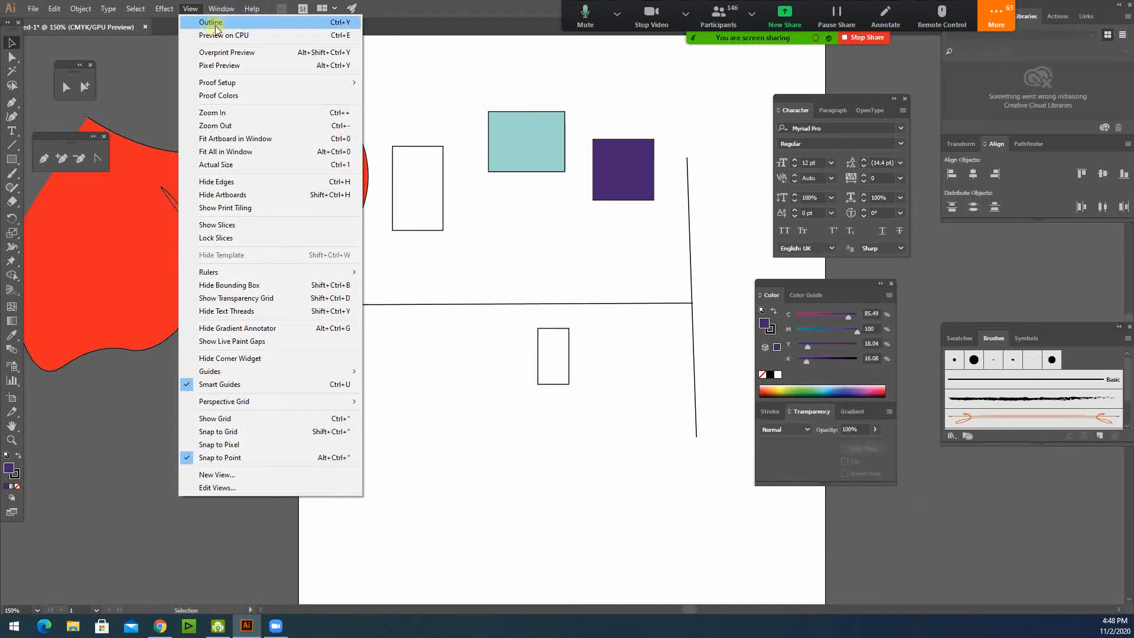
{"action": "left_click", "coordinate": [214, 24]}
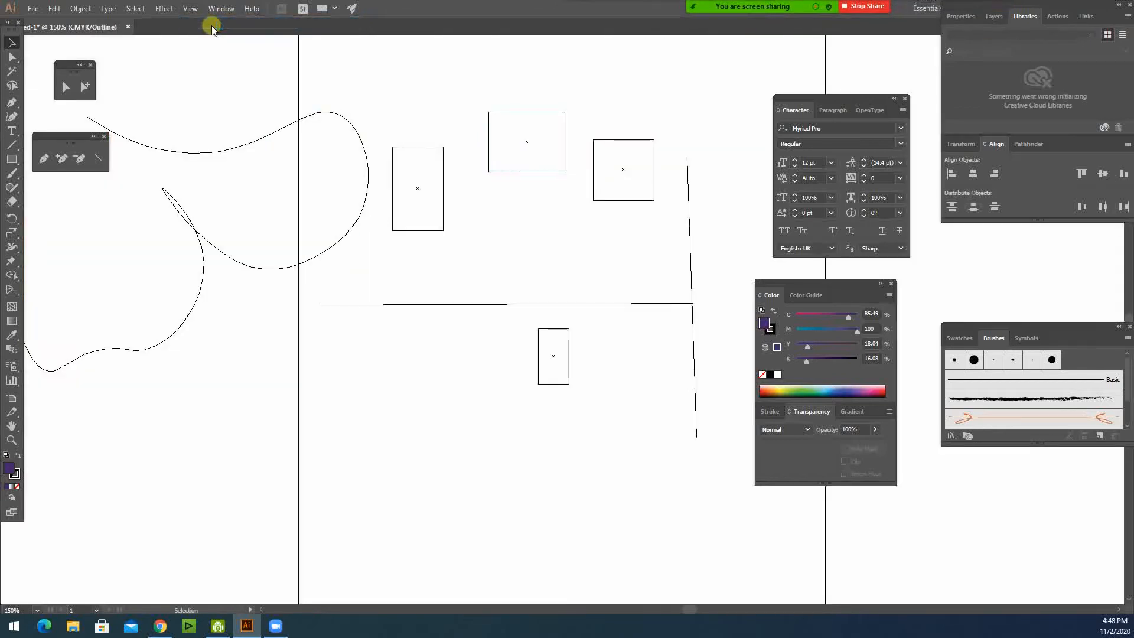
{"action": "left_click_drag", "start_coordinate": [295, 102], "coordinate": [702, 257]}
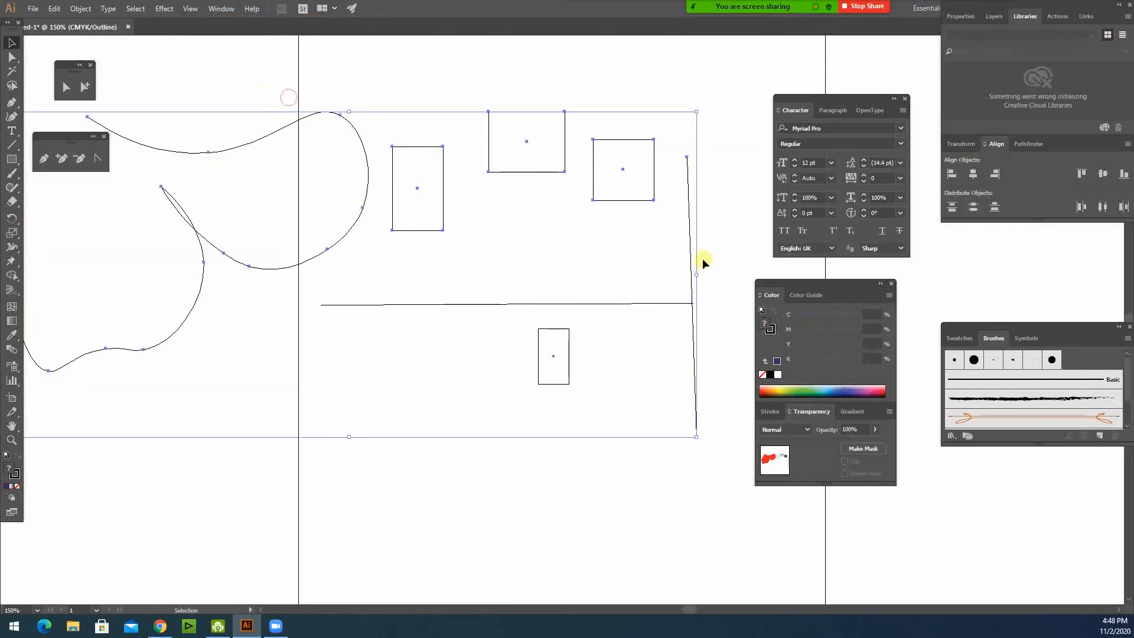
{"action": "left_click", "coordinate": [217, 80]}
{"action": "left_click_drag", "start_coordinate": [225, 90], "coordinate": [590, 235]}
{"action": "left_click", "coordinate": [261, 51]}
Return to GPU Preview and move the white tall rectangle up against the teal rectangle's left edge
{"action": "left_click", "coordinate": [188, 9]}
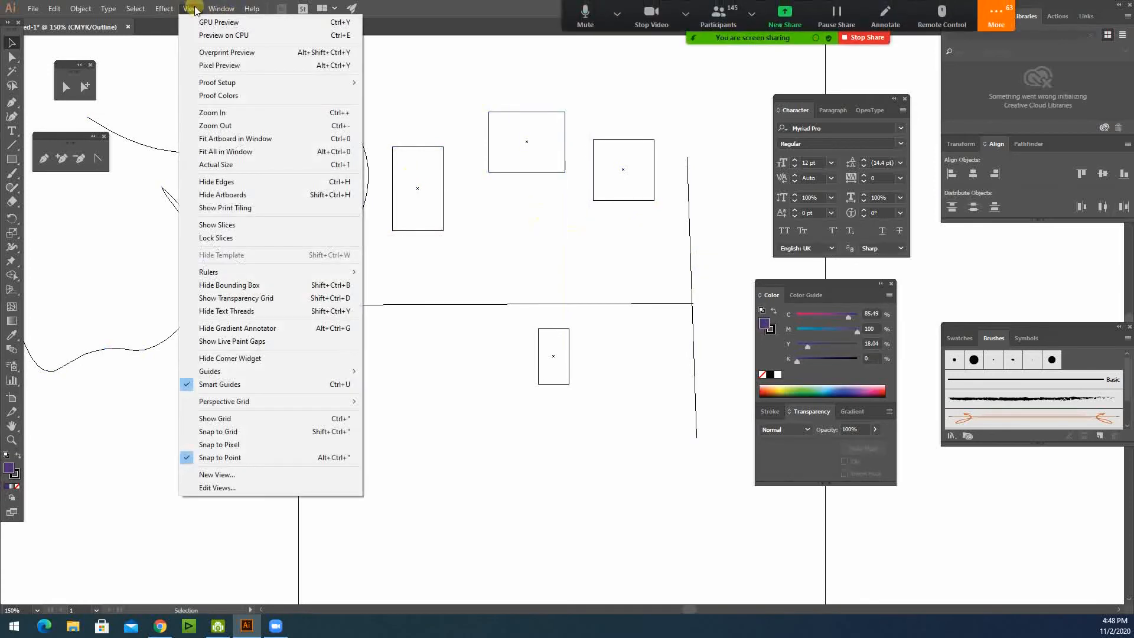
{"action": "left_click", "coordinate": [238, 27]}
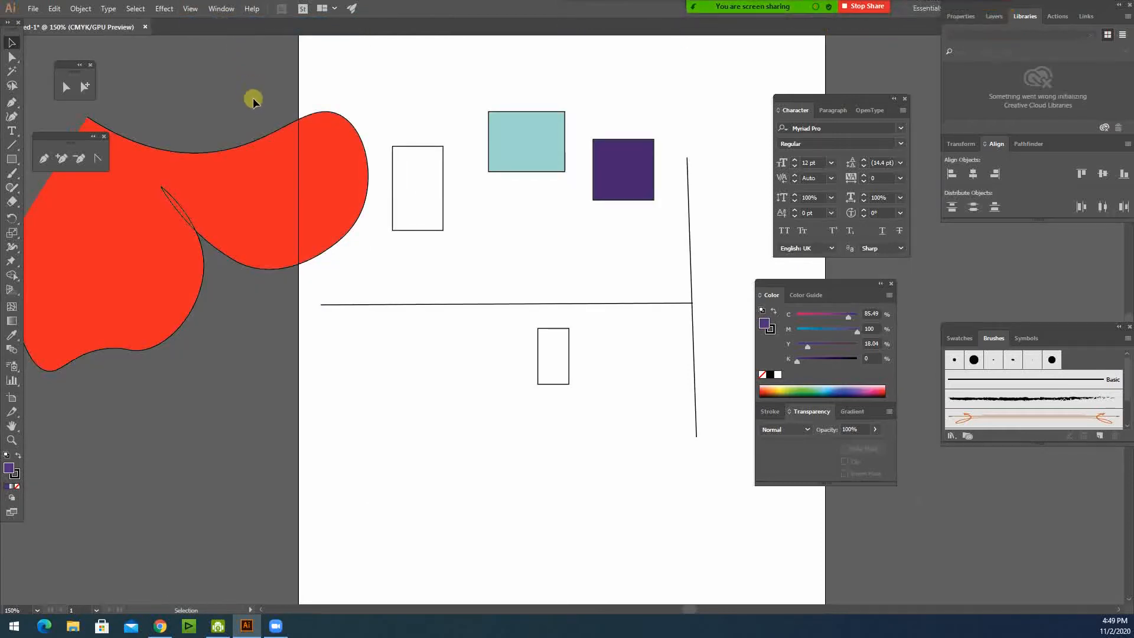
{"action": "left_click_drag", "start_coordinate": [420, 186], "coordinate": [466, 146]}
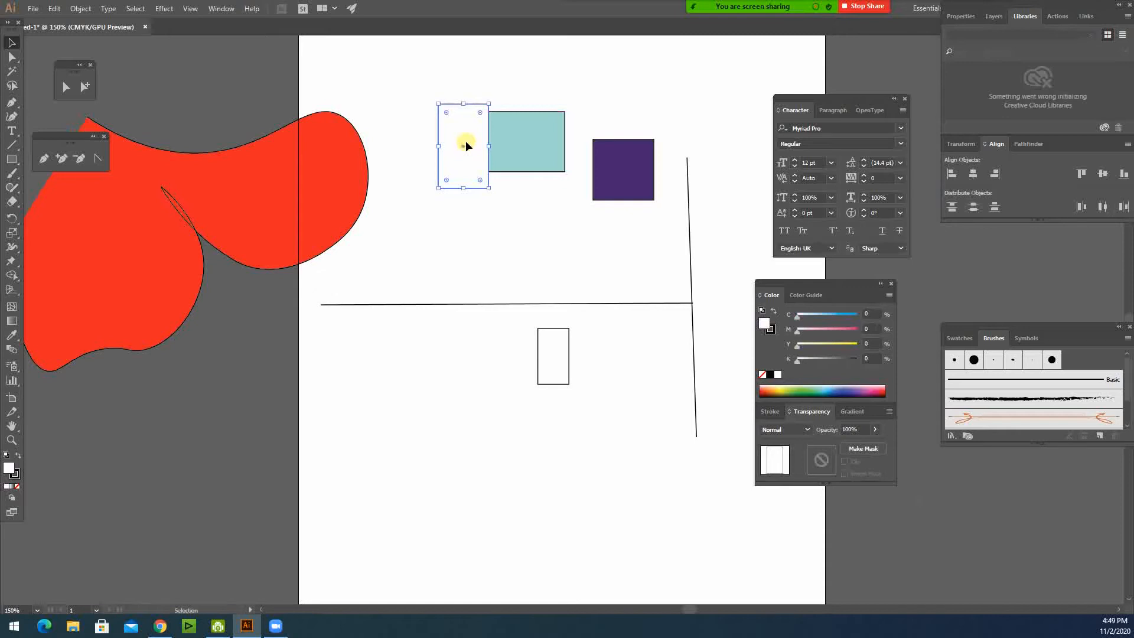
Switch to Outline view and move the tall rectangle by its center point away from the wide rectangle
{"action": "key", "text": "ctrl+y"}
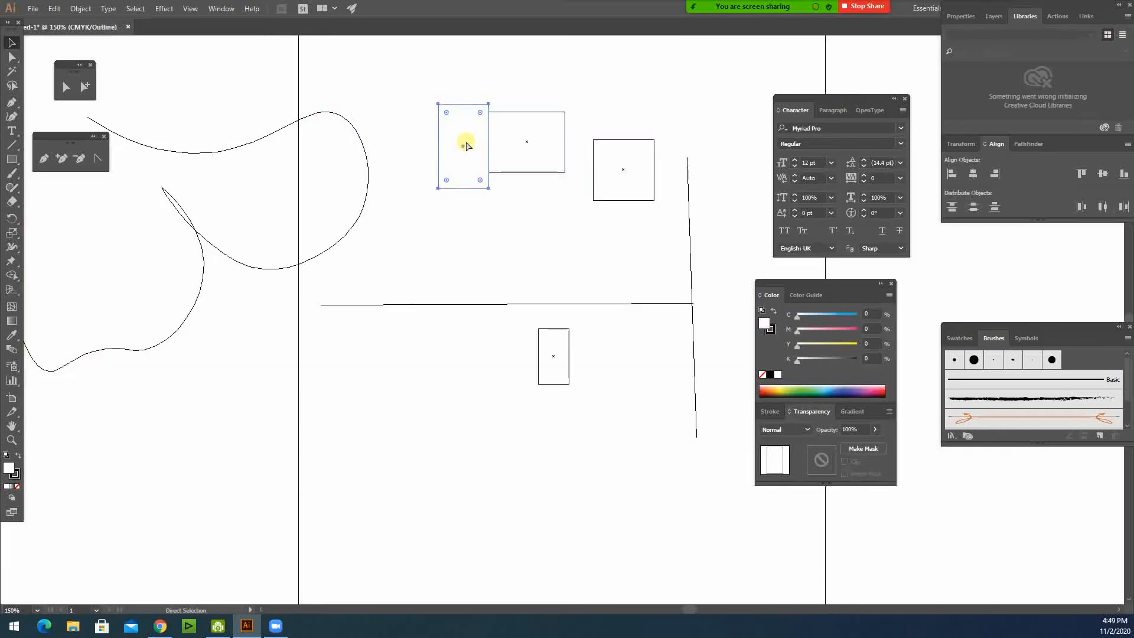
{"action": "left_click_drag", "start_coordinate": [452, 189], "coordinate": [417, 232]}
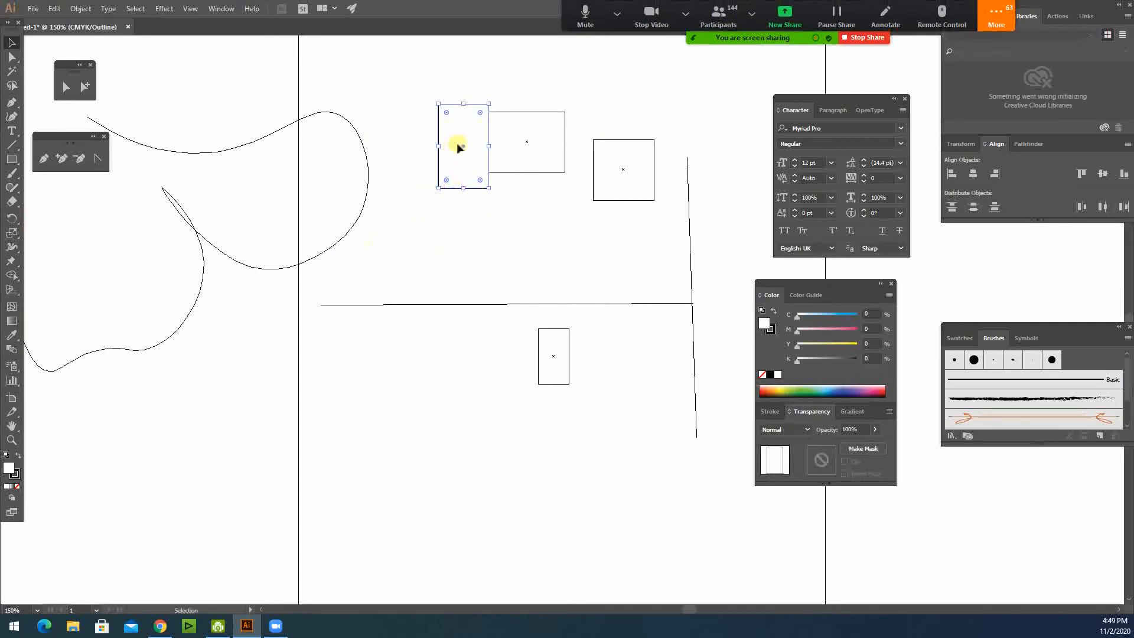
{"action": "left_click_drag", "start_coordinate": [462, 144], "coordinate": [444, 159]}
Return to GPU Preview, clear the selection, and select the red shape by its fill
{"action": "left_click", "coordinate": [165, 9]}
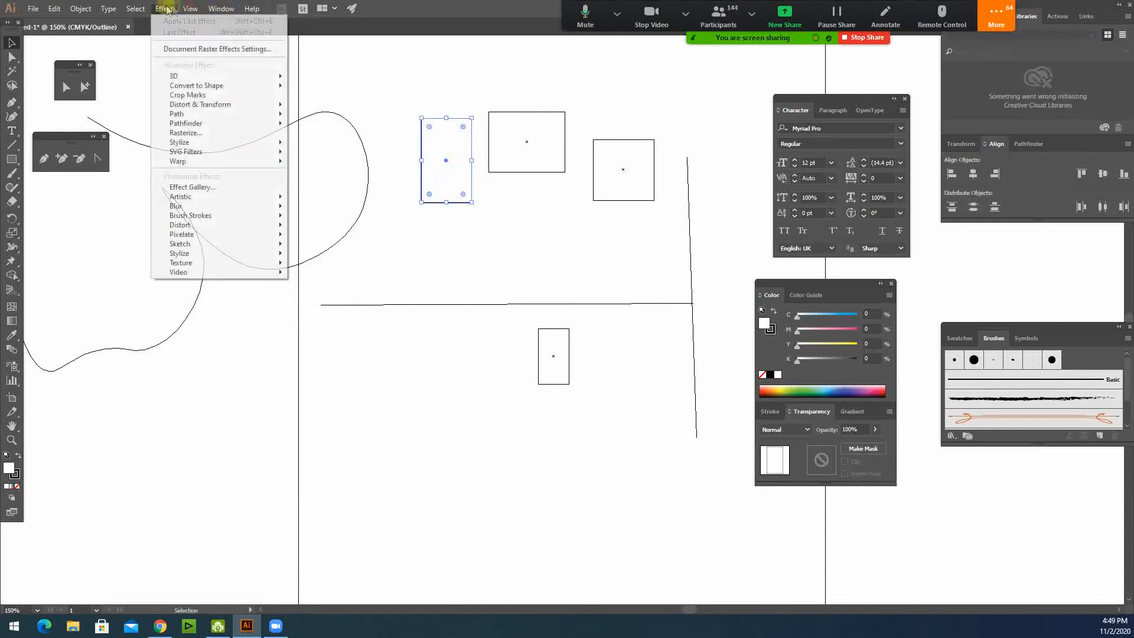
{"action": "mouse_move", "coordinate": [190, 8]}
{"action": "left_click", "coordinate": [192, 8]}
{"action": "left_click", "coordinate": [192, 10]}
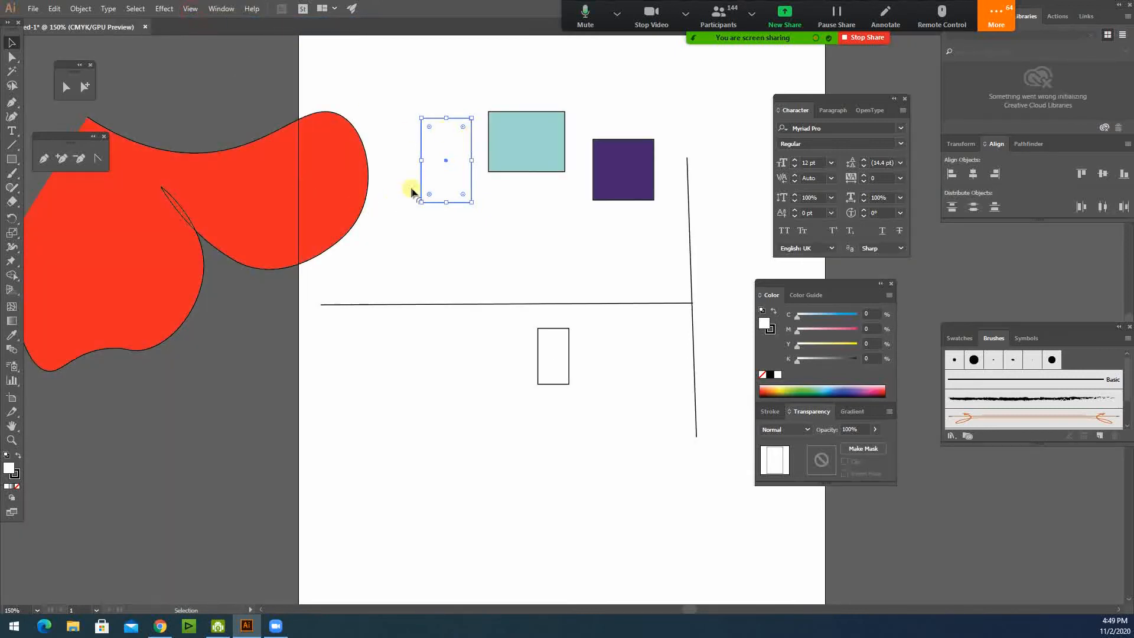
{"action": "left_click", "coordinate": [437, 236]}
{"action": "left_click", "coordinate": [327, 177]}
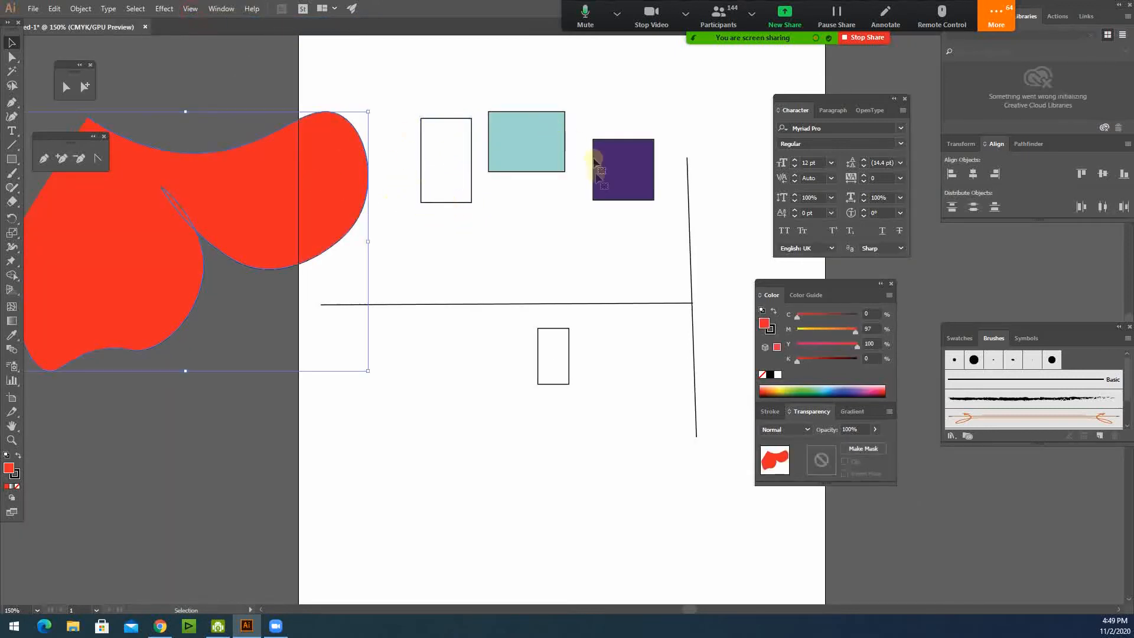
Switch to Outline view and clear the selection
{"action": "left_click", "coordinate": [190, 8]}
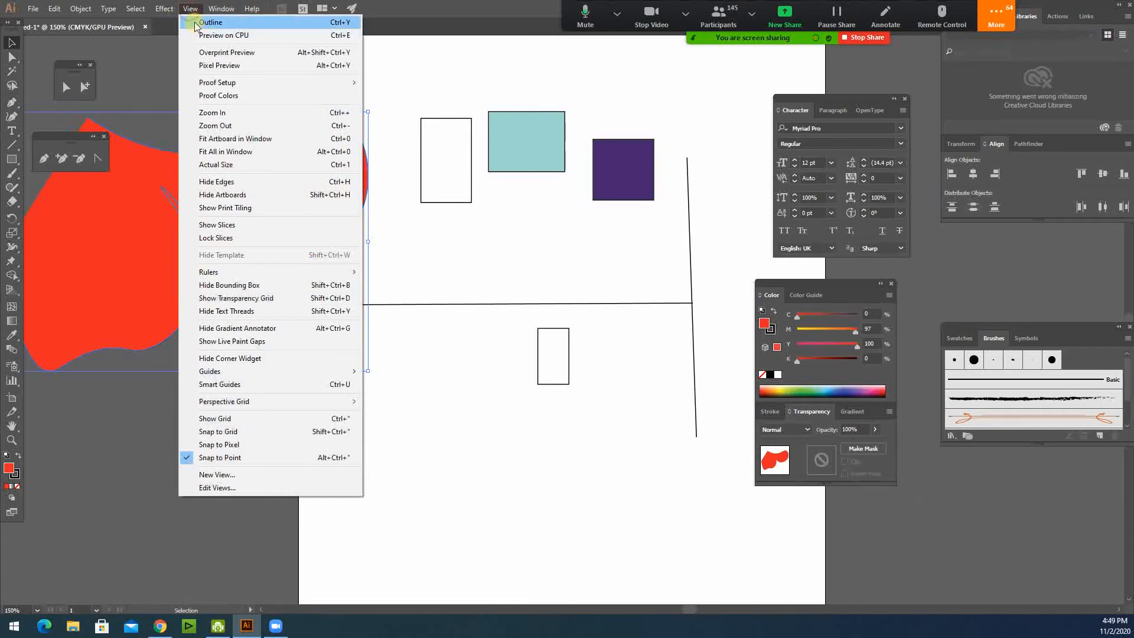
{"action": "left_click", "coordinate": [201, 22]}
{"action": "left_click", "coordinate": [579, 220]}
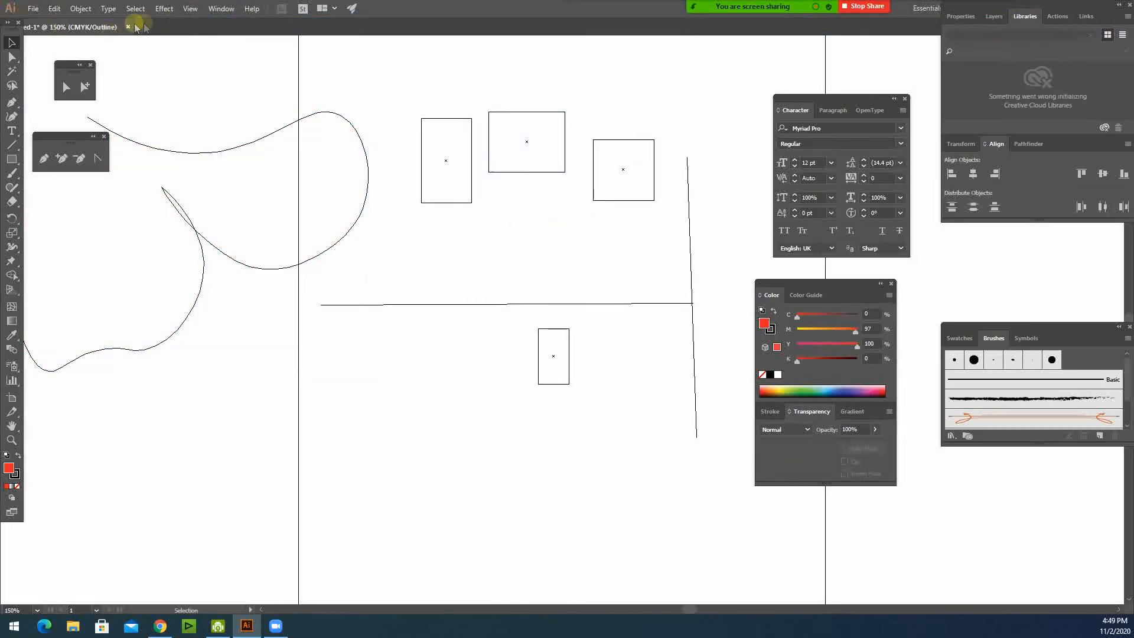
Return to GPU Preview, move the white tall rectangle up against the teal rectangle's left edge, and clear the selection
{"action": "left_click", "coordinate": [164, 8]}
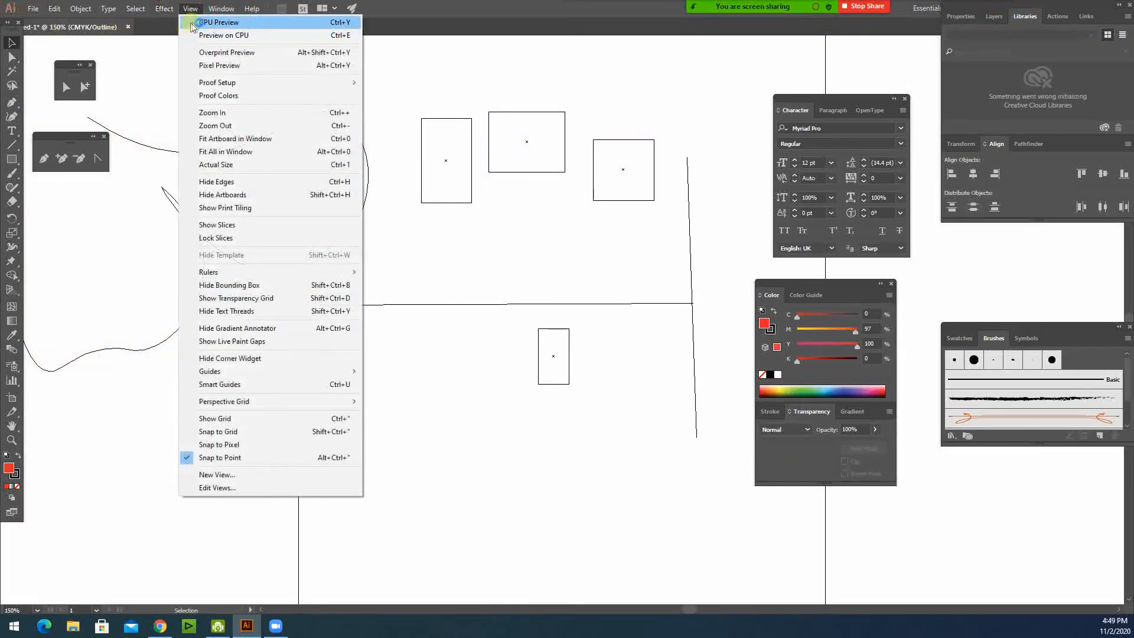
{"action": "left_click", "coordinate": [201, 14]}
{"action": "left_click_drag", "start_coordinate": [421, 202], "coordinate": [449, 196]}
{"action": "left_click", "coordinate": [499, 195]}
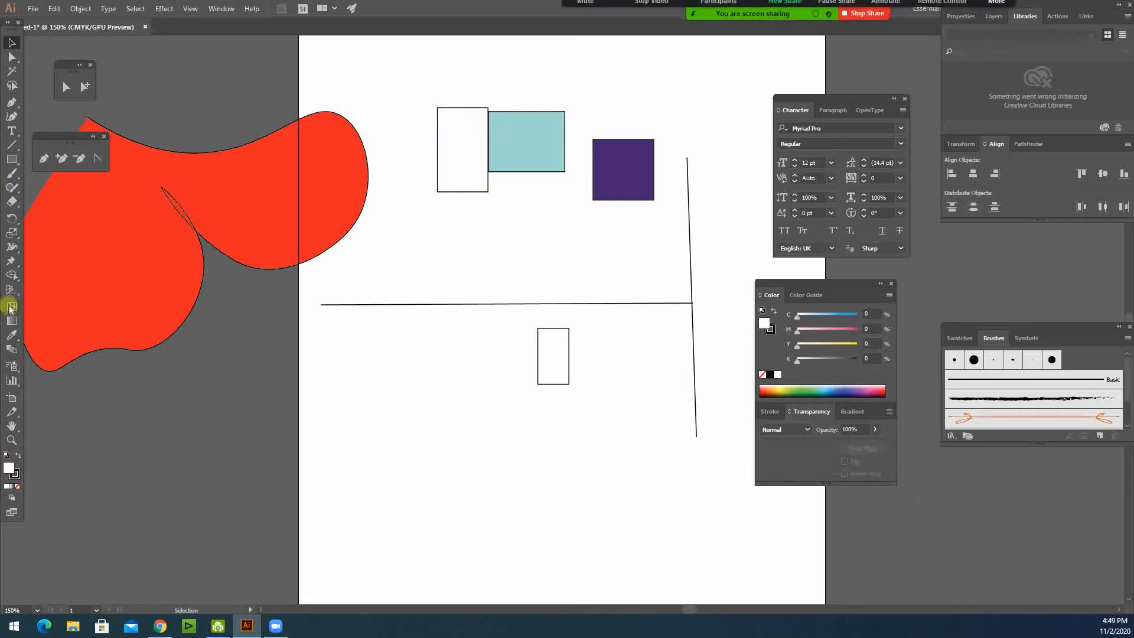
In Outline view, move the tall rectangle so its right edge coincides exactly with the wide rectangle's left edge, and clear the selection
{"action": "left_click", "coordinate": [12, 440]}
{"action": "left_click_drag", "start_coordinate": [478, 134], "coordinate": [731, 322]}
{"action": "left_click_drag", "start_coordinate": [536, 238], "coordinate": [707, 312]}
{"action": "left_click", "coordinate": [14, 45]}
{"action": "left_click", "coordinate": [190, 8]}
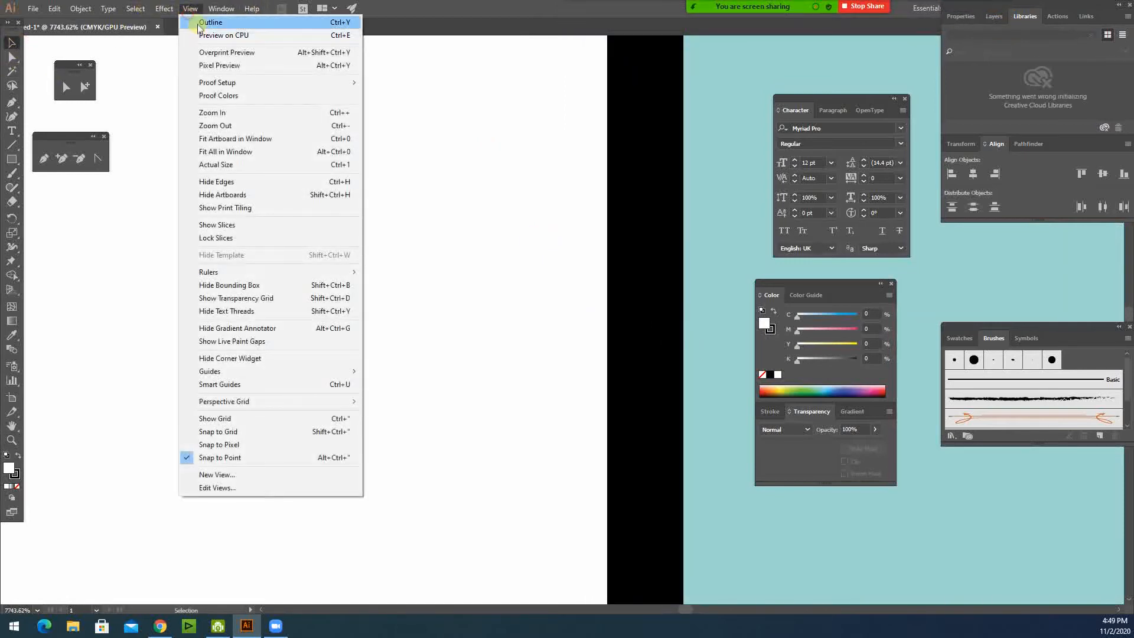
{"action": "left_click", "coordinate": [200, 23]}
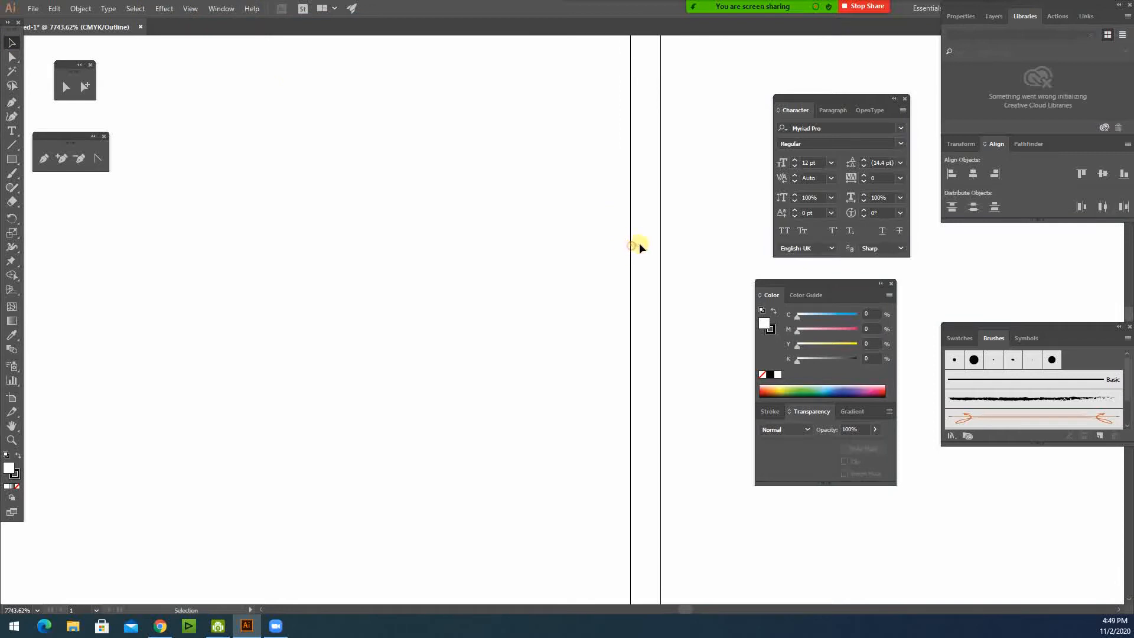
{"action": "left_click_drag", "start_coordinate": [639, 258], "coordinate": [637, 260]}
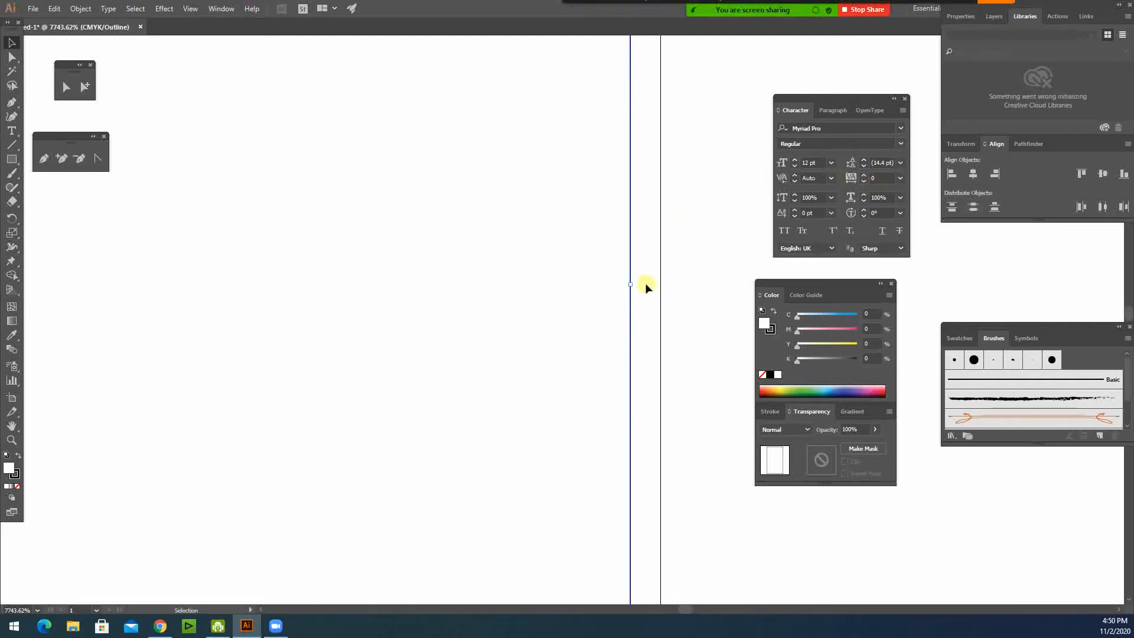
{"action": "left_click_drag", "start_coordinate": [630, 242], "coordinate": [660, 205]}
{"action": "left_click", "coordinate": [620, 228]}
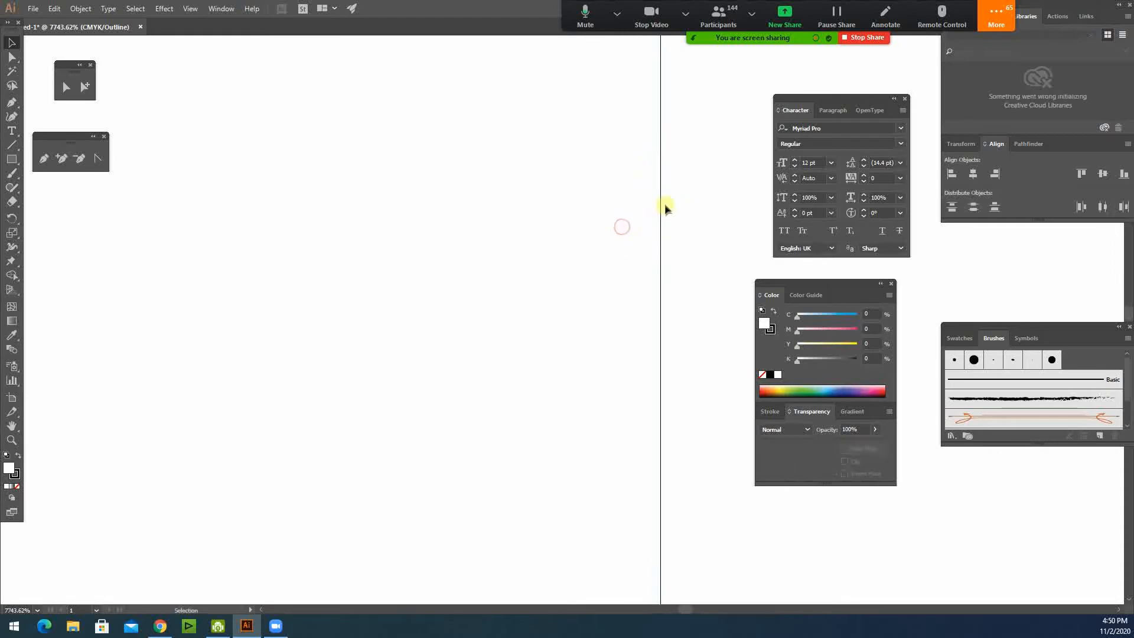
Return to GPU Preview with the whole artboard fitted in the window
{"action": "key", "text": "ctrl+0"}
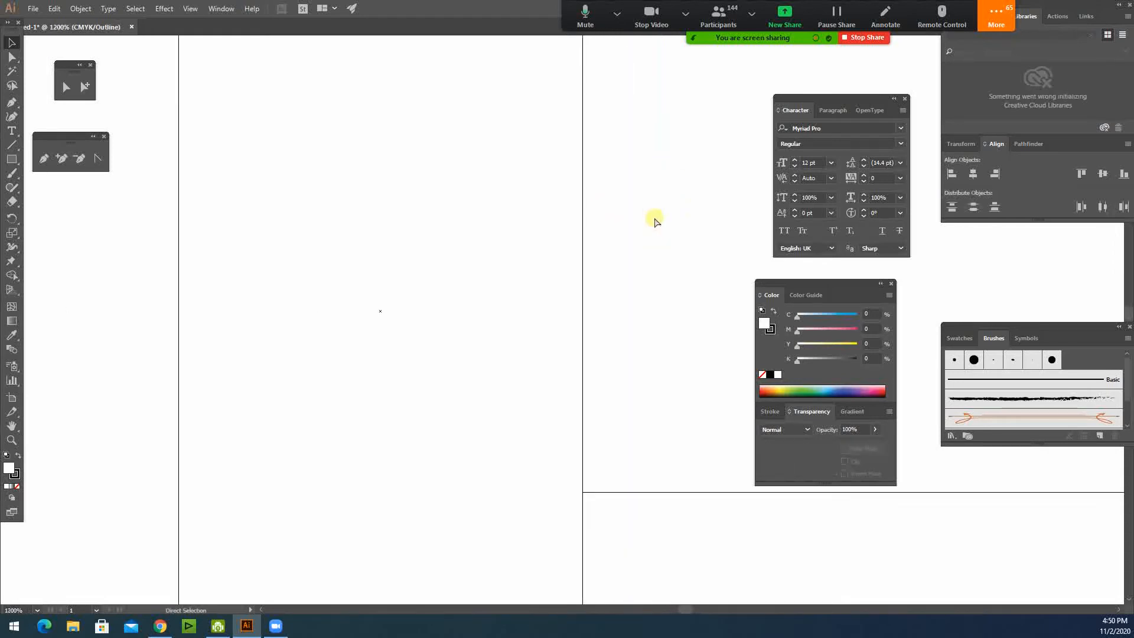
{"action": "key", "text": "ctrl+minus"}
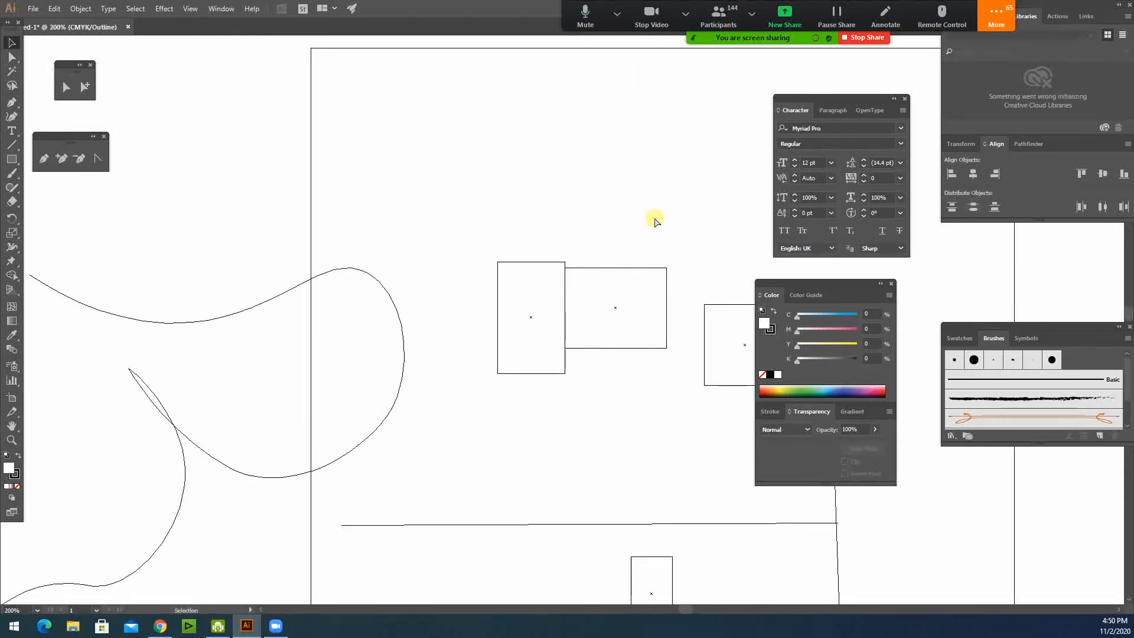
{"action": "left_click", "coordinate": [164, 8]}
{"action": "left_click", "coordinate": [198, 21]}
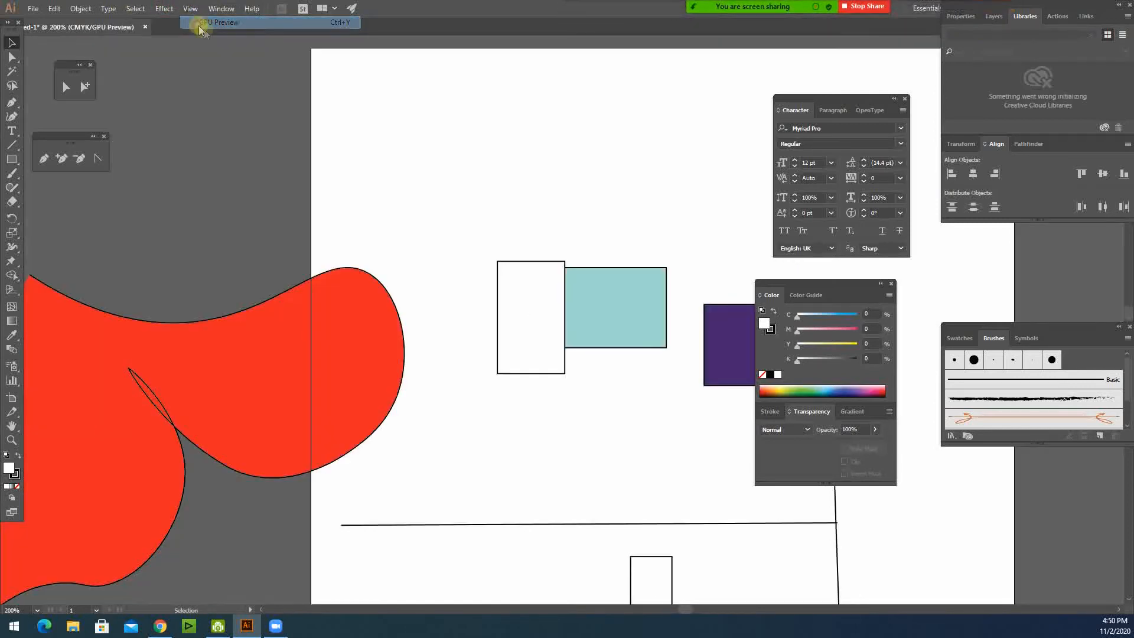
{"action": "key", "text": "ctrl+0"}
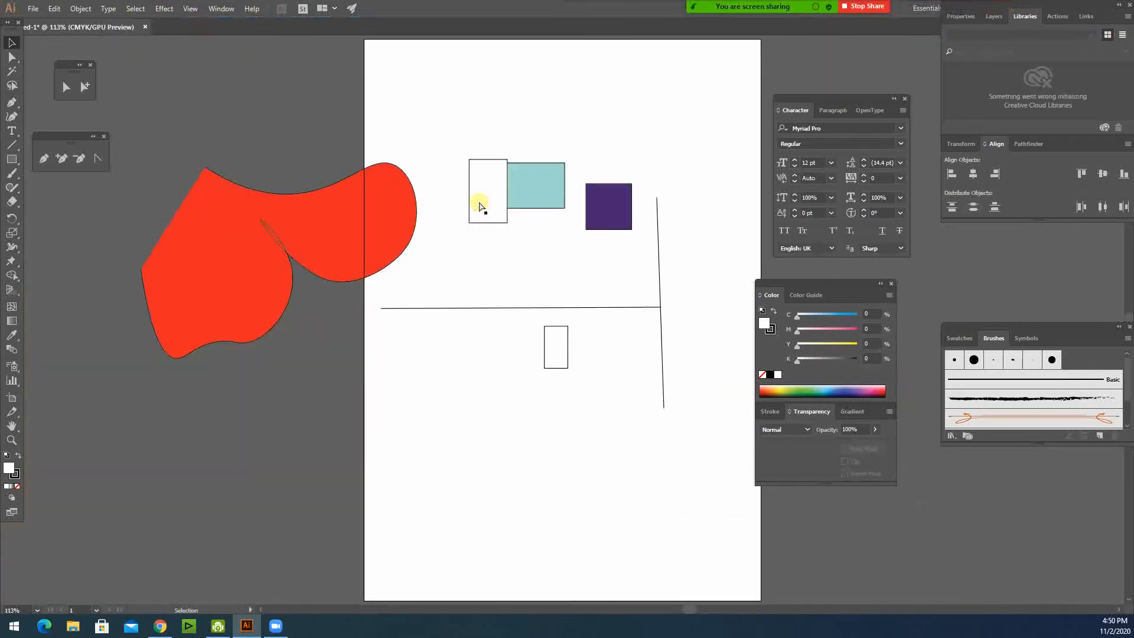
Switch to Outline view, select the freeform curve by area, and clear the selection
{"action": "left_click", "coordinate": [189, 9]}
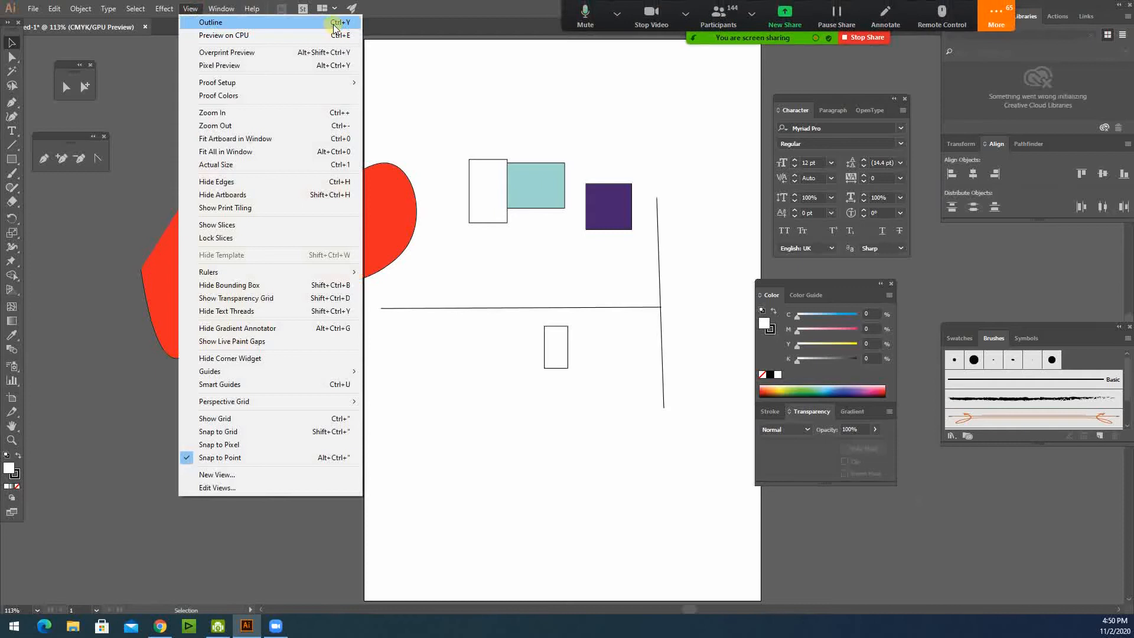
{"action": "left_click", "coordinate": [334, 24]}
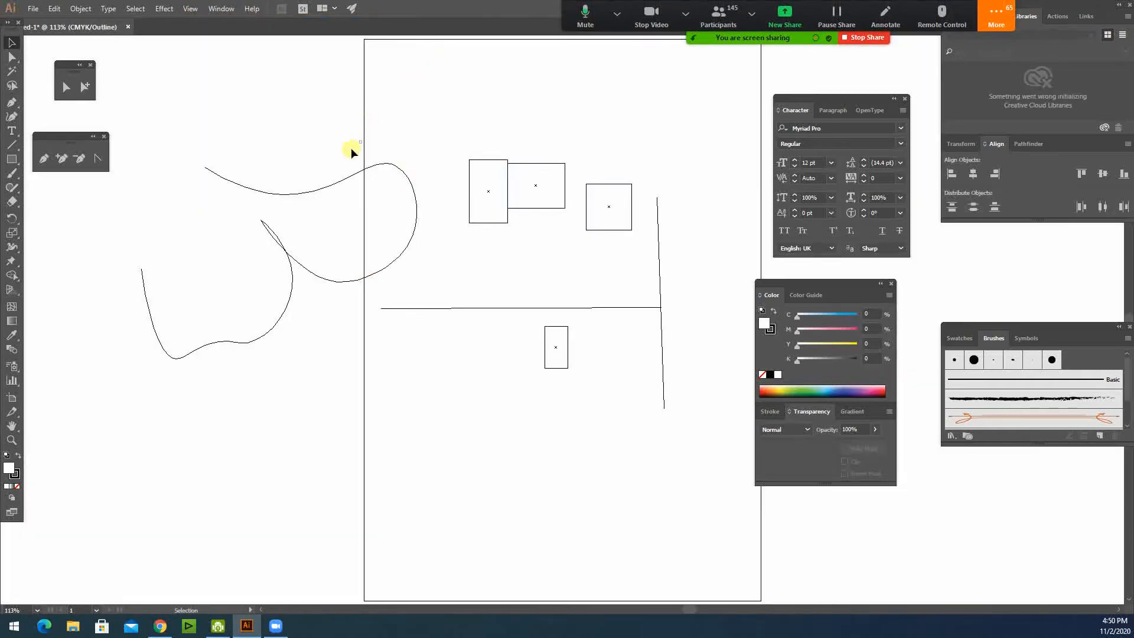
{"action": "left_click_drag", "start_coordinate": [351, 148], "coordinate": [248, 232]}
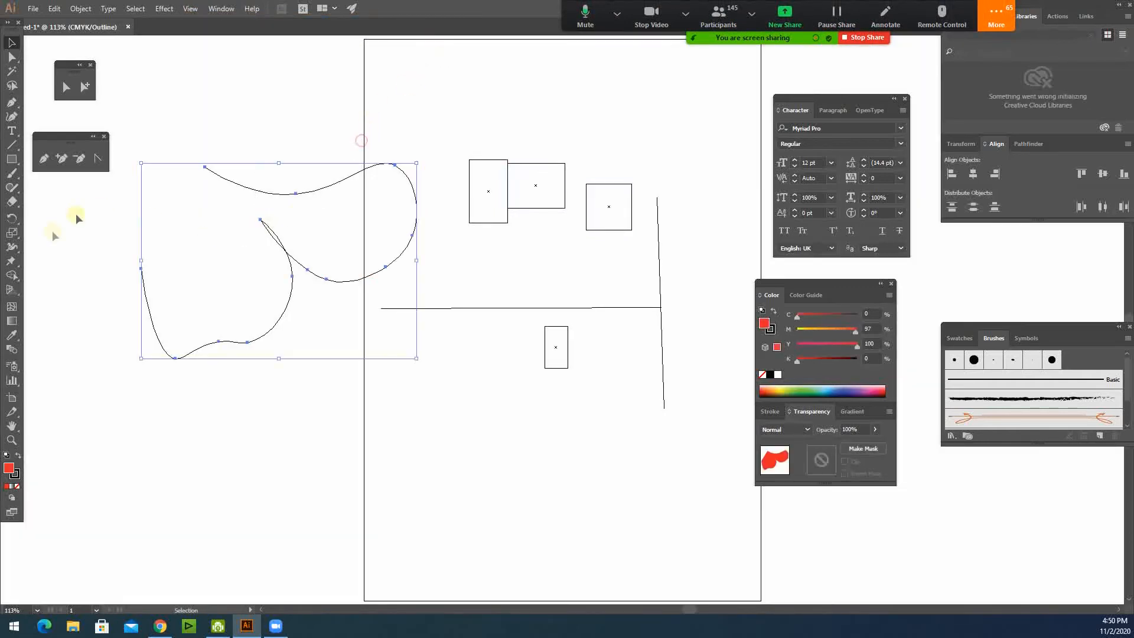
{"action": "left_click", "coordinate": [495, 424]}
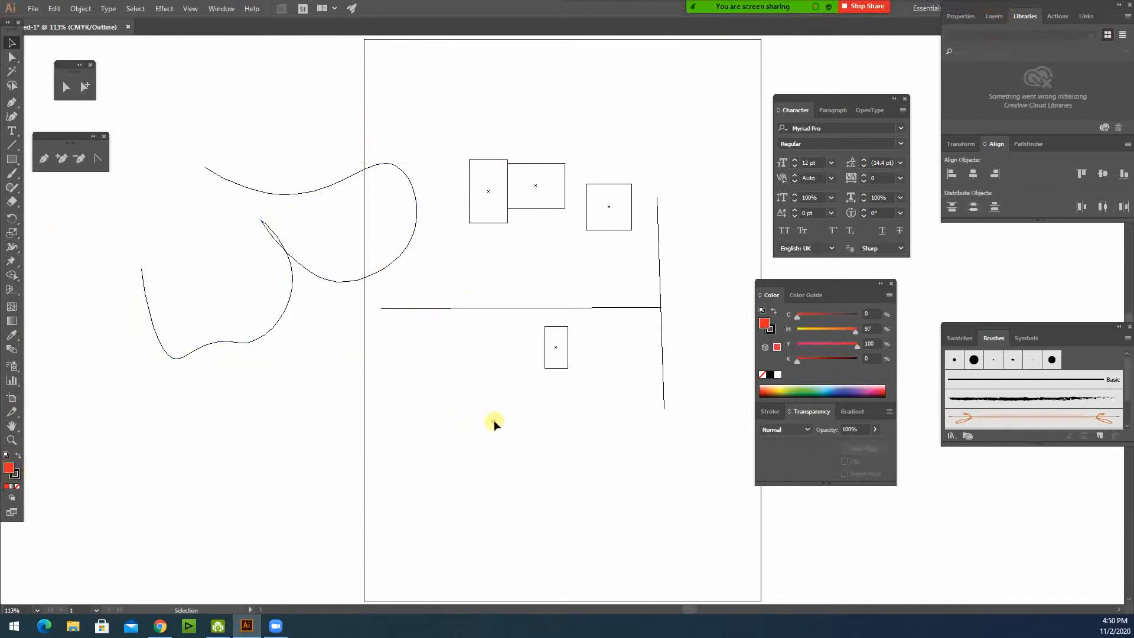
Return to GPU Preview, select the red shape by its fill, and clear the selection
{"action": "left_click", "coordinate": [192, 8]}
{"action": "left_click", "coordinate": [215, 22]}
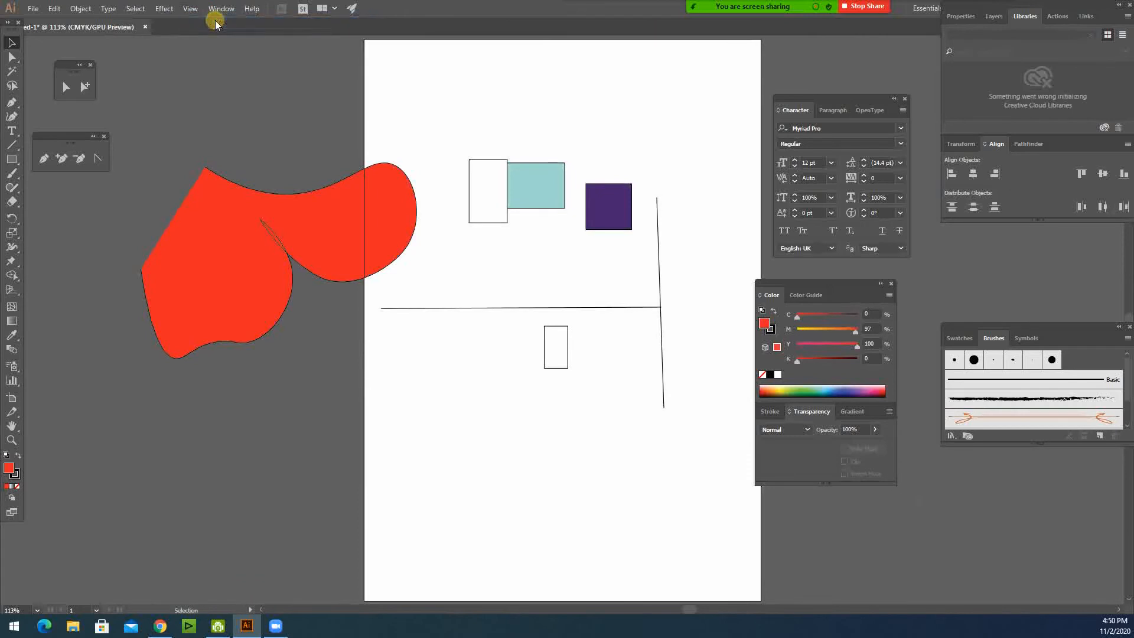
{"action": "left_click", "coordinate": [298, 226]}
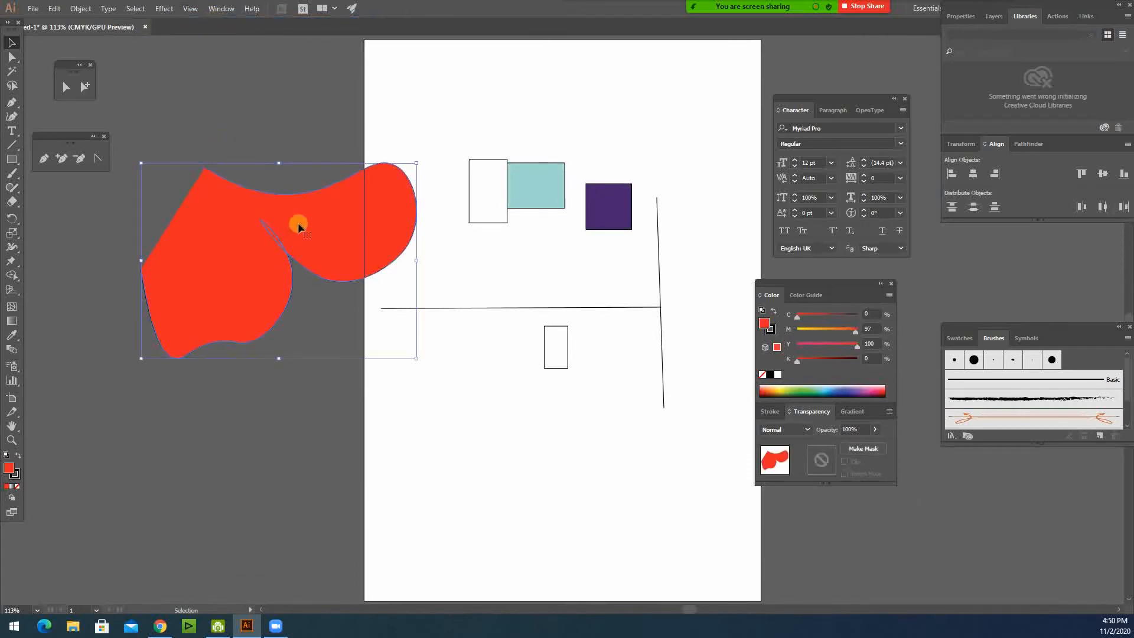
{"action": "left_click", "coordinate": [237, 121]}
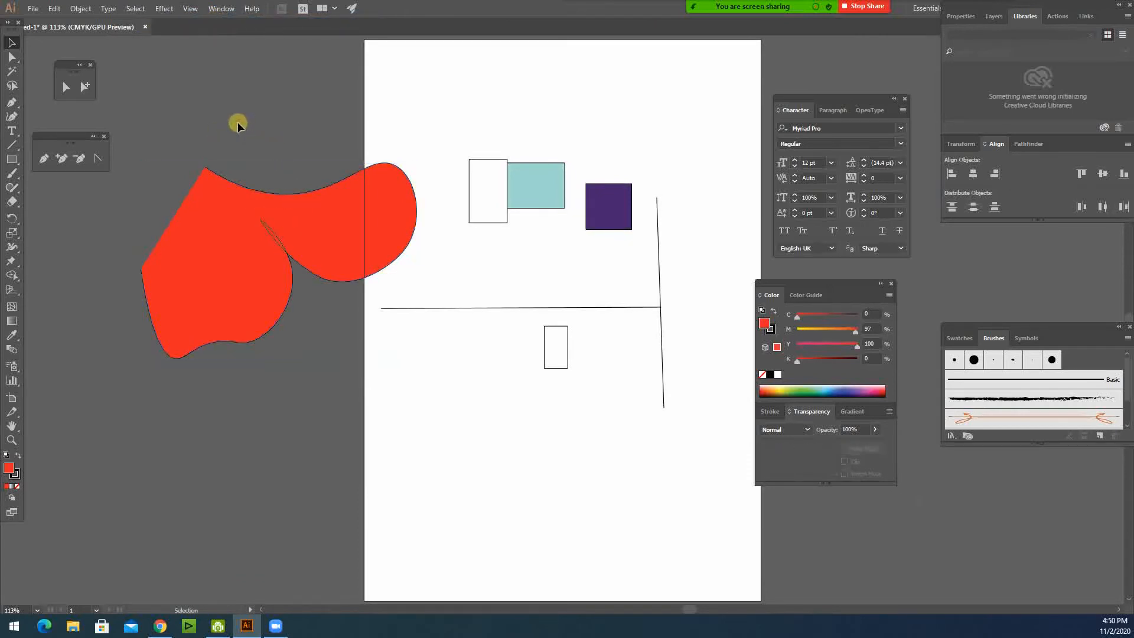
Move the white tall rectangle up and to the left, move the teal rectangle upward away from it, and clear the selection
{"action": "left_click", "coordinate": [67, 86]}
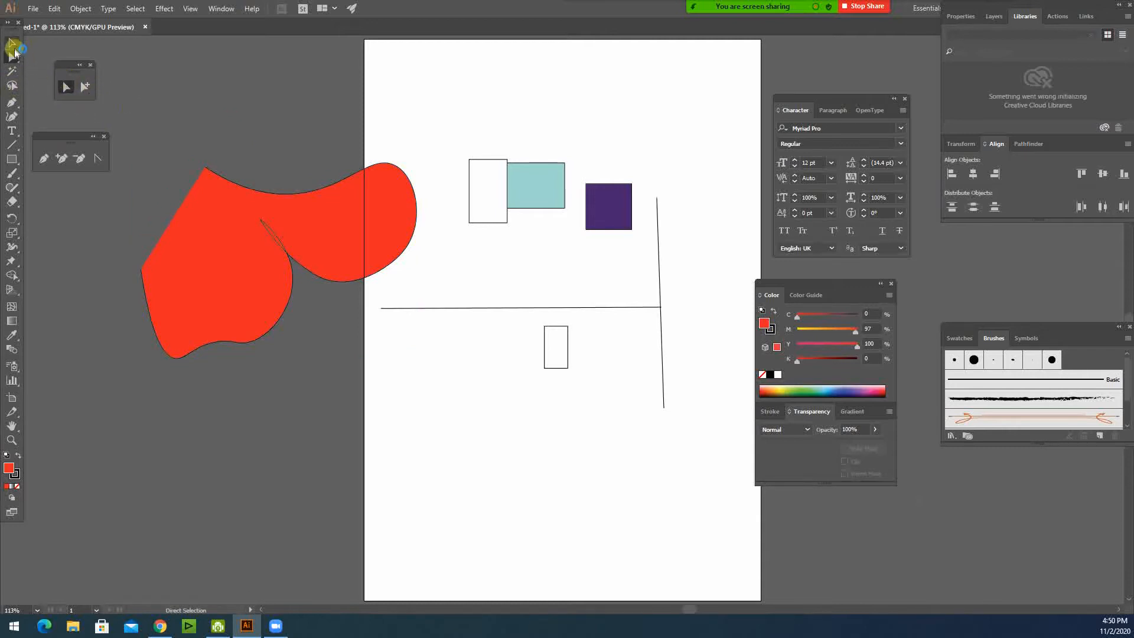
{"action": "left_click", "coordinate": [12, 43]}
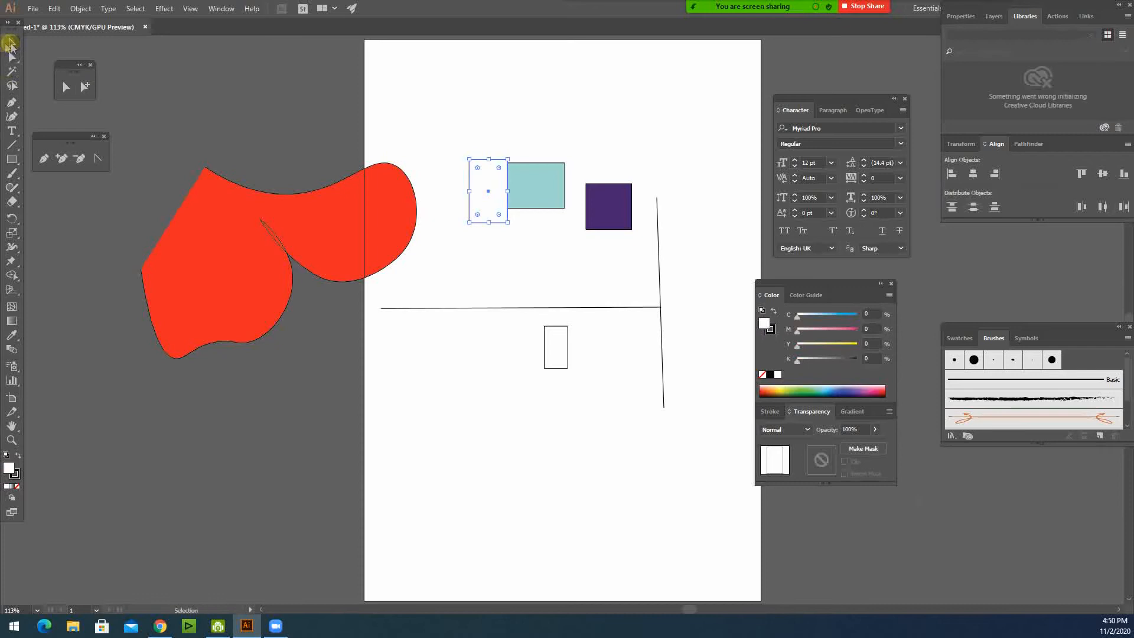
{"action": "left_click_drag", "start_coordinate": [490, 192], "coordinate": [462, 157]}
{"action": "left_click_drag", "start_coordinate": [540, 181], "coordinate": [525, 143]}
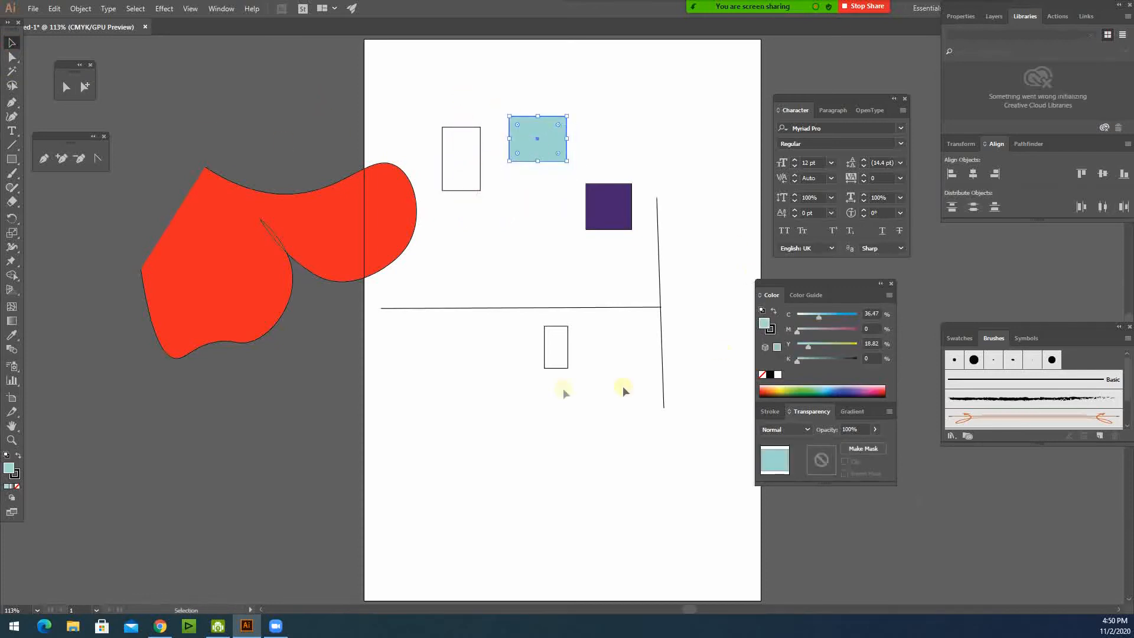
{"action": "left_click", "coordinate": [285, 149]}
Use Direct Selection to pick the white tall rectangle's bottom-right corner point, and clear the selection
{"action": "left_click", "coordinate": [66, 87]}
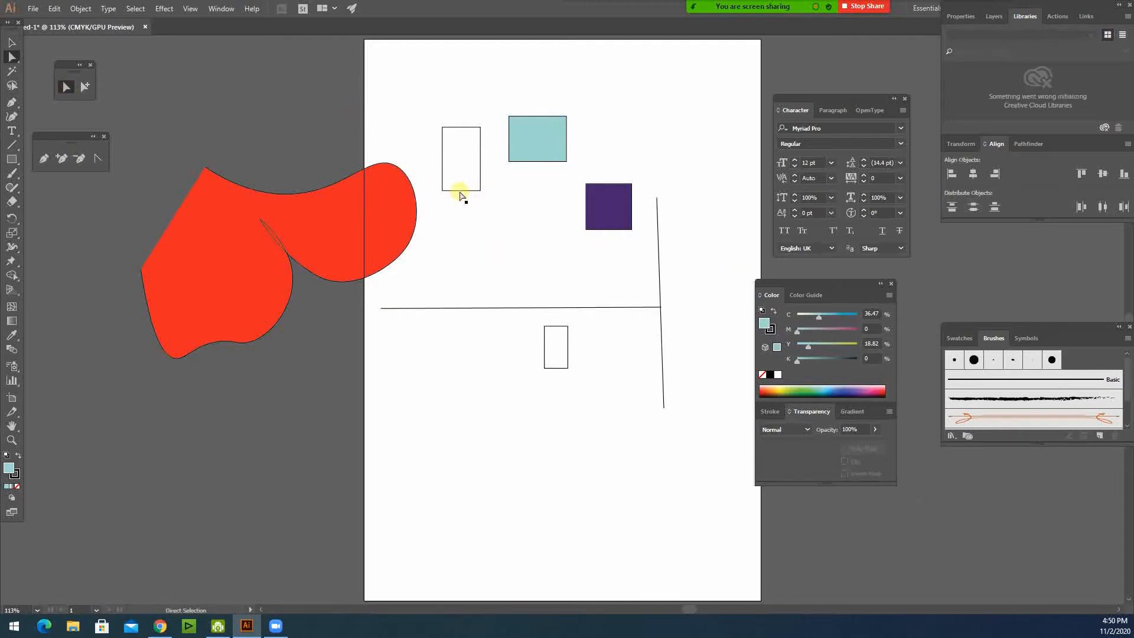
{"action": "left_click", "coordinate": [479, 190]}
{"action": "left_click", "coordinate": [493, 216]}
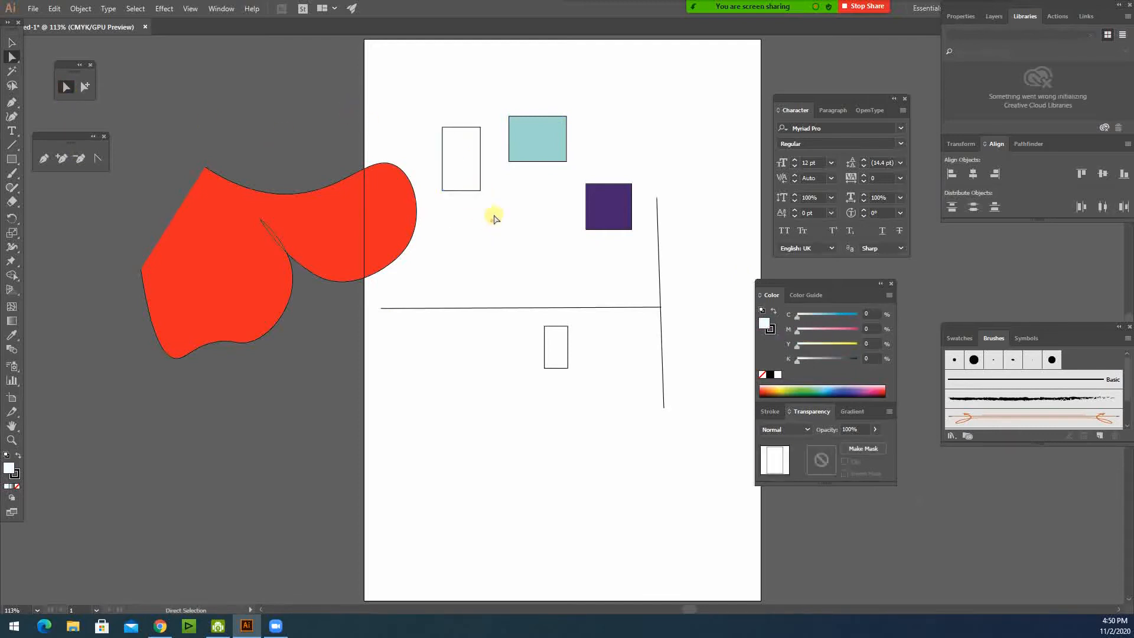
Draw an open Pen path with straight segments and a curved end above the white and teal rectangles, and deselect it
{"action": "key", "text": "p"}
{"action": "left_click_drag", "start_coordinate": [451, 93], "coordinate": [465, 73]}
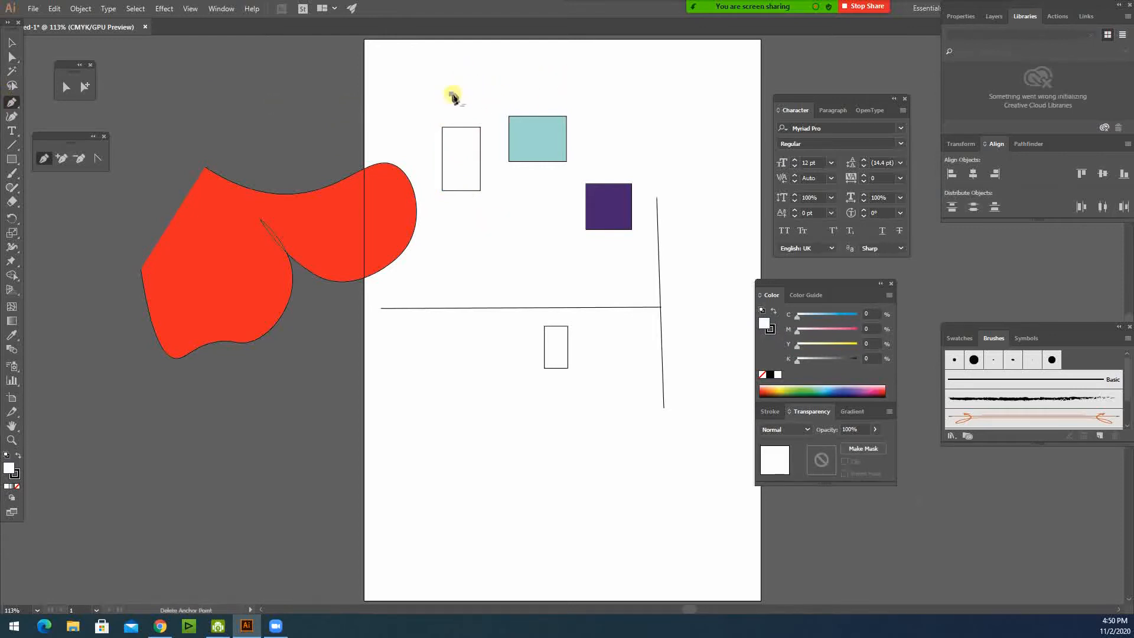
{"action": "left_click", "coordinate": [488, 82]}
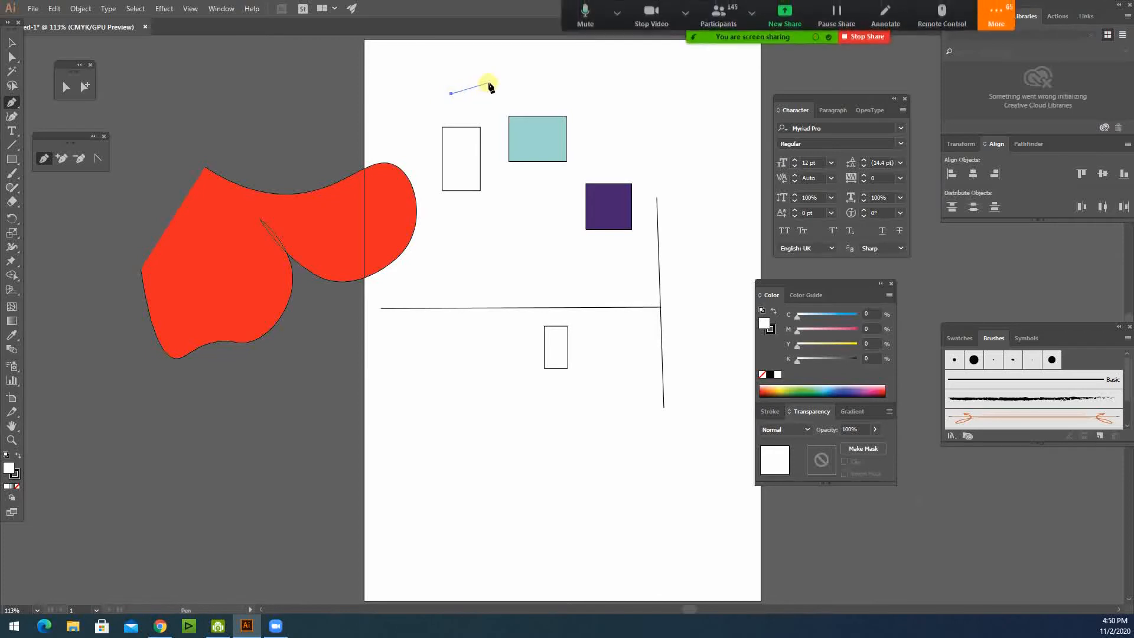
{"action": "left_click", "coordinate": [571, 83]}
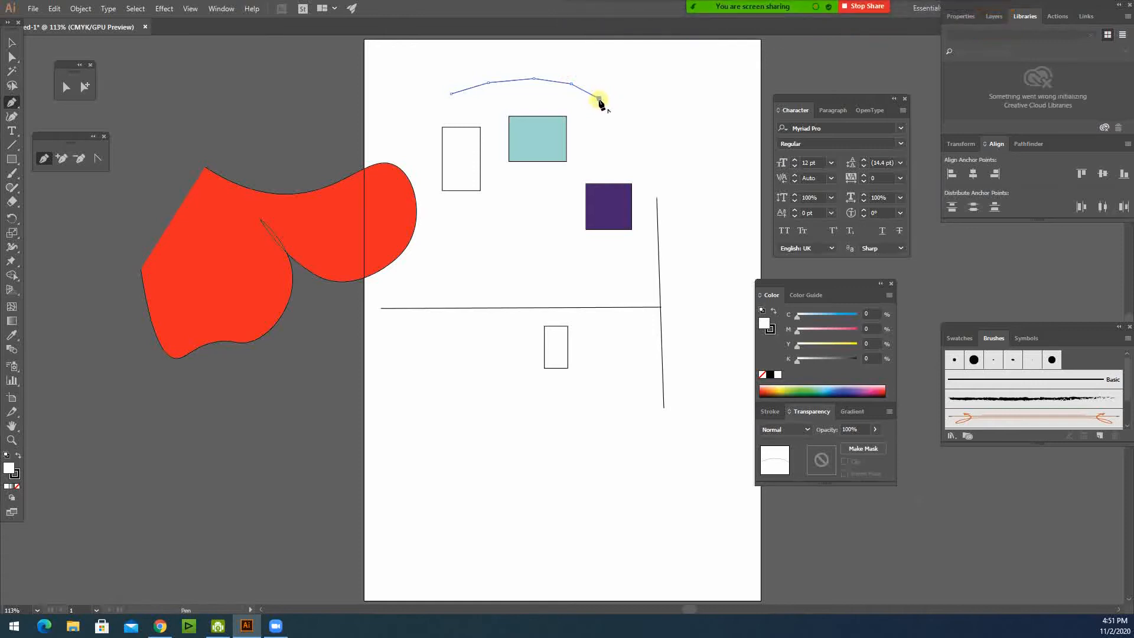
{"action": "left_click_drag", "start_coordinate": [633, 115], "coordinate": [666, 110]}
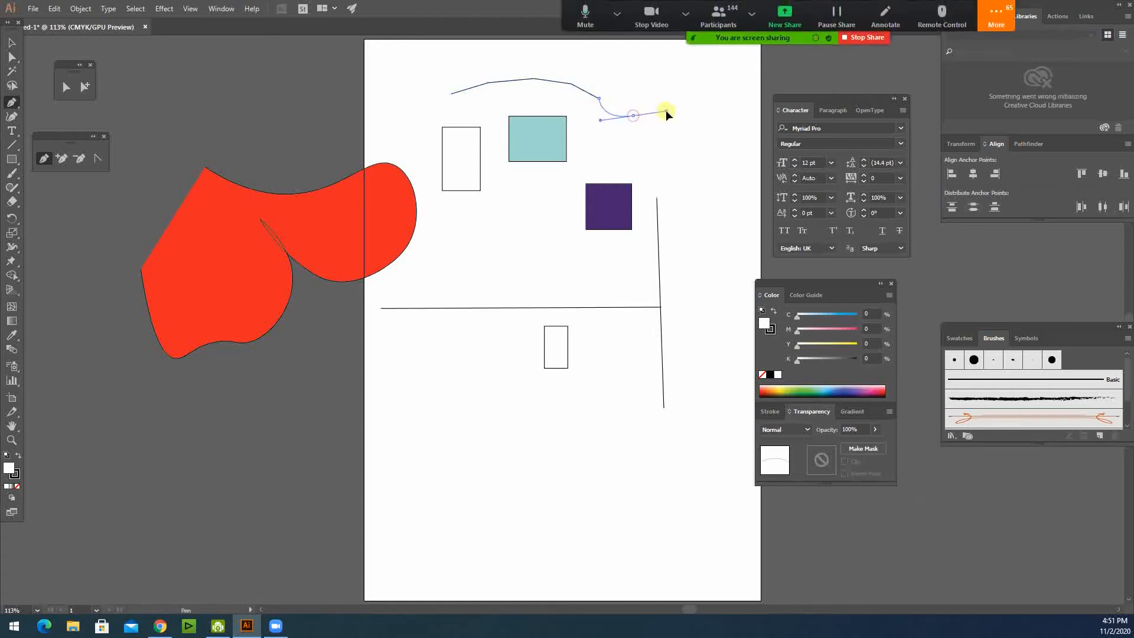
{"action": "right_click", "coordinate": [631, 142]}
{"action": "left_click", "coordinate": [603, 142]}
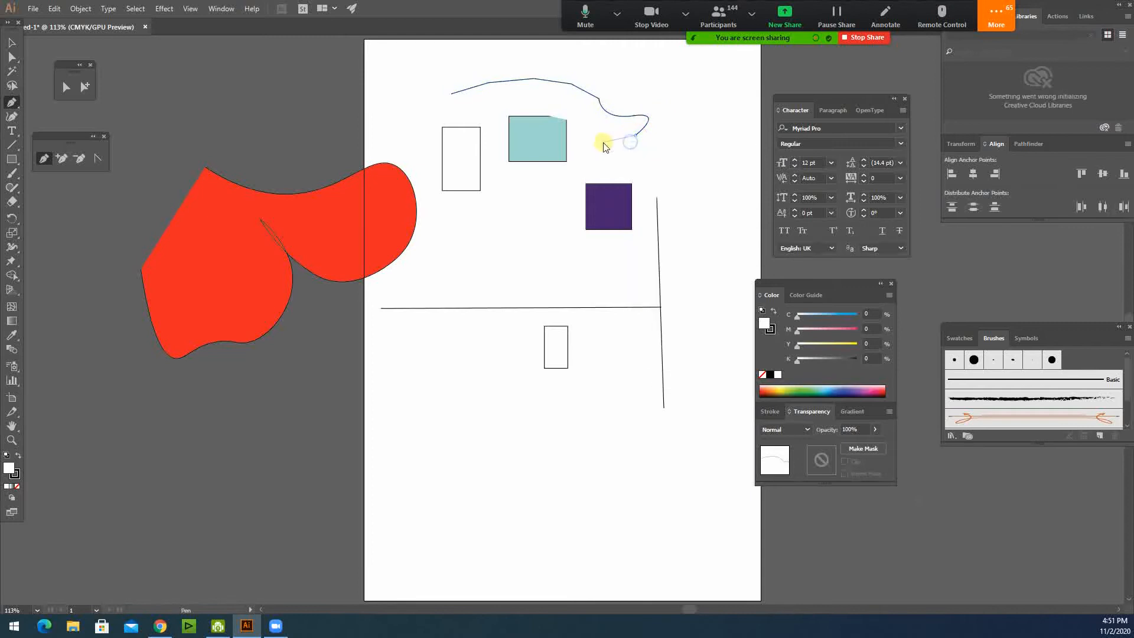
{"action": "left_click", "coordinate": [12, 43]}
{"action": "left_click", "coordinate": [278, 93]}
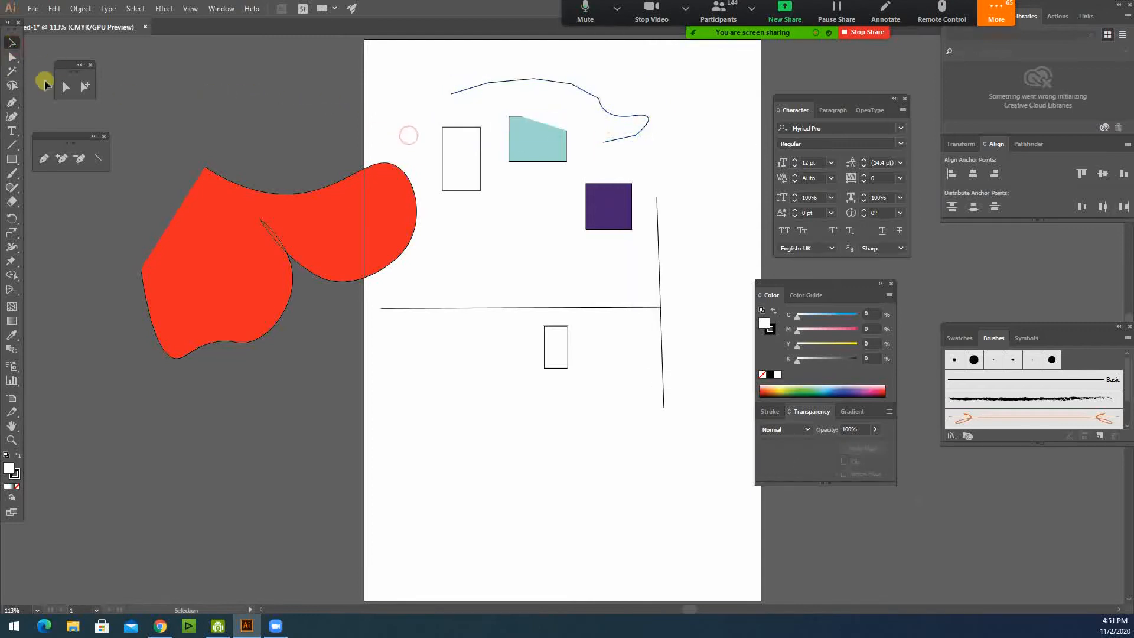
Reshape the white tall rectangle by moving its top-right corner point outward and then inward with Direct Selection, and clear the selection
{"action": "left_click", "coordinate": [66, 86]}
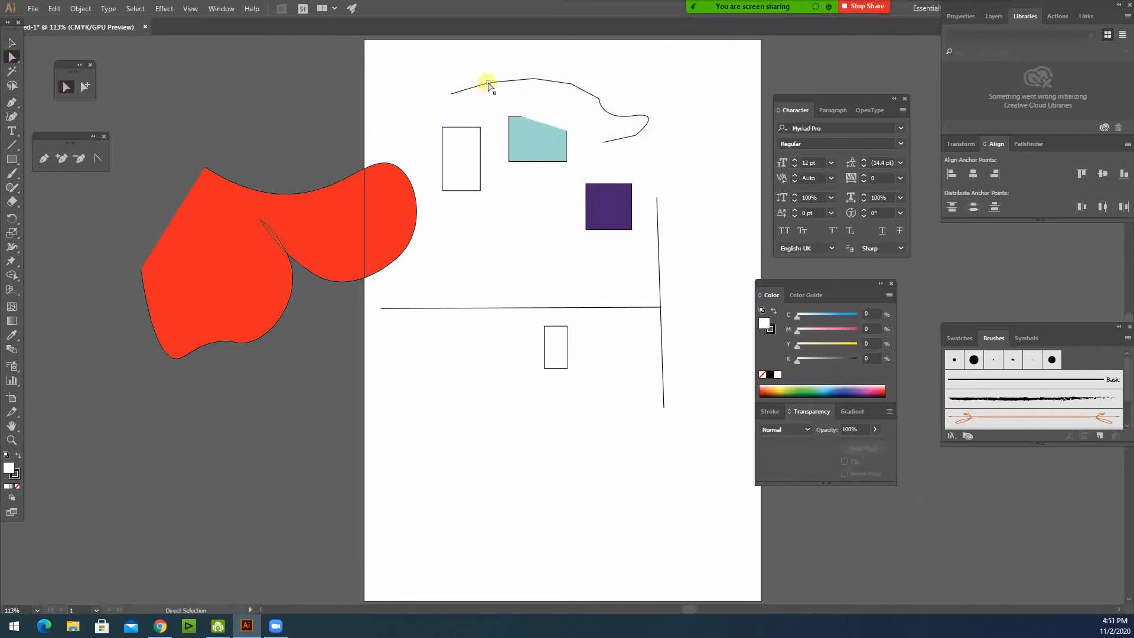
{"action": "left_click_drag", "start_coordinate": [480, 128], "coordinate": [501, 95]}
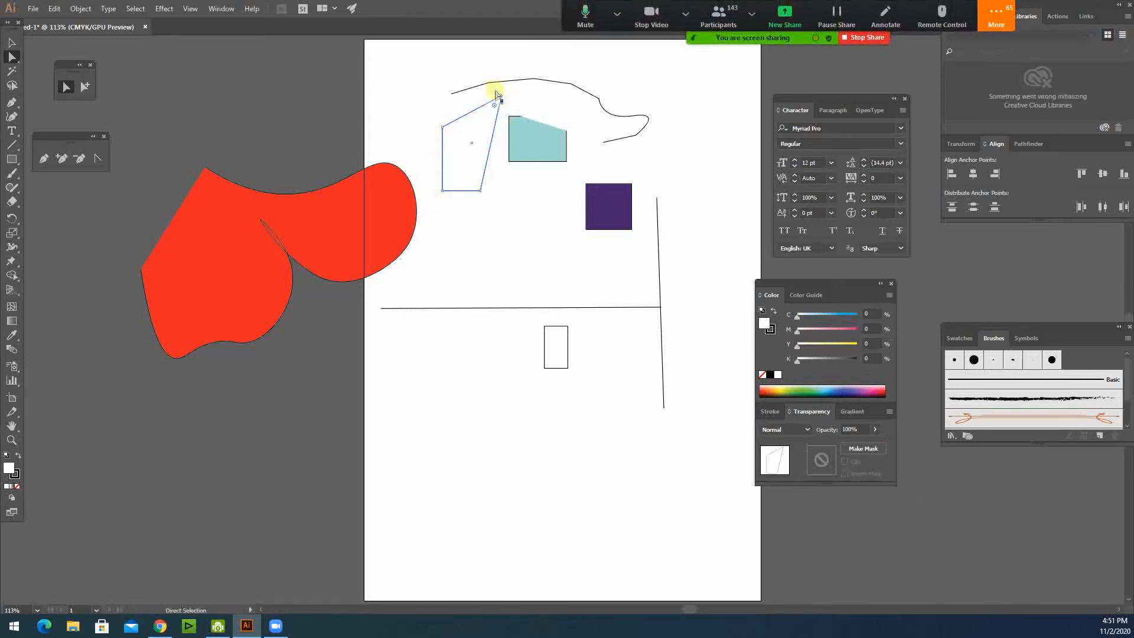
{"action": "left_click_drag", "start_coordinate": [502, 96], "coordinate": [522, 75]}
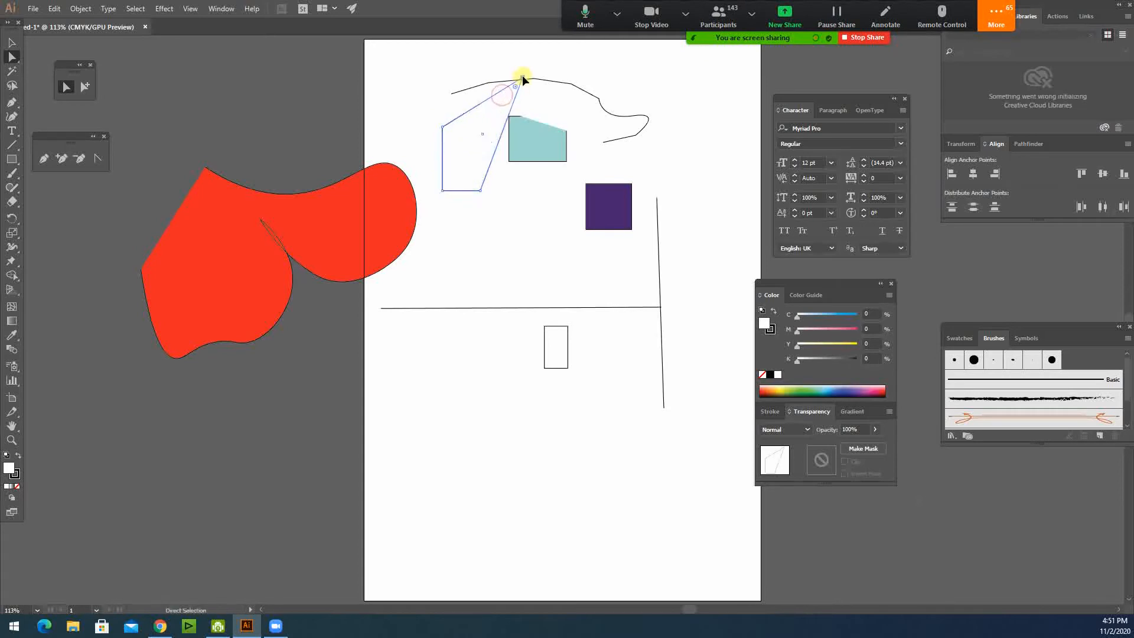
{"action": "left_click_drag", "start_coordinate": [460, 143], "coordinate": [462, 146]}
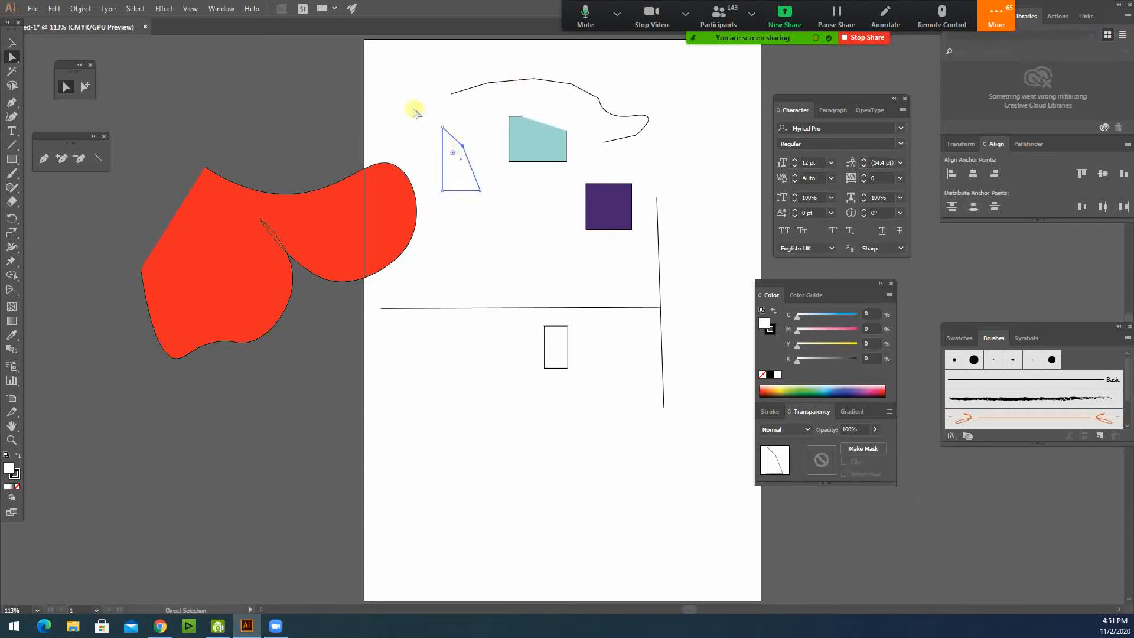
{"action": "left_click", "coordinate": [408, 103]}
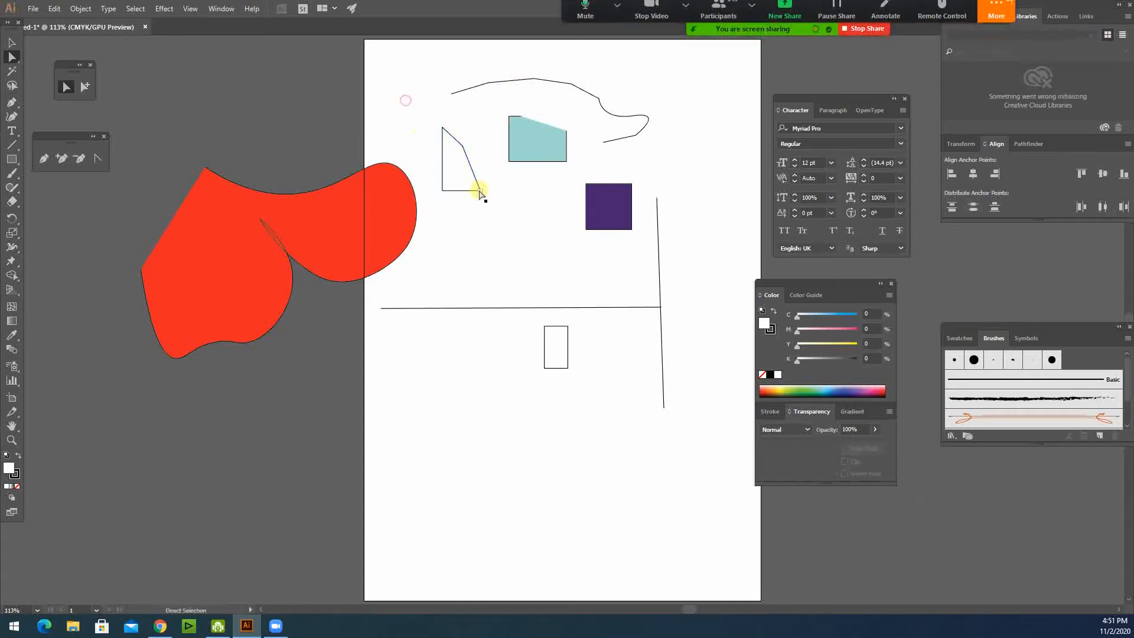
Reshape the open path at the page's upper edge into a zigzag by moving its anchor points with Direct Selection
{"action": "left_click", "coordinate": [447, 92]}
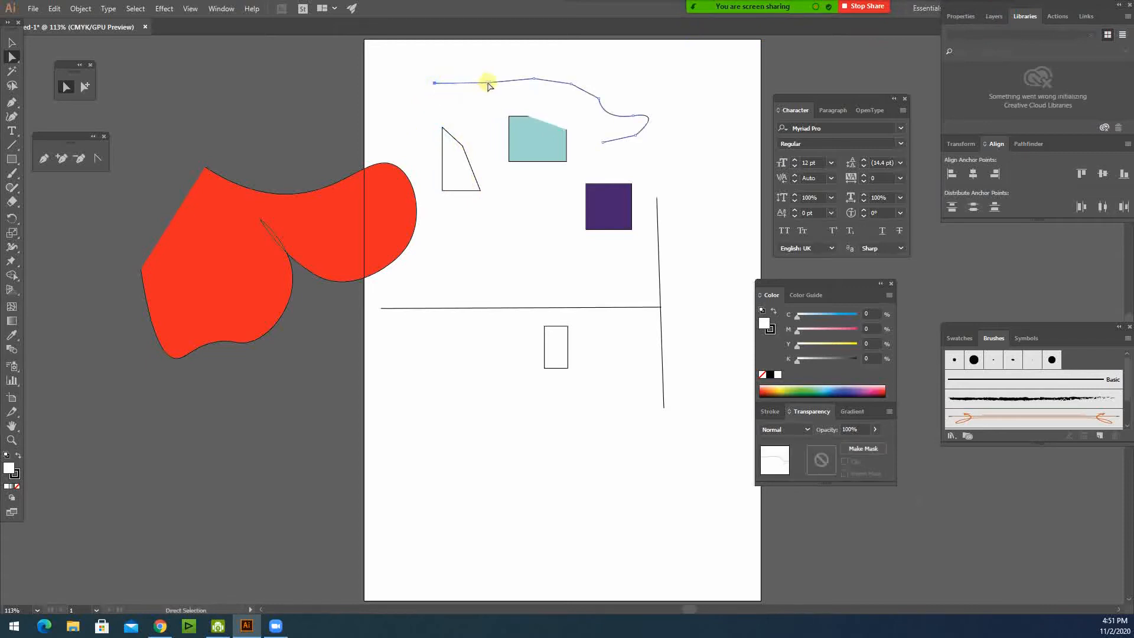
{"action": "left_click_drag", "start_coordinate": [488, 84], "coordinate": [615, 90]}
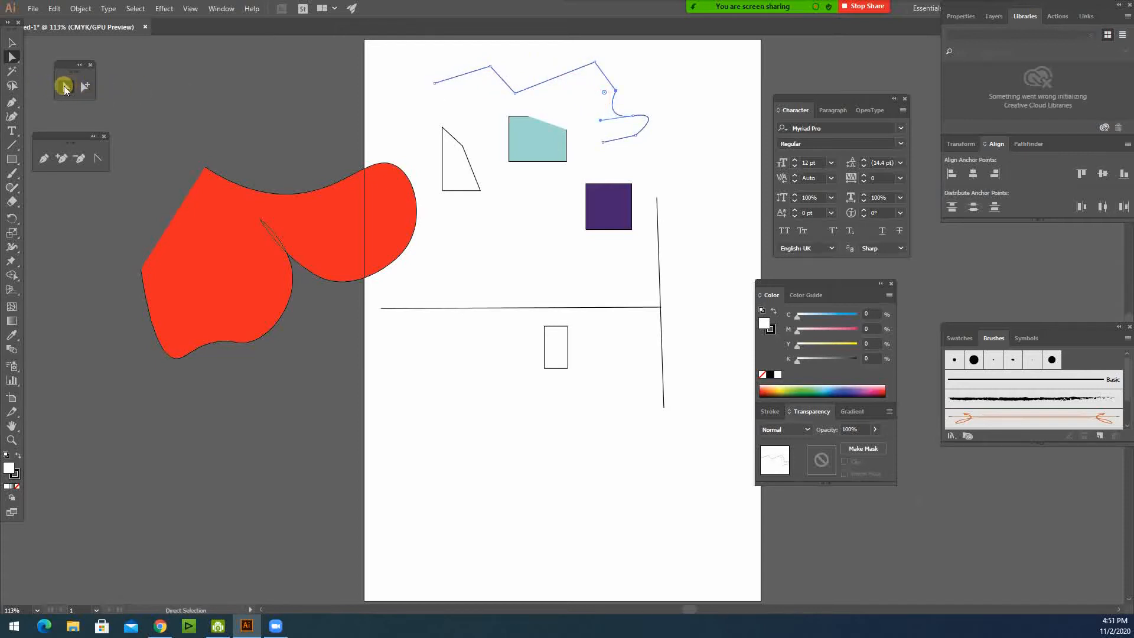
{"action": "left_click", "coordinate": [83, 87]}
{"action": "left_click", "coordinate": [68, 88]}
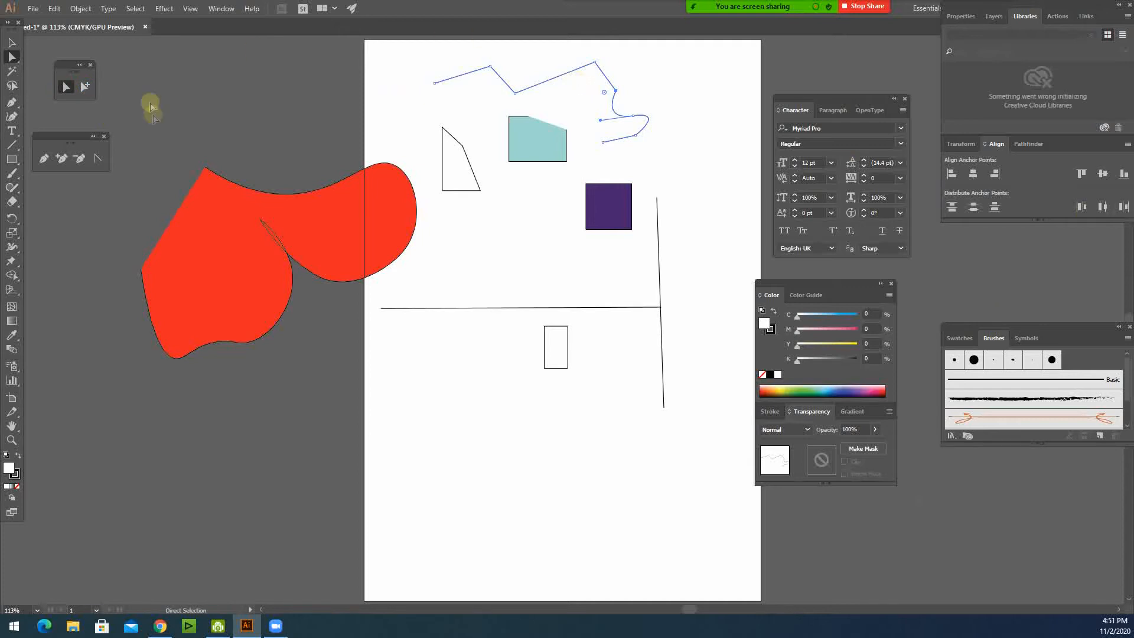
{"action": "left_click", "coordinate": [66, 86]}
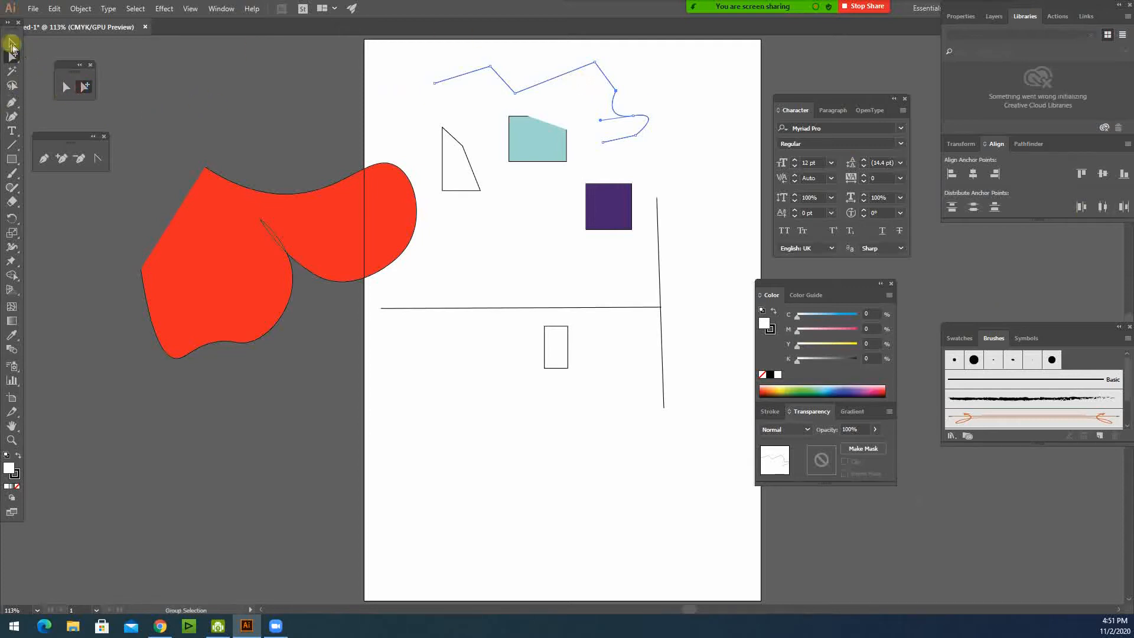
{"action": "left_click", "coordinate": [13, 69]}
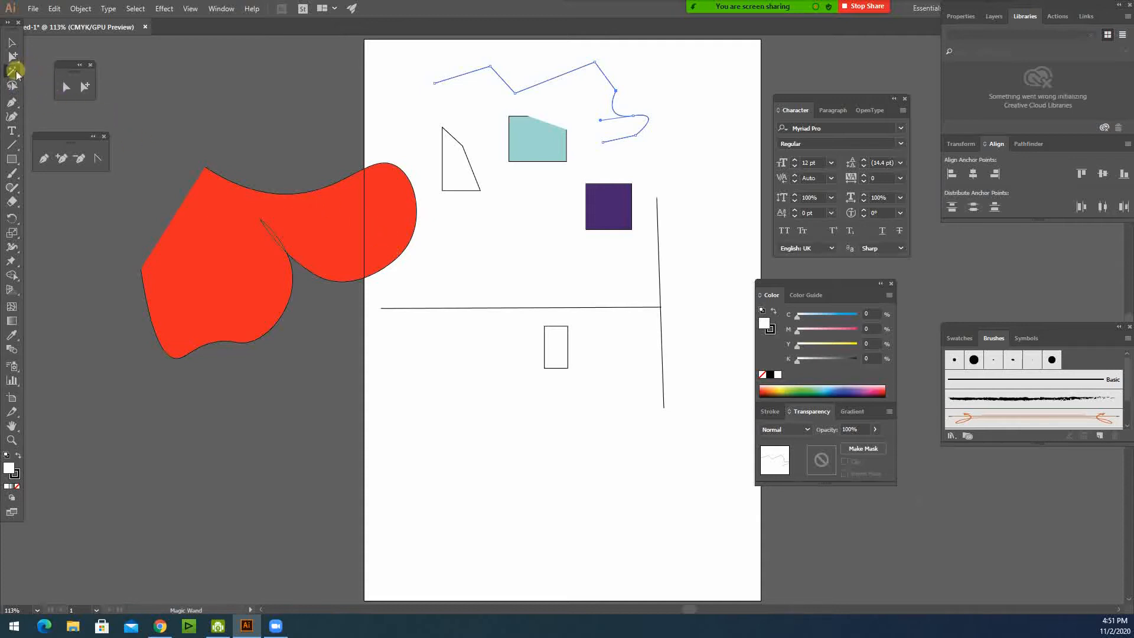
Gather the shapes by moving the red shape slightly up, the purple square onto it in front, and the teal shape behind its lower notch
{"action": "left_click", "coordinate": [12, 43]}
{"action": "left_click_drag", "start_coordinate": [344, 245], "coordinate": [351, 219]}
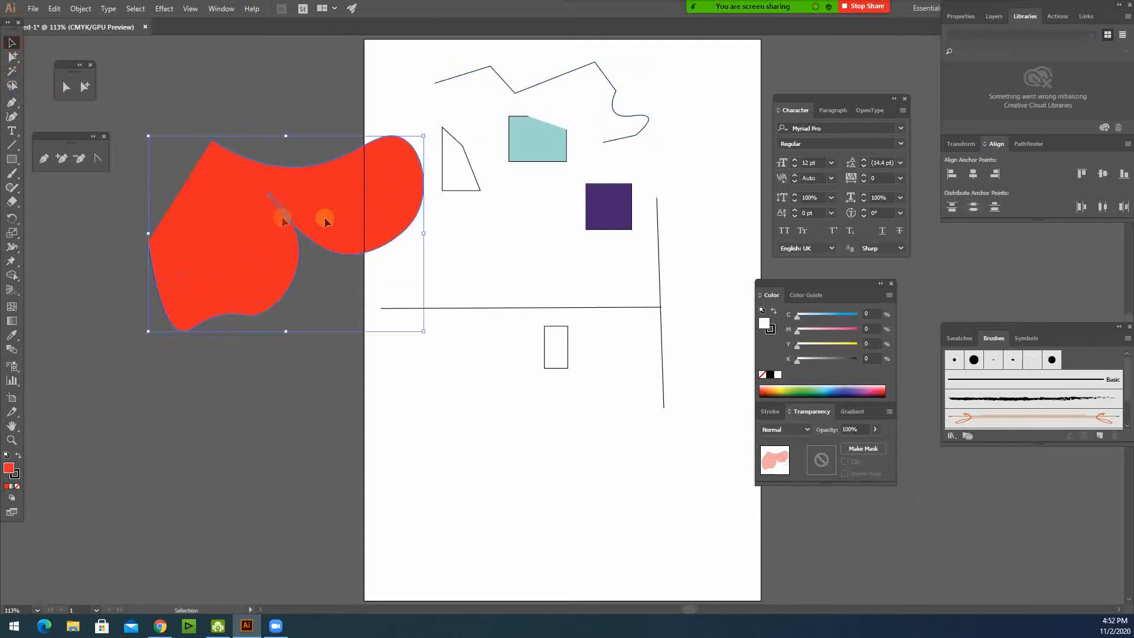
{"action": "left_click_drag", "start_coordinate": [606, 209], "coordinate": [336, 212]}
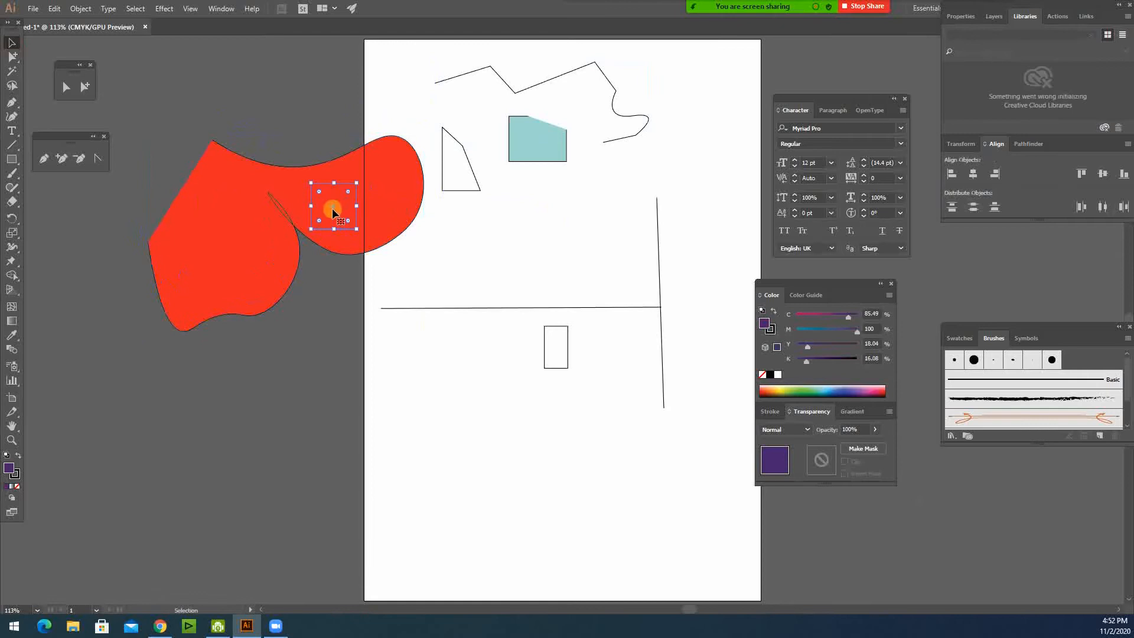
{"action": "key", "text": "ctrl+shift+bracketright"}
{"action": "left_click_drag", "start_coordinate": [550, 147], "coordinate": [316, 270]}
{"action": "left_click", "coordinate": [316, 335]}
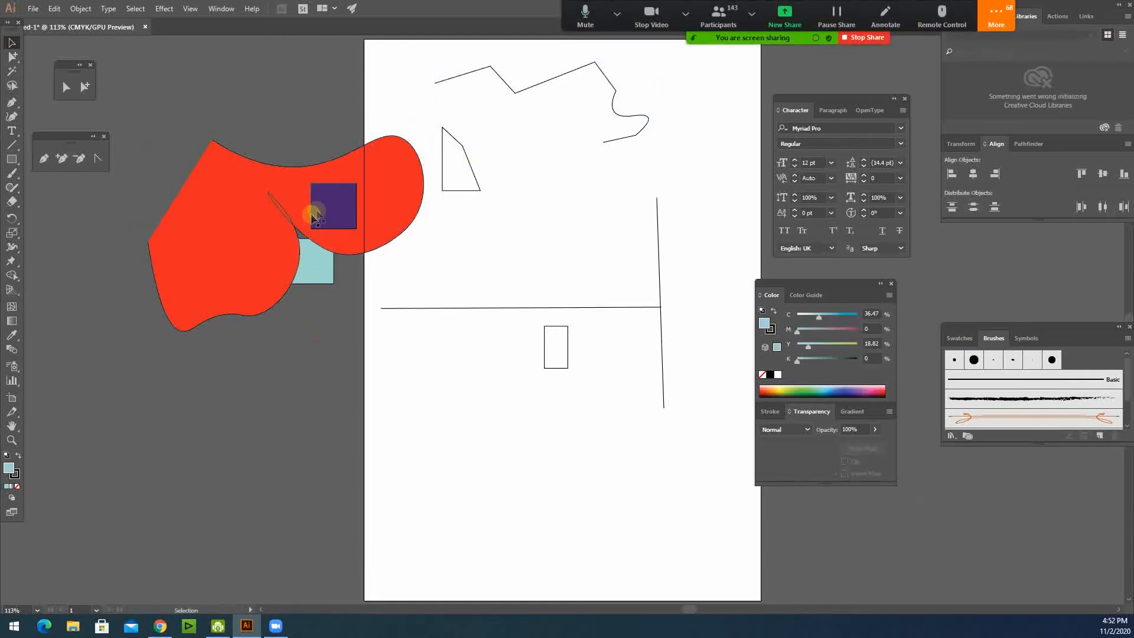
Draw five teal rectangles of different sizes around the red shape, three near its upper edge and two below it
{"action": "left_click", "coordinate": [11, 159]}
{"action": "mouse_move", "coordinate": [138, 116]}
{"action": "left_mouse_down"}
{"action": "mouse_move", "coordinate": [158, 138]}
{"action": "mouse_move", "coordinate": [205, 125]}
{"action": "left_mouse_up"}
{"action": "left_click_drag", "start_coordinate": [252, 133], "coordinate": [304, 177]}
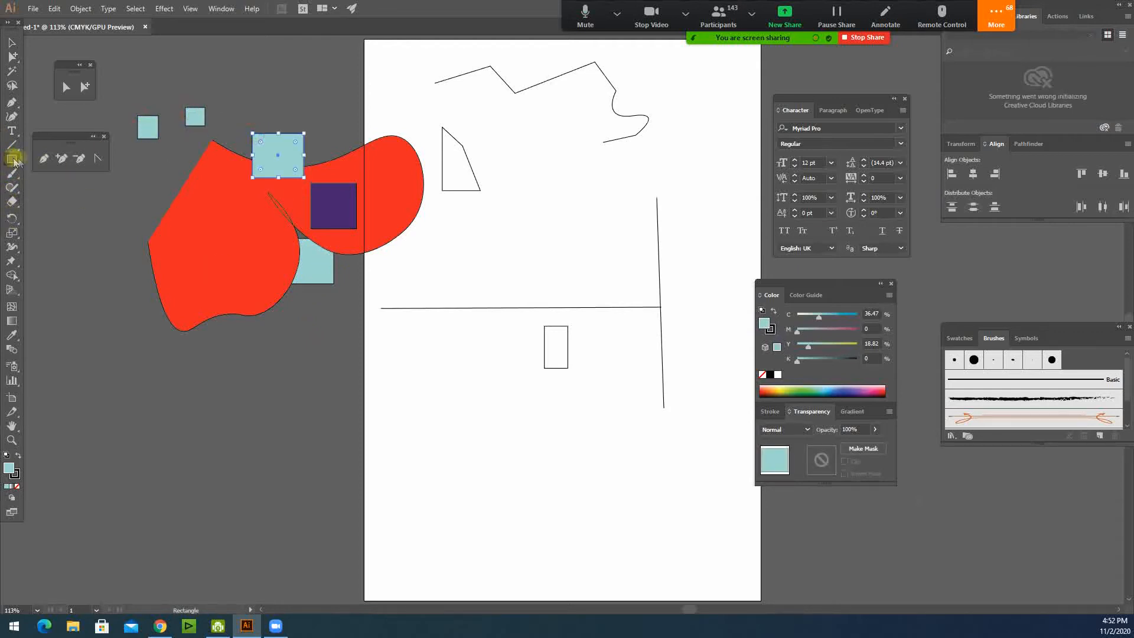
{"action": "left_click_drag", "start_coordinate": [260, 293], "coordinate": [195, 377]}
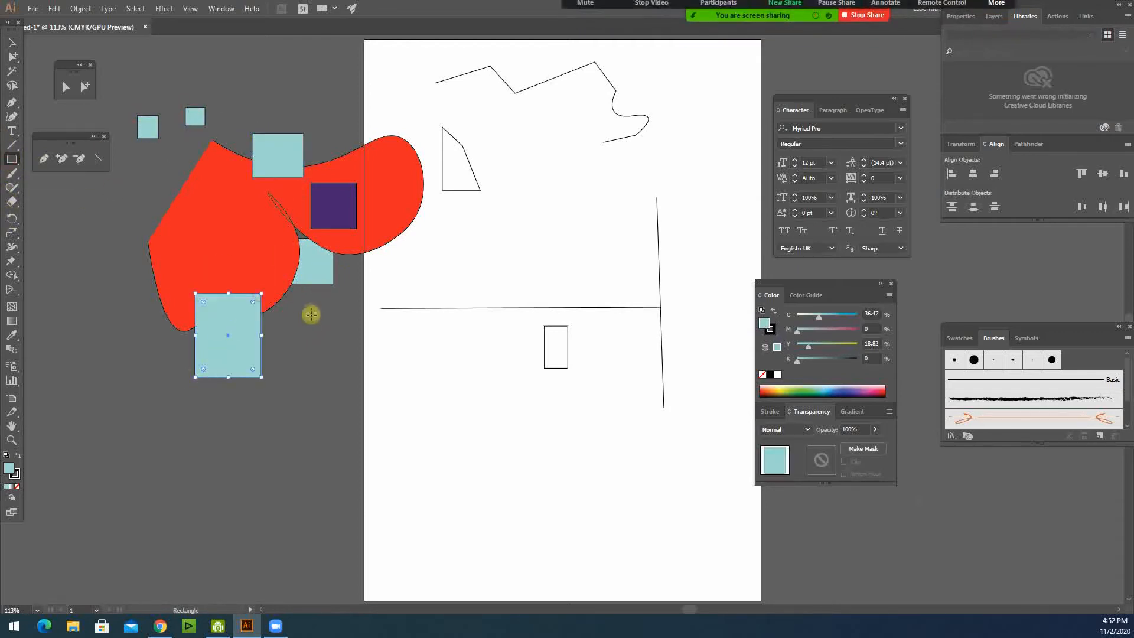
{"action": "left_click_drag", "start_coordinate": [311, 312], "coordinate": [348, 348]}
Recolor the two teal rectangles below the red shape light green by setting yellow to 59%, and clear the selection
{"action": "left_click", "coordinate": [9, 43]}
{"action": "left_click_drag", "start_coordinate": [352, 387], "coordinate": [257, 340]}
{"action": "left_click", "coordinate": [12, 335]}
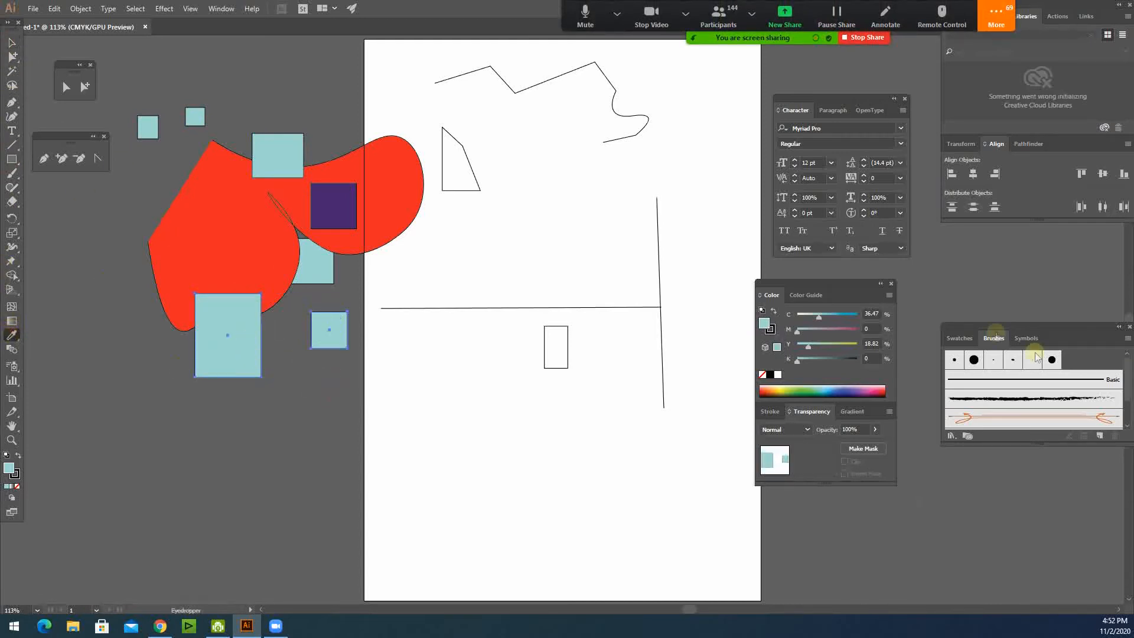
{"action": "left_click", "coordinate": [11, 43]}
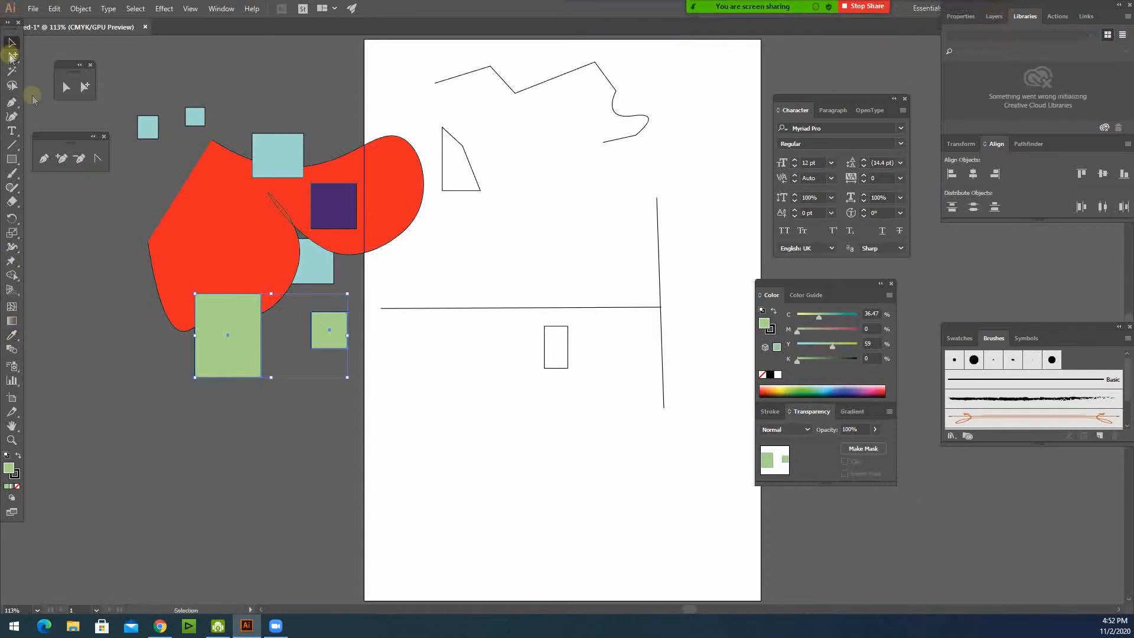
{"action": "left_click", "coordinate": [57, 222]}
Select the red shape and then the two green rectangles by color with the Magic Wand, and clear the selection
{"action": "left_click", "coordinate": [11, 71]}
{"action": "left_click", "coordinate": [253, 245]}
{"action": "left_click", "coordinate": [243, 335]}
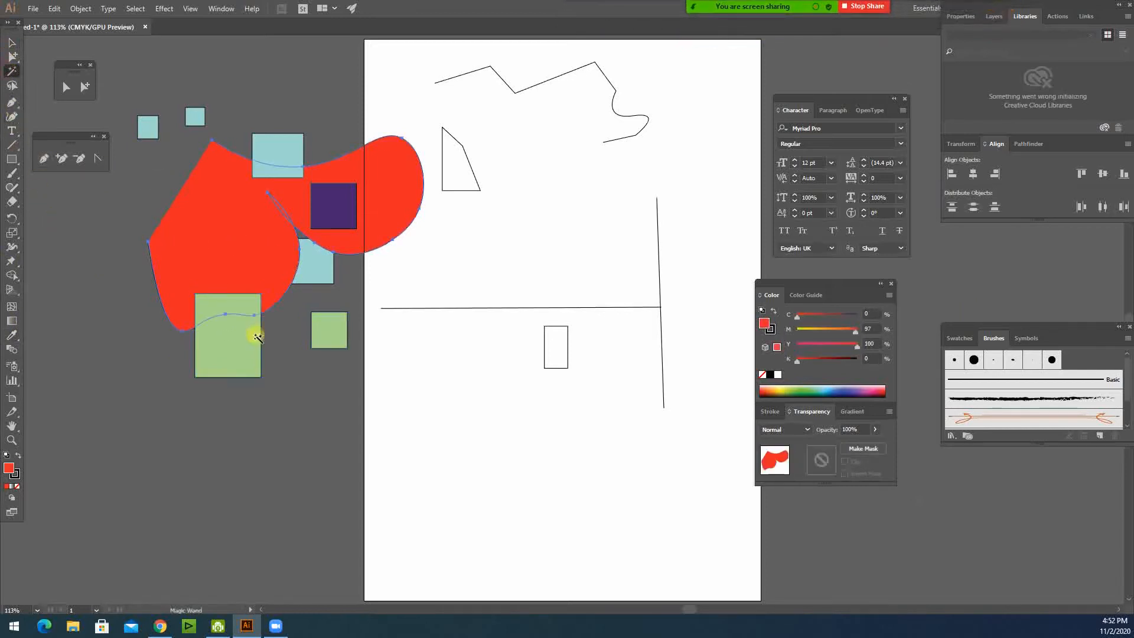
{"action": "left_click", "coordinate": [12, 43]}
{"action": "left_click", "coordinate": [88, 239]}
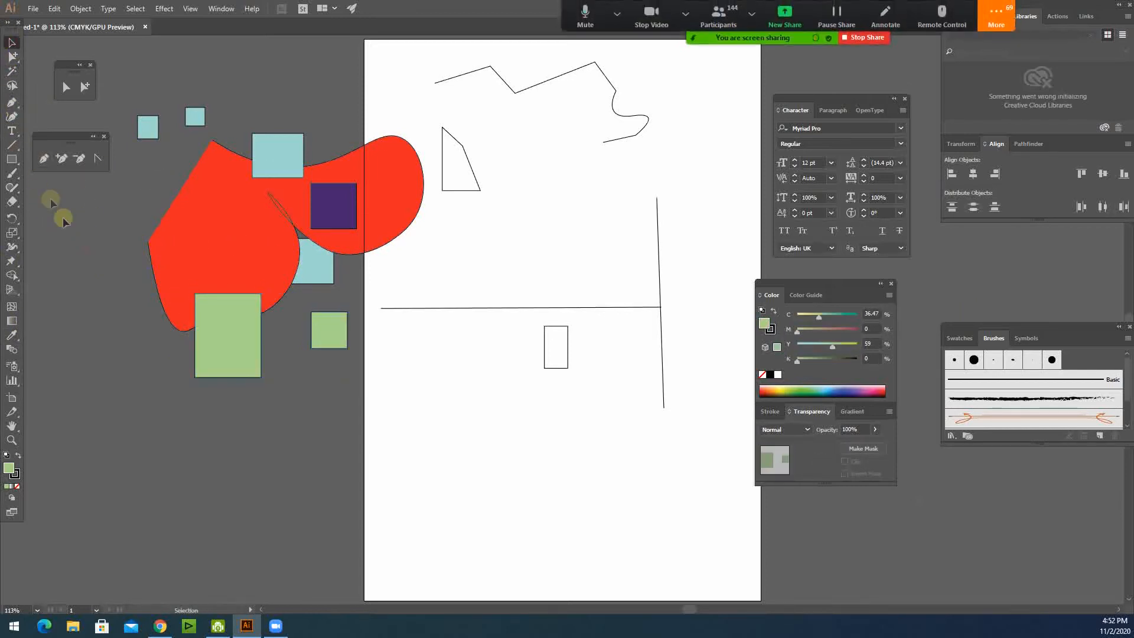
Use the Magic Wand to select all teal shapes at once, and then both green rectangles
{"action": "left_click", "coordinate": [13, 72]}
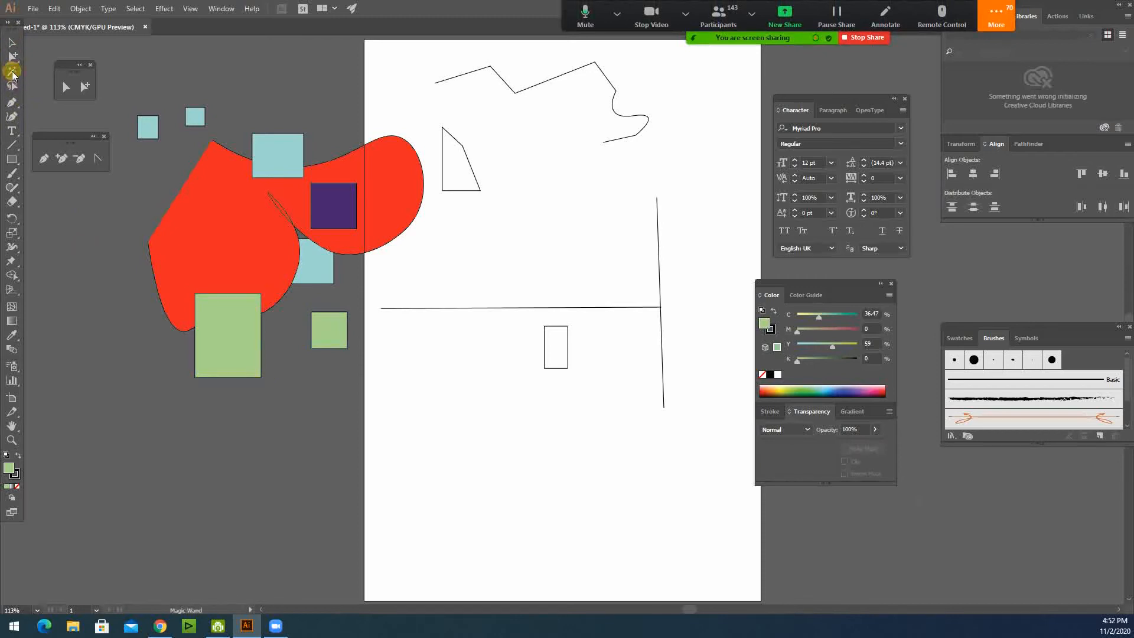
{"action": "left_click", "coordinate": [11, 87]}
{"action": "left_click", "coordinate": [10, 71]}
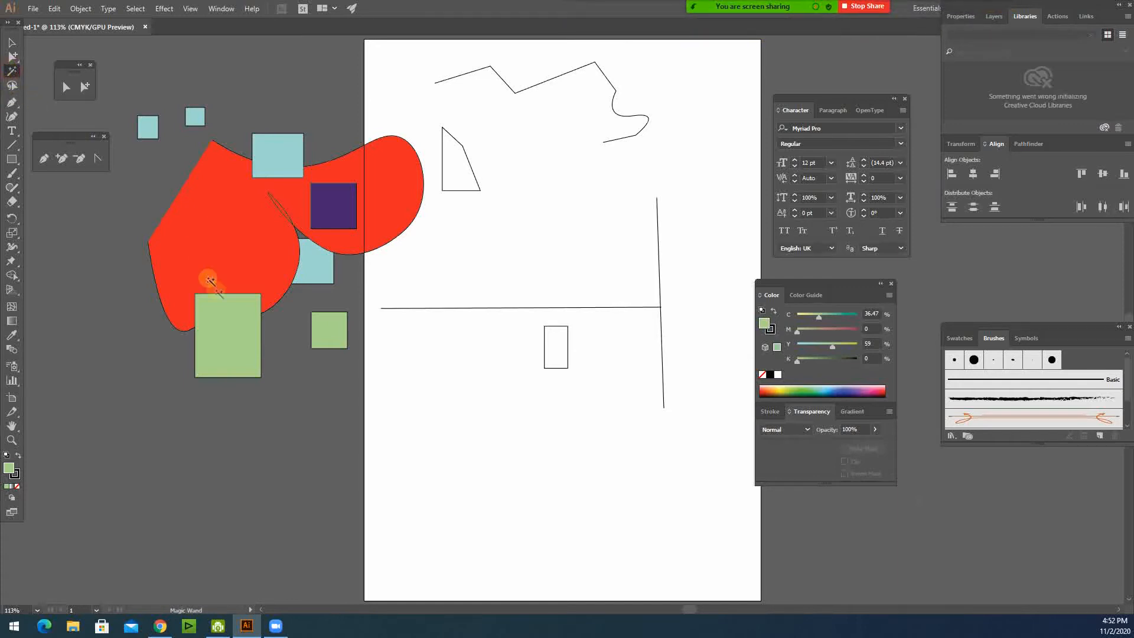
{"action": "left_click", "coordinate": [195, 117]}
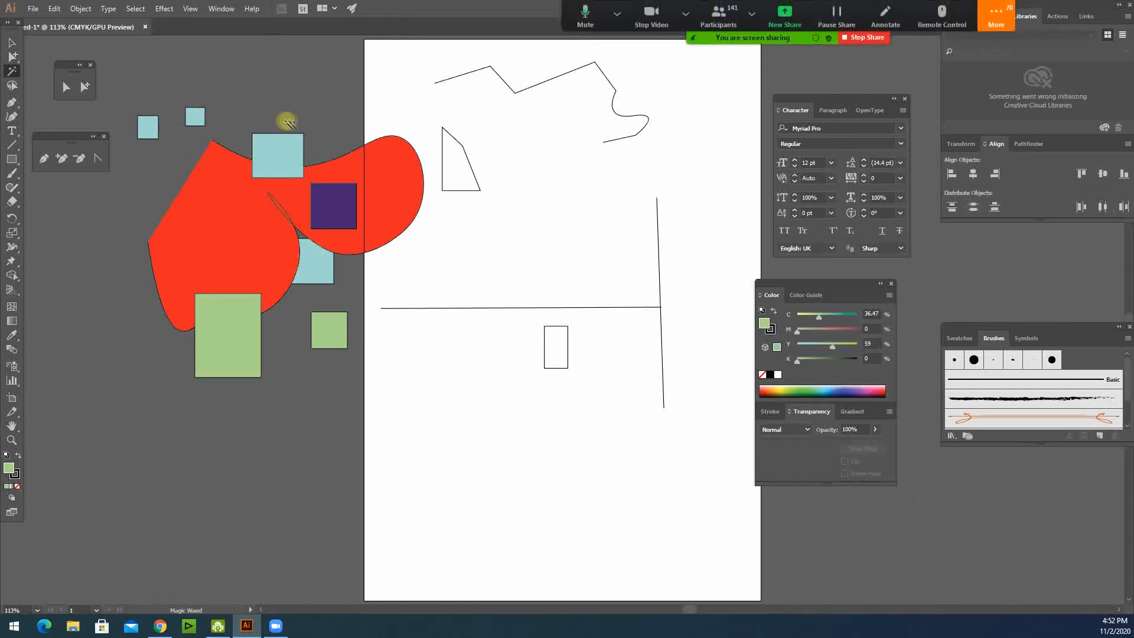
{"action": "left_click", "coordinate": [317, 265]}
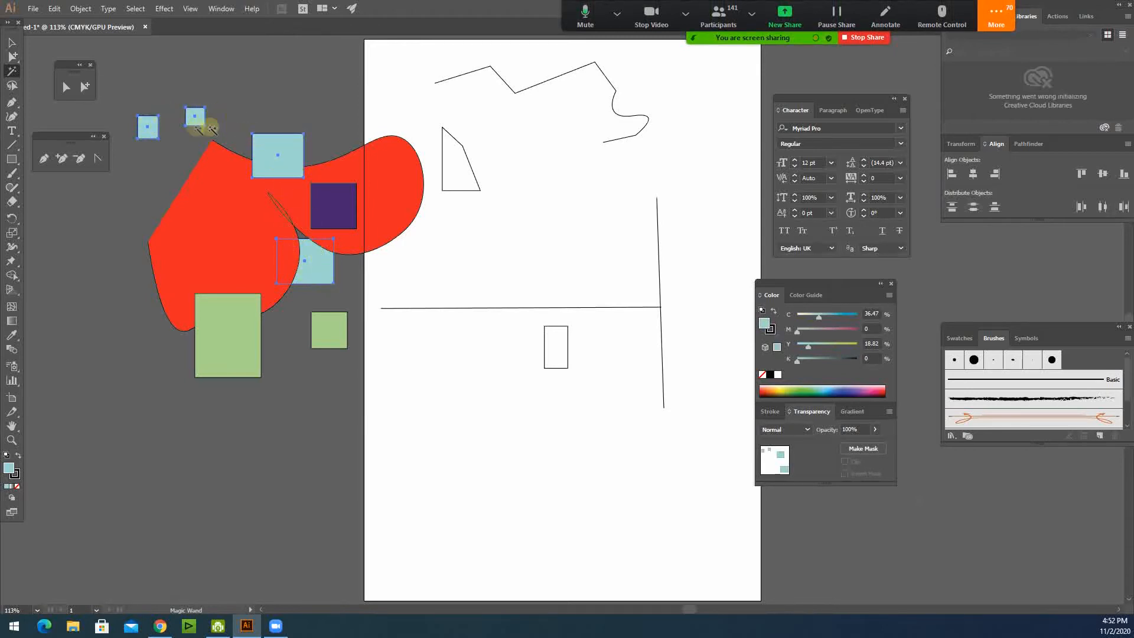
{"action": "left_click", "coordinate": [338, 329]}
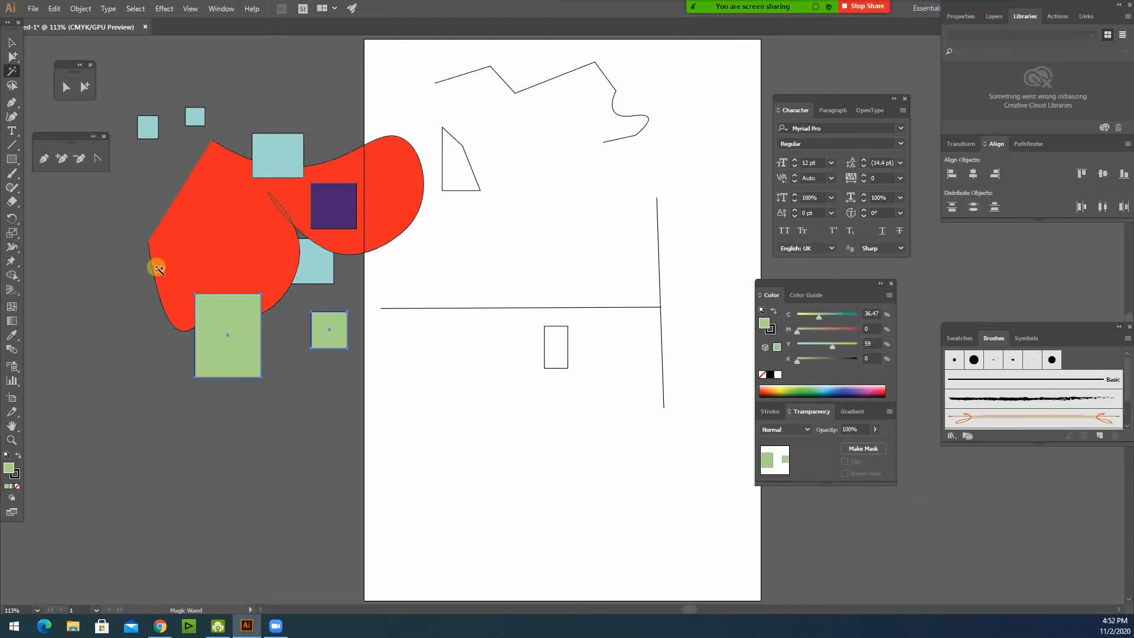
Clear the selection of the two green rectangles with the Selection tool
{"action": "left_click", "coordinate": [10, 87]}
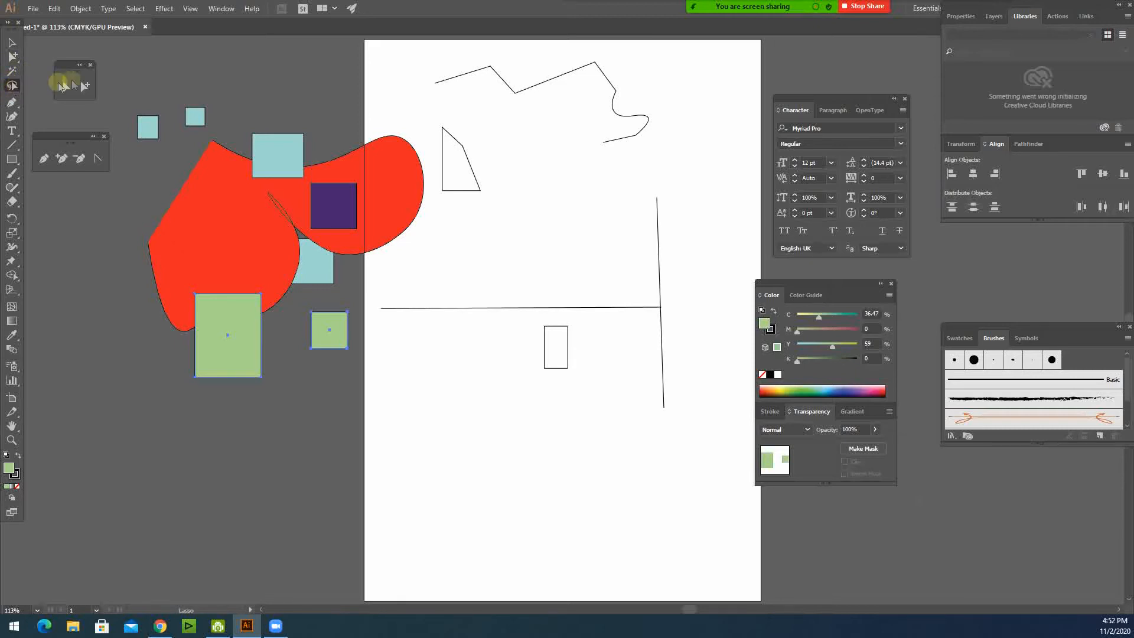
{"action": "left_click", "coordinate": [11, 43]}
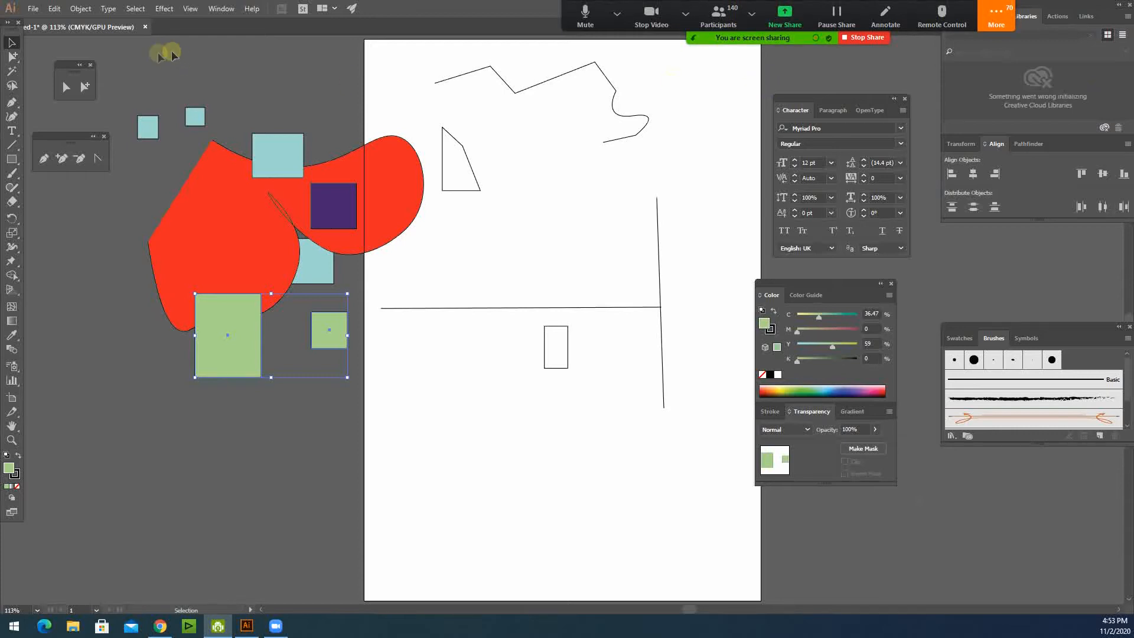
{"action": "left_click", "coordinate": [130, 55]}
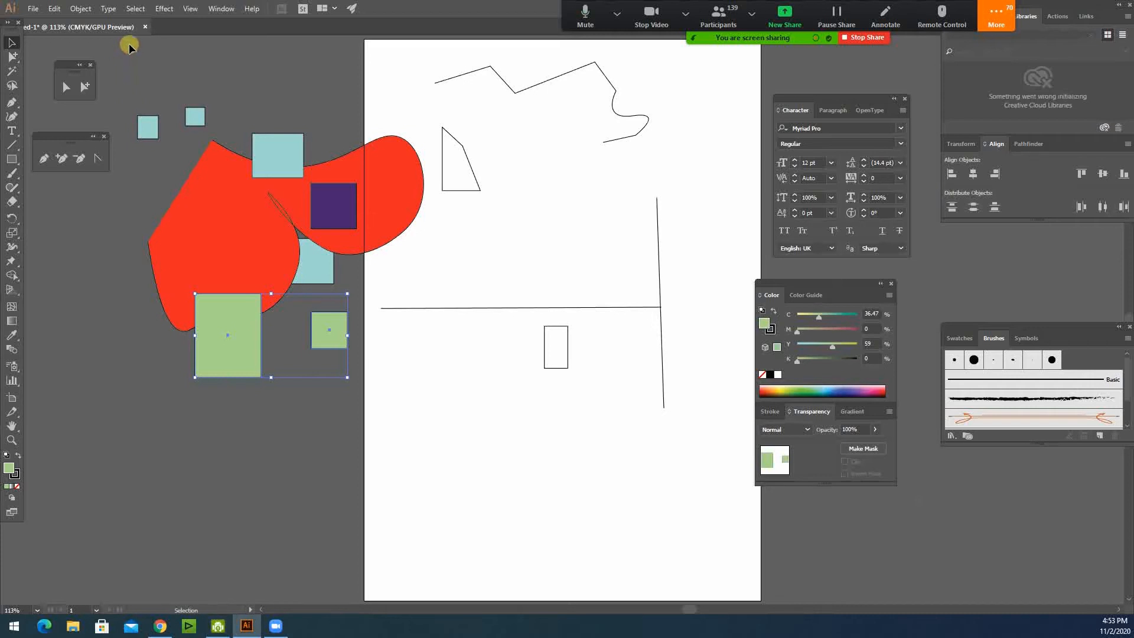
{"action": "left_click", "coordinate": [130, 47]}
Select both green rectangles with the Magic Wand, and draw three more green rectangles on the page below the horizontal line
{"action": "left_click", "coordinate": [11, 70]}
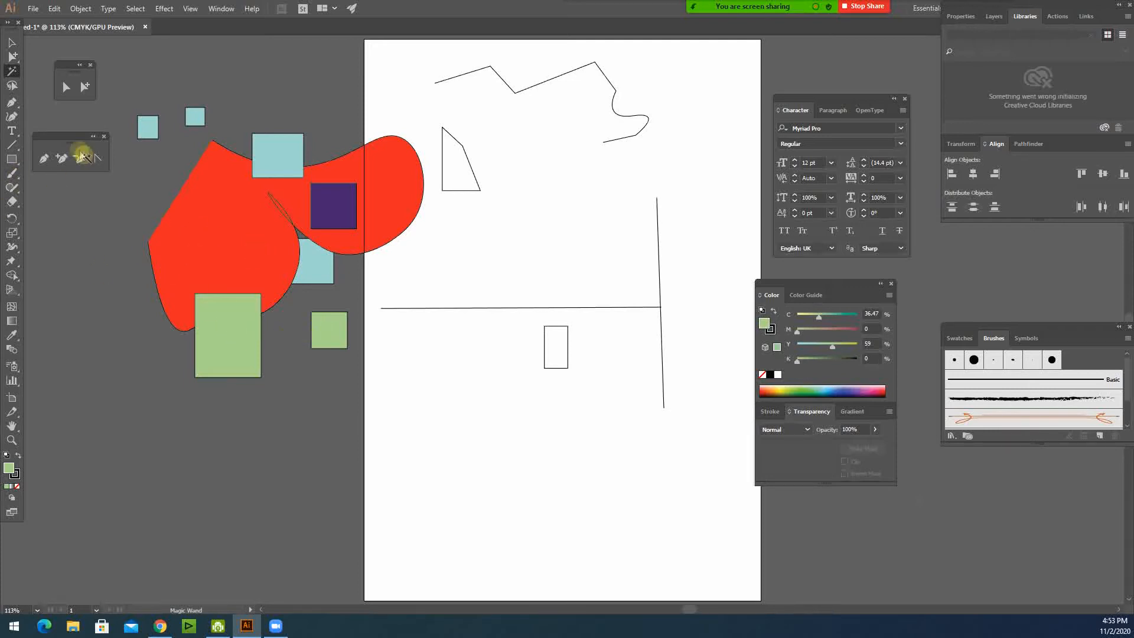
{"action": "left_click", "coordinate": [233, 330]}
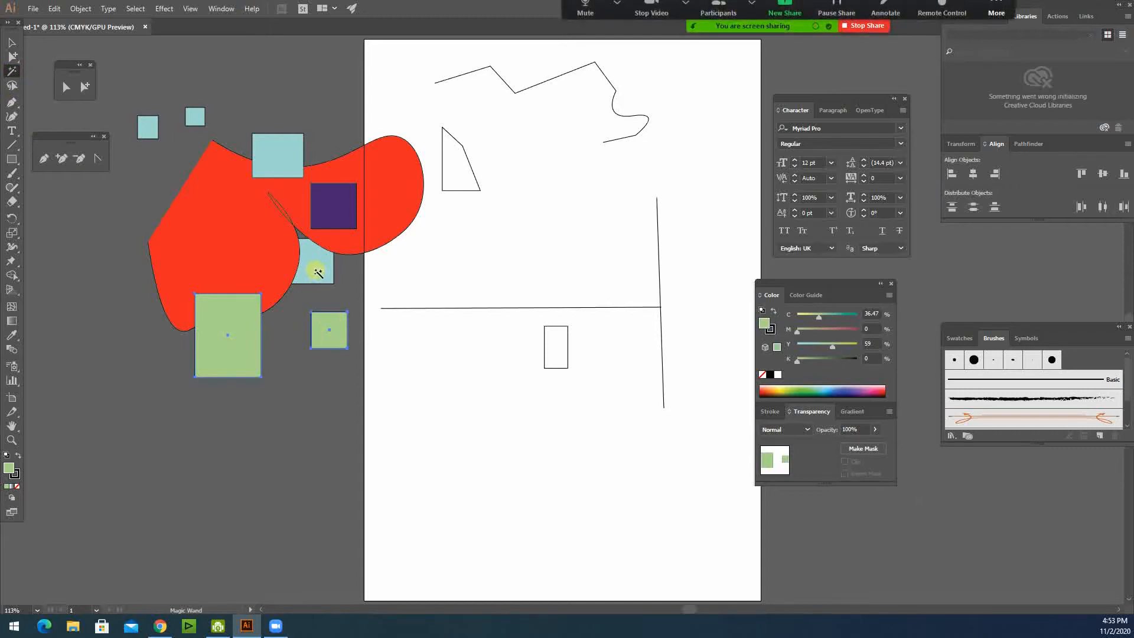
{"action": "left_click", "coordinate": [12, 159]}
{"action": "mouse_move", "coordinate": [407, 319]}
{"action": "left_mouse_down"}
{"action": "mouse_move", "coordinate": [447, 367]}
{"action": "mouse_move", "coordinate": [468, 435]}
{"action": "left_mouse_up"}
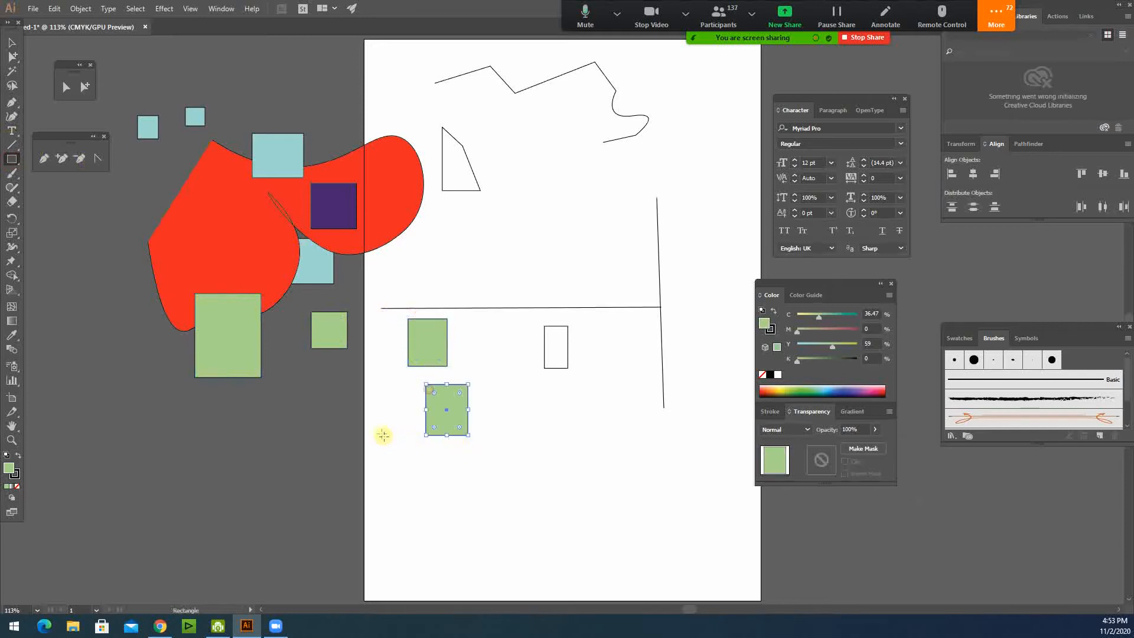
{"action": "left_click_drag", "start_coordinate": [364, 417], "coordinate": [404, 463]}
Recolor the green rectangle just below the horizontal line red by sampling the large red shape with the Eyedropper
{"action": "left_click", "coordinate": [13, 56]}
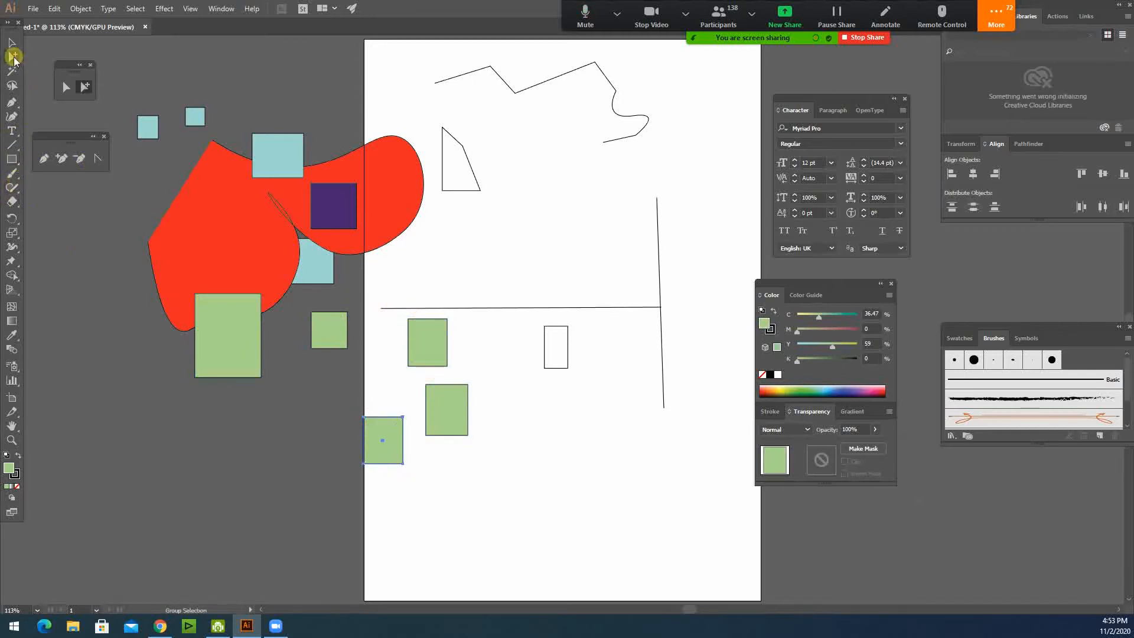
{"action": "left_click", "coordinate": [451, 409]}
{"action": "left_click", "coordinate": [422, 352]}
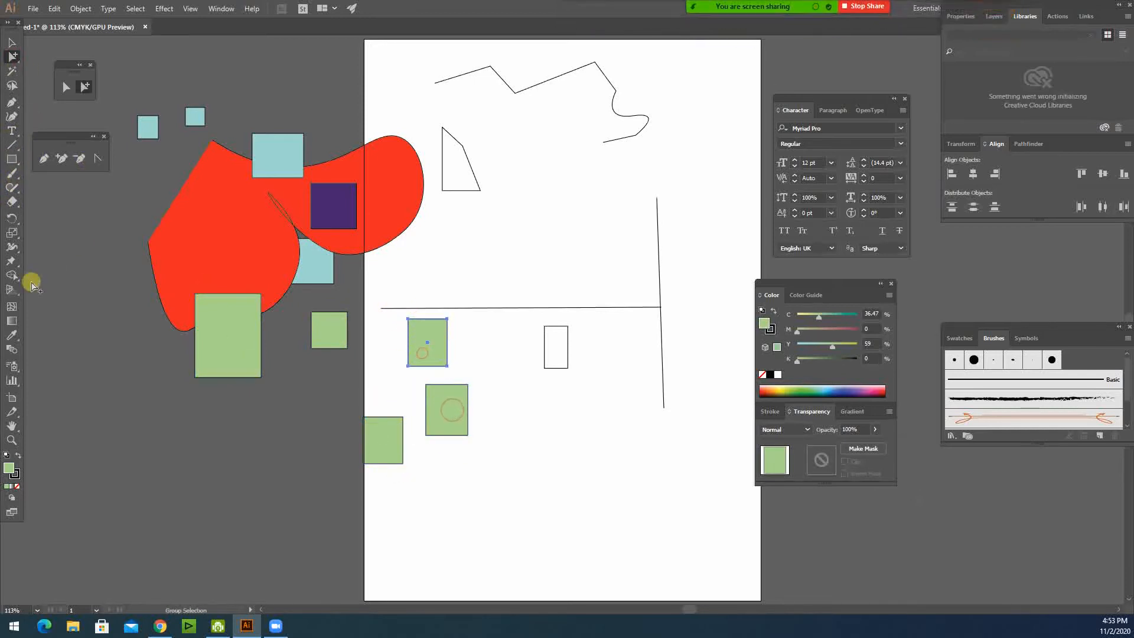
{"action": "left_click", "coordinate": [11, 335]}
{"action": "left_click", "coordinate": [262, 222]}
Move the purple square off the red shape and duplicate it into four purple squares spread across the page
{"action": "left_click_drag", "start_coordinate": [342, 206], "coordinate": [562, 220]}
{"action": "left_click_drag", "start_coordinate": [562, 220], "coordinate": [644, 437]}
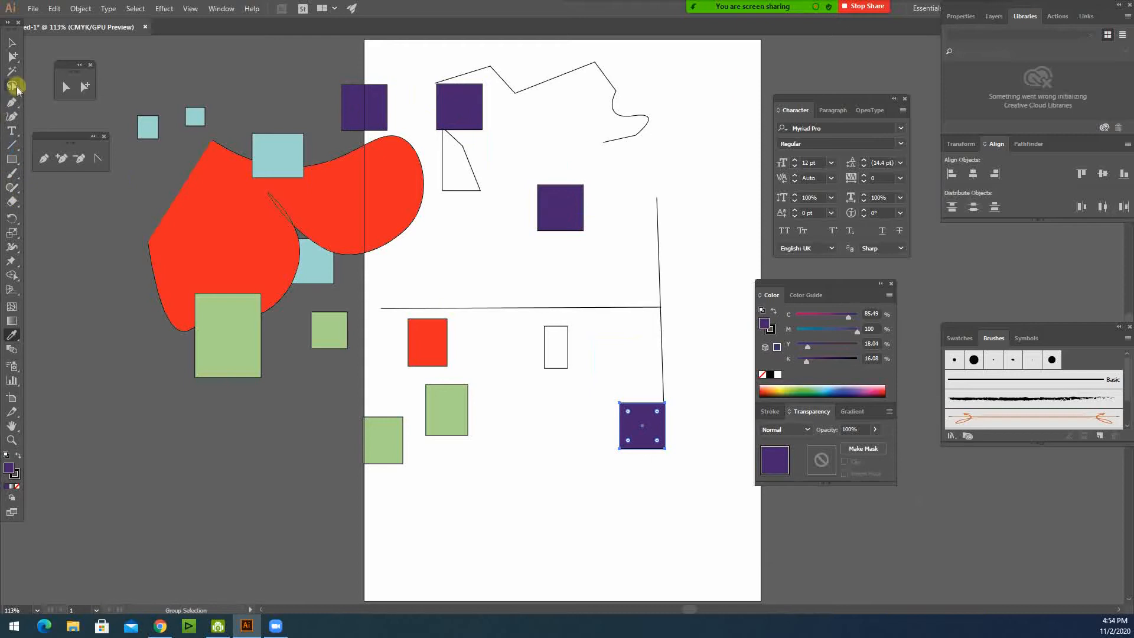
Select all objects of each fill color in turn with the Magic Wand: purple, red, green, and teal
{"action": "left_click", "coordinate": [12, 71]}
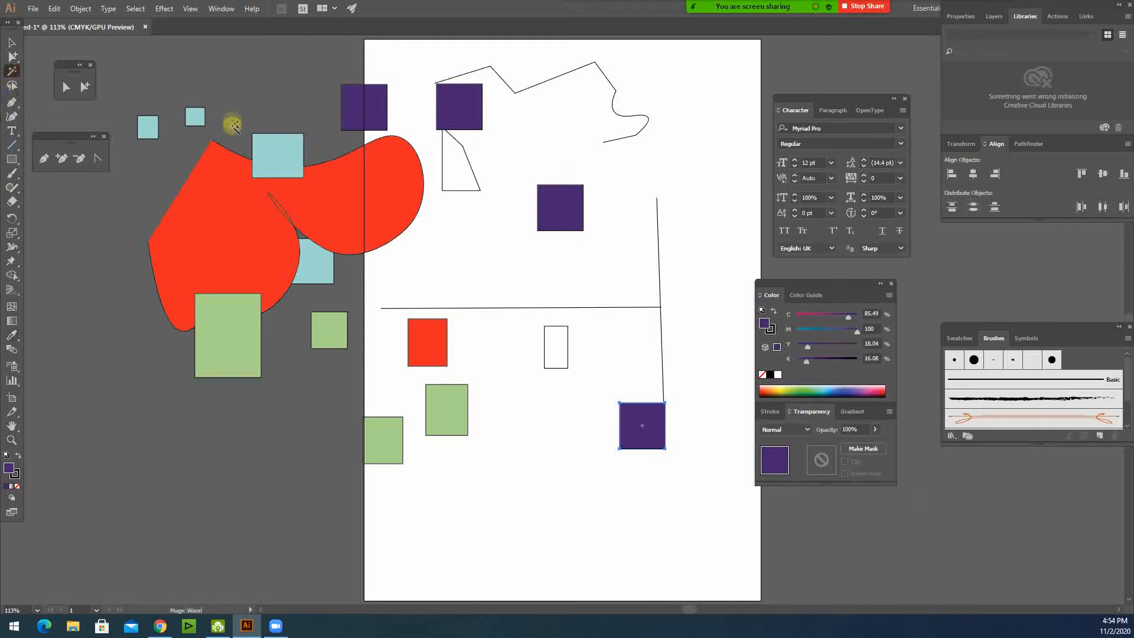
{"action": "left_click", "coordinate": [361, 102]}
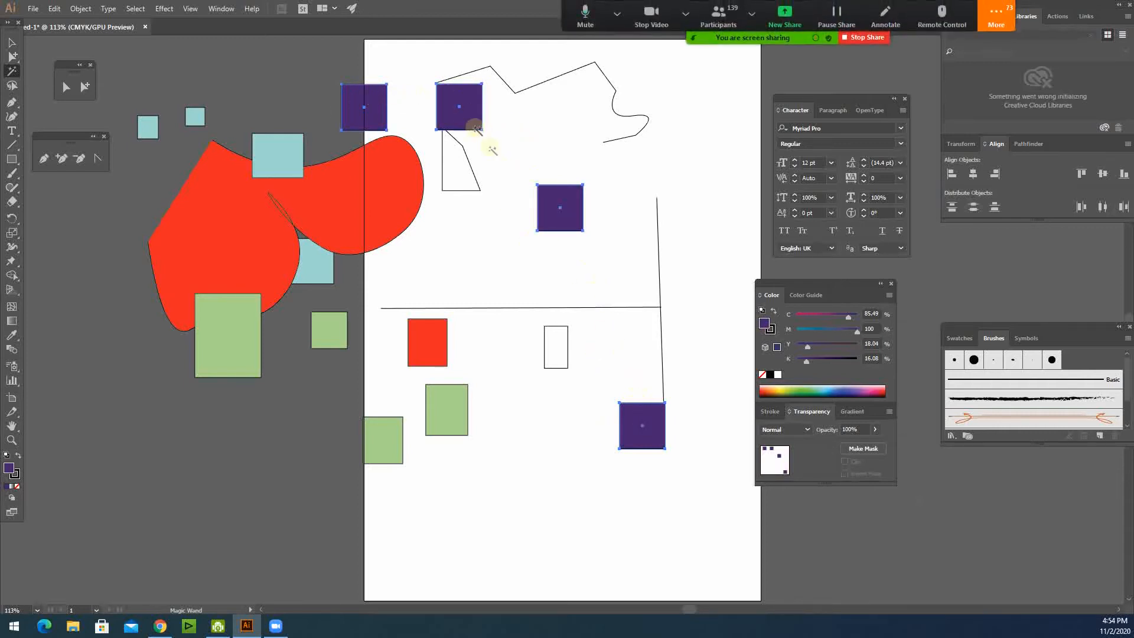
{"action": "left_click", "coordinate": [413, 340]}
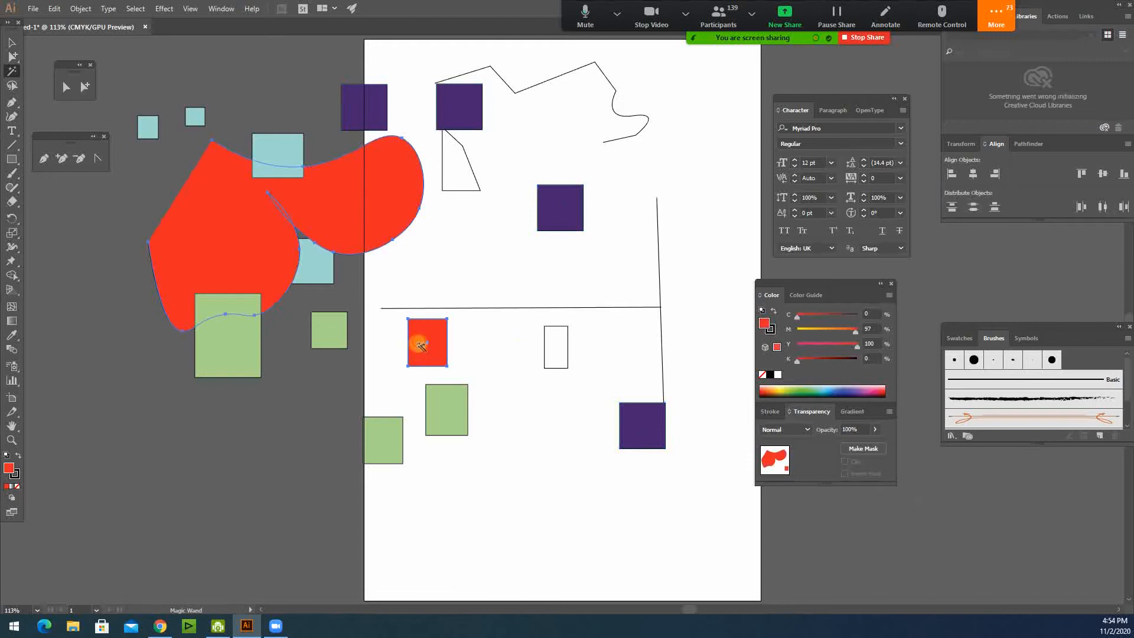
{"action": "left_click", "coordinate": [450, 406]}
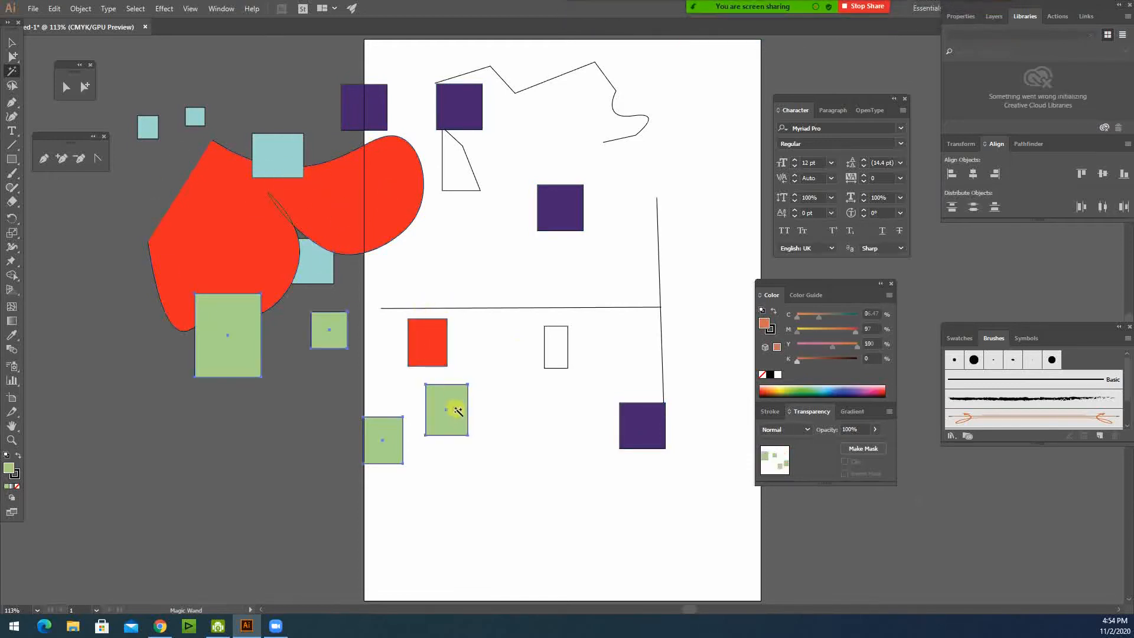
{"action": "left_click", "coordinate": [319, 265]}
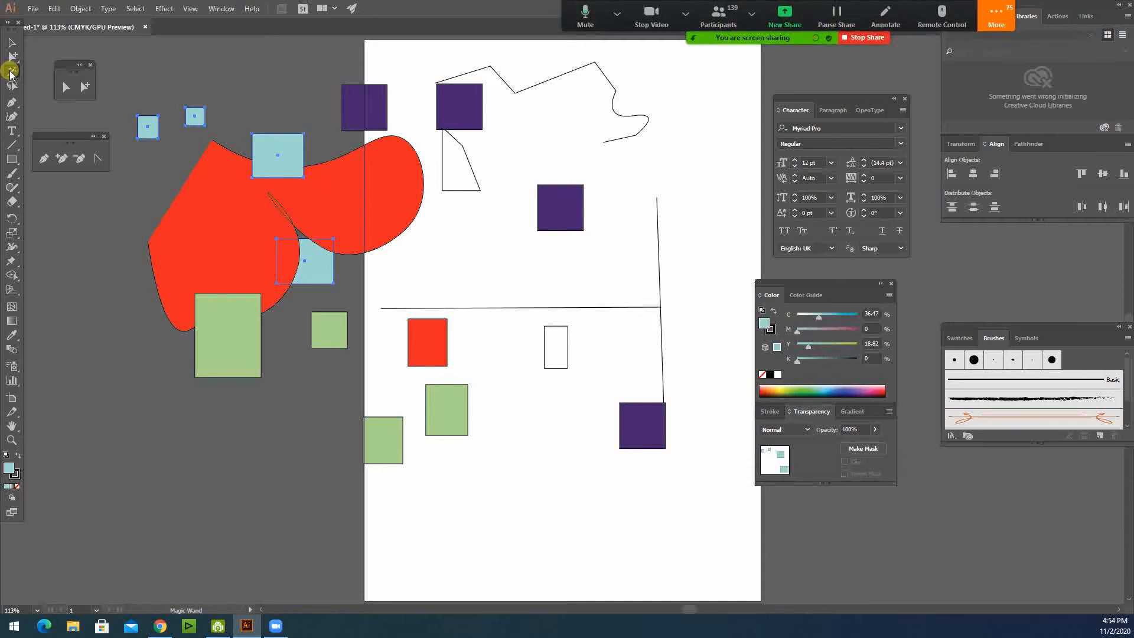
{"action": "left_click", "coordinate": [136, 8]}
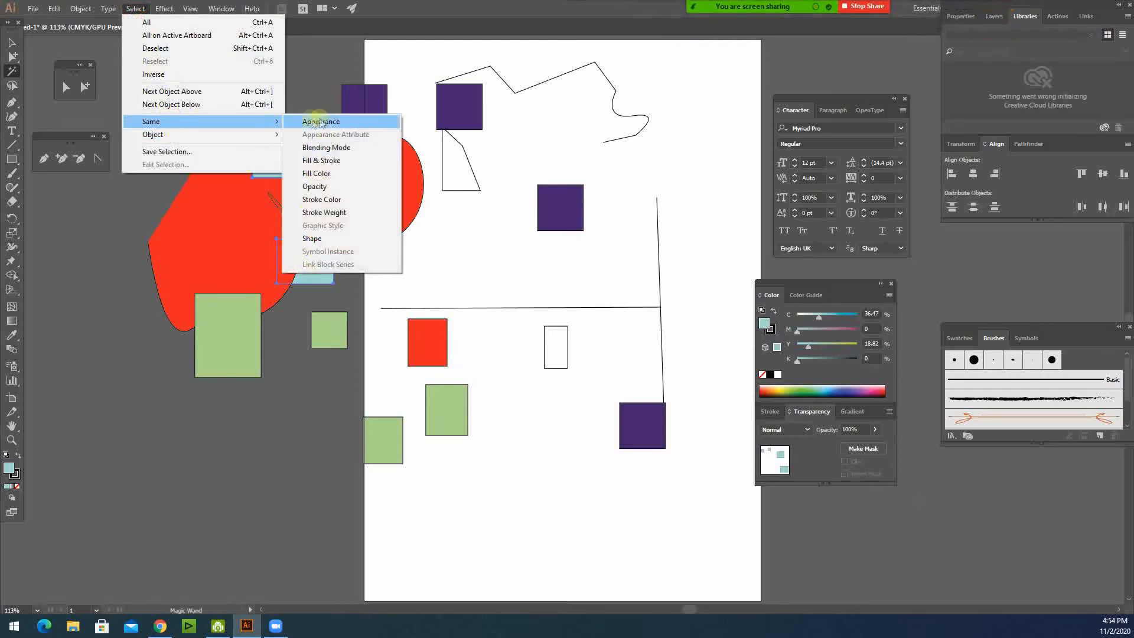
{"action": "left_click", "coordinate": [192, 136]}
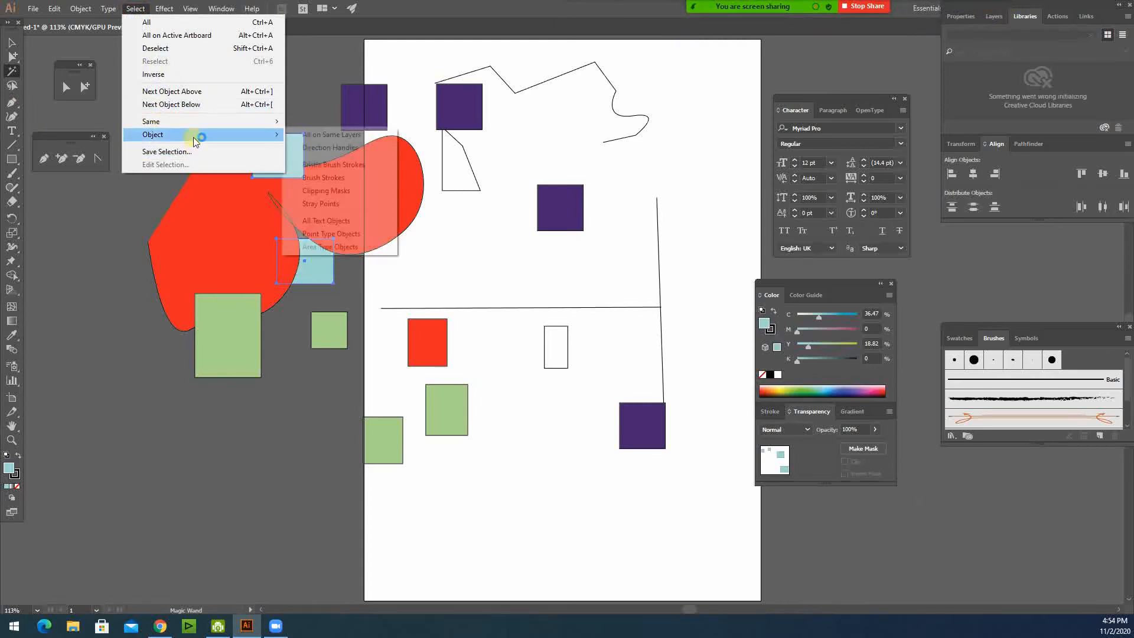
{"action": "left_click", "coordinate": [12, 67]}
{"action": "left_click", "coordinate": [12, 40]}
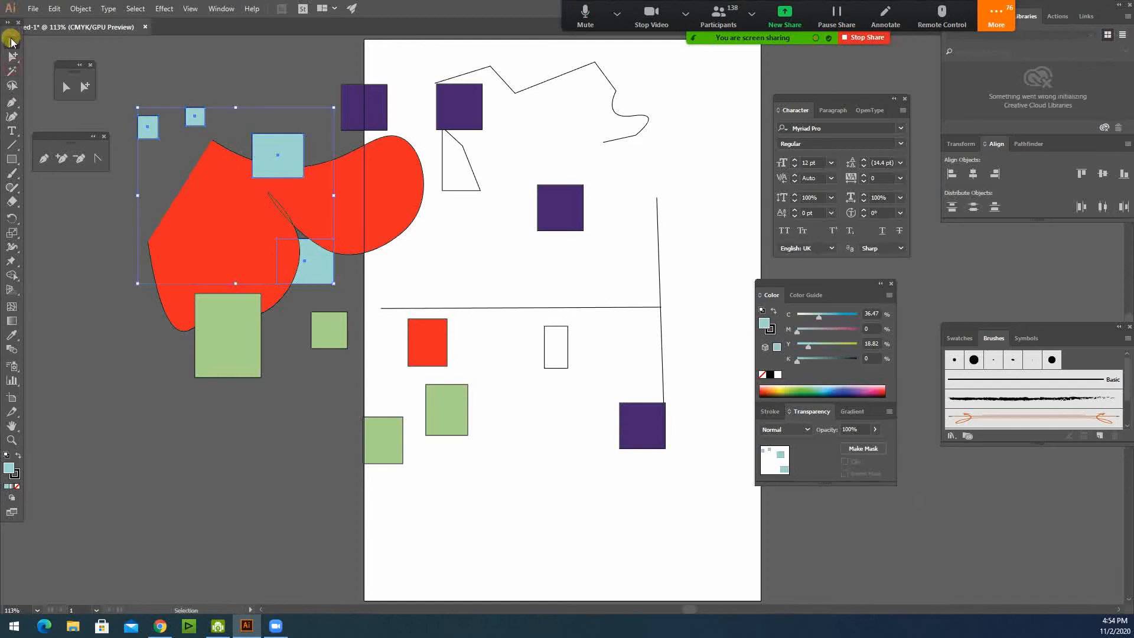
Select parts of the artwork with the Lasso tool by outlining the small teal squares and the large red shape's edge
{"action": "left_click", "coordinate": [13, 86]}
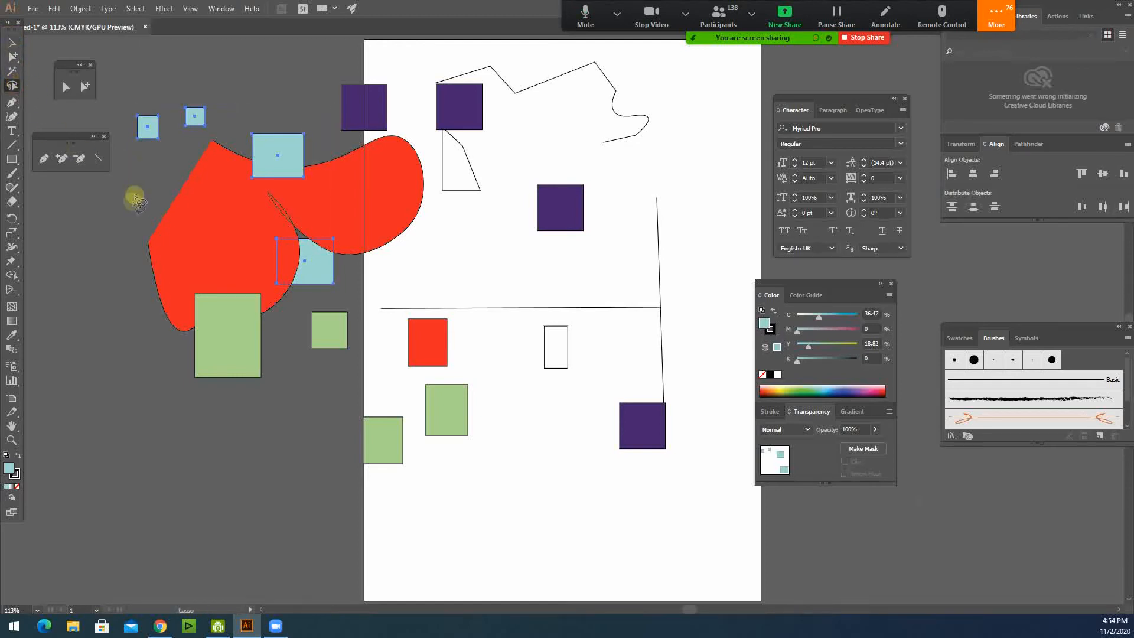
{"action": "left_click", "coordinate": [152, 214]}
{"action": "left_click_drag", "start_coordinate": [162, 142], "coordinate": [127, 211]}
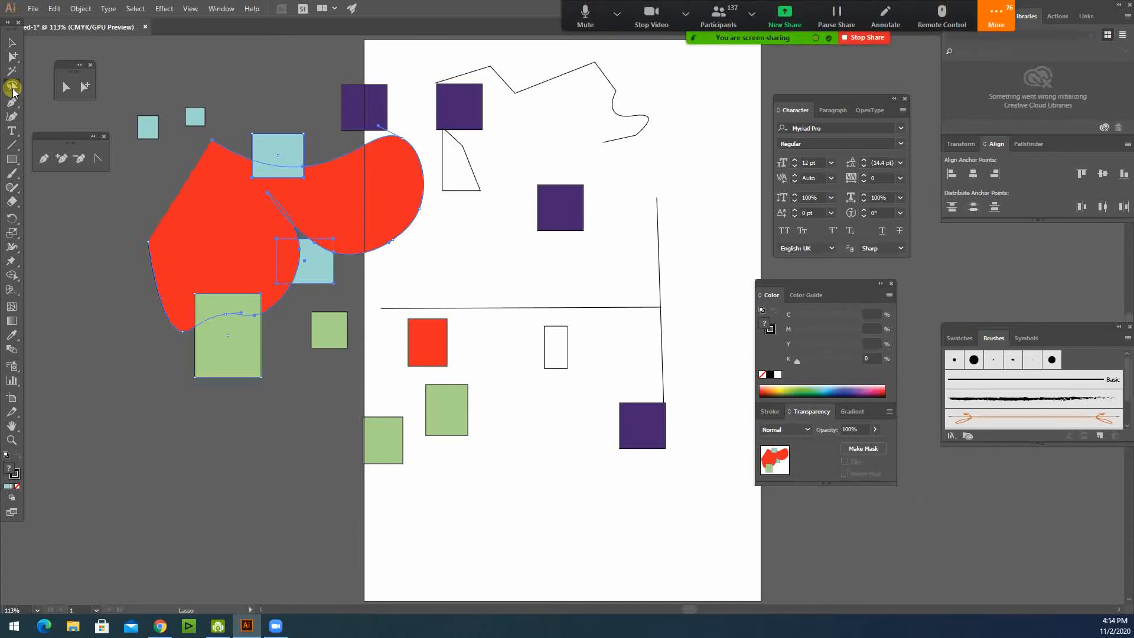
{"action": "left_click", "coordinate": [147, 161], "text": "ctrl"}
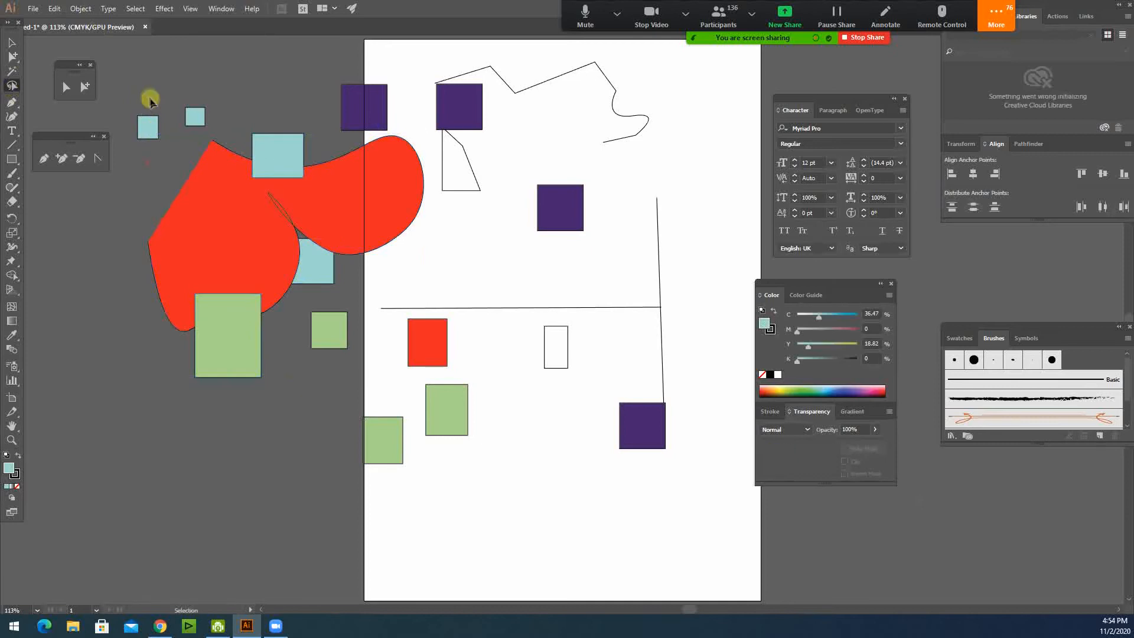
{"action": "key", "text": "ctrl+a"}
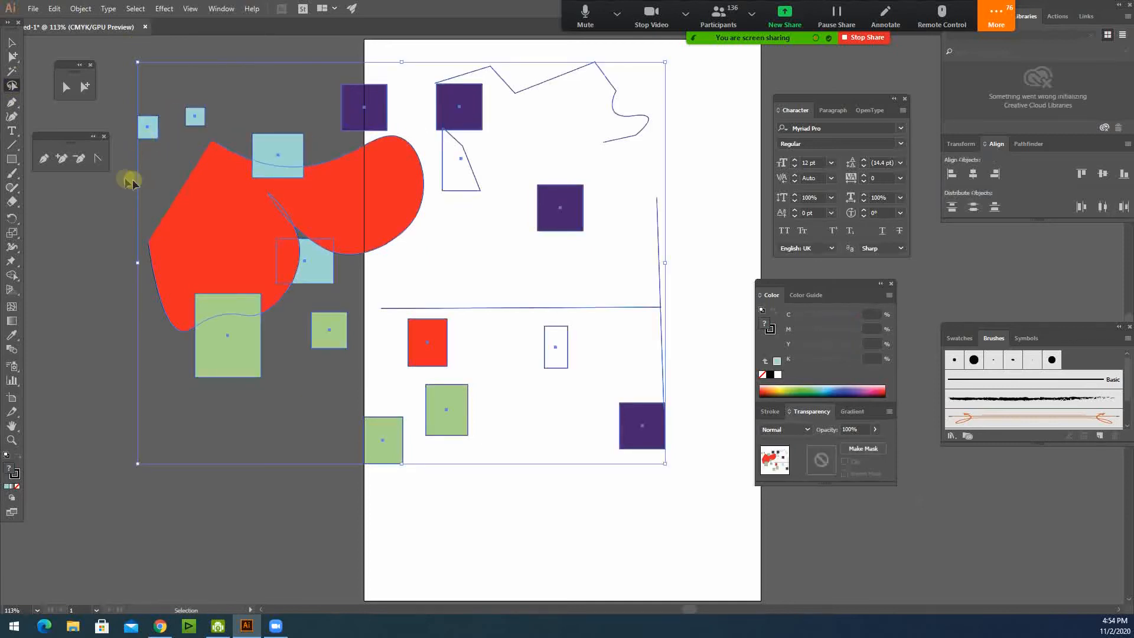
{"action": "mouse_move", "coordinate": [198, 62]}
{"action": "left_mouse_down"}
{"action": "mouse_move", "coordinate": [322, 272]}
{"action": "mouse_move", "coordinate": [148, 154]}
{"action": "left_mouse_up"}
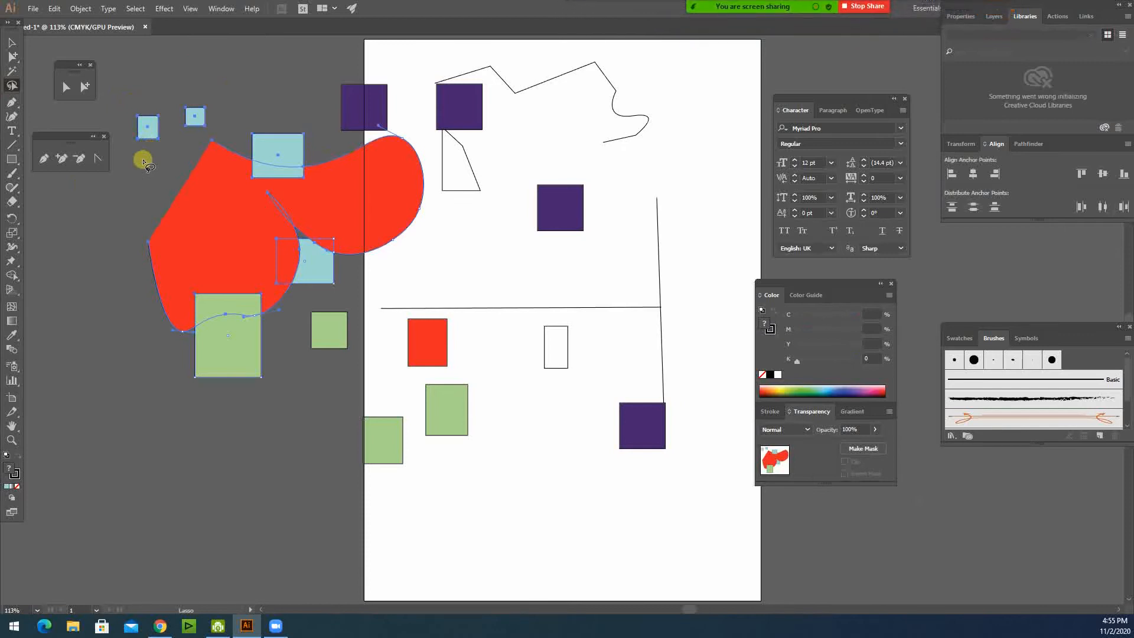
Move all the artwork slightly to the right
{"action": "left_click", "coordinate": [11, 43]}
{"action": "key", "text": "ctrl+a"}
{"action": "left_click_drag", "start_coordinate": [638, 419], "coordinate": [683, 416]}
Ungroup the artwork and move the large red shape slightly upward on its own
{"action": "right_click", "coordinate": [460, 220]}
{"action": "right_click", "coordinate": [435, 186]}
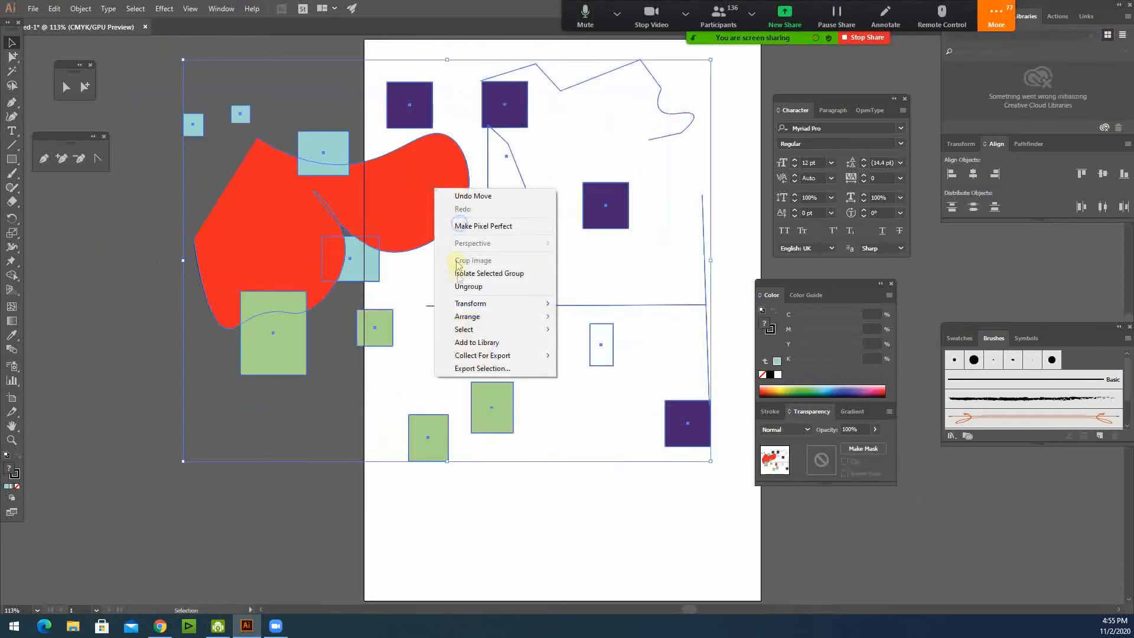
{"action": "left_click", "coordinate": [468, 285]}
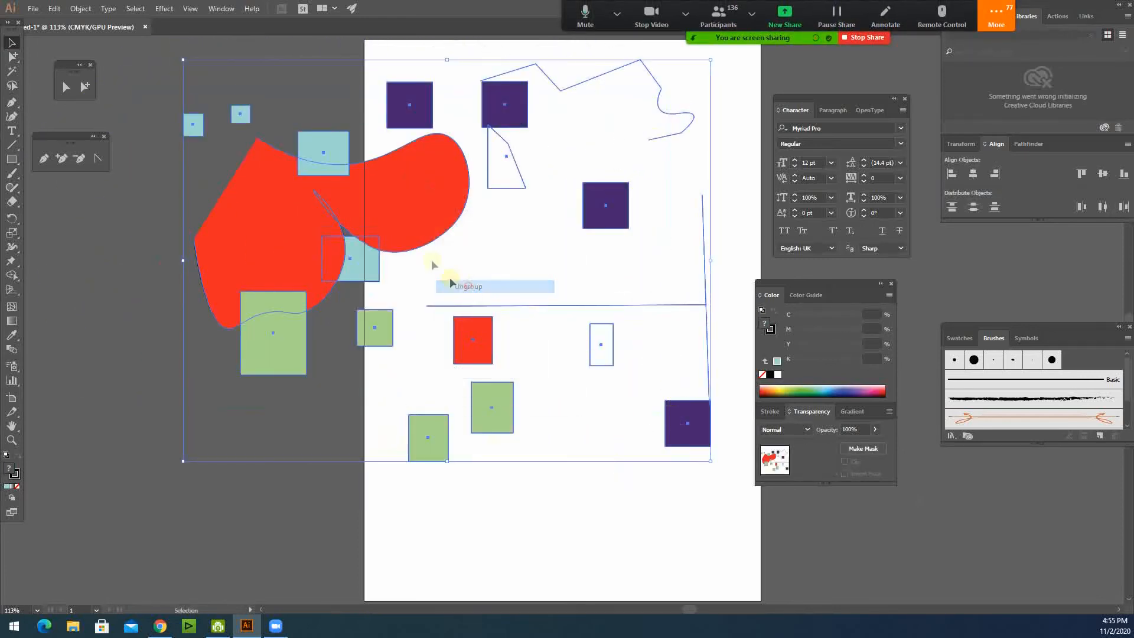
{"action": "left_click", "coordinate": [157, 314]}
{"action": "left_click_drag", "start_coordinate": [236, 298], "coordinate": [233, 273]}
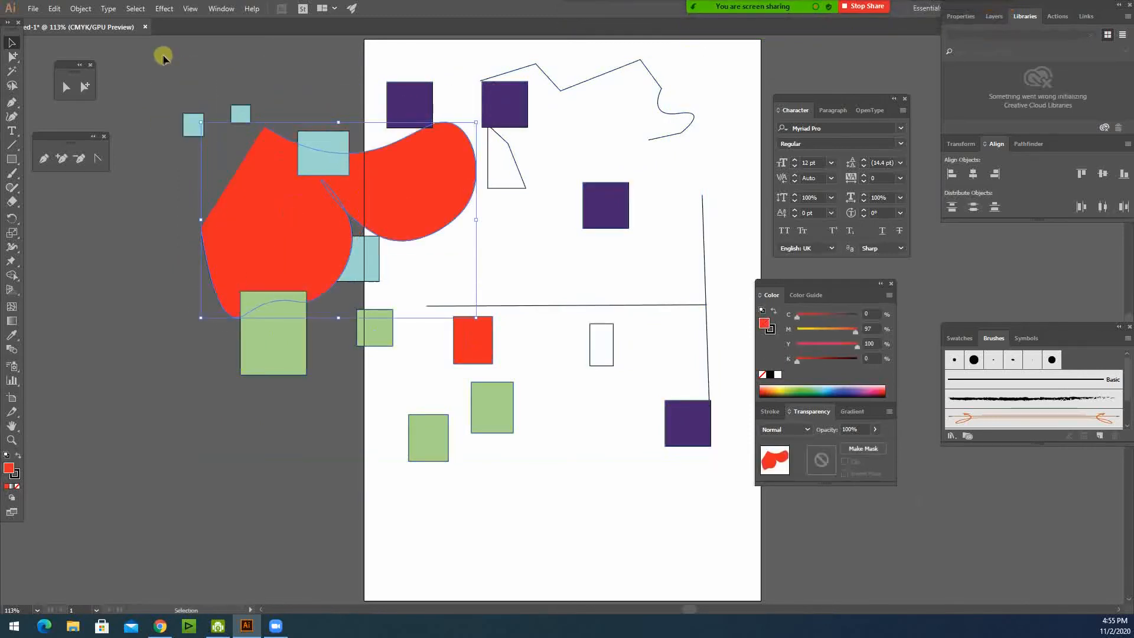
Group all the artwork and move it slightly down as one unit
{"action": "key", "text": "ctrl+a"}
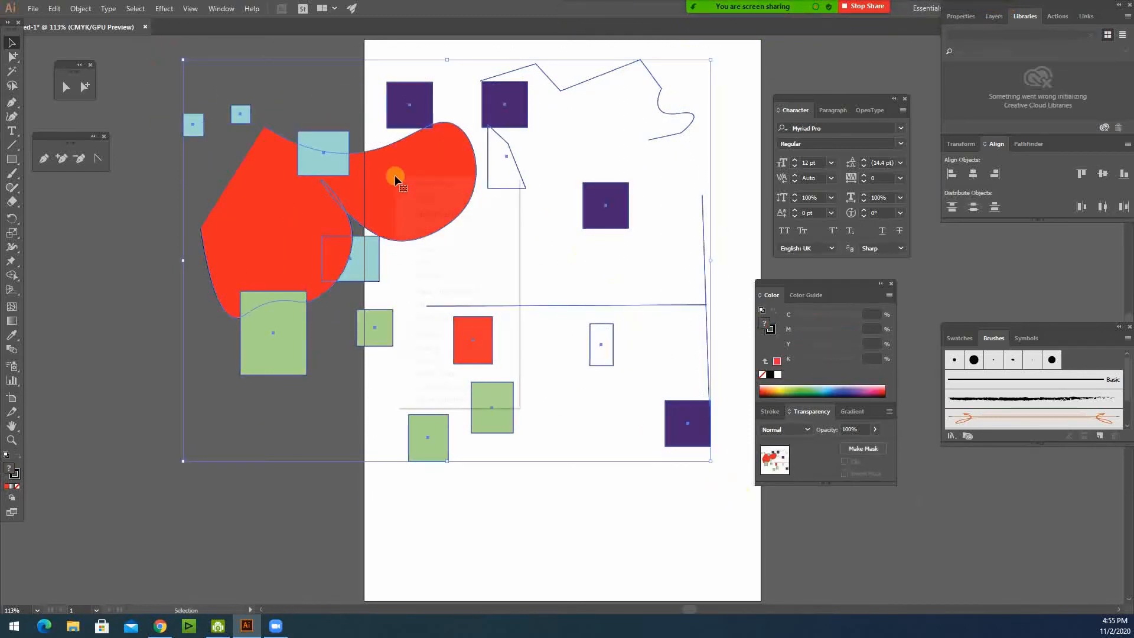
{"action": "right_click", "coordinate": [395, 175]}
{"action": "left_click", "coordinate": [438, 248]}
{"action": "left_click_drag", "start_coordinate": [260, 234], "coordinate": [264, 261]}
{"action": "left_click", "coordinate": [296, 228]}
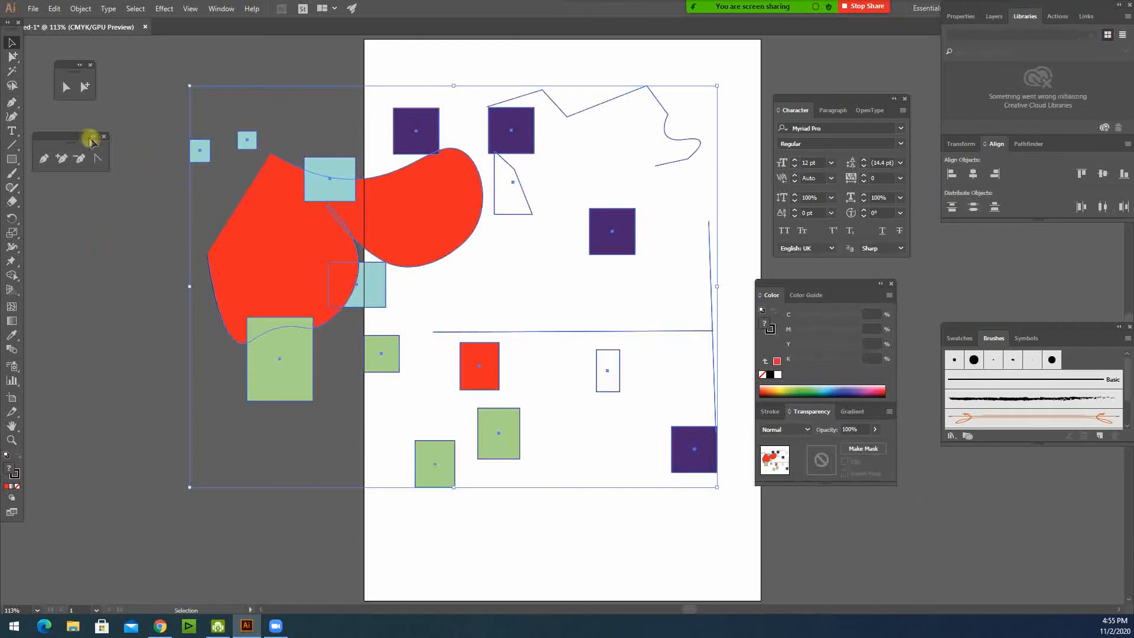
Lasso the left-side anchor points of the large red shape and stretch them outward to the left with Direct Selection
{"action": "left_click", "coordinate": [13, 86]}
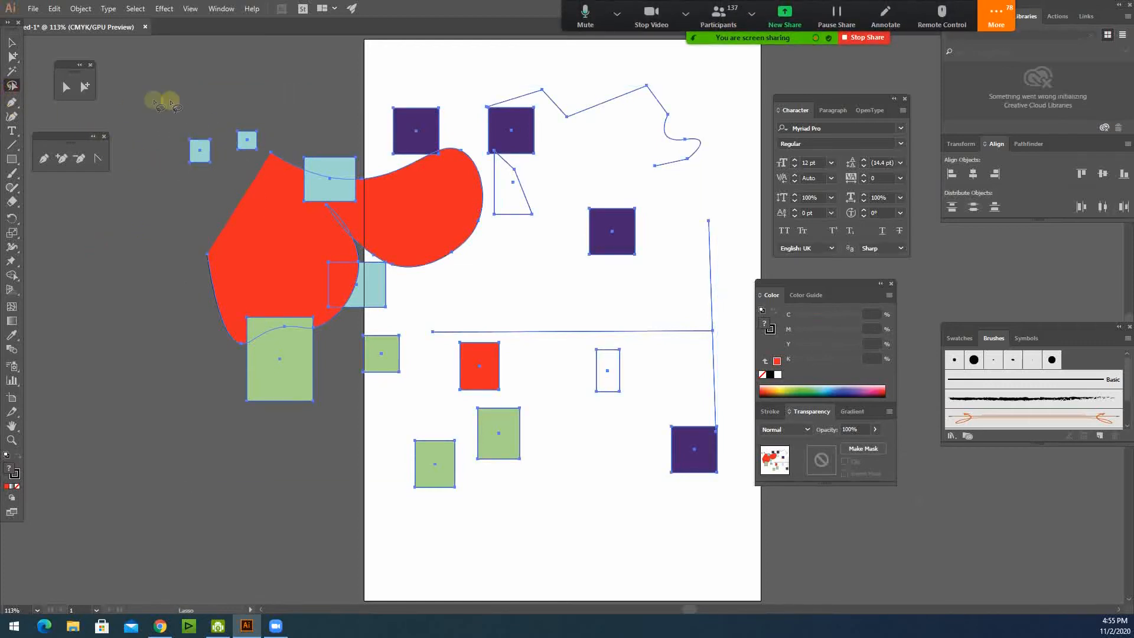
{"action": "mouse_move", "coordinate": [180, 116]}
{"action": "left_mouse_down"}
{"action": "mouse_move", "coordinate": [185, 169]}
{"action": "mouse_move", "coordinate": [181, 114]}
{"action": "mouse_move", "coordinate": [245, 140]}
{"action": "mouse_move", "coordinate": [228, 122]}
{"action": "left_mouse_up"}
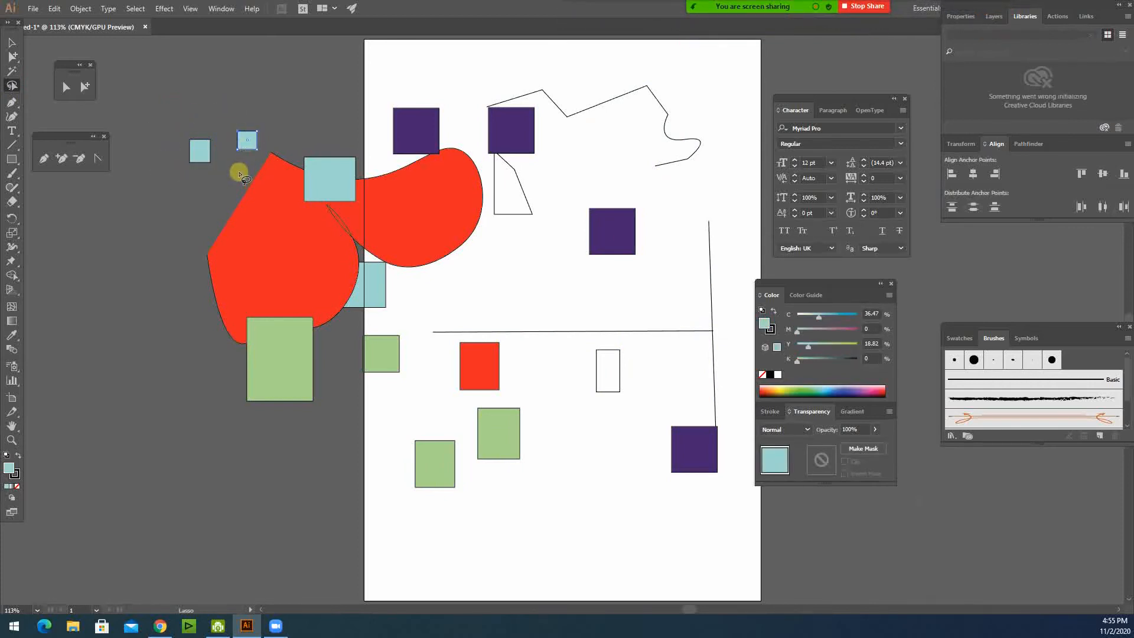
{"action": "mouse_move", "coordinate": [202, 220]}
{"action": "left_mouse_down"}
{"action": "mouse_move", "coordinate": [207, 260]}
{"action": "mouse_move", "coordinate": [177, 266]}
{"action": "left_mouse_up"}
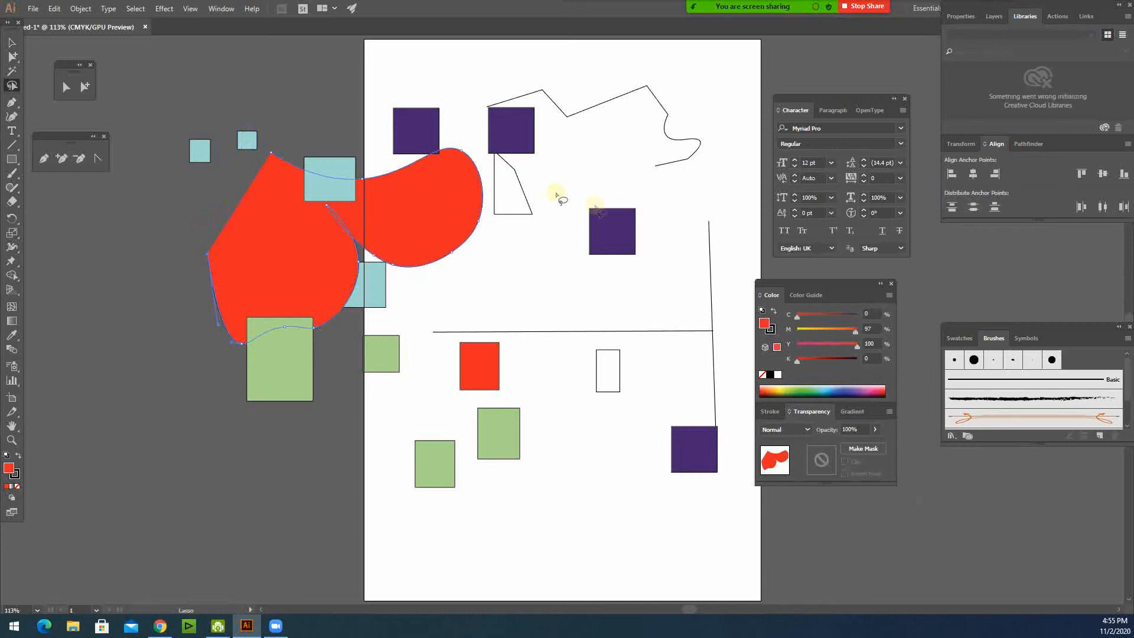
{"action": "mouse_move", "coordinate": [204, 229]}
{"action": "left_mouse_down"}
{"action": "mouse_move", "coordinate": [212, 256]}
{"action": "mouse_move", "coordinate": [195, 249]}
{"action": "mouse_move", "coordinate": [246, 348]}
{"action": "mouse_move", "coordinate": [172, 273]}
{"action": "mouse_move", "coordinate": [171, 239]}
{"action": "left_mouse_up"}
{"action": "left_click", "coordinate": [66, 87]}
{"action": "left_click_drag", "start_coordinate": [258, 338], "coordinate": [166, 346]}
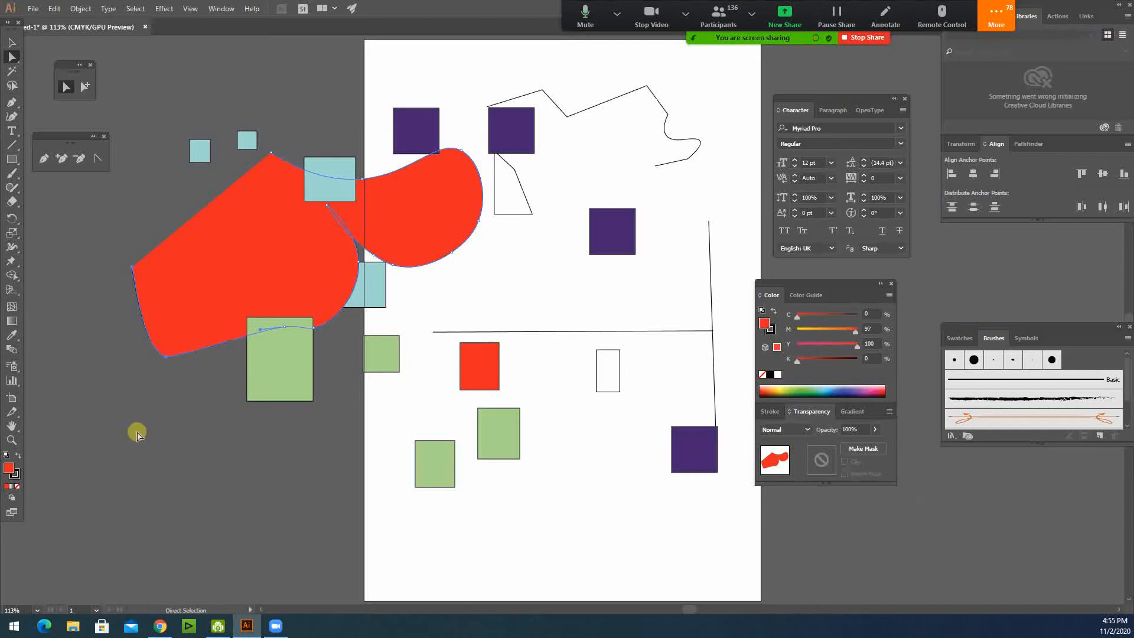
{"action": "left_click", "coordinate": [139, 433]}
Lasso the small red rectangle's lower-right corner point and pull it up and to the right with Direct Selection
{"action": "left_click", "coordinate": [5, 89]}
{"action": "mouse_move", "coordinate": [507, 381]}
{"action": "left_mouse_down"}
{"action": "mouse_move", "coordinate": [498, 392]}
{"action": "mouse_move", "coordinate": [513, 374]}
{"action": "left_mouse_up"}
{"action": "left_click", "coordinate": [64, 89]}
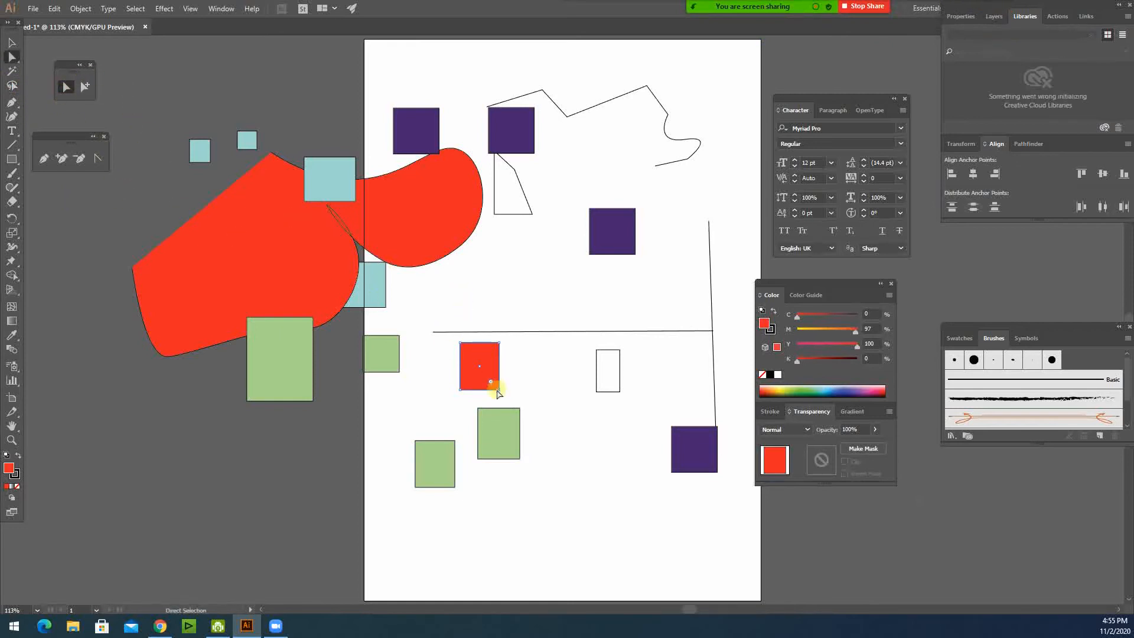
{"action": "left_click_drag", "start_coordinate": [499, 391], "coordinate": [524, 371]}
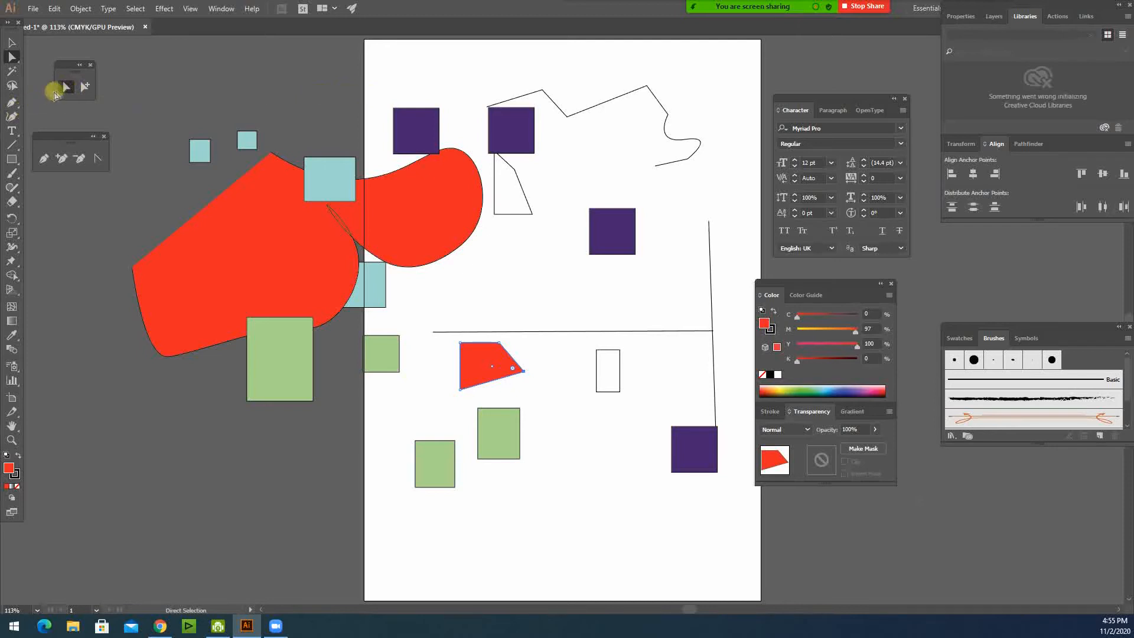
Lasso the anchor points on the curved end of the zigzag path and move them up and to the right
{"action": "left_click", "coordinate": [12, 85]}
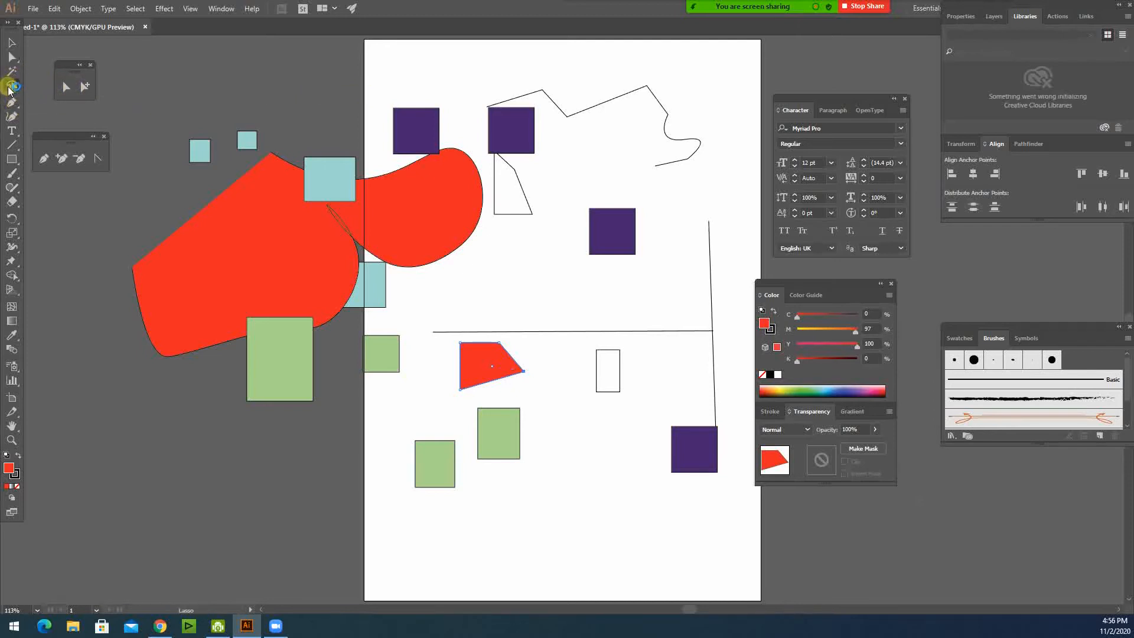
{"action": "mouse_move", "coordinate": [653, 172]}
{"action": "left_mouse_down"}
{"action": "mouse_move", "coordinate": [682, 121]}
{"action": "mouse_move", "coordinate": [669, 99]}
{"action": "mouse_move", "coordinate": [656, 124]}
{"action": "mouse_move", "coordinate": [667, 144]}
{"action": "mouse_move", "coordinate": [697, 142]}
{"action": "left_mouse_up"}
{"action": "left_click", "coordinate": [12, 56]}
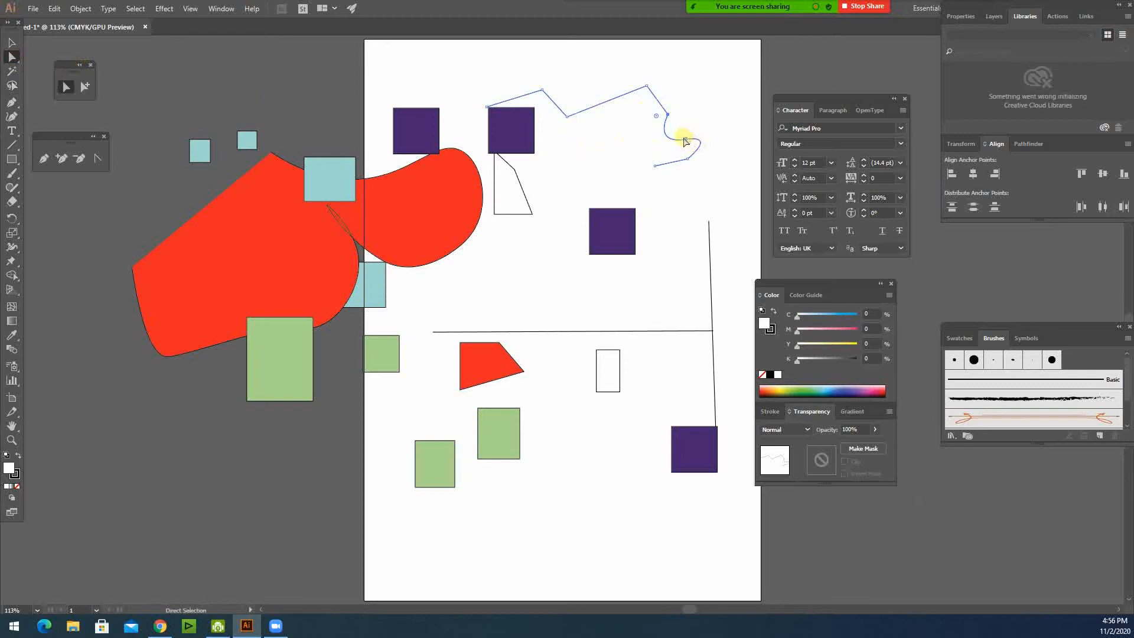
{"action": "left_click_drag", "start_coordinate": [685, 140], "coordinate": [705, 120]}
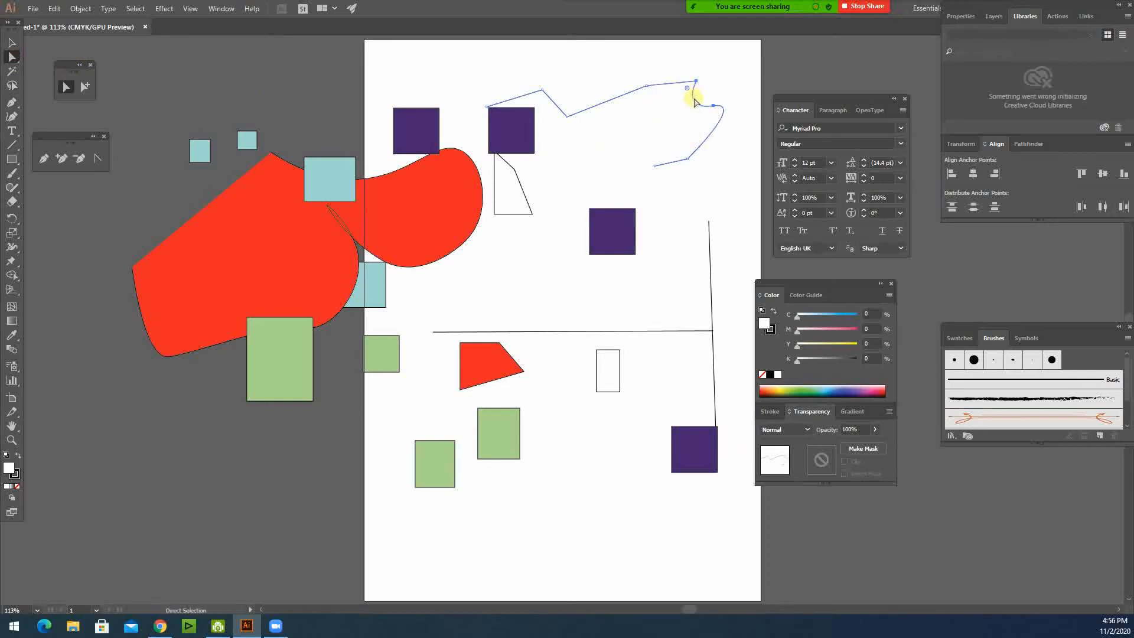
{"action": "left_click", "coordinate": [581, 75]}
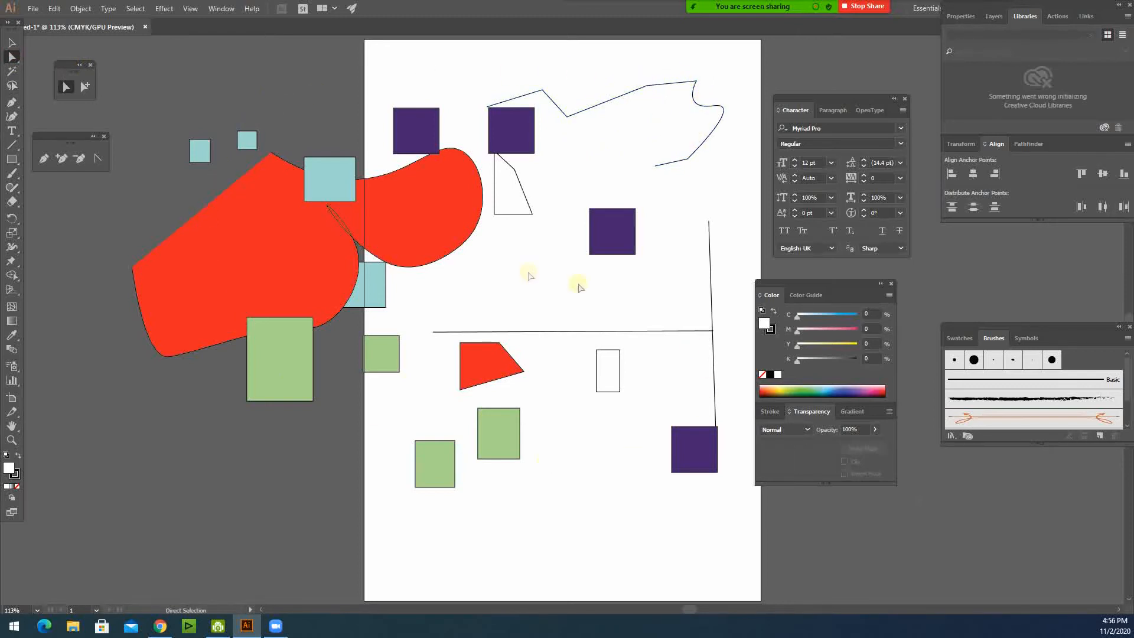
Select all the artwork, ungroup it, and clear the selection
{"action": "left_click", "coordinate": [11, 43]}
{"action": "key", "text": "ctrl+a"}
{"action": "right_click", "coordinate": [293, 242]}
{"action": "left_click", "coordinate": [355, 341]}
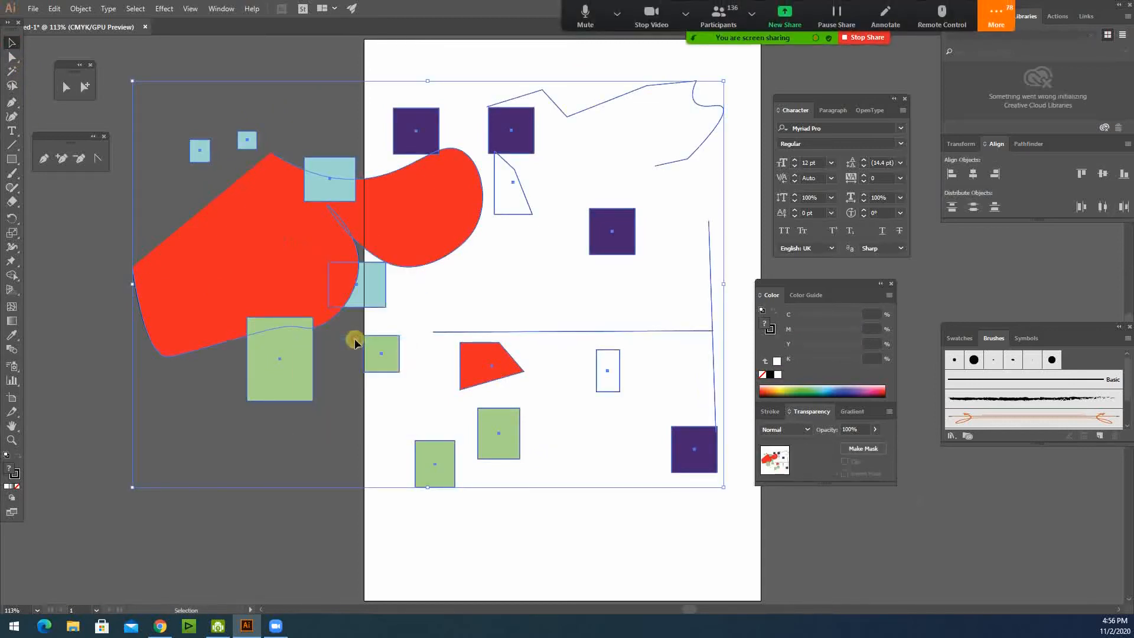
{"action": "left_click", "coordinate": [292, 104]}
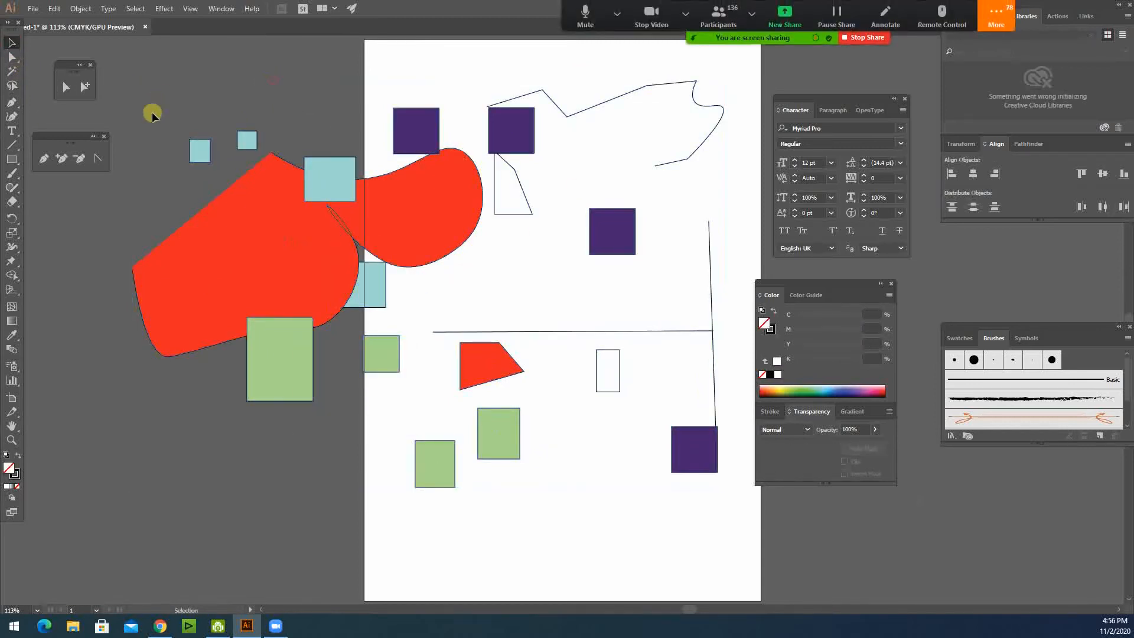
Move the floating Pen tools panel up beside the floating Direct Selection tools panel
{"action": "left_click", "coordinate": [11, 102]}
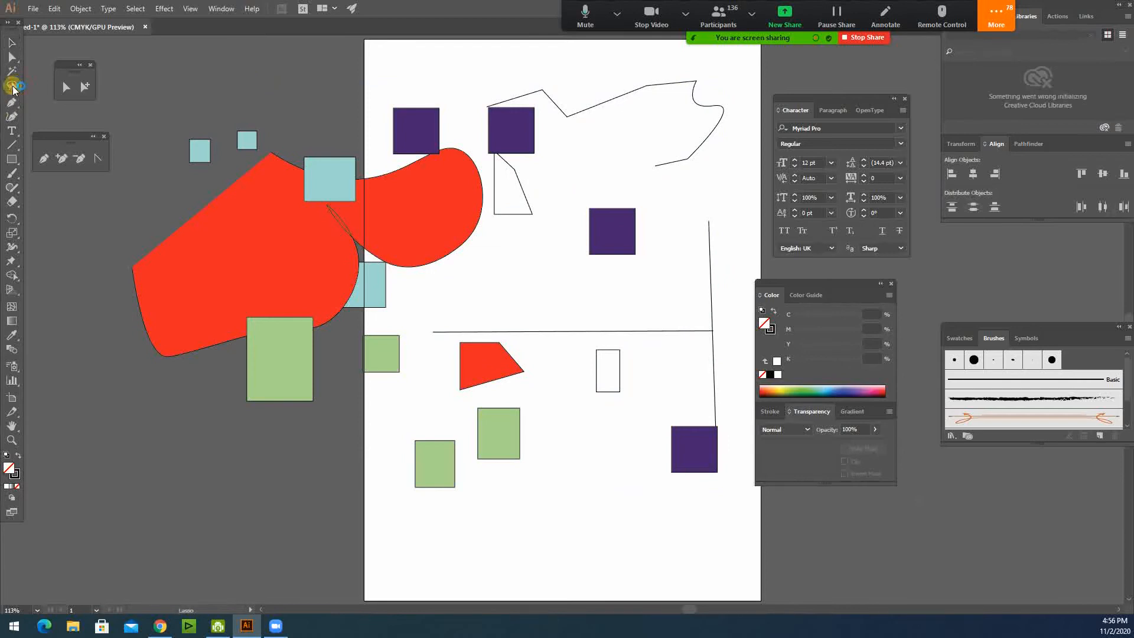
{"action": "left_click", "coordinate": [9, 106]}
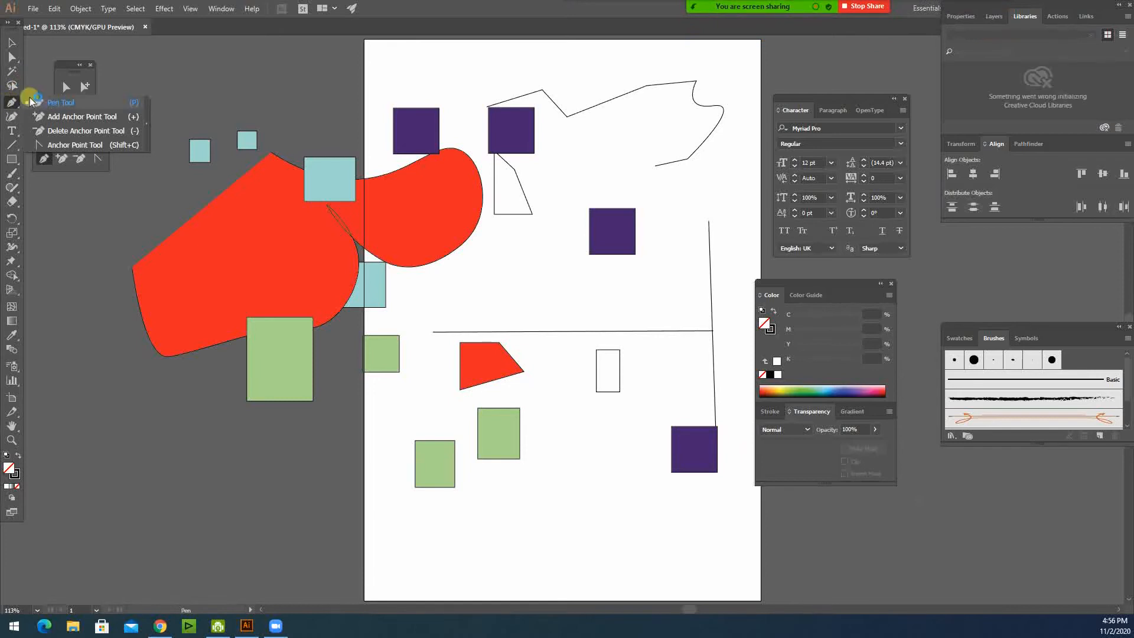
{"action": "left_click", "coordinate": [10, 103]}
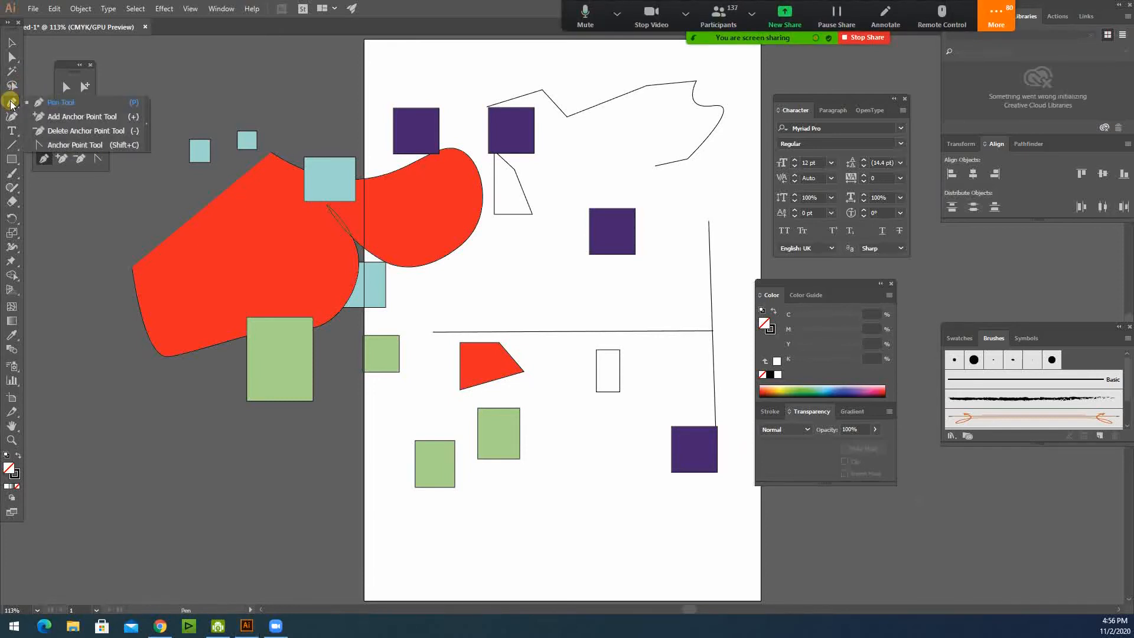
{"action": "left_click_drag", "start_coordinate": [91, 146], "coordinate": [147, 118]}
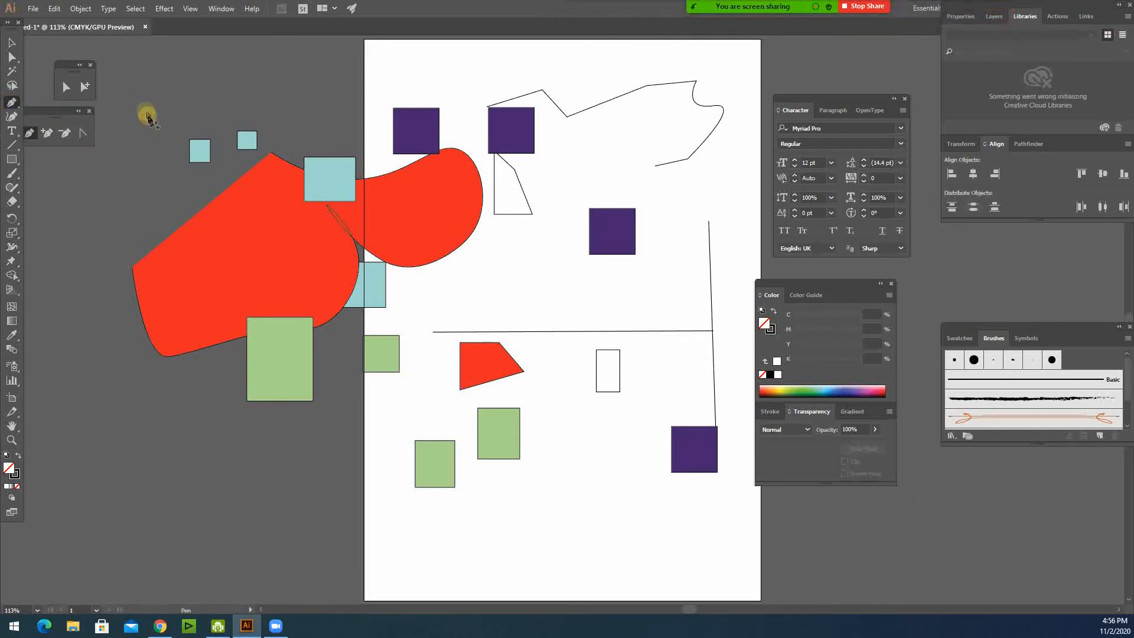
{"action": "left_click_drag", "start_coordinate": [46, 110], "coordinate": [152, 68]}
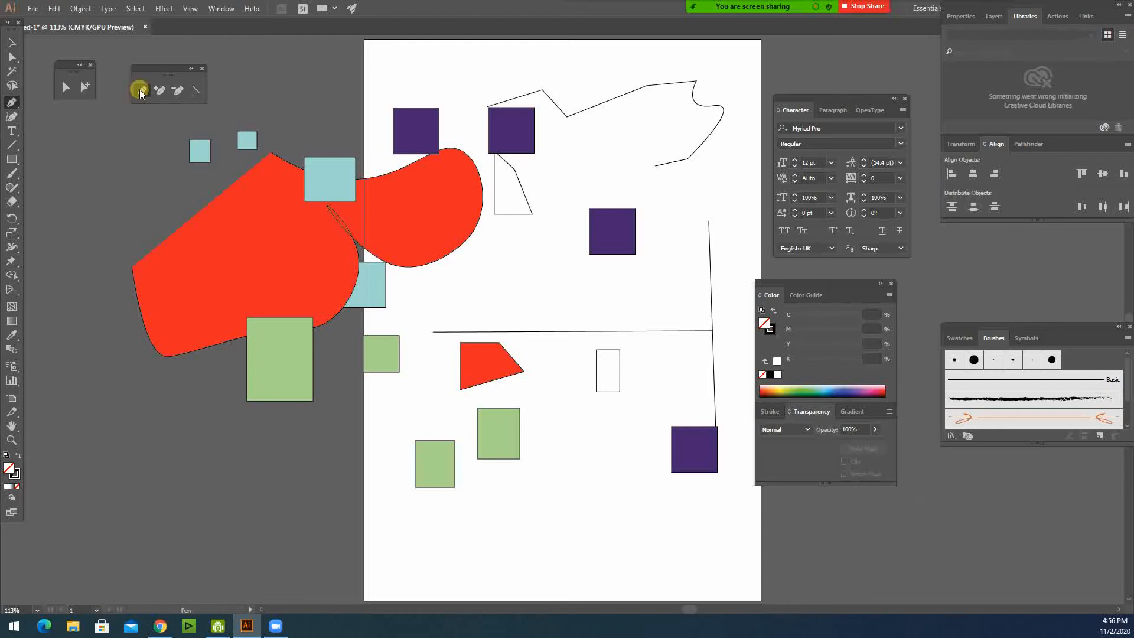
Activate the Add Anchor Point, Delete Anchor Point and Anchor Point tools in turn
{"action": "left_click", "coordinate": [160, 89]}
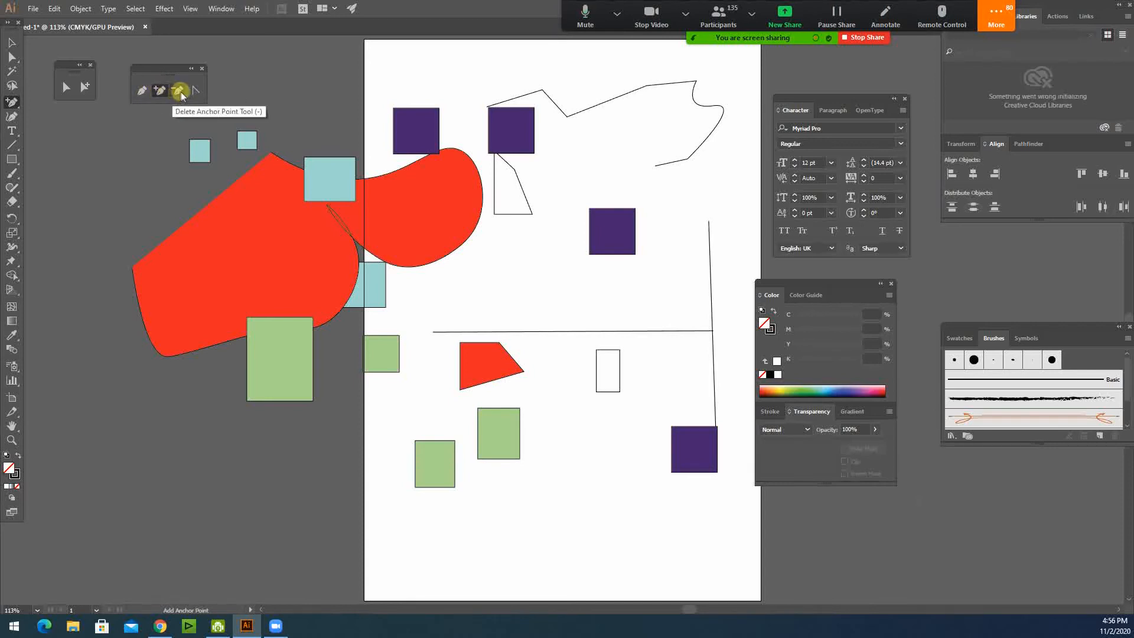
{"action": "left_click", "coordinate": [179, 94]}
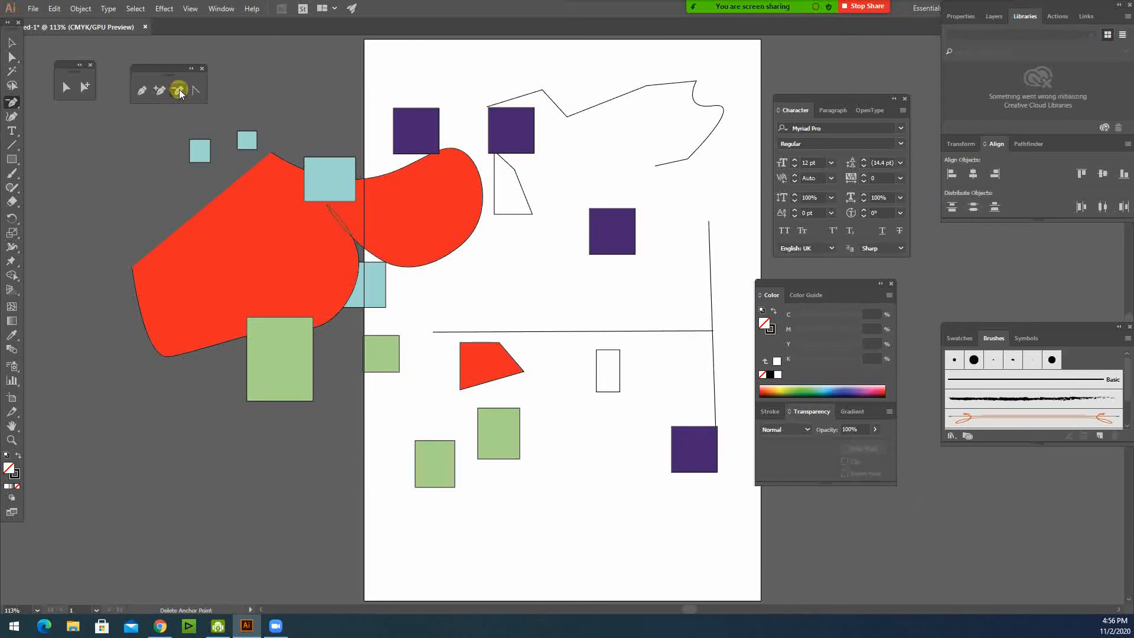
{"action": "left_click", "coordinate": [158, 91]}
{"action": "left_click", "coordinate": [178, 91]}
{"action": "left_click", "coordinate": [195, 92]}
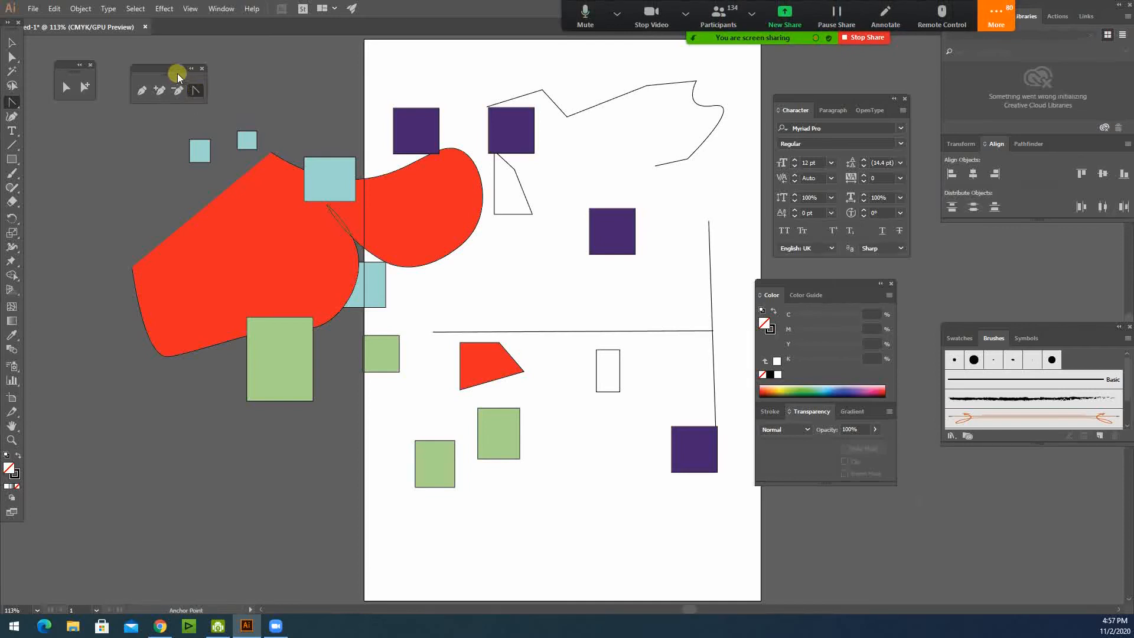
Enlarge the artboard by extending its lower-right and upper-left corners outward so it surrounds all the artwork
{"action": "left_click_drag", "start_coordinate": [166, 69], "coordinate": [160, 66]}
{"action": "left_click", "coordinate": [137, 89]}
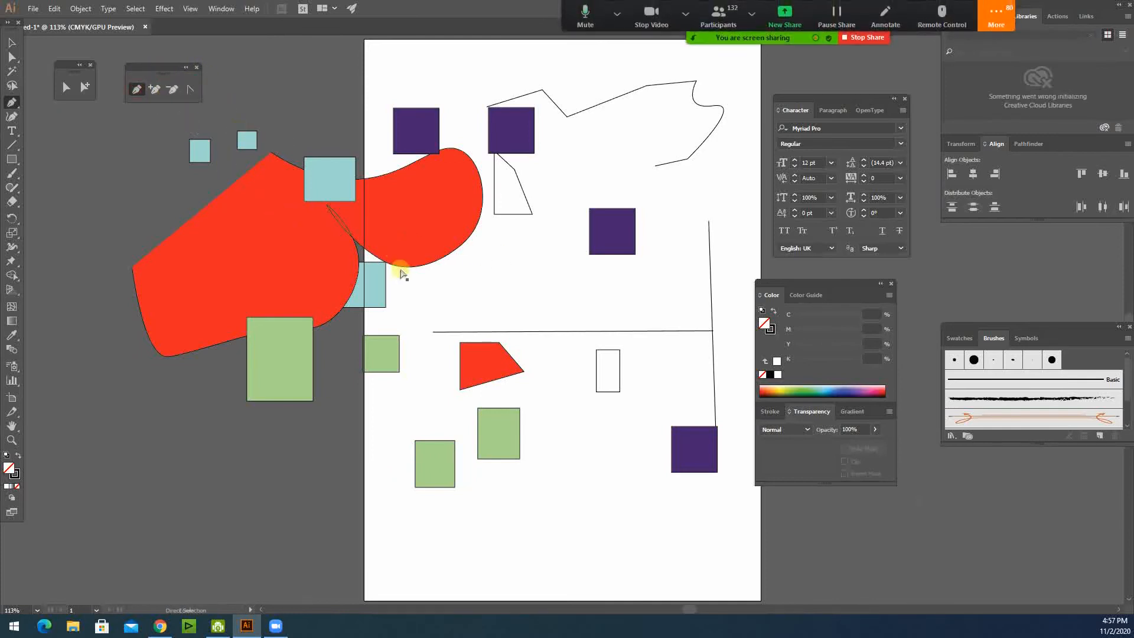
{"action": "left_click_drag", "start_coordinate": [397, 261], "coordinate": [31, 245]}
{"action": "left_click_drag", "start_coordinate": [186, 256], "coordinate": [145, 288]}
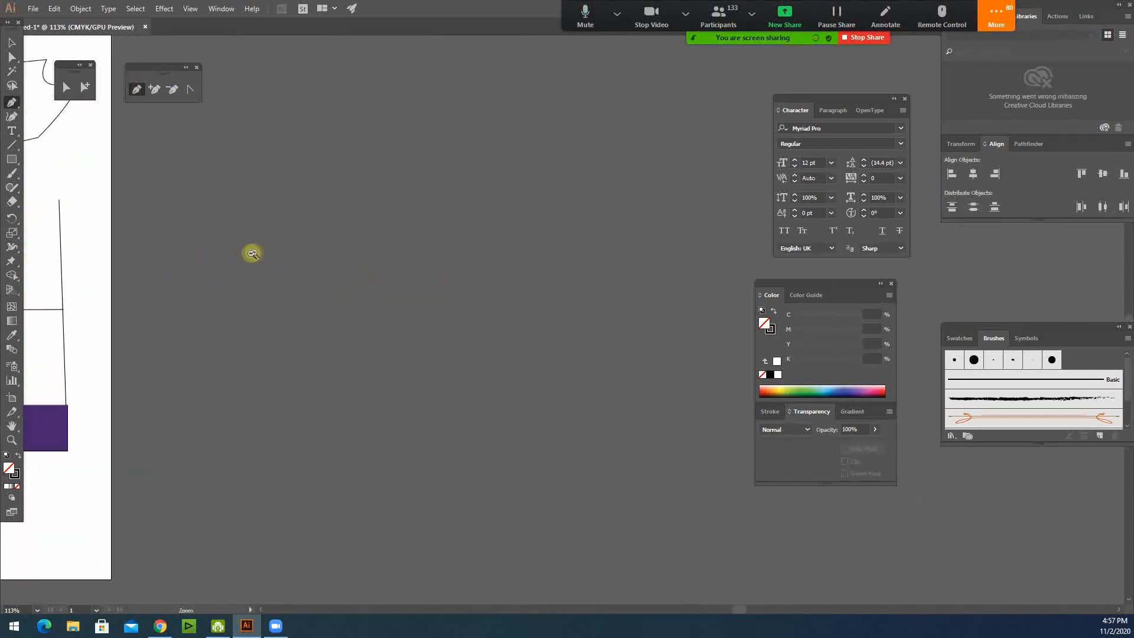
{"action": "left_click_drag", "start_coordinate": [253, 252], "coordinate": [828, 345]}
{"action": "scroll", "coordinate": [828, 345], "scroll_direction": "down", "scroll_amount": 4}
{"action": "left_click_drag", "start_coordinate": [513, 357], "coordinate": [1, 185]}
{"action": "left_click_drag", "start_coordinate": [254, 254], "coordinate": [557, 320]}
{"action": "scroll", "coordinate": [557, 320], "scroll_direction": "down", "scroll_amount": 1}
{"action": "left_click_drag", "start_coordinate": [612, 266], "coordinate": [282, 211]}
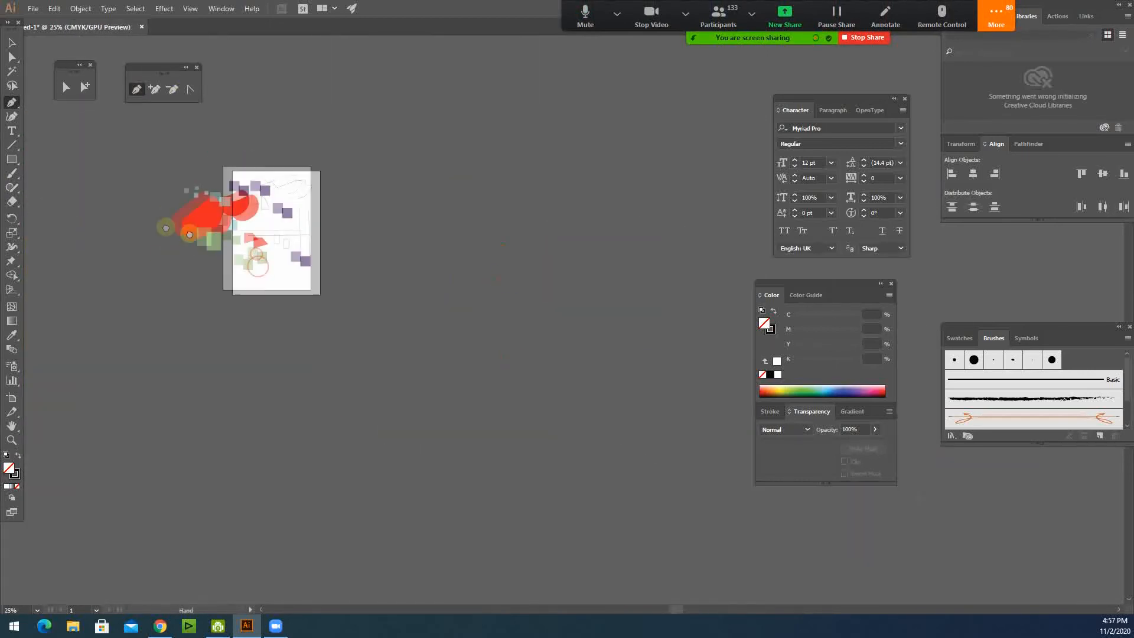
{"action": "left_click", "coordinate": [11, 396]}
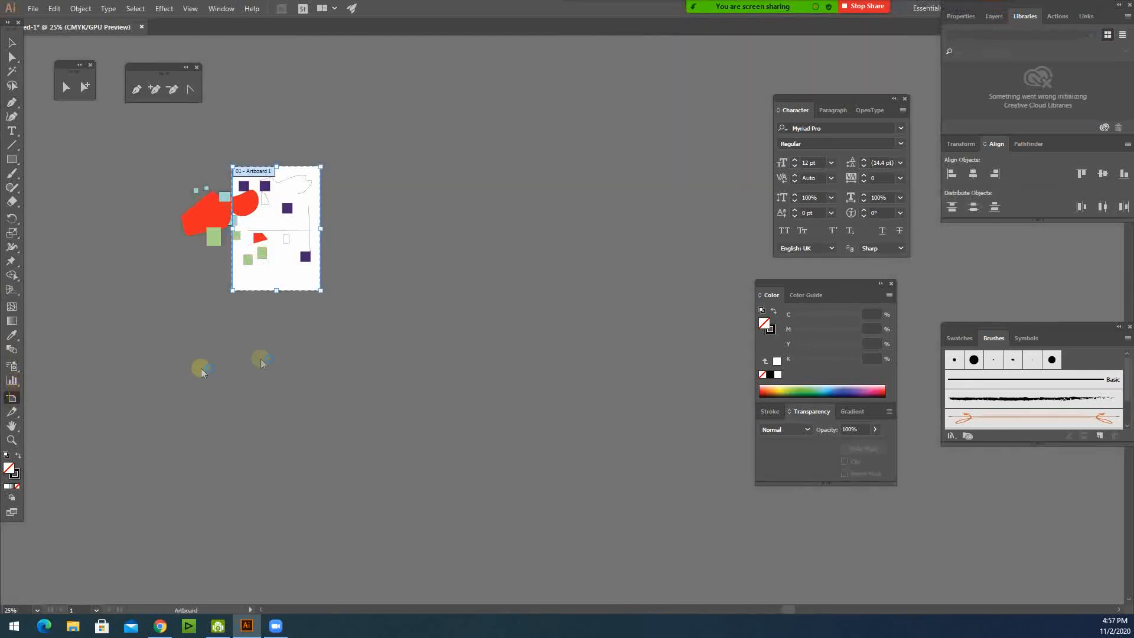
{"action": "left_click_drag", "start_coordinate": [320, 290], "coordinate": [732, 566]}
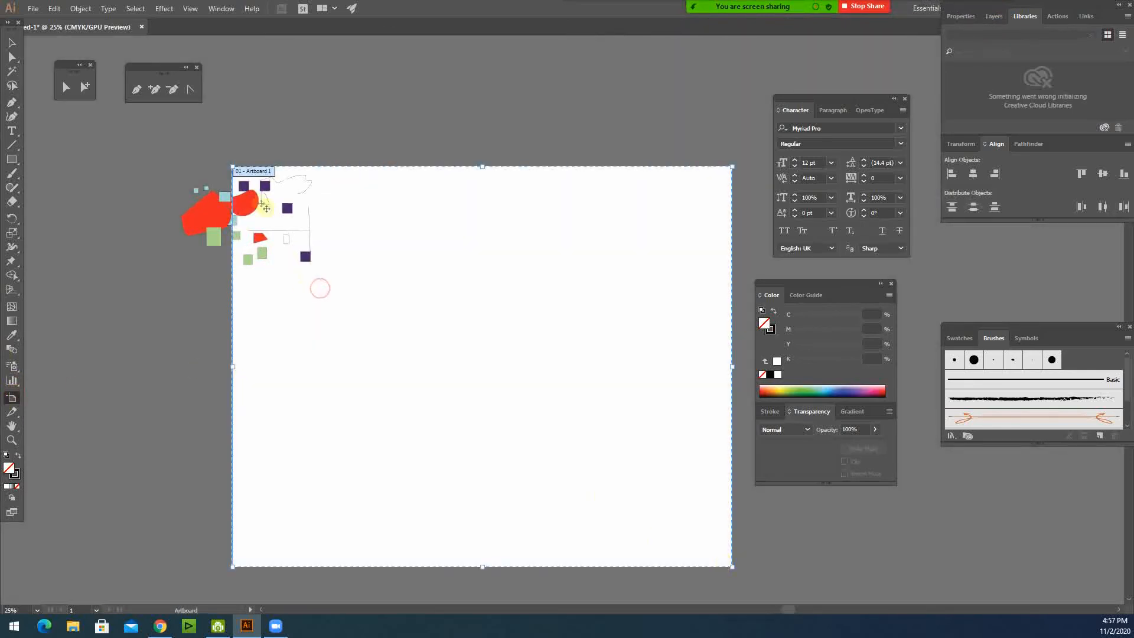
{"action": "left_click_drag", "start_coordinate": [230, 167], "coordinate": [97, 62]}
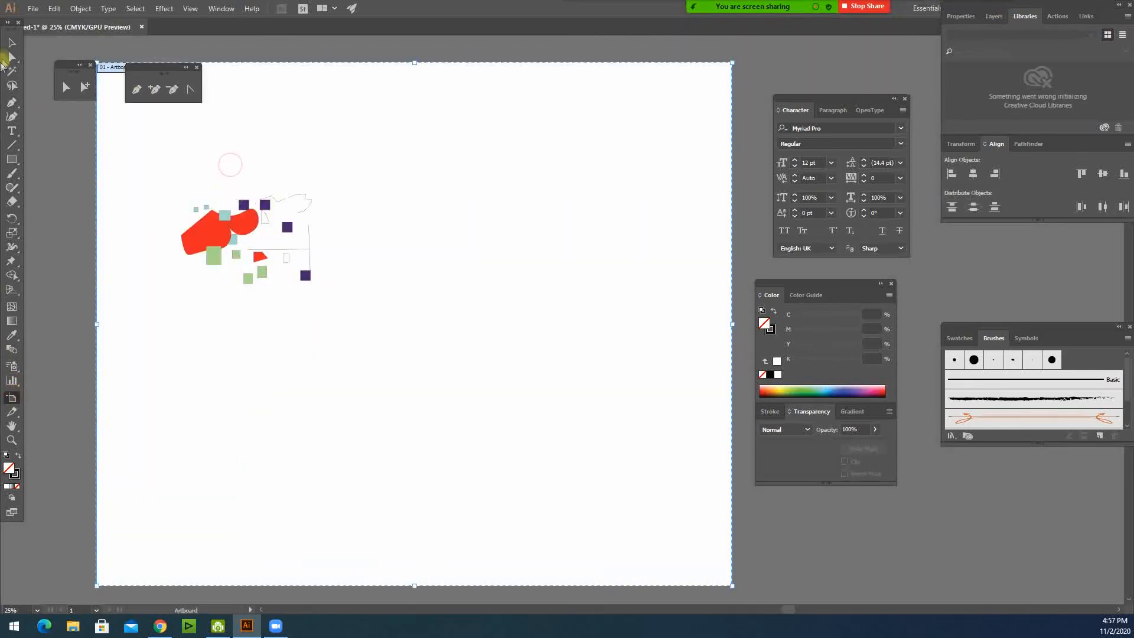
{"action": "key", "text": "Escape"}
Draw a closed five-point shape with an inward notch on its right side using the Pen tool, in the empty area right of the artwork
{"action": "left_click_drag", "start_coordinate": [187, 189], "coordinate": [424, 342]}
{"action": "left_click_drag", "start_coordinate": [444, 358], "coordinate": [79, 185]}
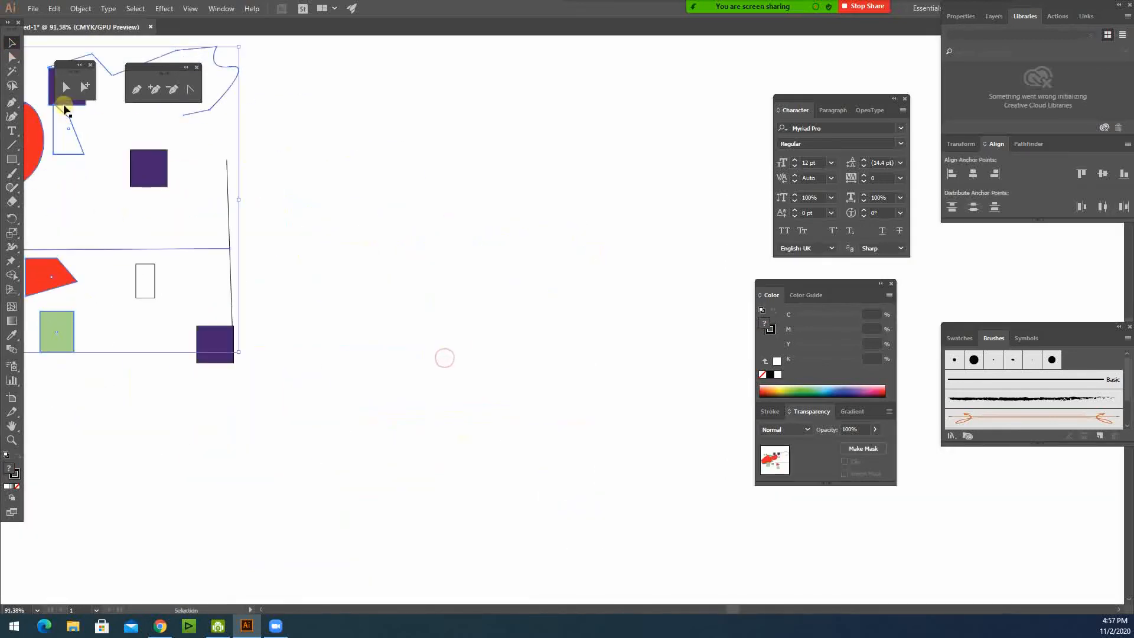
{"action": "left_click", "coordinate": [136, 90]}
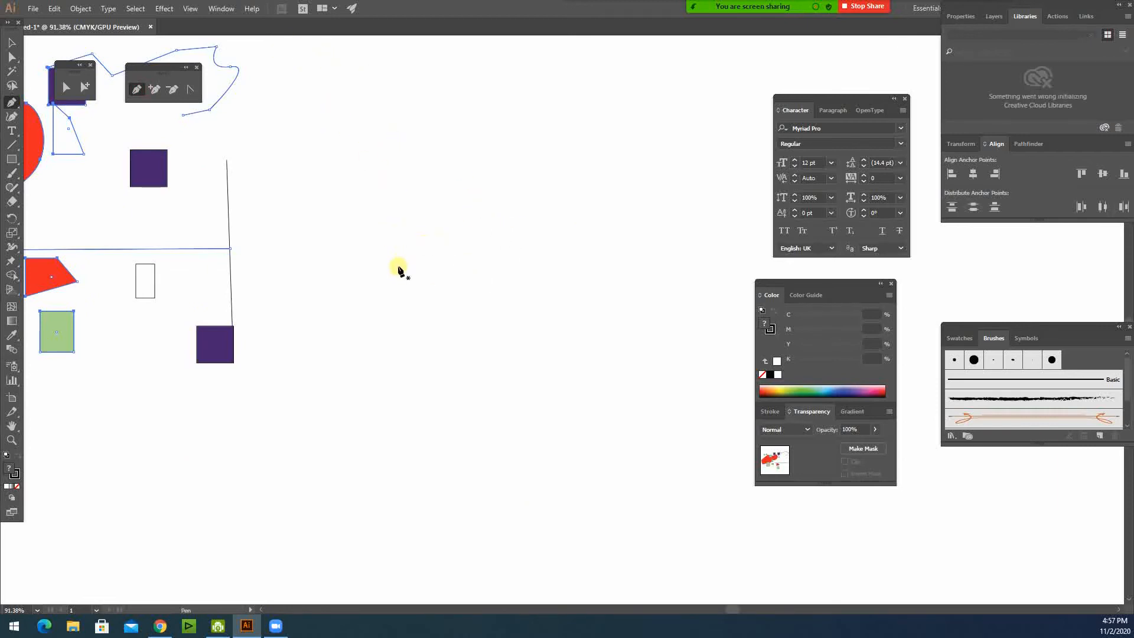
{"action": "left_click", "coordinate": [381, 168]}
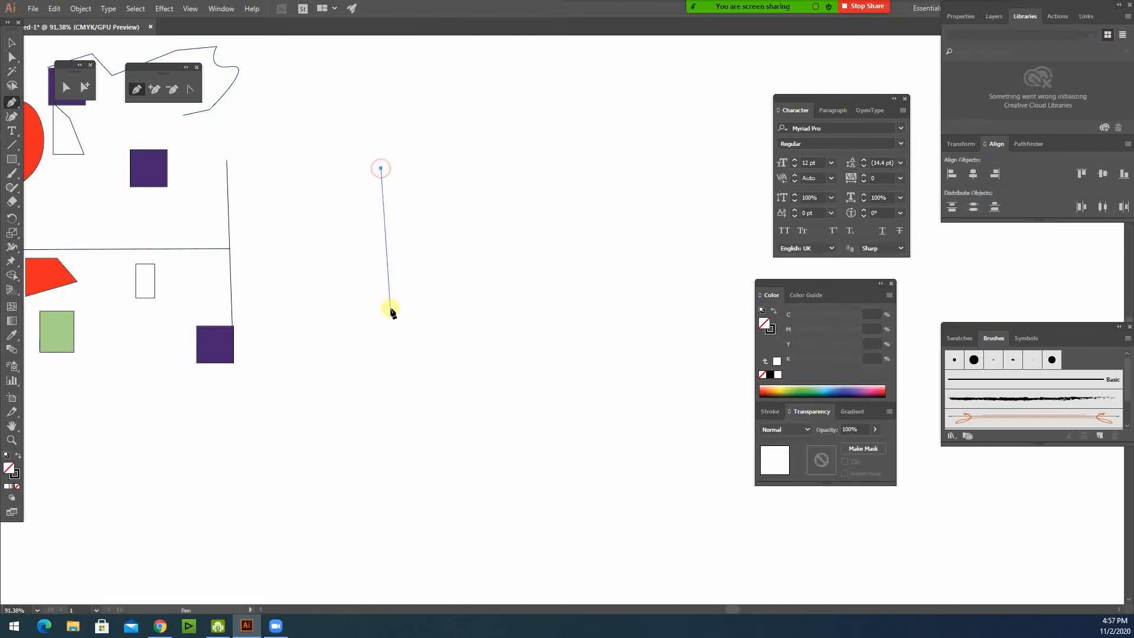
{"action": "left_click", "coordinate": [383, 313]}
{"action": "left_click", "coordinate": [463, 273]}
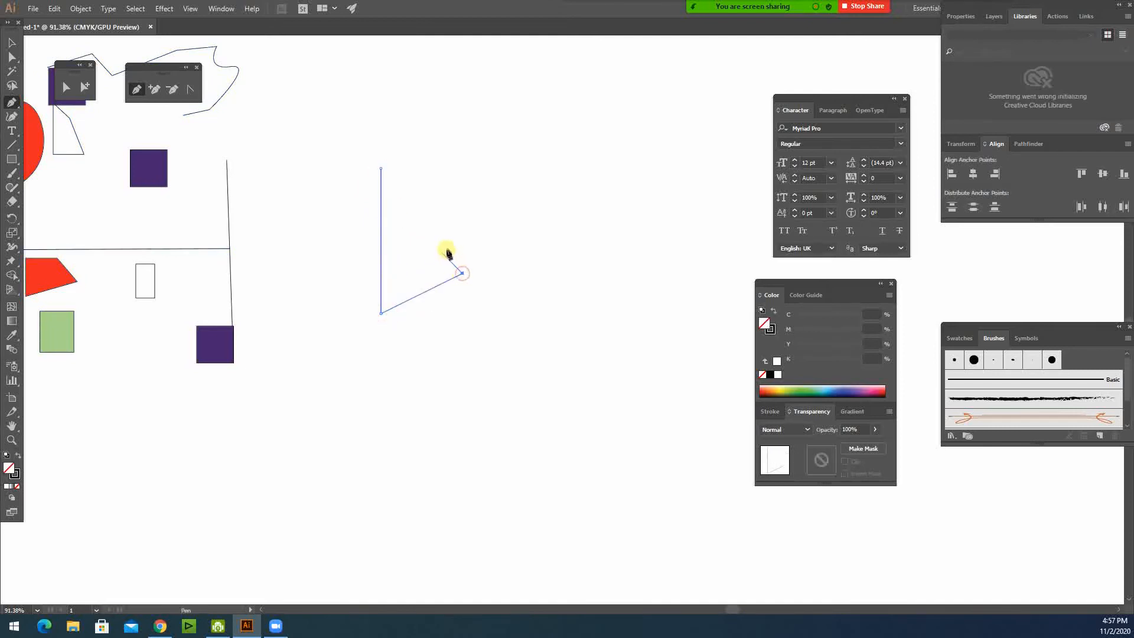
{"action": "left_click", "coordinate": [428, 231]}
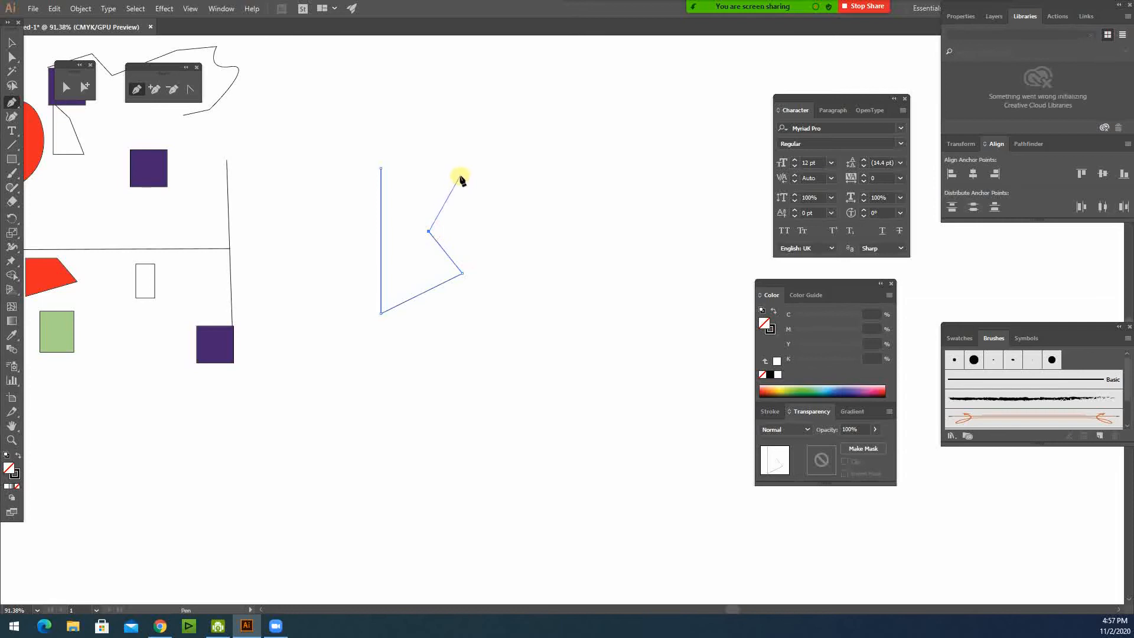
{"action": "left_click", "coordinate": [456, 164]}
{"action": "left_click", "coordinate": [381, 168]}
Select the upper-left anchor point of the notched shape with the Direct Selection tool
{"action": "left_click", "coordinate": [12, 56]}
{"action": "left_click", "coordinate": [329, 170]}
{"action": "left_click_drag", "start_coordinate": [383, 152], "coordinate": [483, 339]}
{"action": "left_click", "coordinate": [381, 150]}
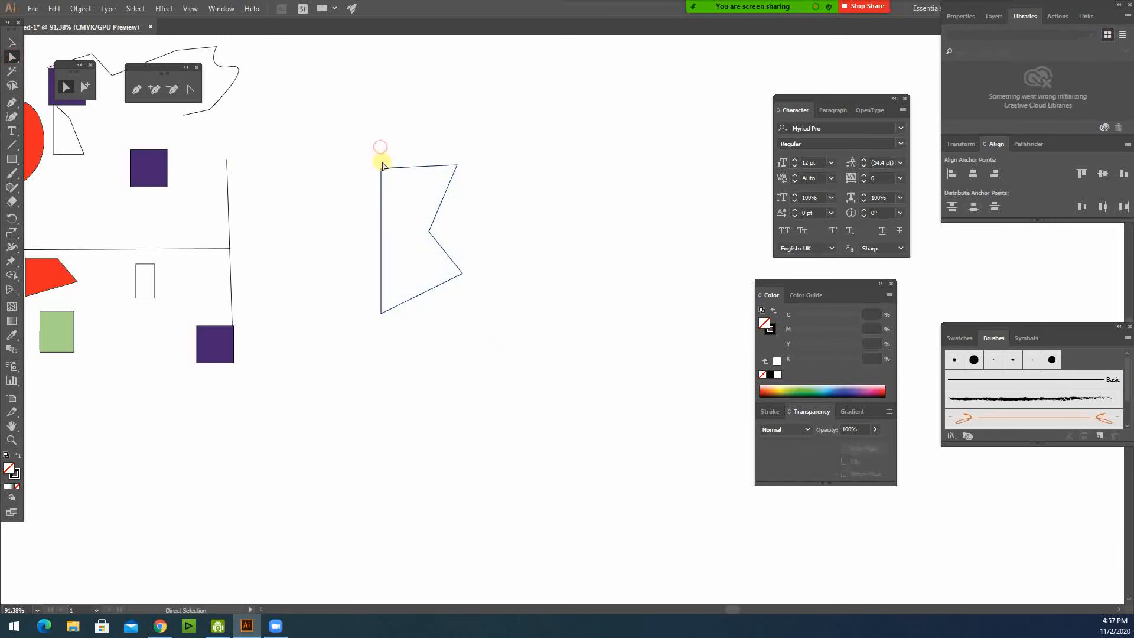
{"action": "left_click_drag", "start_coordinate": [349, 167], "coordinate": [417, 229]}
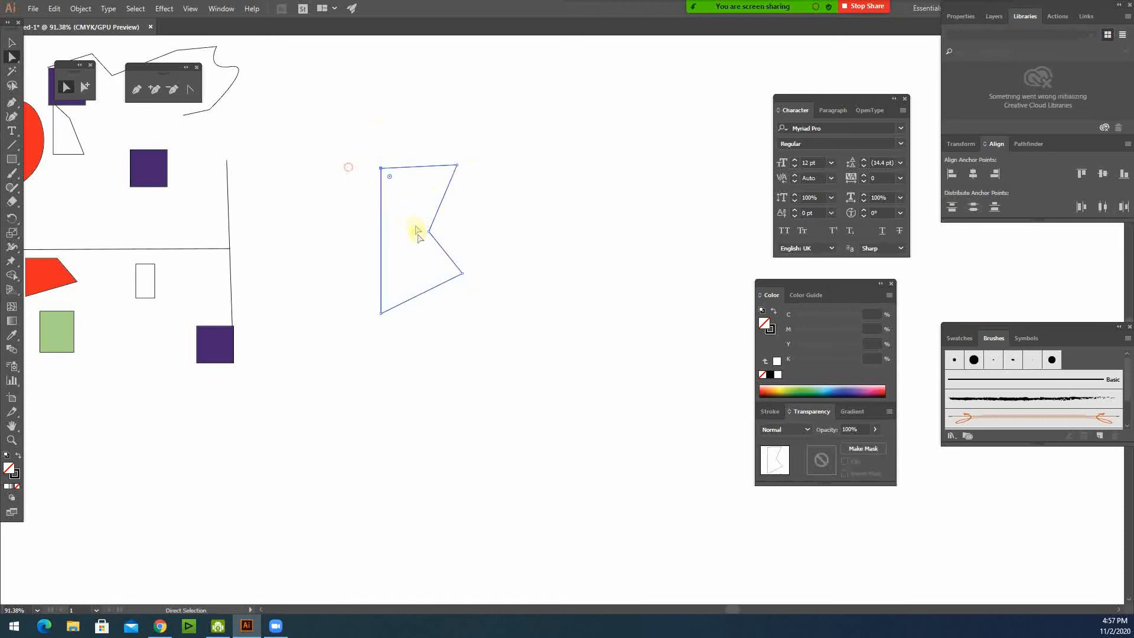
Select all the anchor points of the notched shape at a closer view
{"action": "key", "text": "ctrl+space"}
{"action": "left_click_drag", "start_coordinate": [360, 148], "coordinate": [434, 284]}
{"action": "key", "text": "space"}
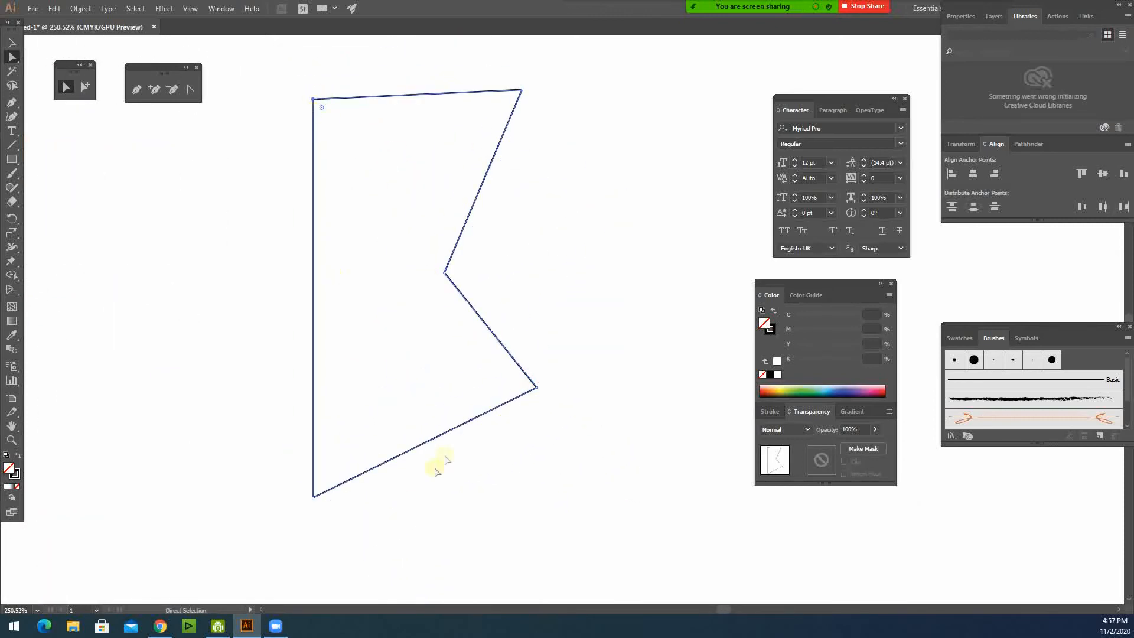
{"action": "left_click", "coordinate": [299, 187]}
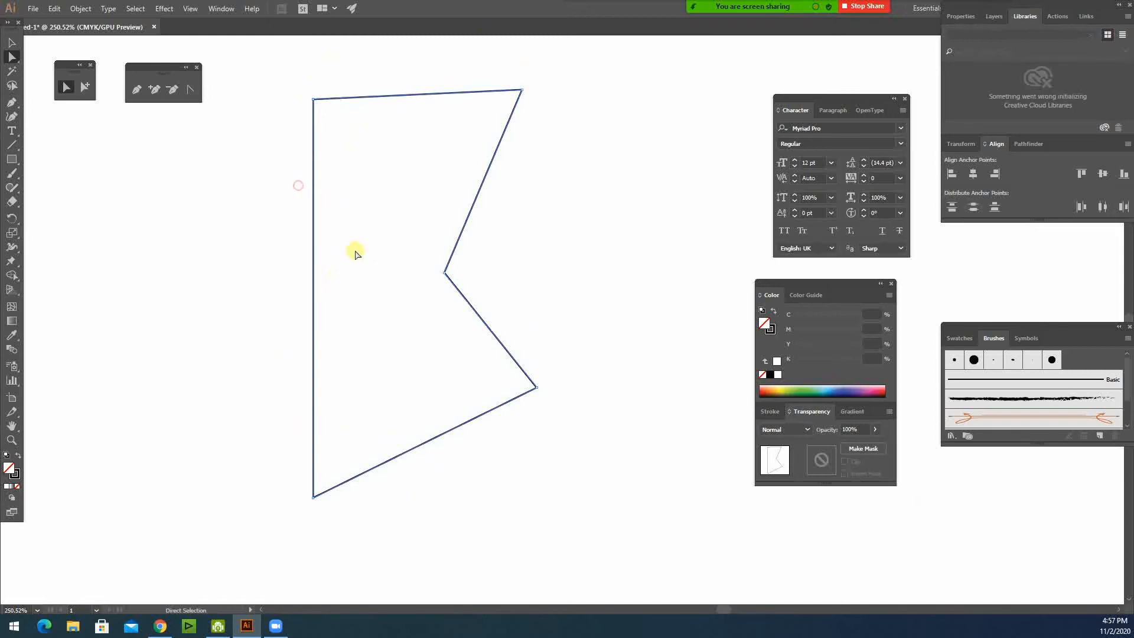
{"action": "left_click", "coordinate": [311, 87]}
{"action": "left_click_drag", "start_coordinate": [282, 78], "coordinate": [572, 447]}
Remove the notch's inner anchor point with the Delete Anchor Point tool so the right side becomes one straight edge
{"action": "left_click", "coordinate": [173, 89]}
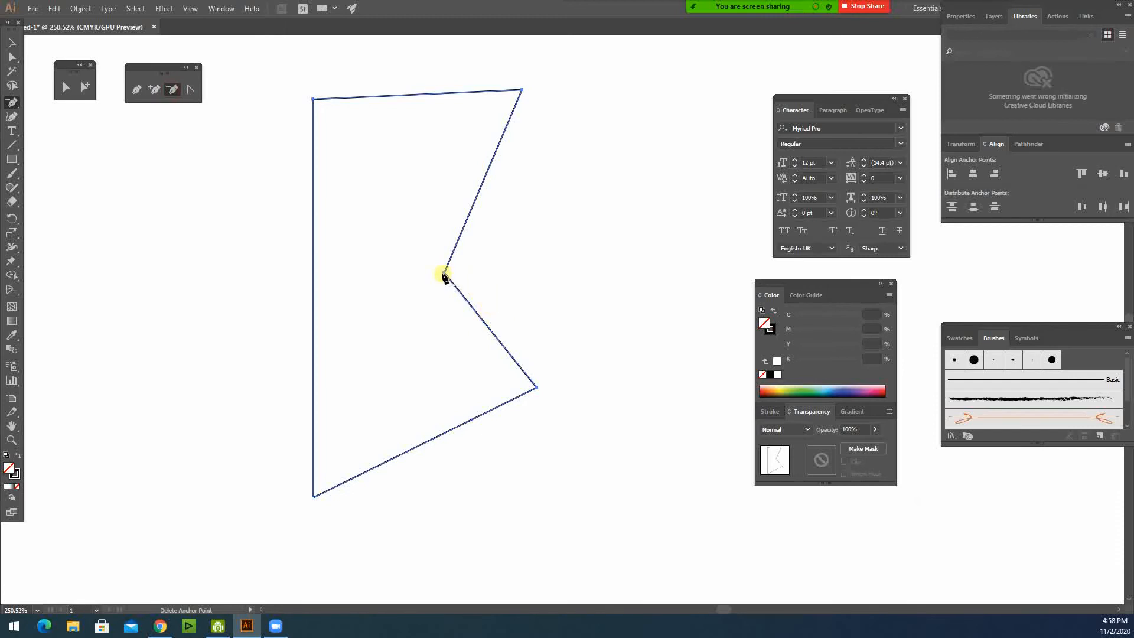
{"action": "left_click", "coordinate": [400, 268]}
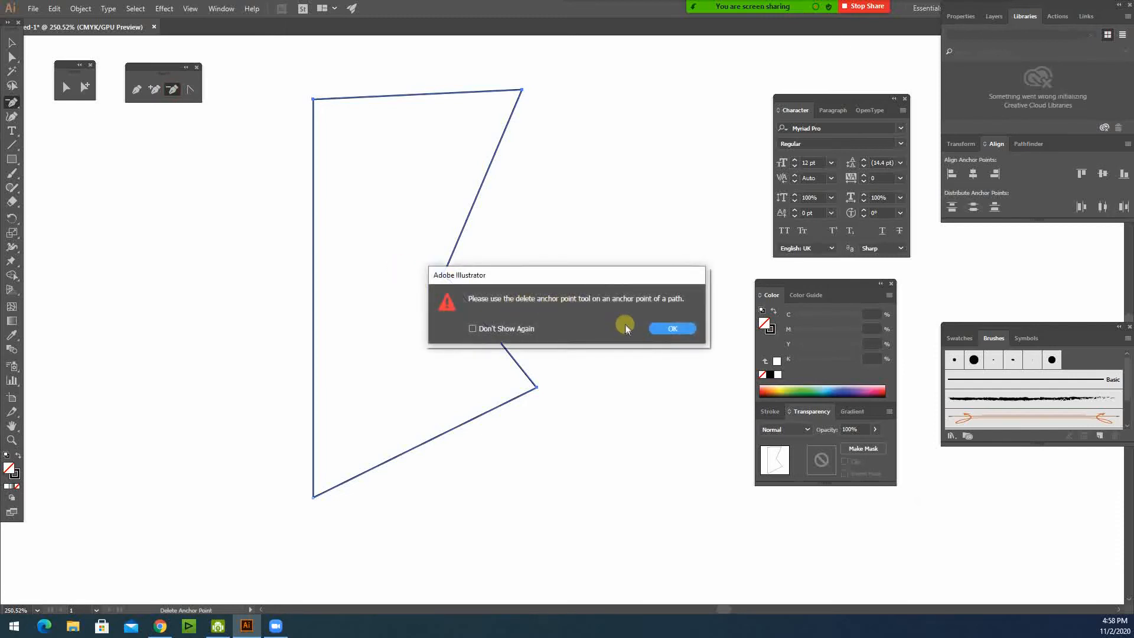
{"action": "left_click", "coordinate": [661, 327]}
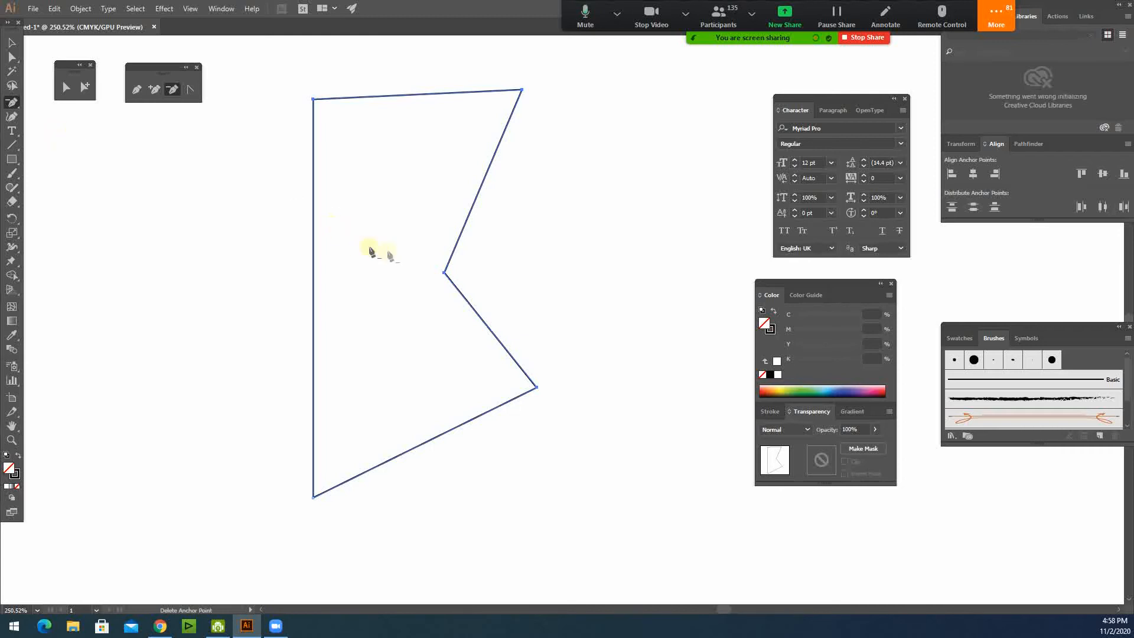
{"action": "left_click", "coordinate": [444, 274]}
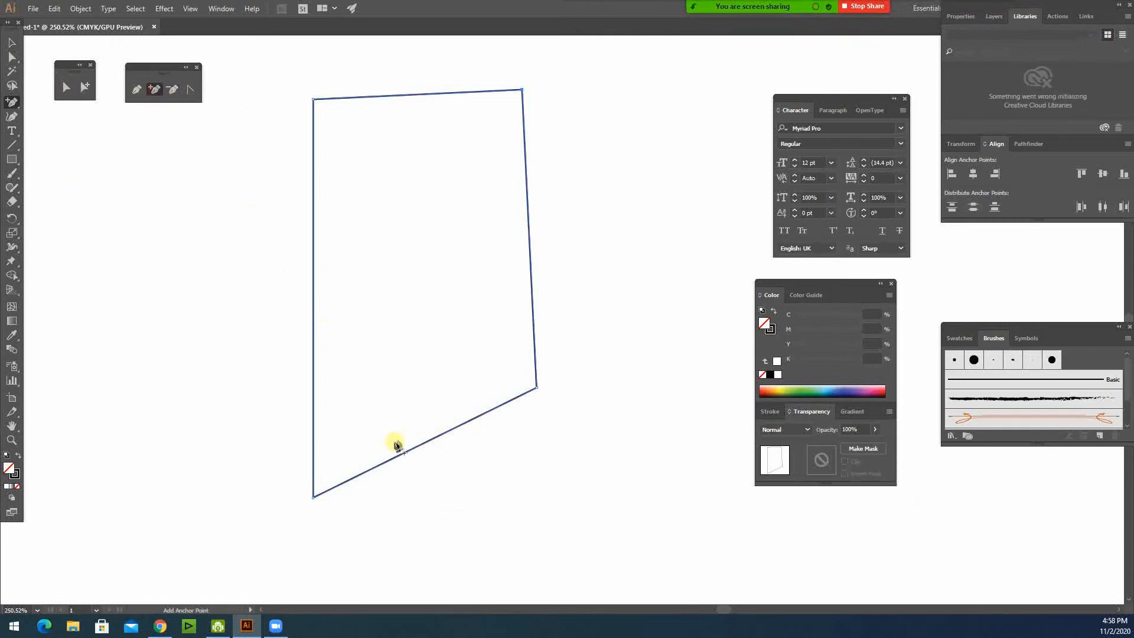
Add an anchor point midway along the shape's slanted lower edge and check it with the Direct Selection tool
{"action": "left_click", "coordinate": [438, 453]}
{"action": "left_click", "coordinate": [662, 326]}
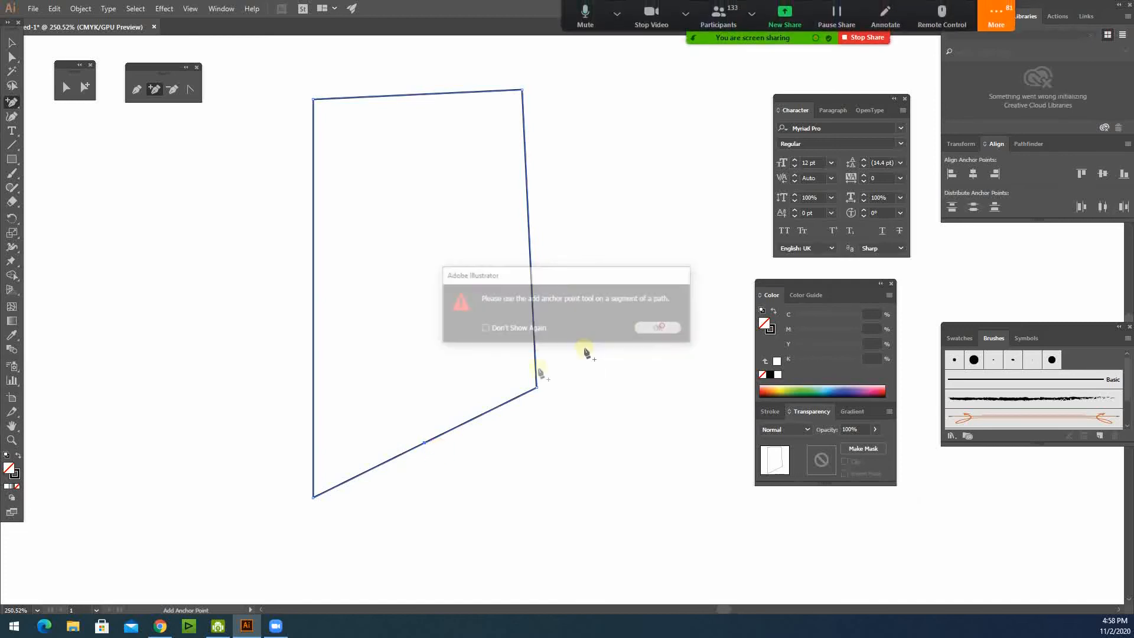
{"action": "left_click", "coordinate": [11, 57]}
{"action": "left_click", "coordinate": [455, 474]}
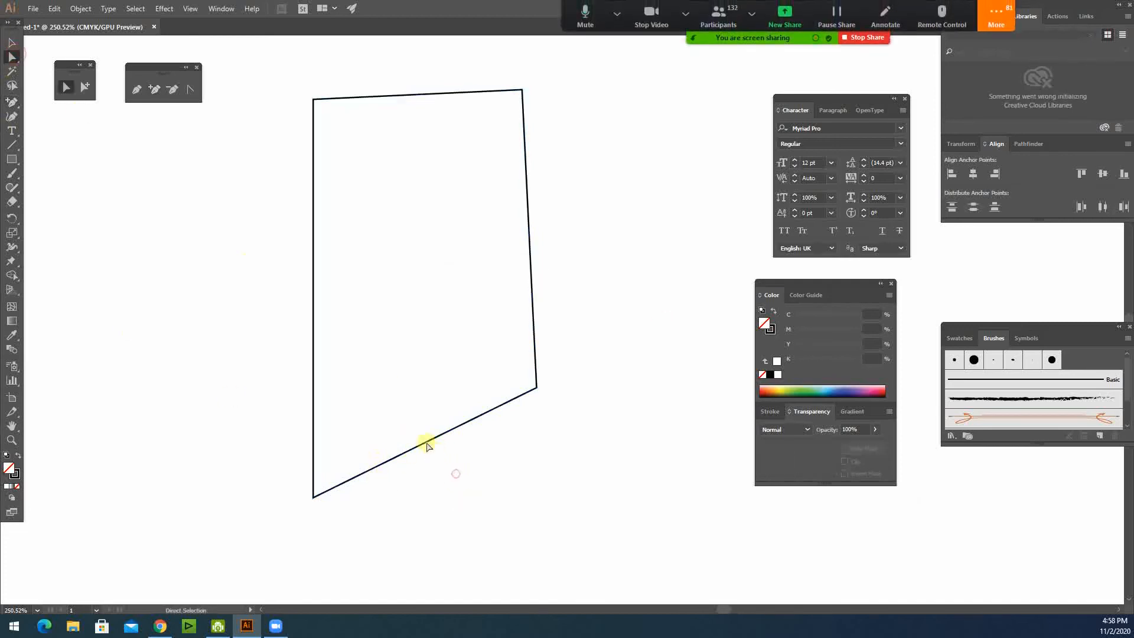
{"action": "left_click", "coordinate": [424, 443]}
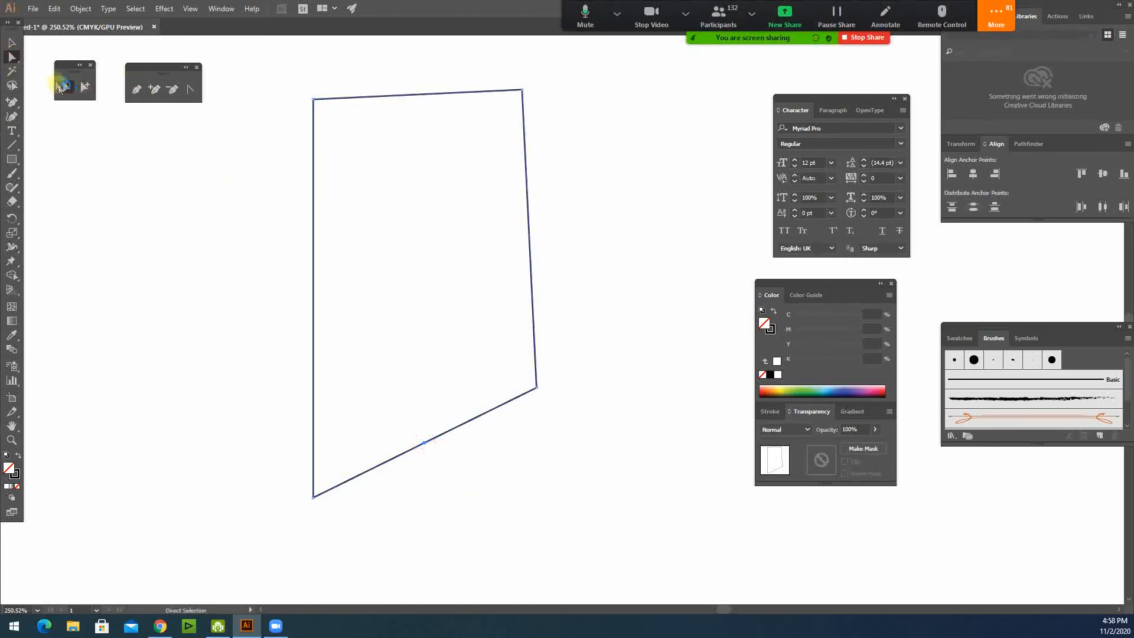
{"action": "left_click", "coordinate": [83, 118]}
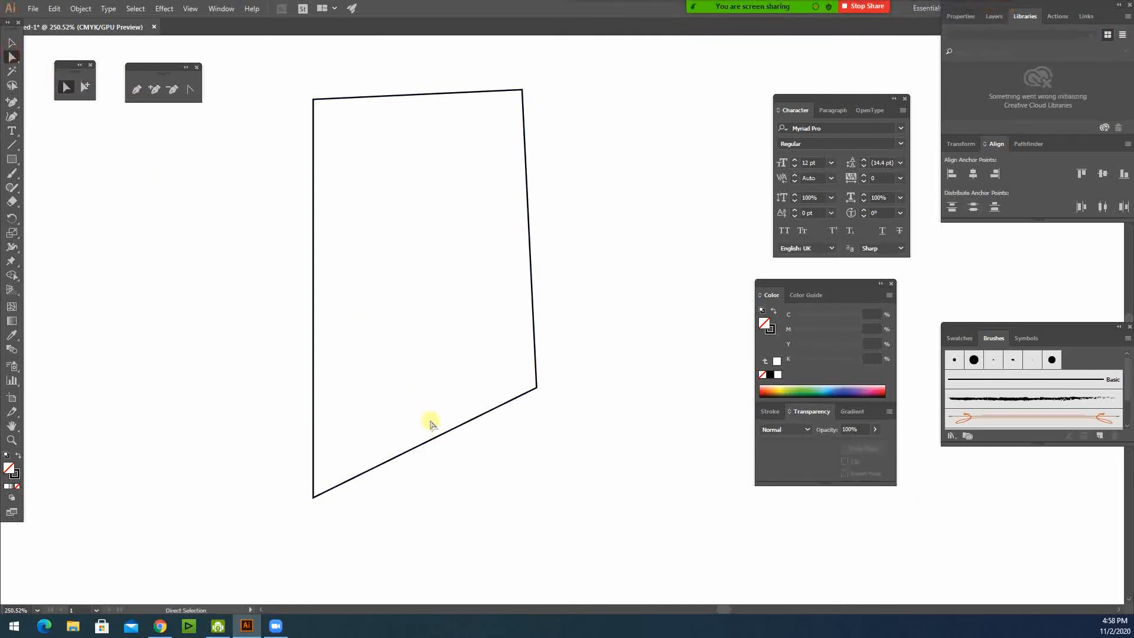
Move the lower edge's middle anchor point up into the shape to form a pointed notch, and clear the selection
{"action": "left_click", "coordinate": [418, 451]}
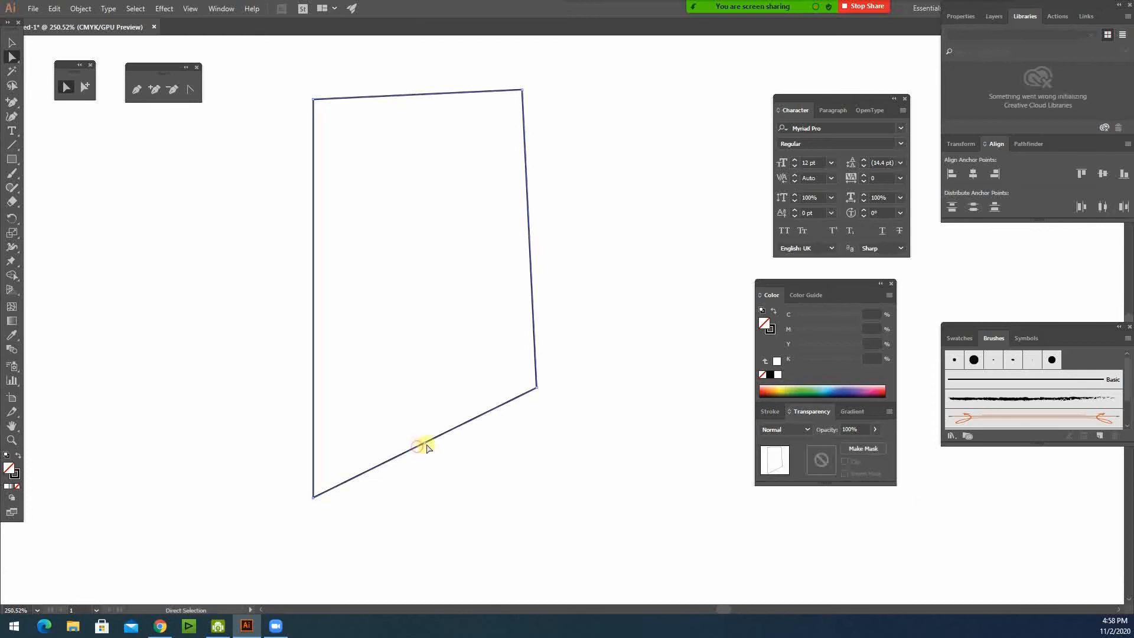
{"action": "left_click_drag", "start_coordinate": [426, 446], "coordinate": [412, 251]}
{"action": "left_click", "coordinate": [213, 266]}
{"action": "left_click", "coordinate": [155, 264]}
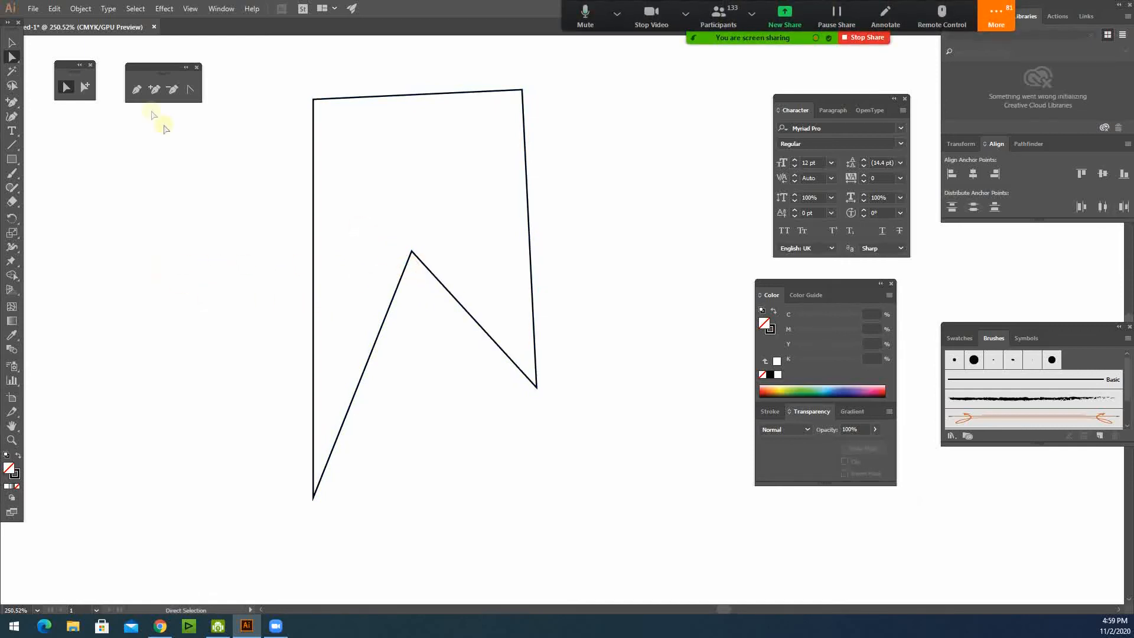
Convert the notch's peak into a smooth arch with nearly horizontal direction handles using the Anchor Point tool
{"action": "left_click", "coordinate": [192, 89]}
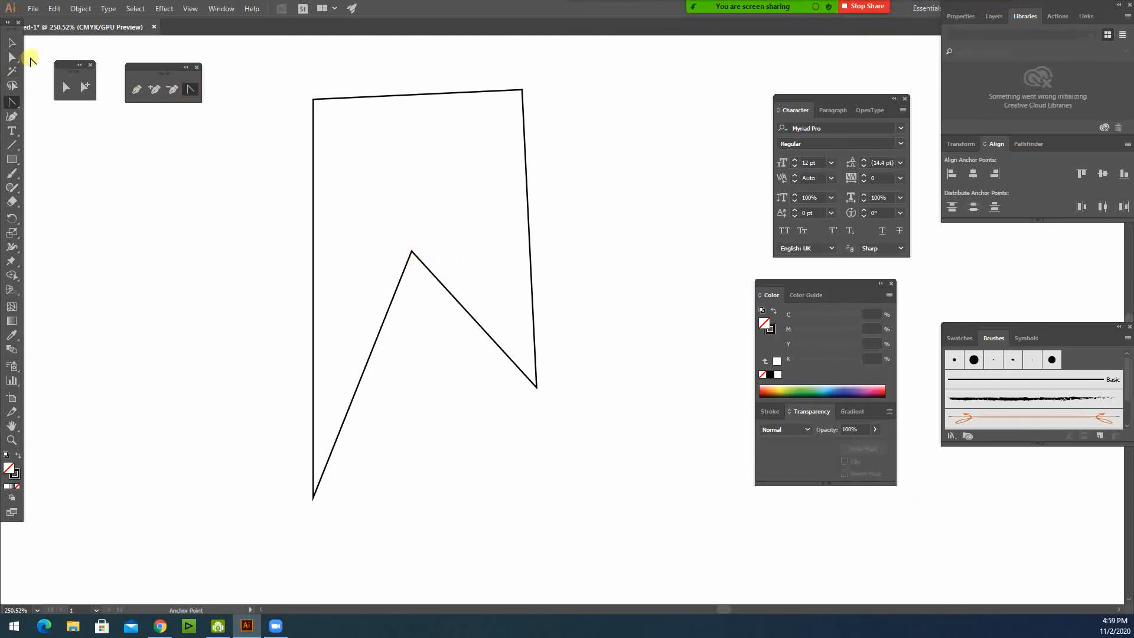
{"action": "left_click", "coordinate": [11, 57]}
{"action": "left_click_drag", "start_coordinate": [400, 219], "coordinate": [436, 271]}
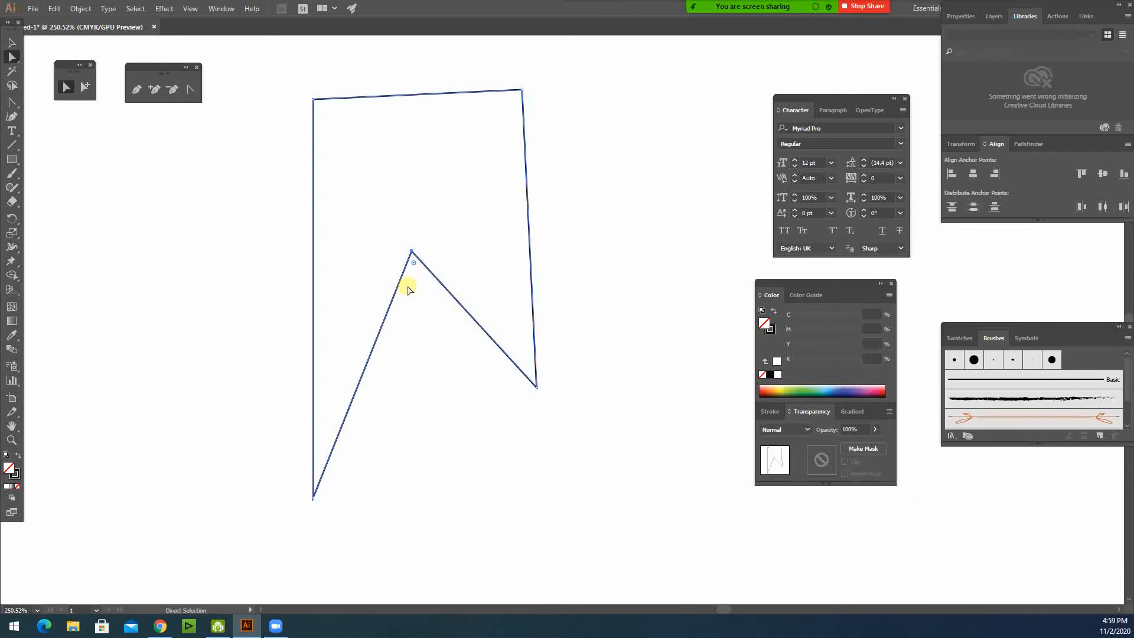
{"action": "left_click", "coordinate": [189, 88]}
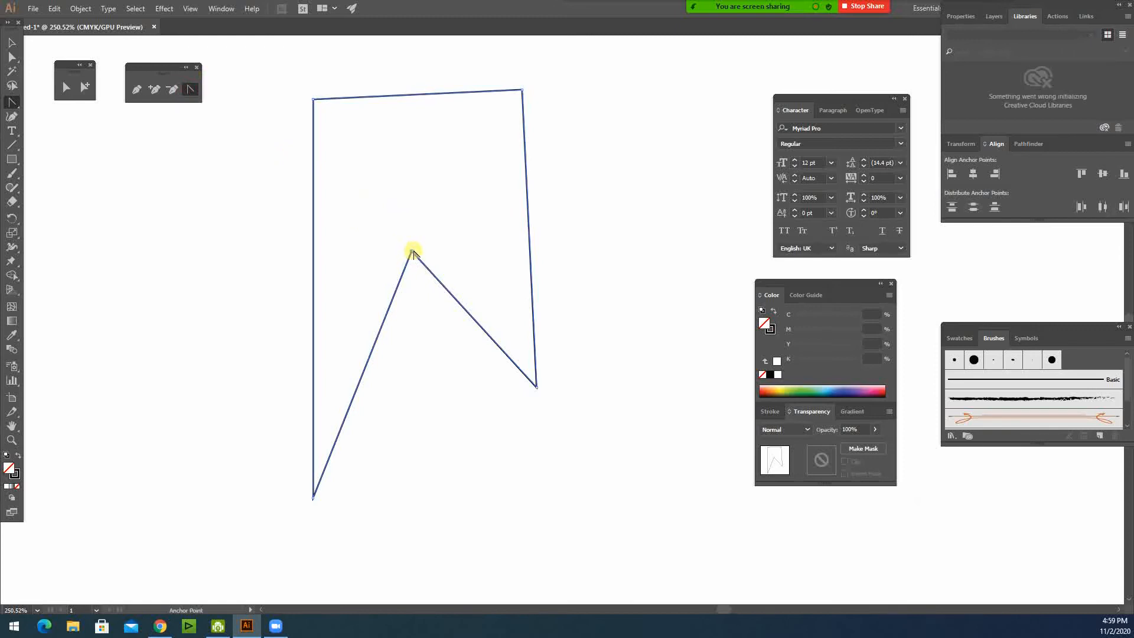
{"action": "left_click_drag", "start_coordinate": [411, 251], "coordinate": [448, 230]}
{"action": "left_click_drag", "start_coordinate": [464, 221], "coordinate": [497, 245]}
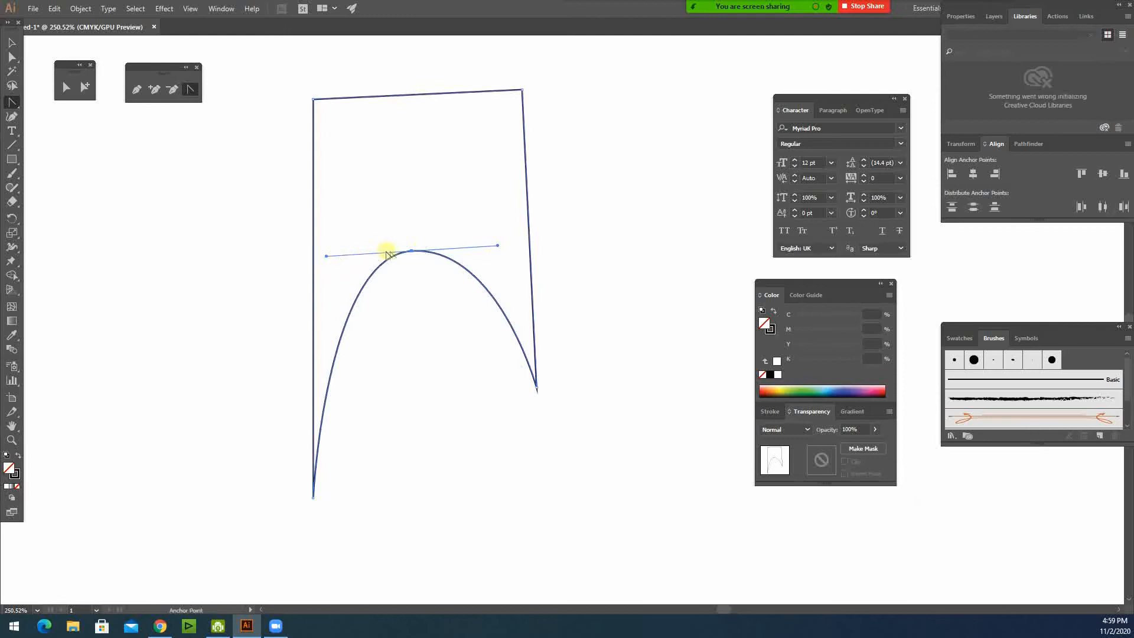
Swing the peak's left direction handle independently down to the right to form a hooked curve, and deselect the shape
{"action": "left_click_drag", "start_coordinate": [325, 258], "coordinate": [504, 344]}
{"action": "left_click", "coordinate": [12, 42]}
{"action": "left_click", "coordinate": [137, 222]}
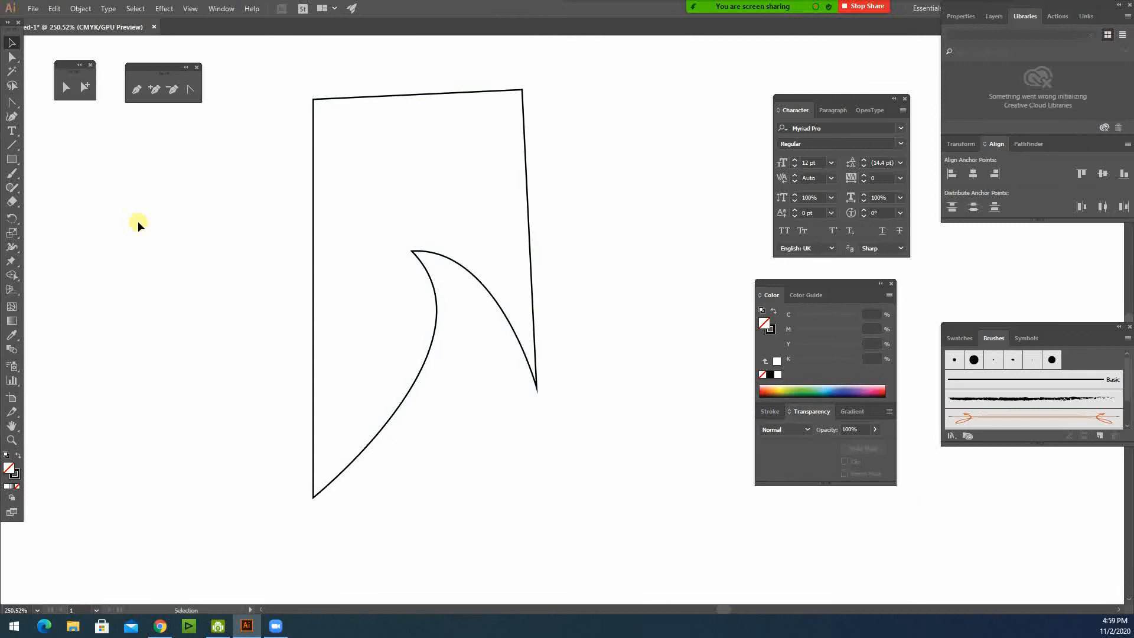
Draw a small closed five-point shape with the Pen tool to the left of the large shape
{"action": "left_click", "coordinate": [133, 91]}
{"action": "left_click", "coordinate": [176, 223]}
{"action": "left_click", "coordinate": [234, 117]}
{"action": "left_click", "coordinate": [255, 185]}
{"action": "left_click", "coordinate": [231, 233]}
{"action": "left_click", "coordinate": [170, 275]}
{"action": "left_click", "coordinate": [176, 222]}
Add an anchor point on the left curve of the large shape's notch and move it slightly down and to the right
{"action": "left_click", "coordinate": [148, 90]}
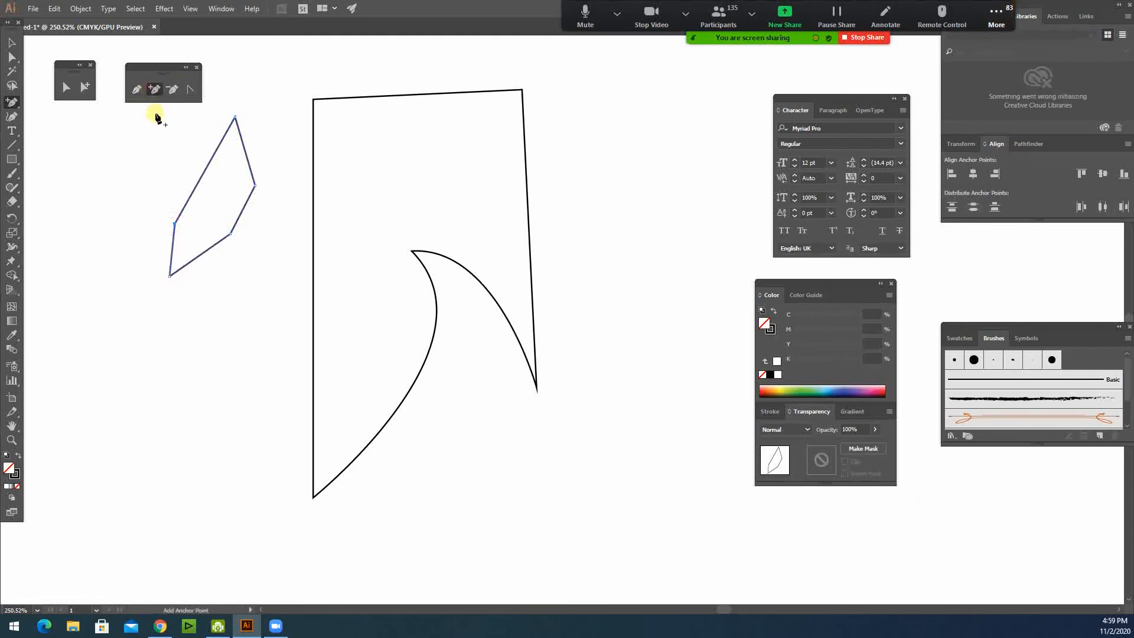
{"action": "left_click", "coordinate": [414, 383]}
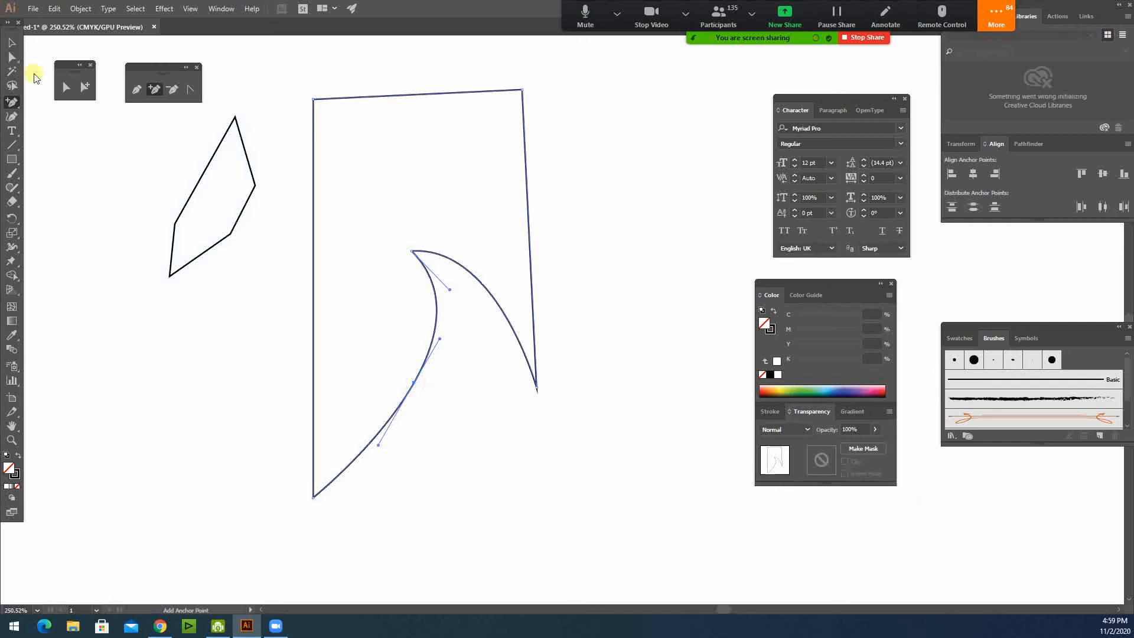
{"action": "left_click", "coordinate": [12, 57]}
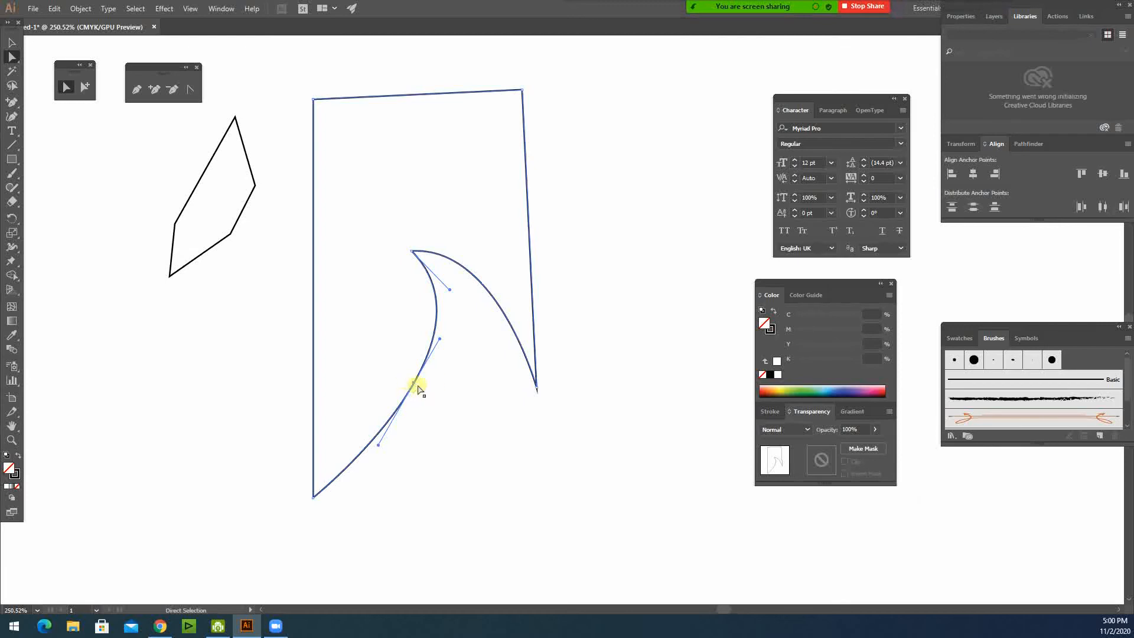
{"action": "left_click_drag", "start_coordinate": [413, 384], "coordinate": [422, 391]}
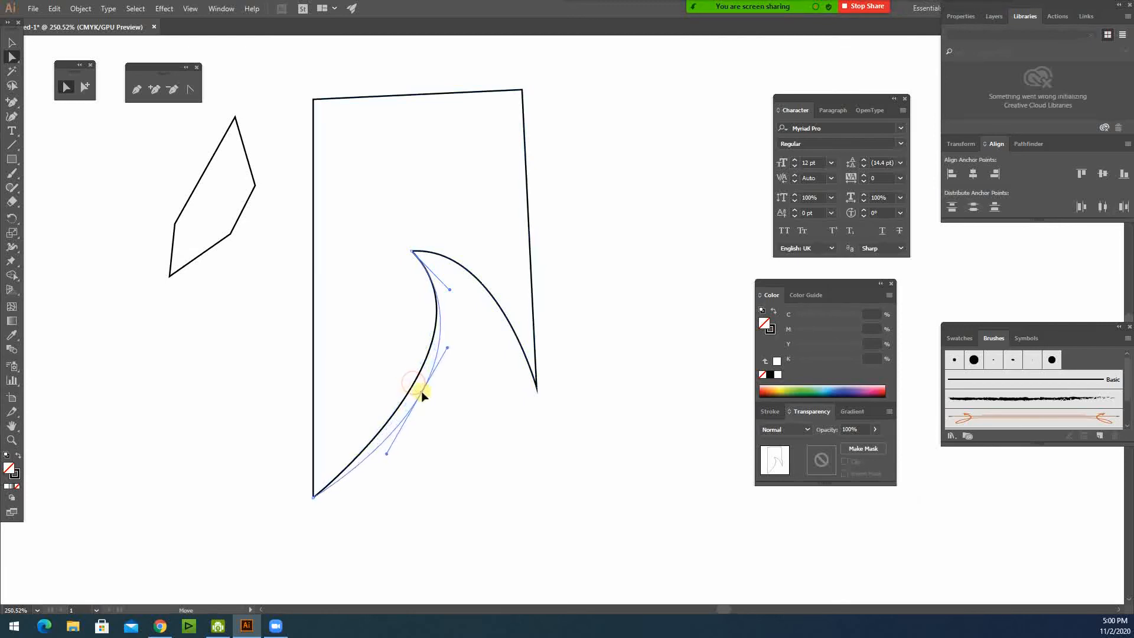
Delete the added anchor point from the left curve of the large shape's notch and deselect the shape
{"action": "left_click", "coordinate": [173, 89]}
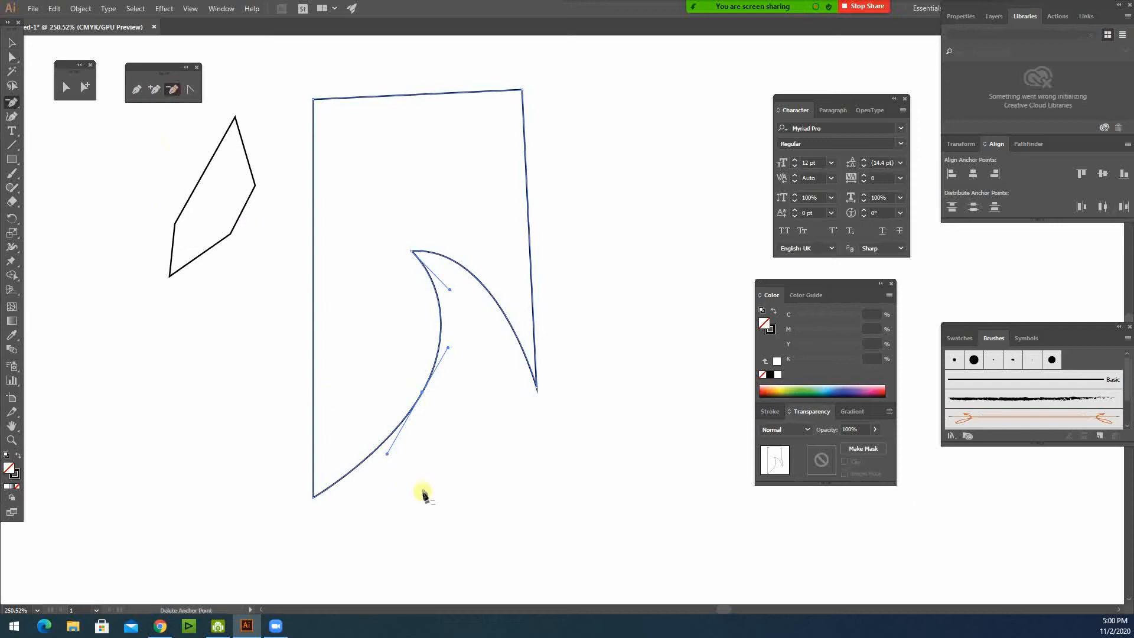
{"action": "left_click", "coordinate": [422, 396]}
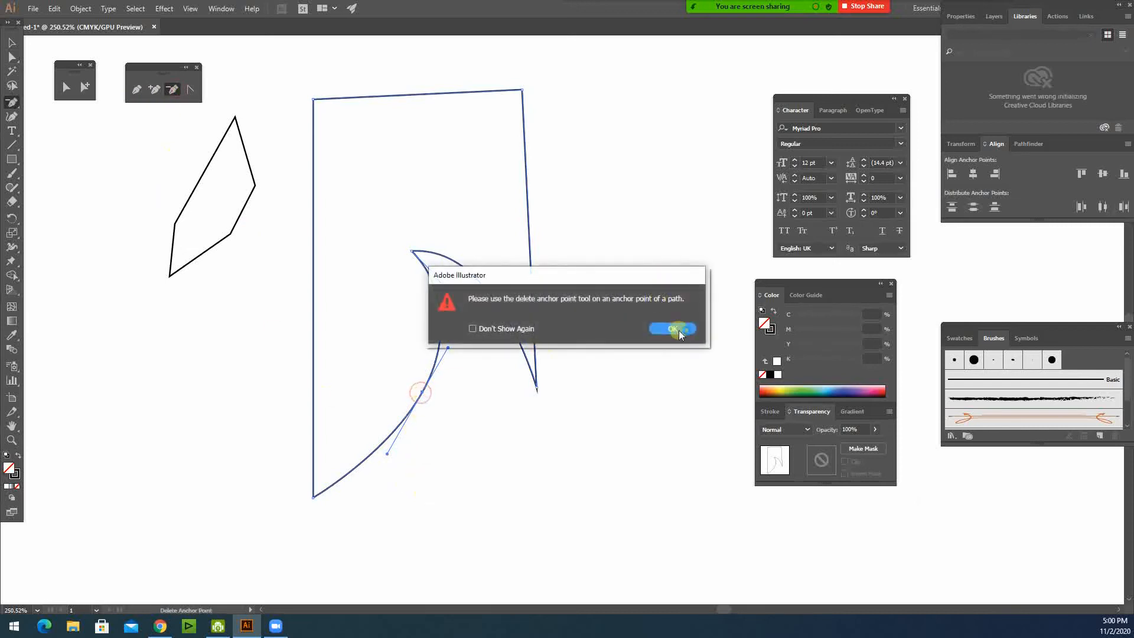
{"action": "left_click", "coordinate": [679, 330]}
{"action": "left_click", "coordinate": [422, 394]}
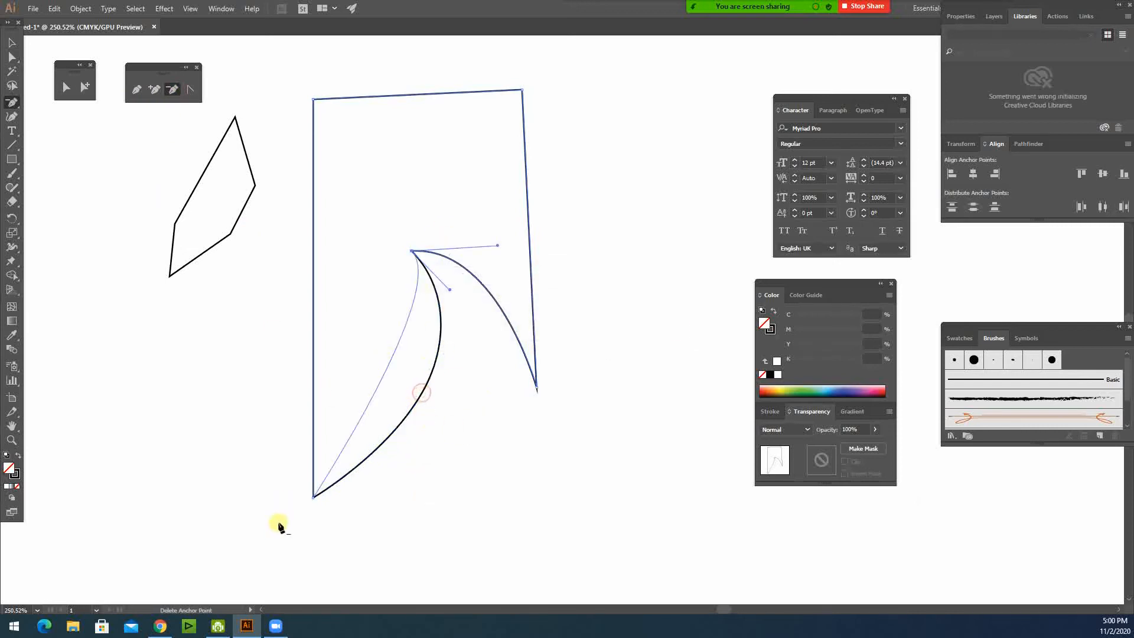
{"action": "left_click", "coordinate": [11, 42]}
{"action": "left_click", "coordinate": [225, 341]}
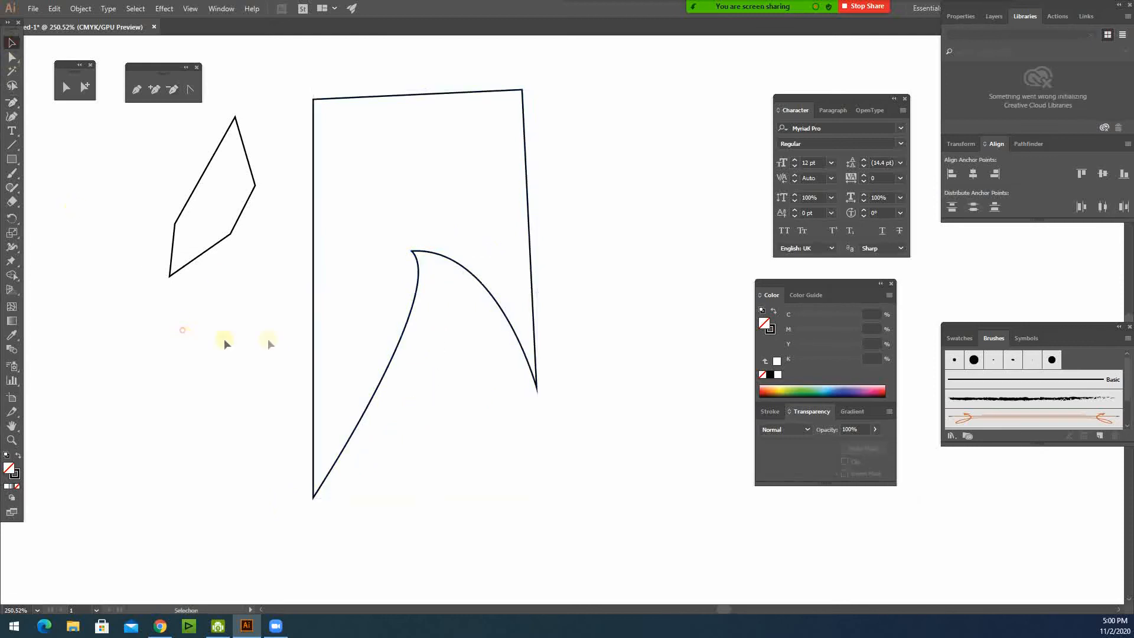
Convert the large shape's upper-left corner into a smooth point with the Anchor Point tool, bending both adjoining sides outward
{"action": "left_click", "coordinate": [187, 87]}
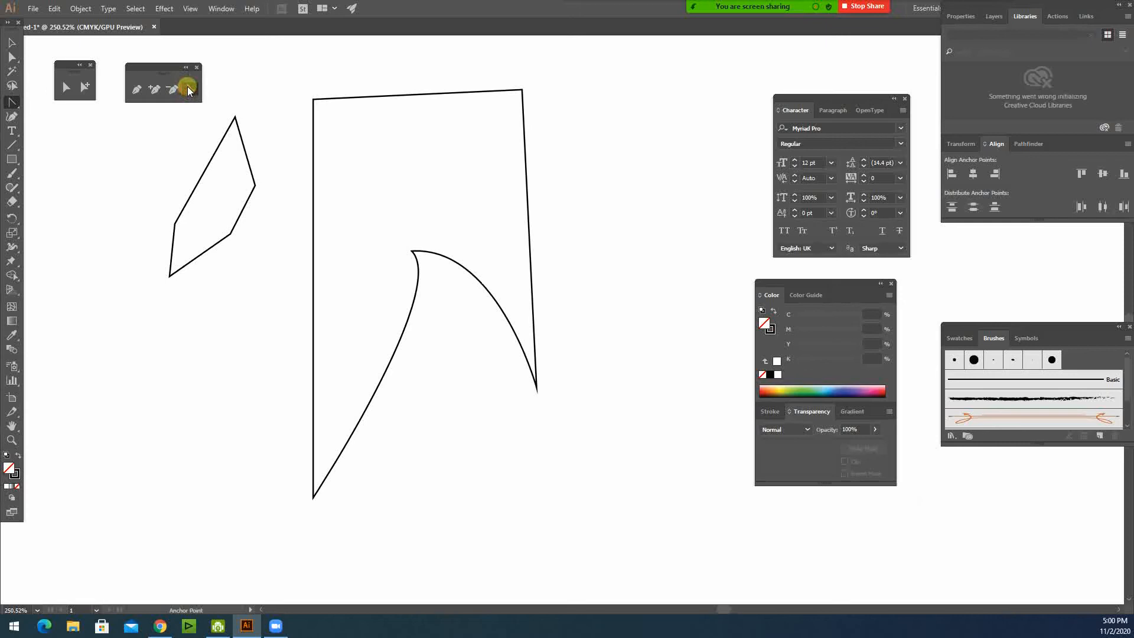
{"action": "left_click", "coordinate": [313, 496]}
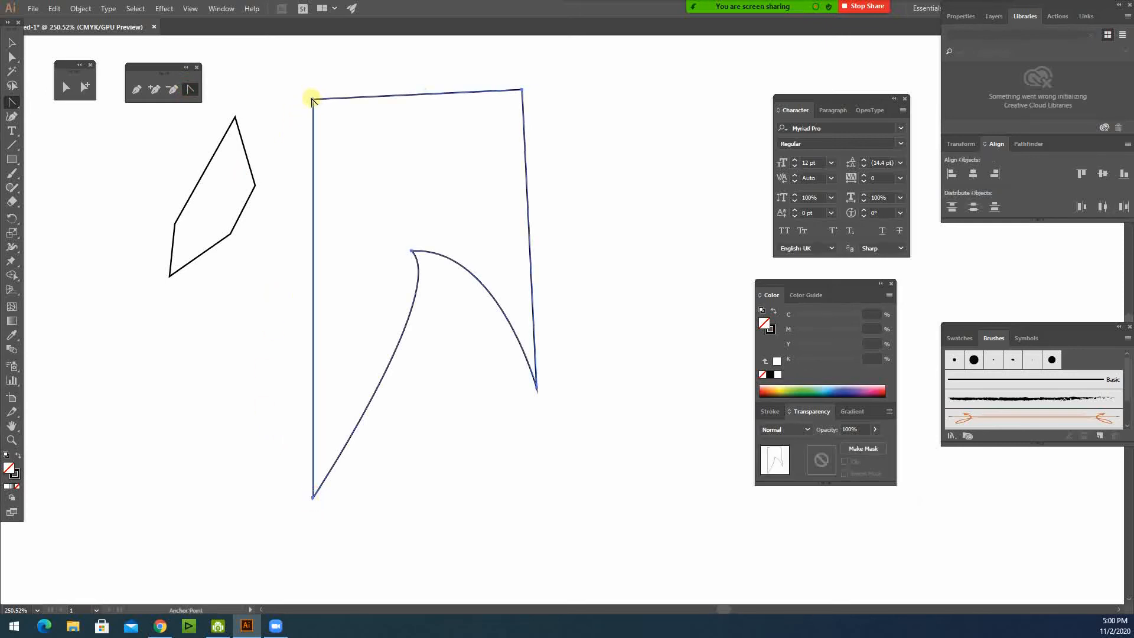
{"action": "left_click_drag", "start_coordinate": [313, 101], "coordinate": [188, 340]}
{"action": "scroll", "coordinate": [361, 151], "scroll_direction": "up", "scroll_amount": 2}
{"action": "scroll", "coordinate": [329, 233], "scroll_direction": "up", "scroll_amount": 3}
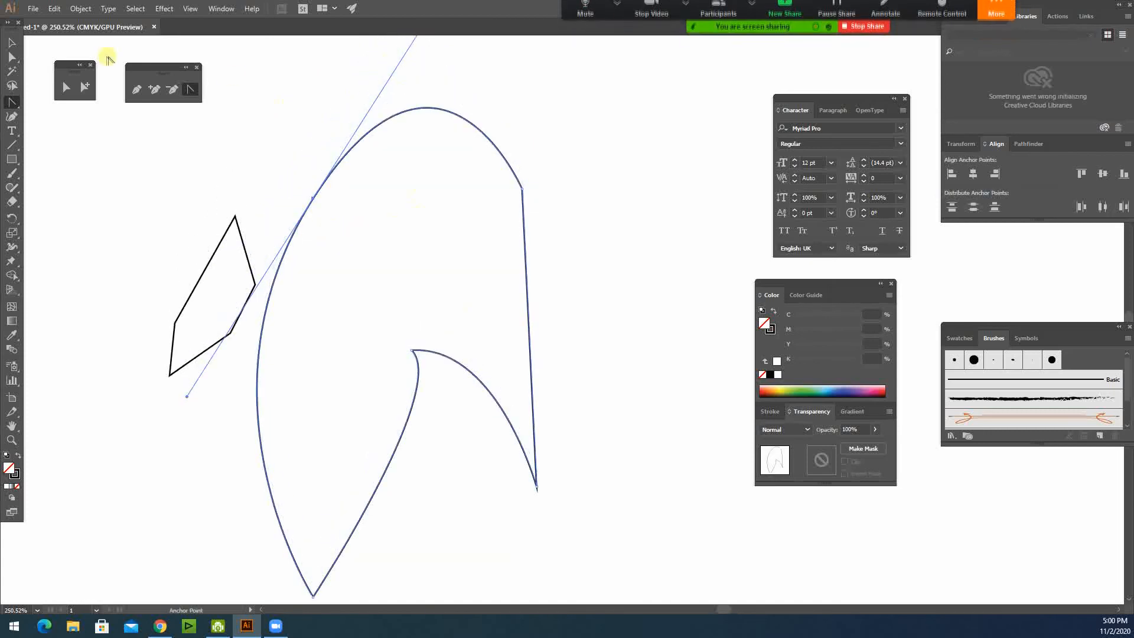
Draw an open S-shaped curve with the Pen tool in the empty area to the right of the large shape
{"action": "left_click", "coordinate": [12, 43]}
{"action": "left_click", "coordinate": [12, 57]}
{"action": "left_click", "coordinate": [11, 85]}
{"action": "left_click", "coordinate": [10, 101]}
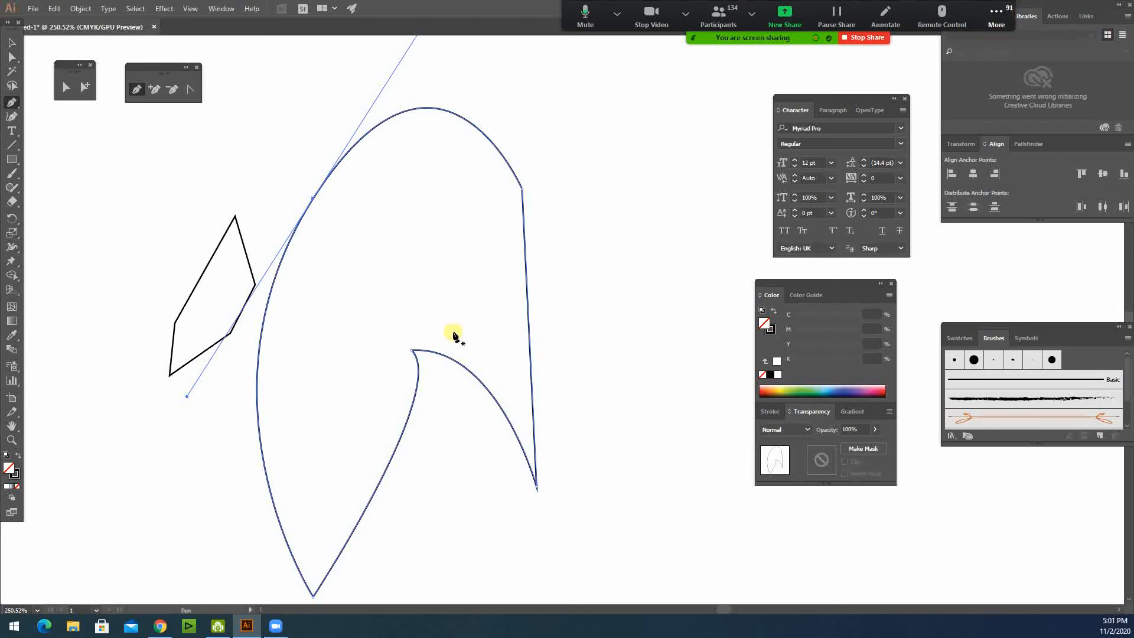
{"action": "left_click", "coordinate": [372, 302], "text": "ctrl+alt"}
{"action": "left_click", "coordinate": [373, 301], "text": "ctrl+alt"}
{"action": "left_click_drag", "start_coordinate": [461, 326], "coordinate": [72, 255]}
{"action": "left_click_drag", "start_coordinate": [328, 303], "coordinate": [125, 290]}
{"action": "left_click", "coordinate": [395, 298], "text": "ctrl"}
{"action": "left_click", "coordinate": [401, 301]}
{"action": "left_click_drag", "start_coordinate": [502, 232], "coordinate": [519, 294]}
{"action": "left_click_drag", "start_coordinate": [461, 336], "coordinate": [447, 363]}
{"action": "left_click_drag", "start_coordinate": [471, 421], "coordinate": [544, 357]}
{"action": "left_click", "coordinate": [568, 271]}
{"action": "left_click_drag", "start_coordinate": [357, 327], "coordinate": [110, 351]}
{"action": "left_click", "coordinate": [355, 257], "text": "ctrl"}
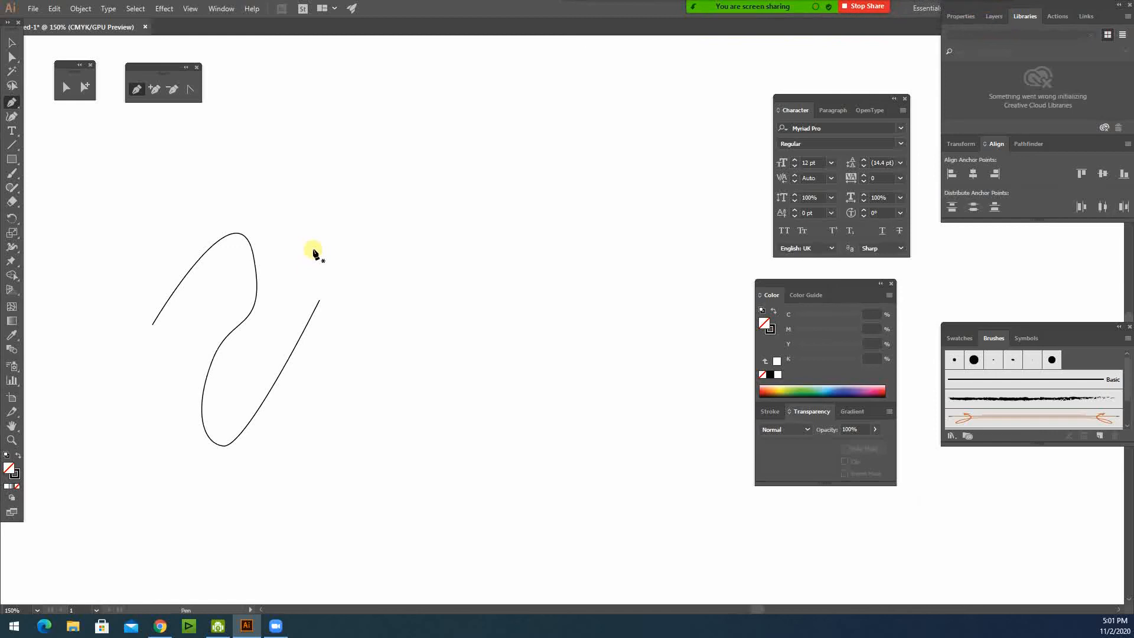
Select the whole S-shaped curve and deselect it
{"action": "left_click", "coordinate": [11, 43]}
{"action": "left_click_drag", "start_coordinate": [154, 274], "coordinate": [190, 335]}
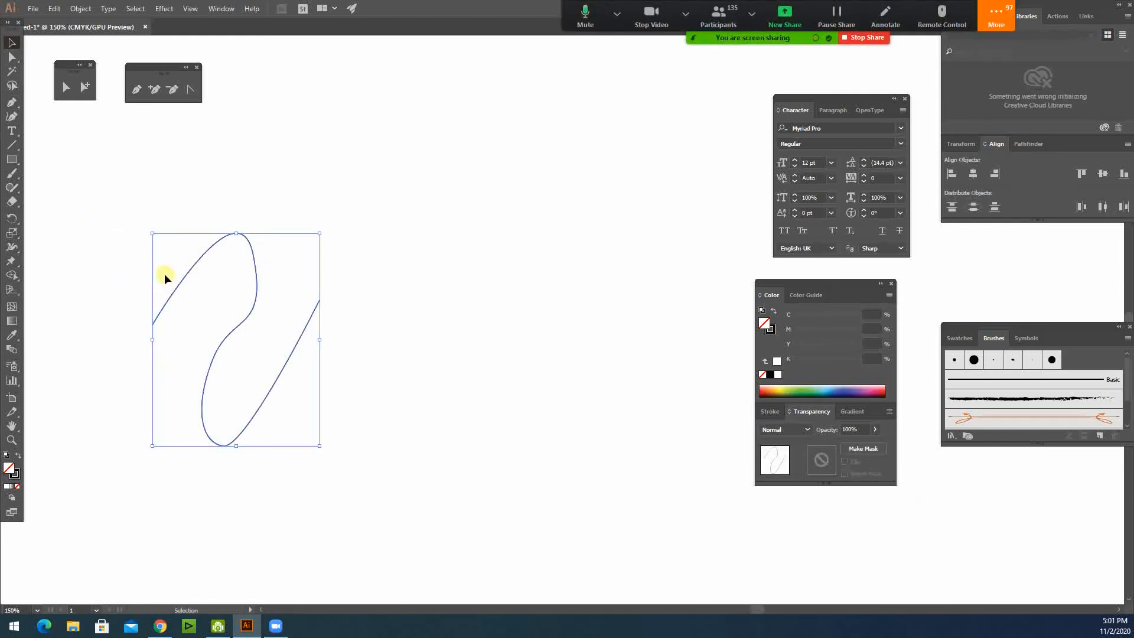
{"action": "key", "text": "ctrl+minus"}
{"action": "key", "text": "ctrl+minus"}
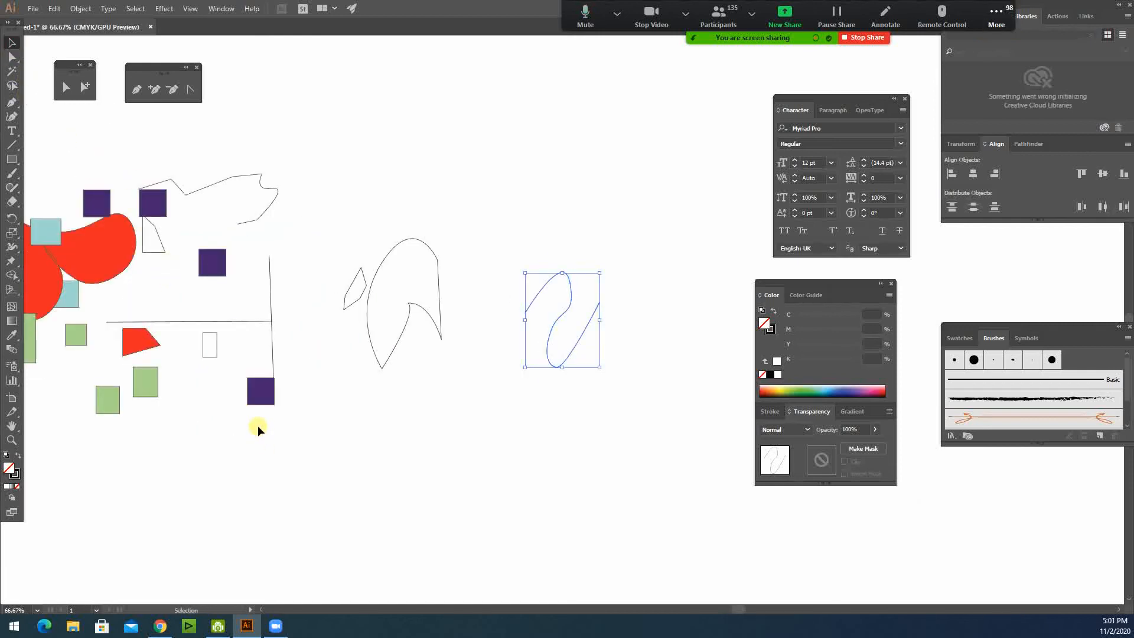
{"action": "left_click", "coordinate": [299, 392]}
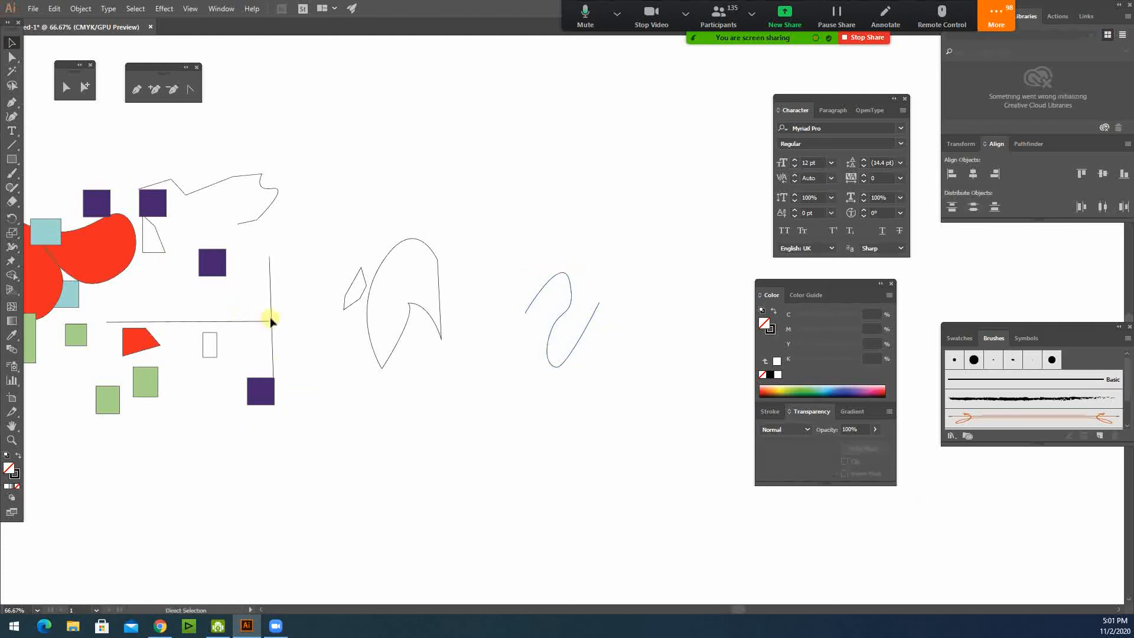
Draw an open five-point spiral curve with the Curvature tool above the large shape and end the path
{"action": "scroll", "coordinate": [296, 307], "scroll_direction": "left", "scroll_amount": 3}
{"action": "left_click", "coordinate": [13, 102]}
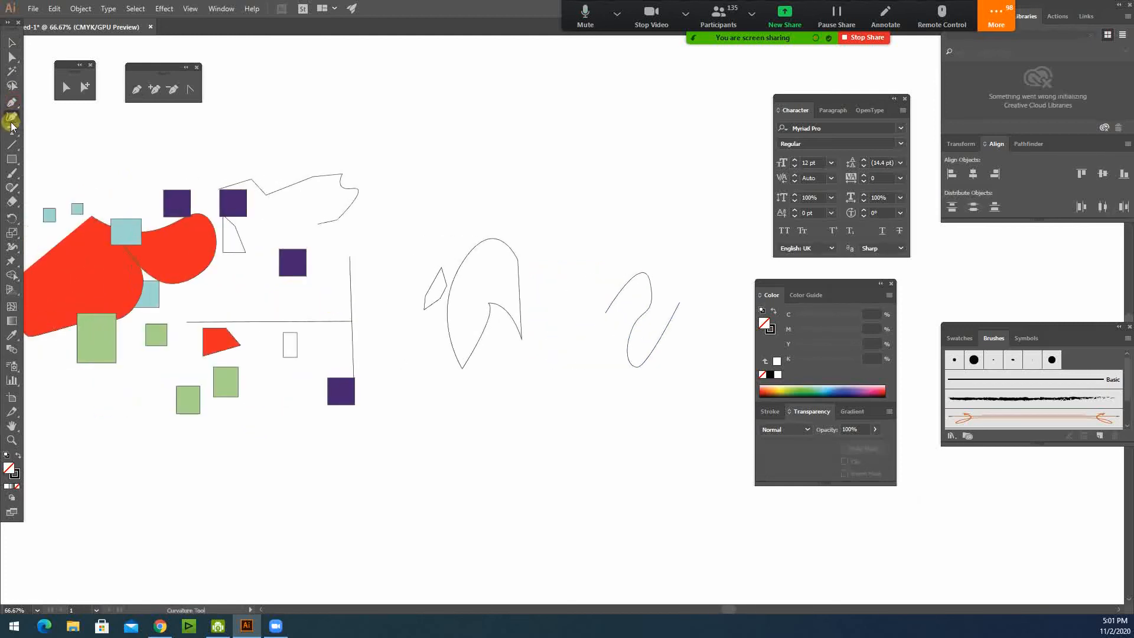
{"action": "left_click", "coordinate": [12, 116]}
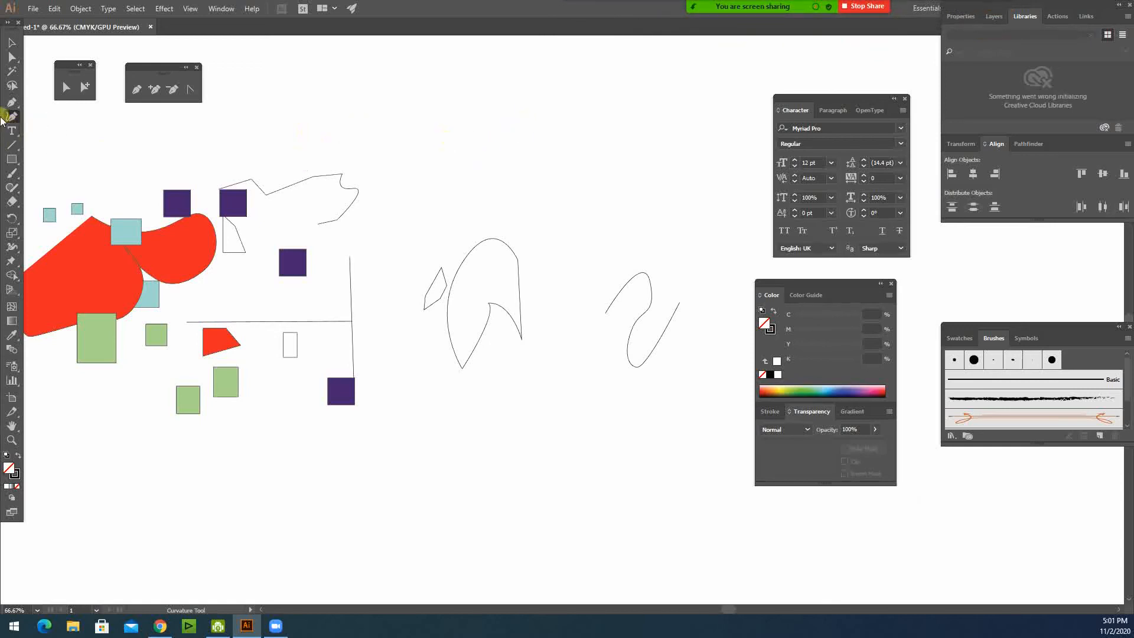
{"action": "left_click", "coordinate": [10, 117]}
{"action": "left_click", "coordinate": [527, 157]}
{"action": "left_click", "coordinate": [582, 136]}
{"action": "left_click", "coordinate": [568, 194]}
{"action": "left_click", "coordinate": [493, 163]}
{"action": "left_click", "coordinate": [516, 90]}
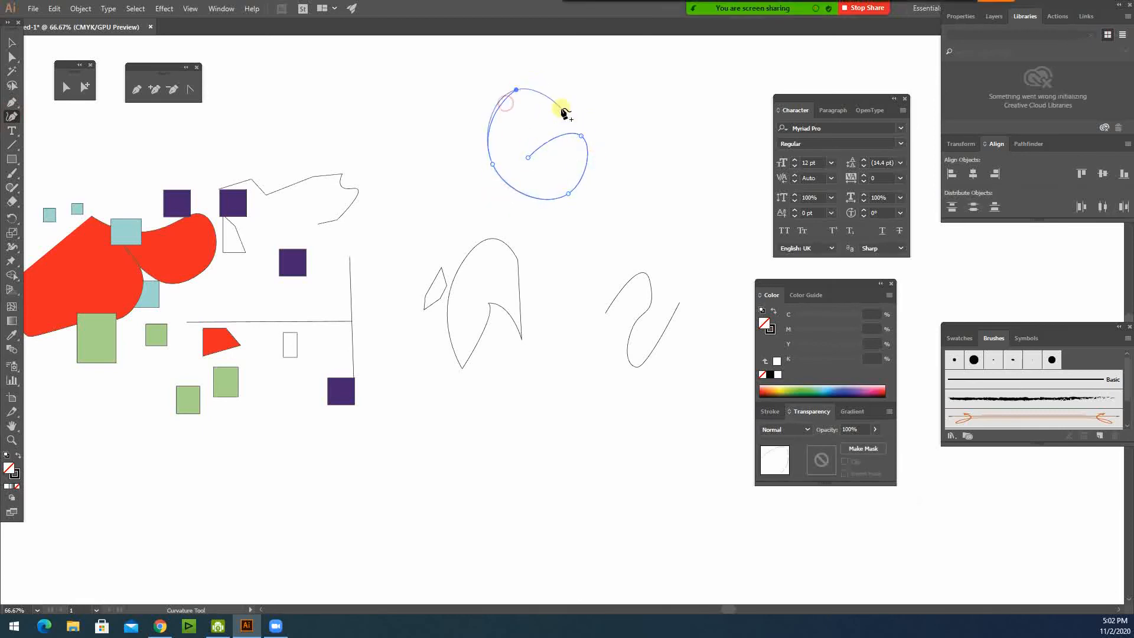
{"action": "left_click", "coordinate": [549, 95], "text": "ctrl"}
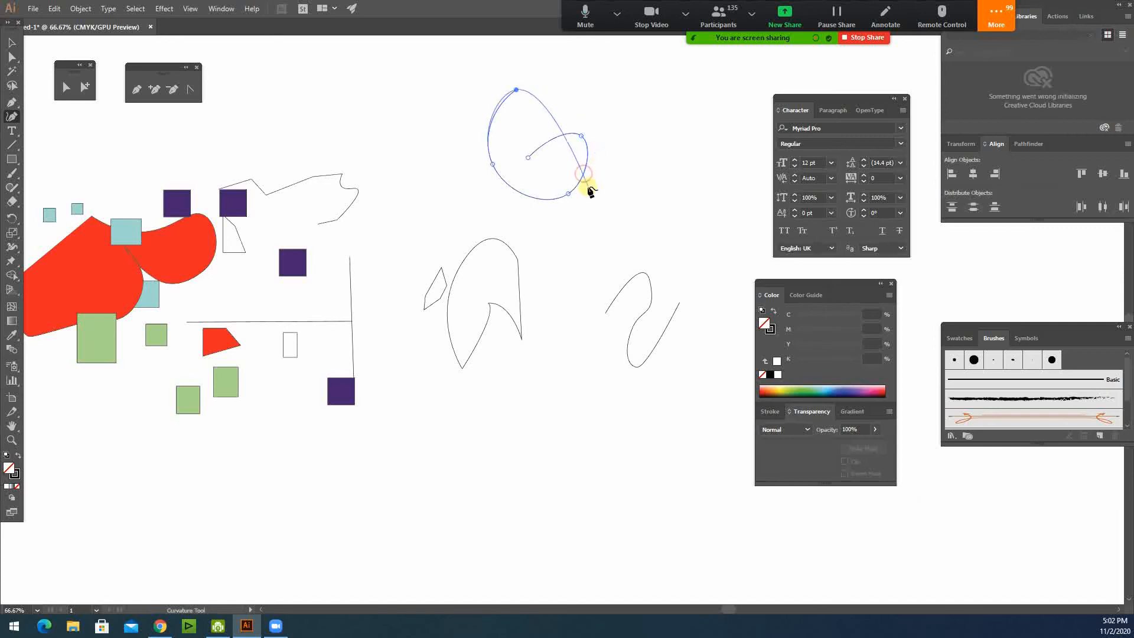
{"action": "left_click", "coordinate": [595, 179], "text": "ctrl"}
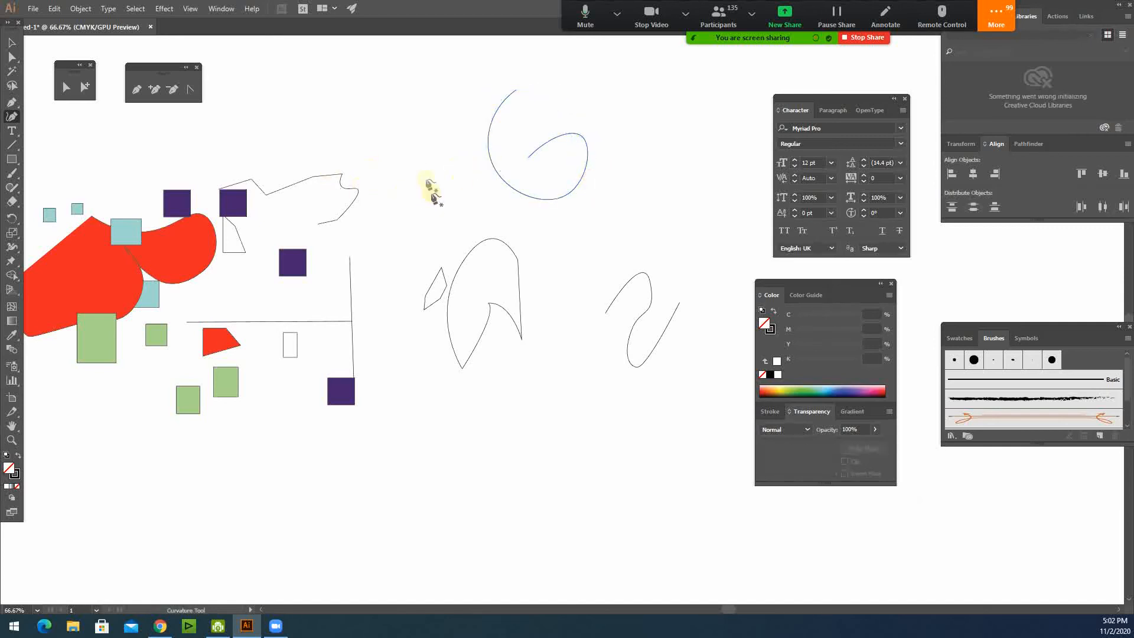
Start placing a file, look through the Desktop files and switch to the HDD_16 (E:) drive
{"action": "left_click", "coordinate": [11, 42]}
{"action": "left_click", "coordinate": [12, 104]}
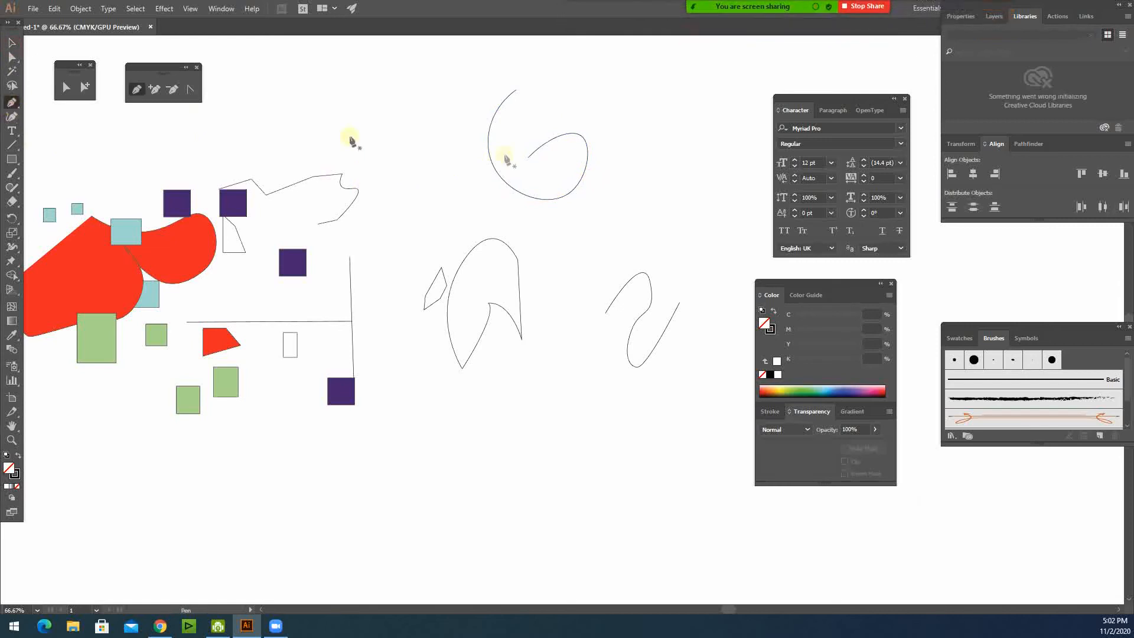
{"action": "left_click", "coordinate": [33, 9]}
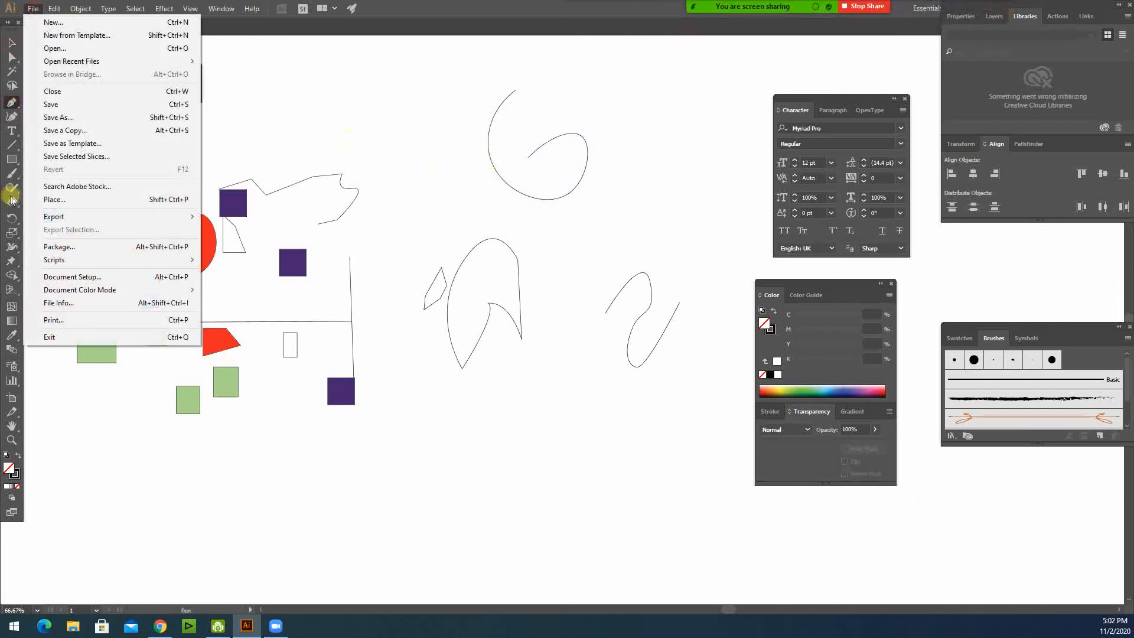
{"action": "left_click", "coordinate": [63, 201]}
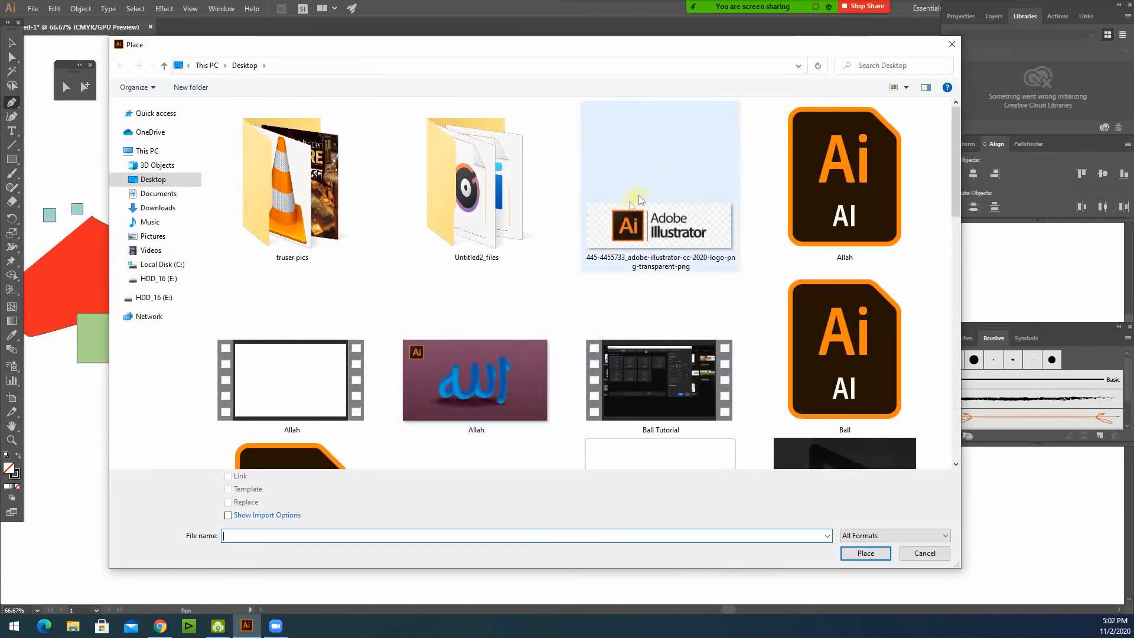
{"action": "scroll", "coordinate": [590, 378], "scroll_direction": "down", "scroll_amount": 5}
{"action": "scroll", "coordinate": [649, 408], "scroll_direction": "down", "scroll_amount": 10}
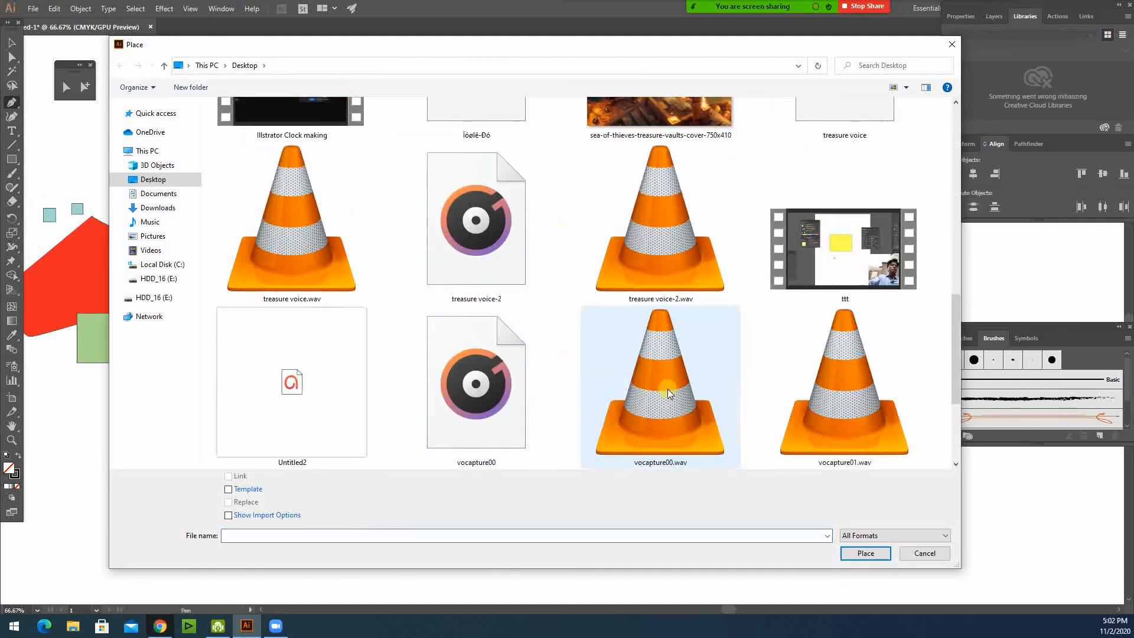
{"action": "scroll", "coordinate": [550, 368], "scroll_direction": "down", "scroll_amount": 5}
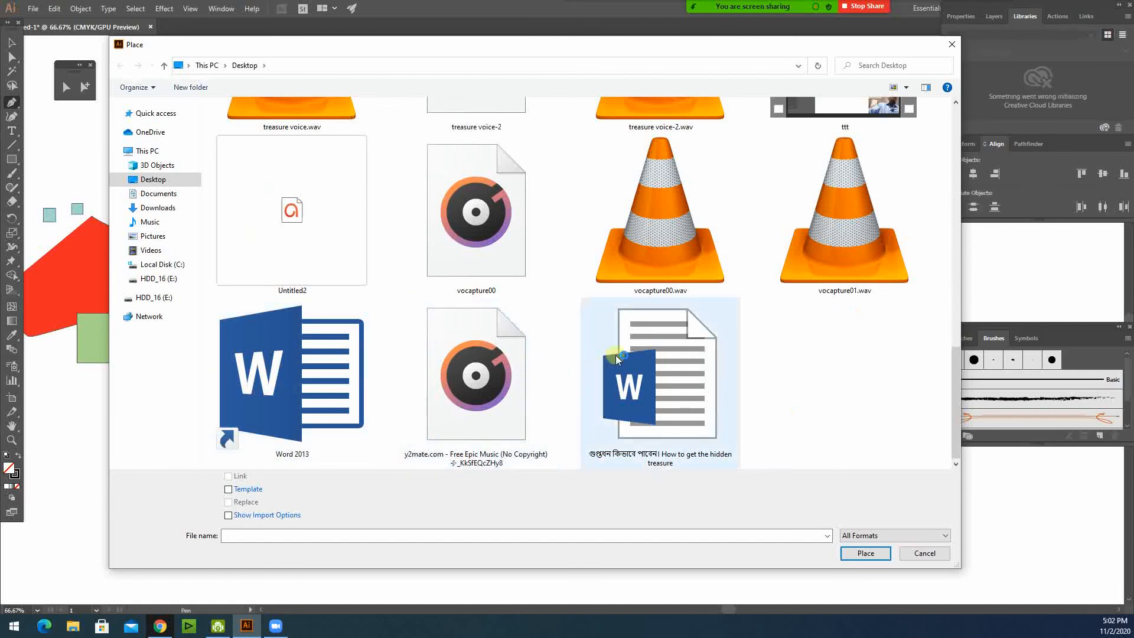
{"action": "left_click", "coordinate": [154, 298]}
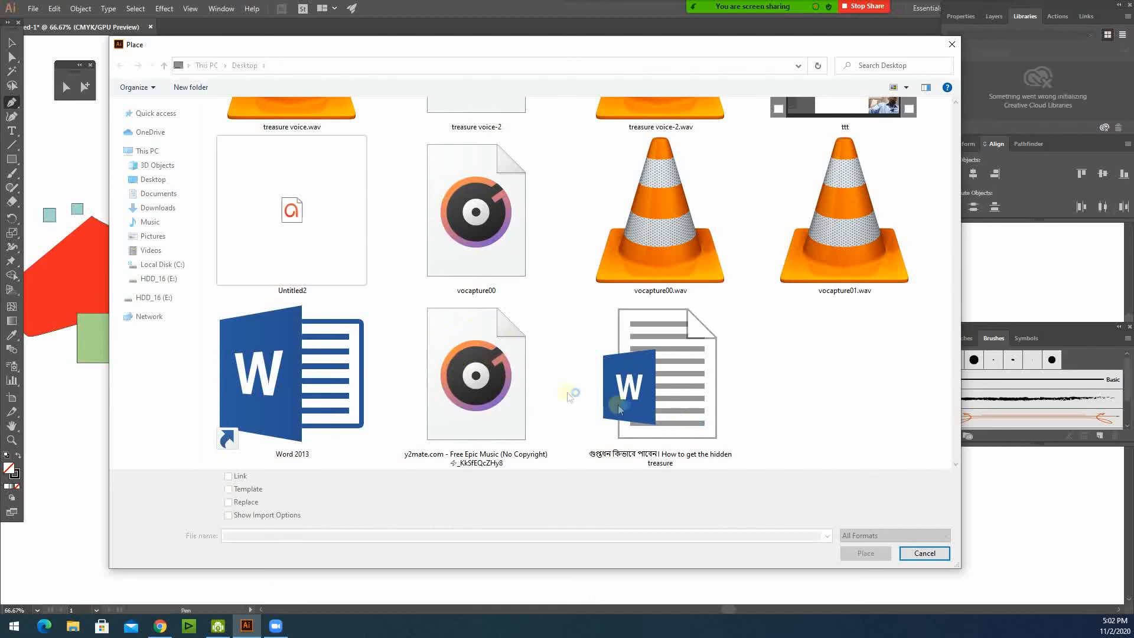
Look through the folders on HDD_16 (E:), including Dajjal FB Page, for a suitable image
{"action": "scroll", "coordinate": [533, 357], "scroll_direction": "down", "scroll_amount": 5}
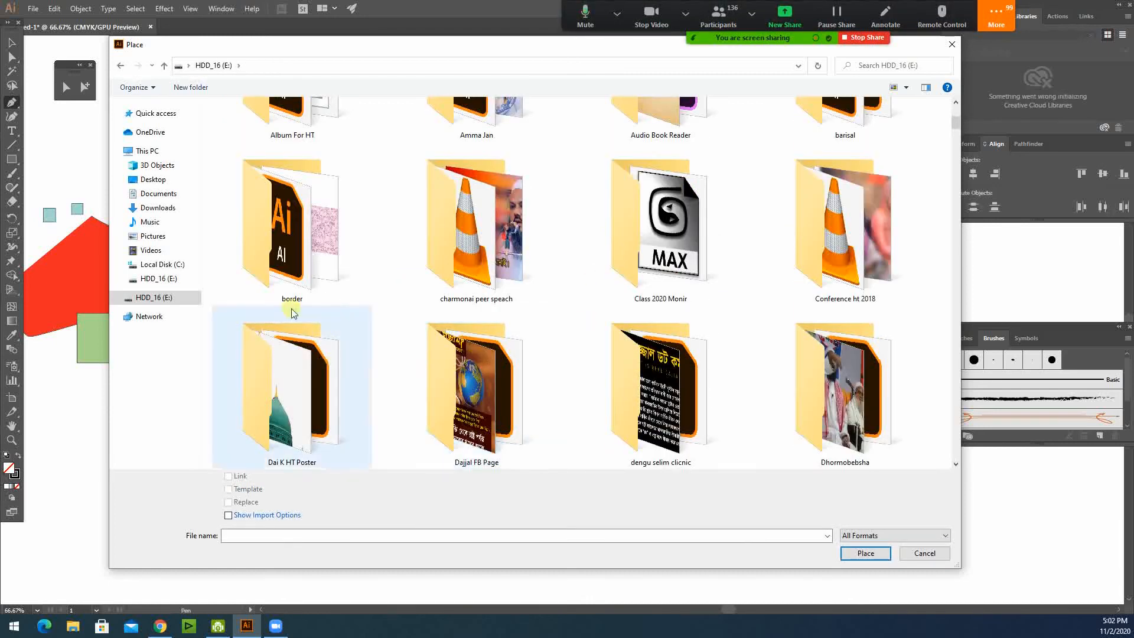
{"action": "left_click", "coordinate": [301, 266]}
{"action": "left_click", "coordinate": [476, 387]}
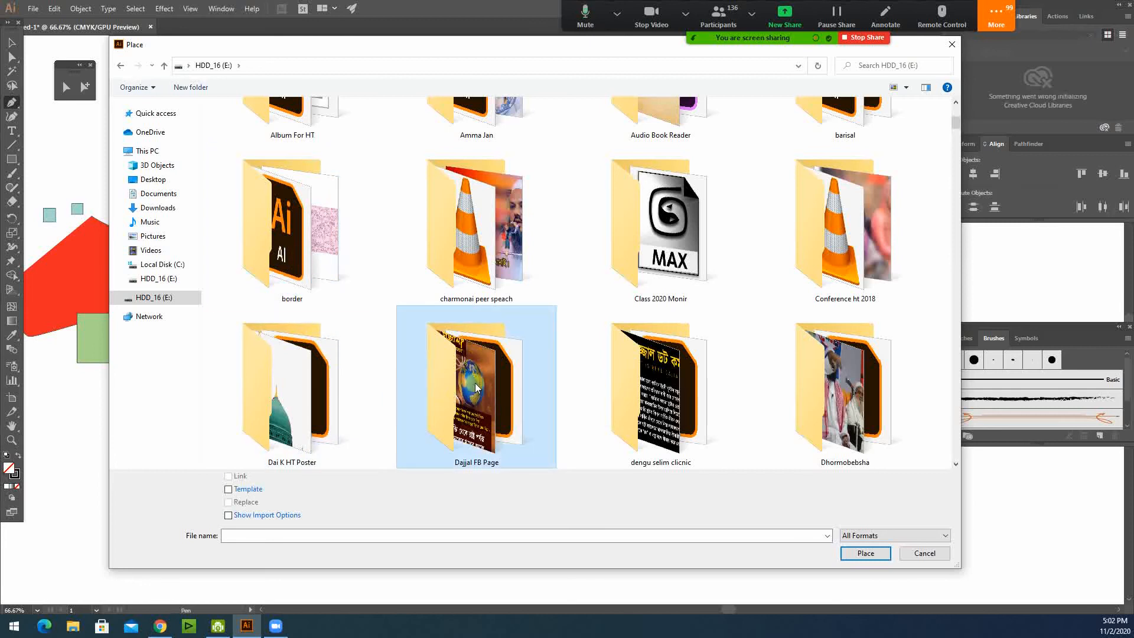
{"action": "key", "text": "Return"}
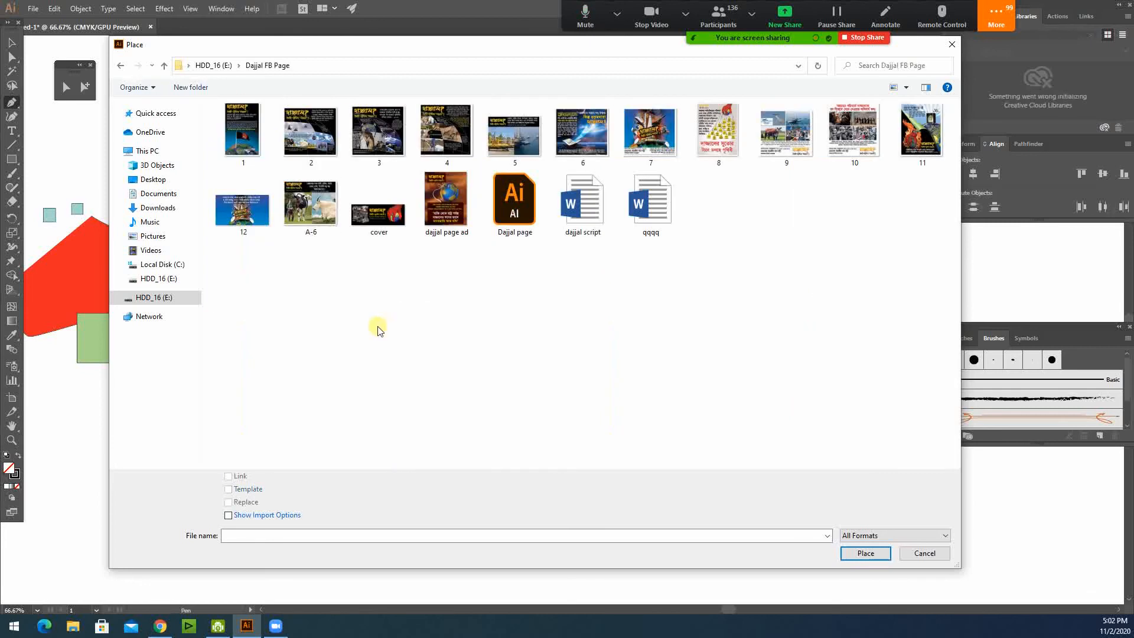
{"action": "key", "text": "BackSpace"}
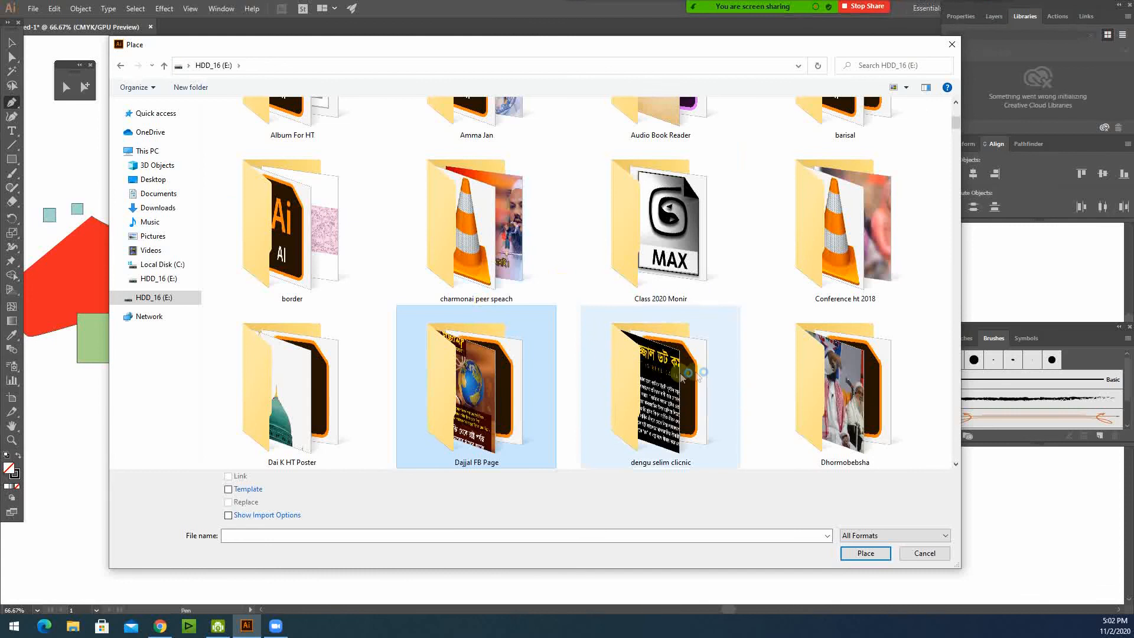
{"action": "left_click", "coordinate": [681, 375]}
{"action": "scroll", "coordinate": [685, 369], "scroll_direction": "down", "scroll_amount": 5}
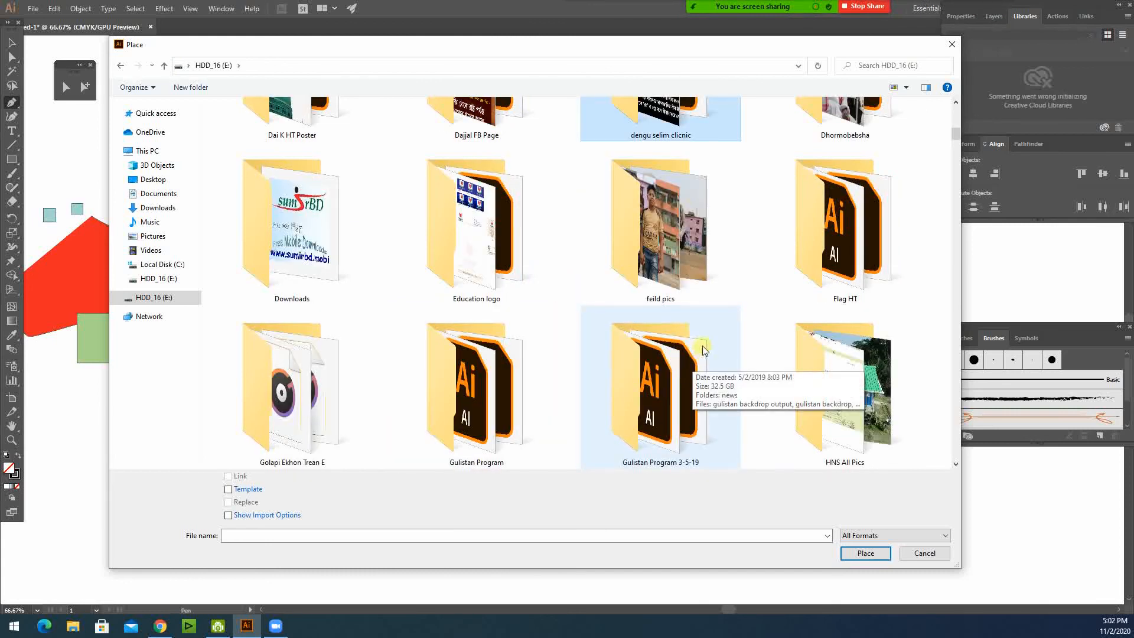
{"action": "left_click", "coordinate": [432, 279]}
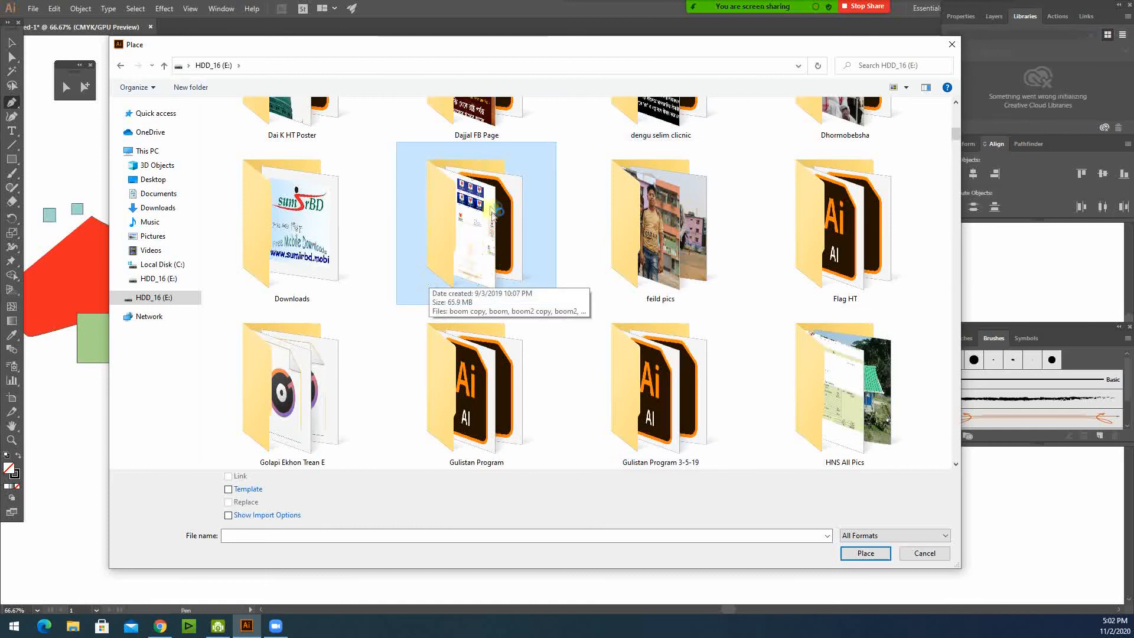
{"action": "scroll", "coordinate": [511, 378], "scroll_direction": "down", "scroll_amount": 5}
{"action": "scroll", "coordinate": [513, 383], "scroll_direction": "down", "scroll_amount": 10}
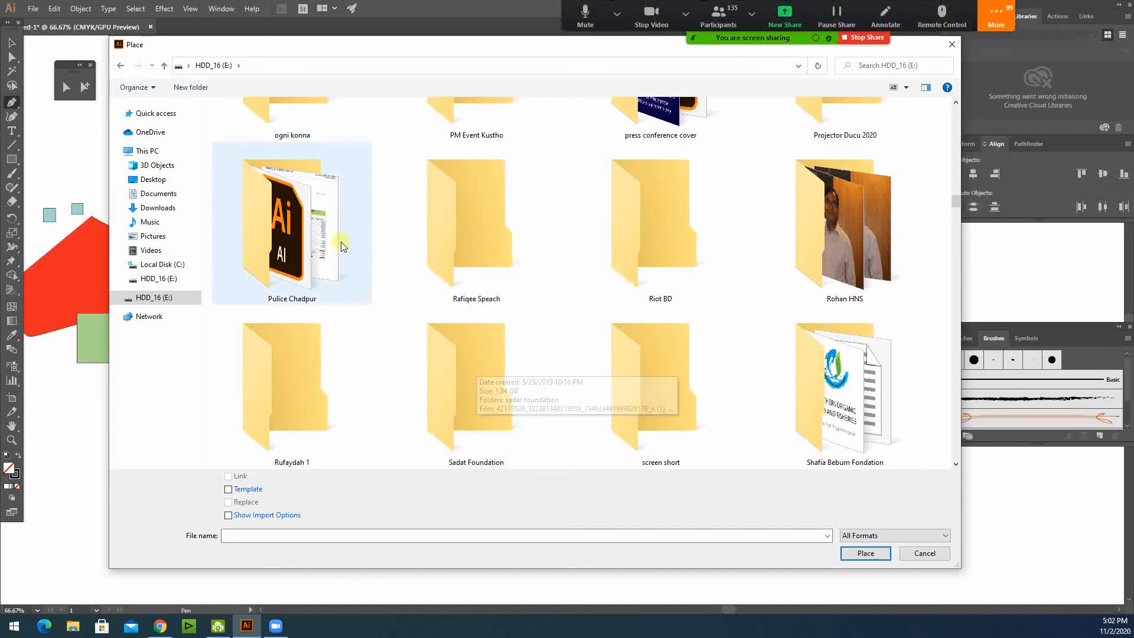
Open the Pulice Chadpur folder and display its files as extra large icons
{"action": "double_click", "coordinate": [292, 236]}
{"action": "right_click", "coordinate": [734, 251]}
{"action": "mouse_move", "coordinate": [753, 262]}
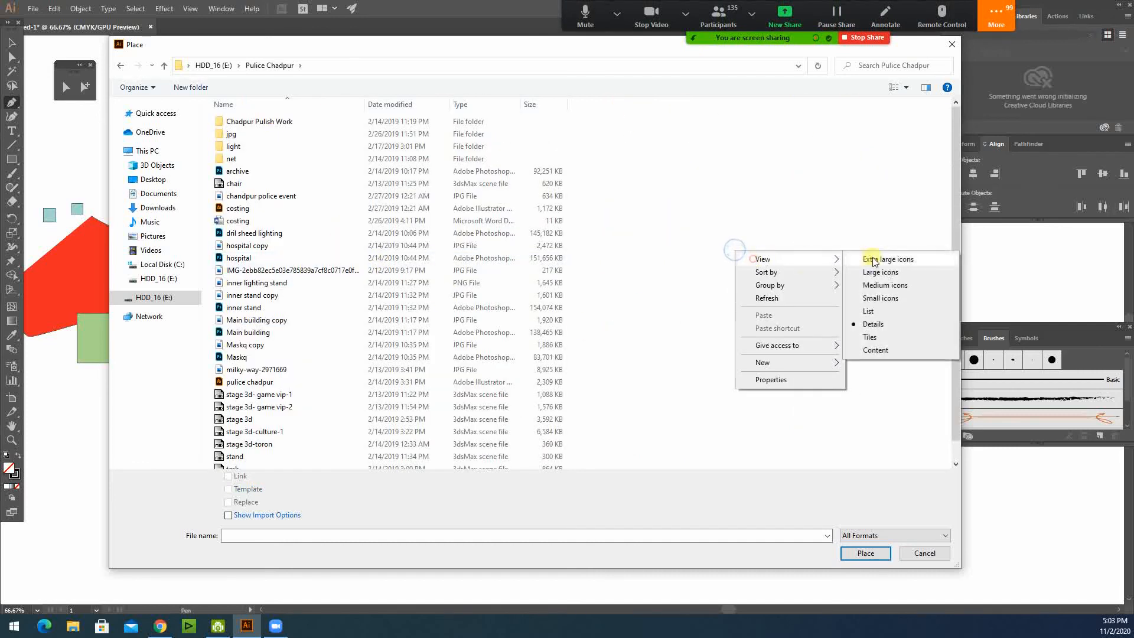
{"action": "left_click", "coordinate": [809, 258]}
{"action": "left_click", "coordinate": [703, 321]}
{"action": "scroll", "coordinate": [615, 332], "scroll_direction": "down", "scroll_amount": 10}
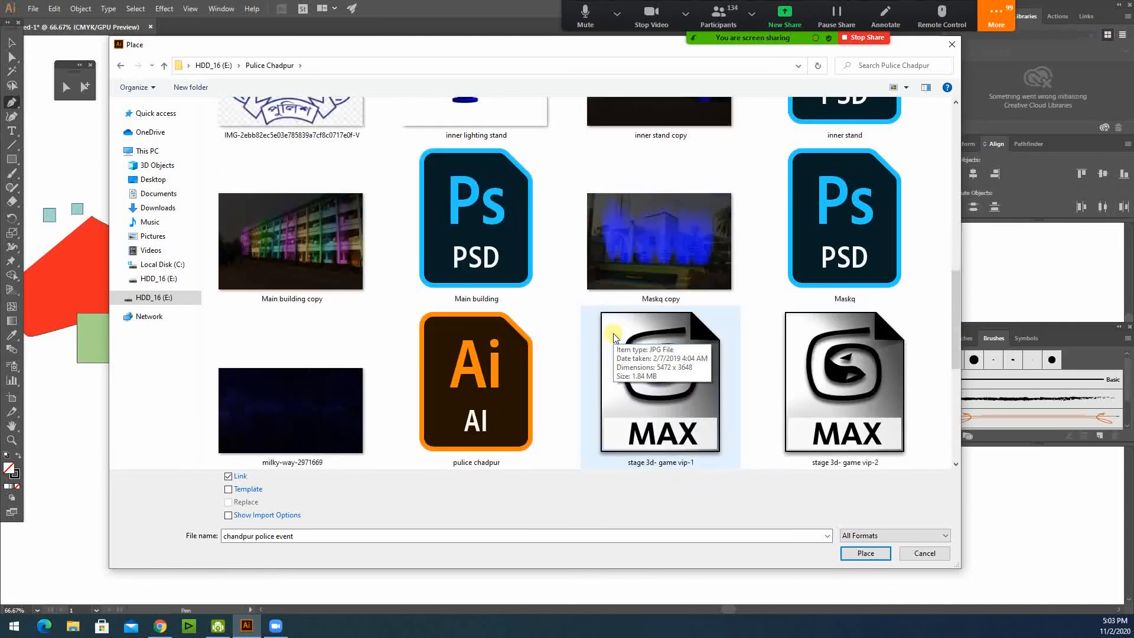
Place the blue police emblem image IMG-2ebb82ec5e03e785839a7cf8c0717e0f-V on the artboard as a linked file
{"action": "scroll", "coordinate": [614, 338], "scroll_direction": "up", "scroll_amount": 2}
{"action": "left_click", "coordinate": [310, 213]}
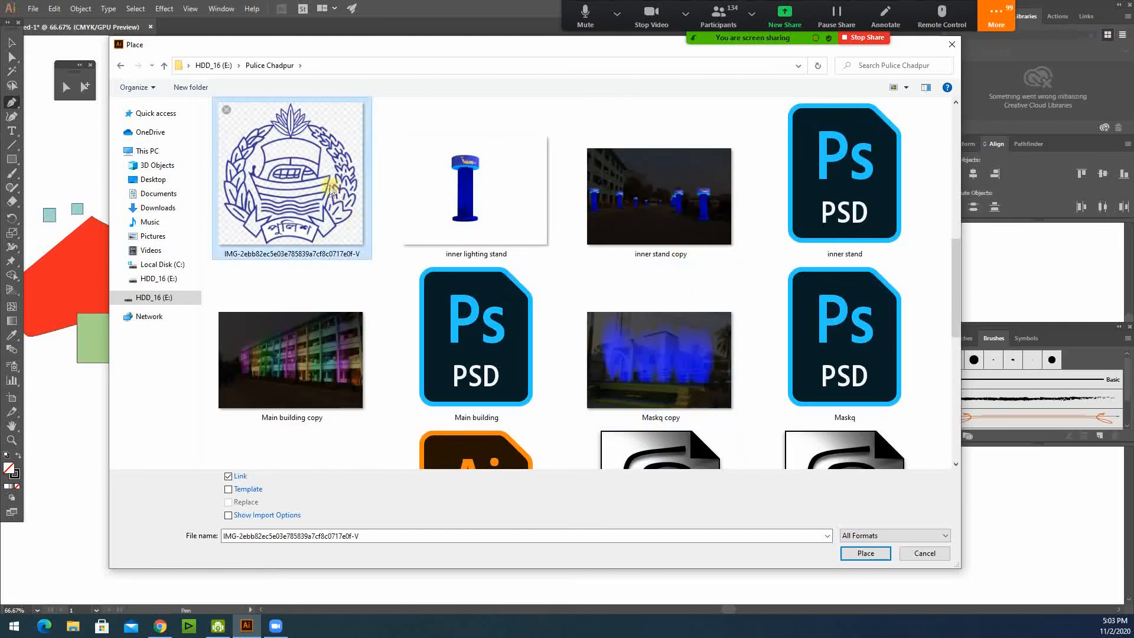
{"action": "left_click", "coordinate": [866, 553]}
{"action": "left_click", "coordinate": [401, 159]}
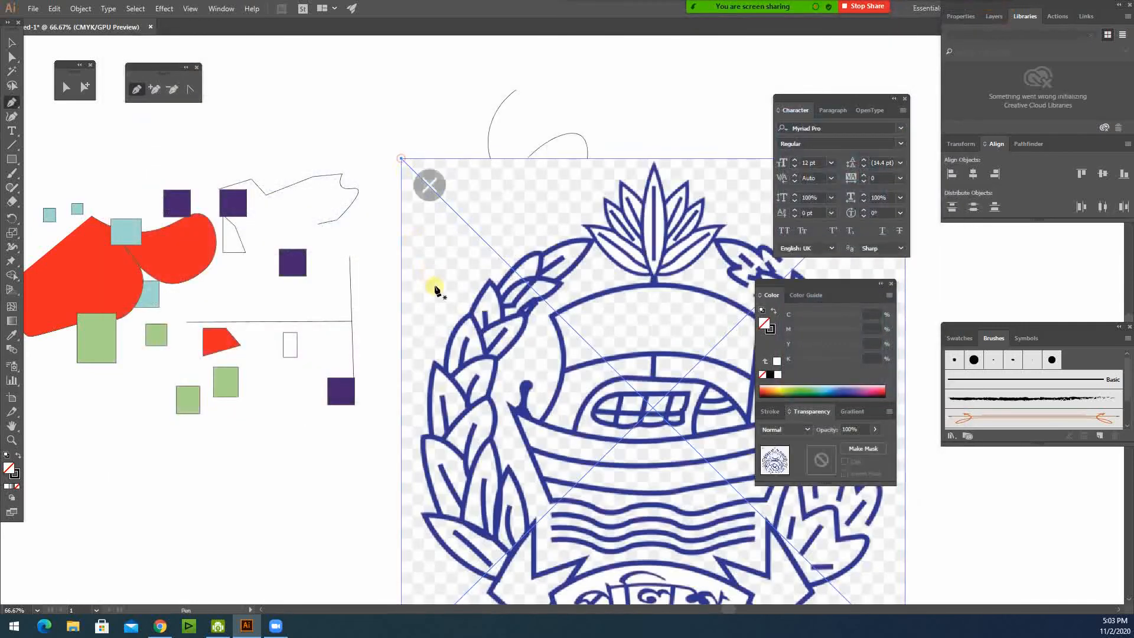
Move the placed emblem into the empty area to the right of the S-shaped curve
{"action": "key", "text": "ctrl+minus"}
{"action": "key", "text": "ctrl+minus"}
{"action": "left_click_drag", "start_coordinate": [554, 351], "coordinate": [391, 342]}
{"action": "left_click_drag", "start_coordinate": [393, 255], "coordinate": [432, 348], "text": "ctrl"}
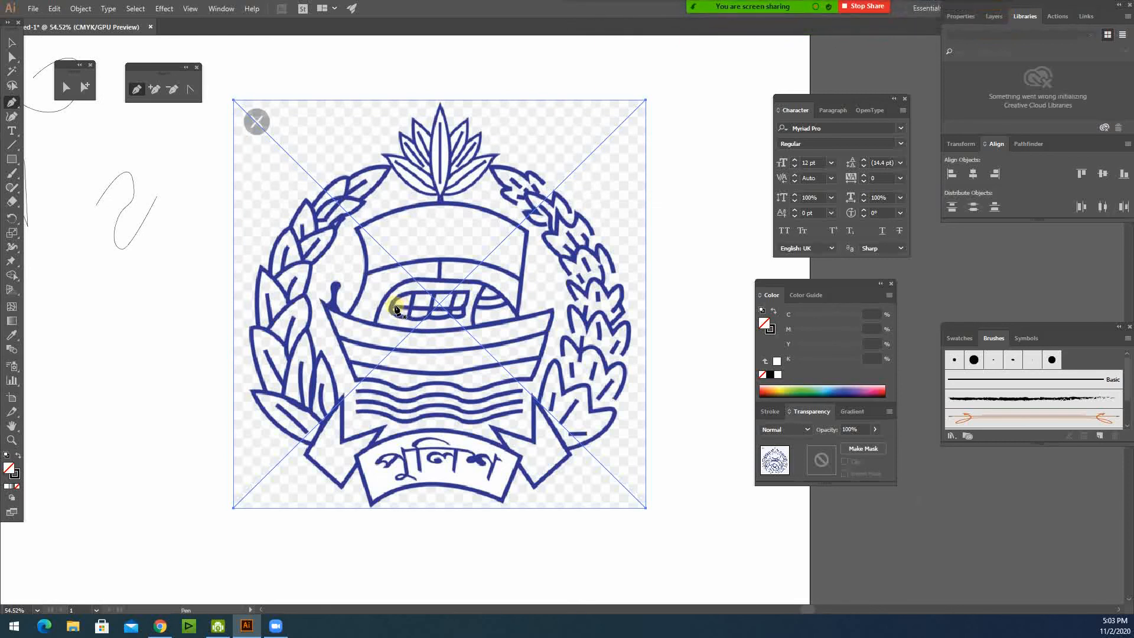
Lock the placed emblem on the artboard and undo the lock
{"action": "key", "text": "ctrl+2"}
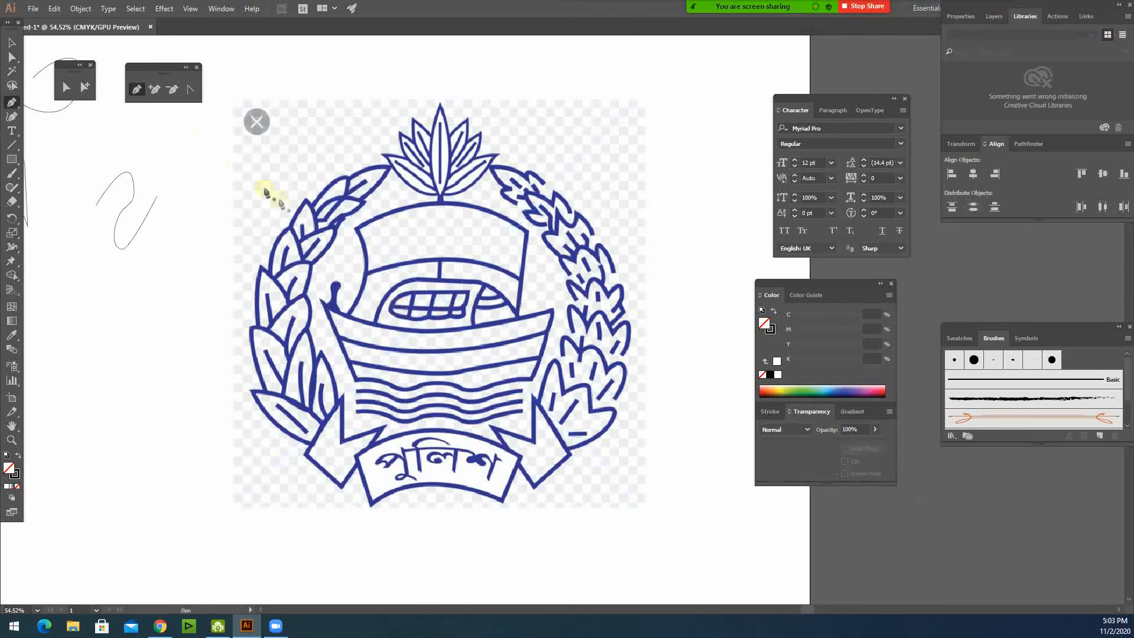
{"action": "key", "text": "ctrl+z"}
Start placing another image from the Pulice Chadpur folder and display its files as extra large icons
{"action": "left_click", "coordinate": [33, 8]}
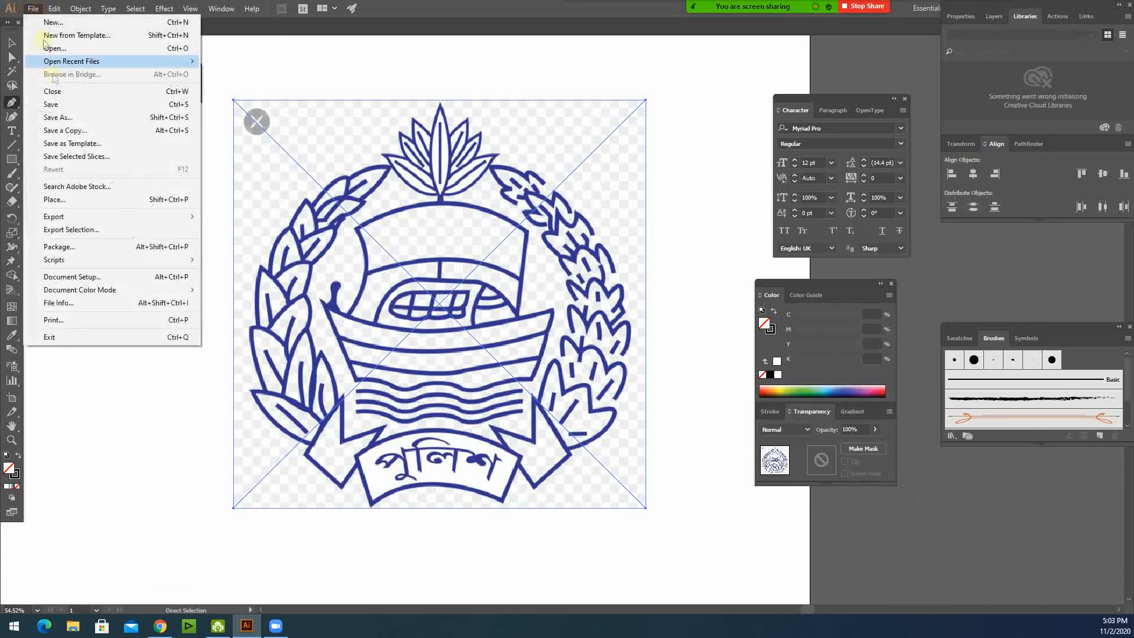
{"action": "left_click", "coordinate": [32, 9]}
{"action": "left_click", "coordinate": [32, 8]}
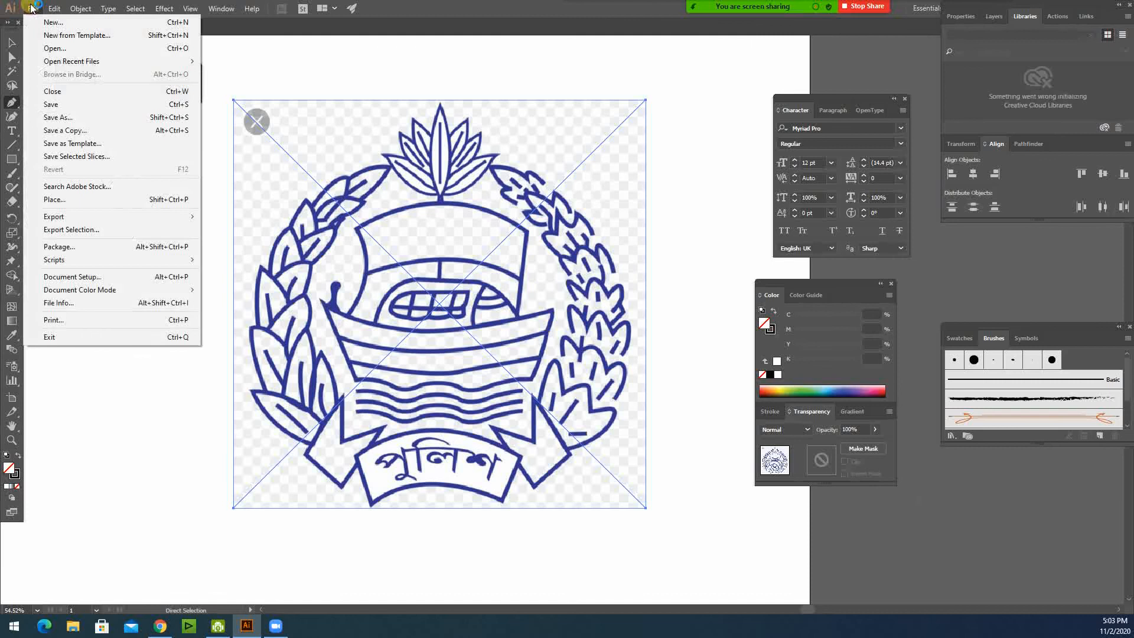
{"action": "left_click", "coordinate": [35, 7]}
{"action": "left_click", "coordinate": [34, 7]}
{"action": "left_click", "coordinate": [55, 199]}
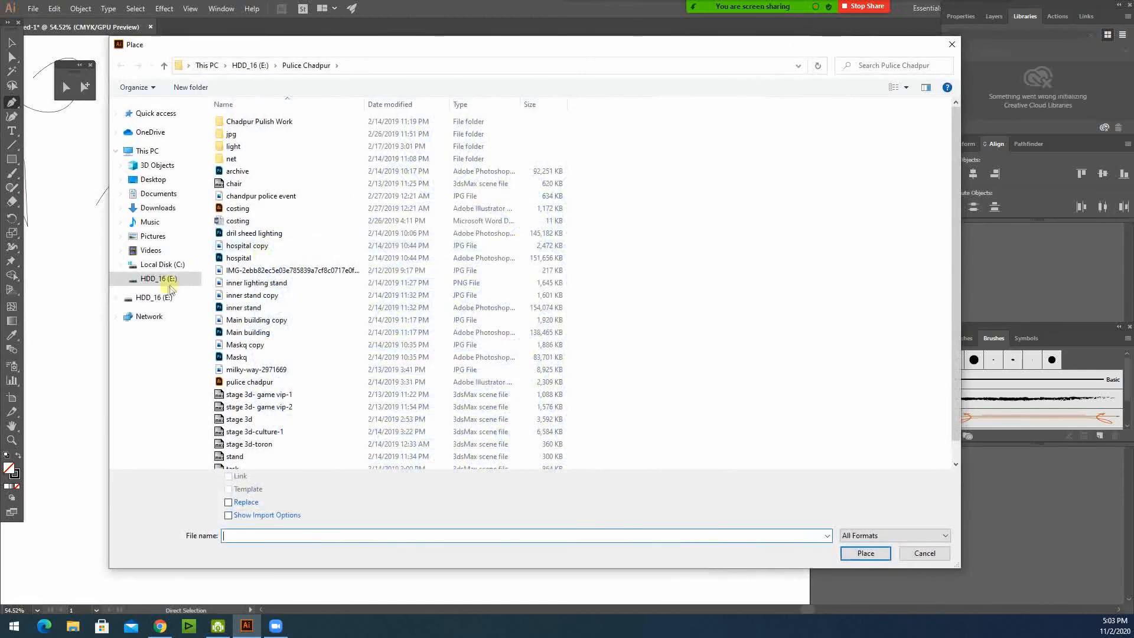
{"action": "right_click", "coordinate": [750, 217]}
{"action": "mouse_move", "coordinate": [767, 222]}
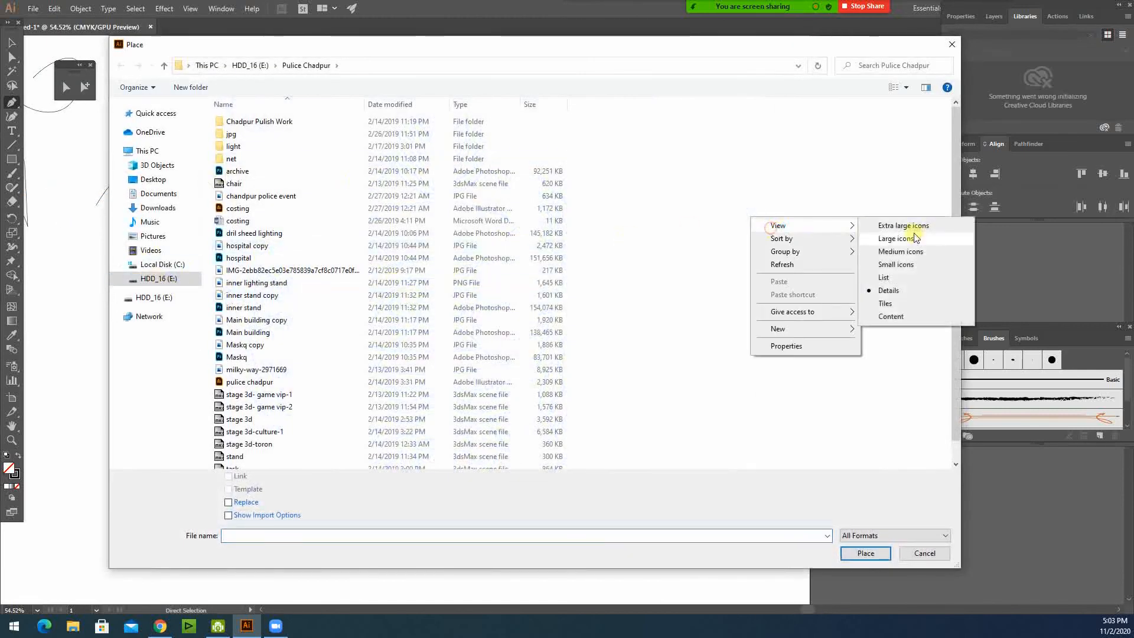
{"action": "left_click", "coordinate": [905, 225]}
Place the police emblem image IMG-2ebb82ec5e03e785839a7cf8c0717e0f-V as a linked file in the empty area below the existing emblem
{"action": "left_click", "coordinate": [658, 342]}
{"action": "scroll", "coordinate": [474, 405], "scroll_direction": "down", "scroll_amount": 5}
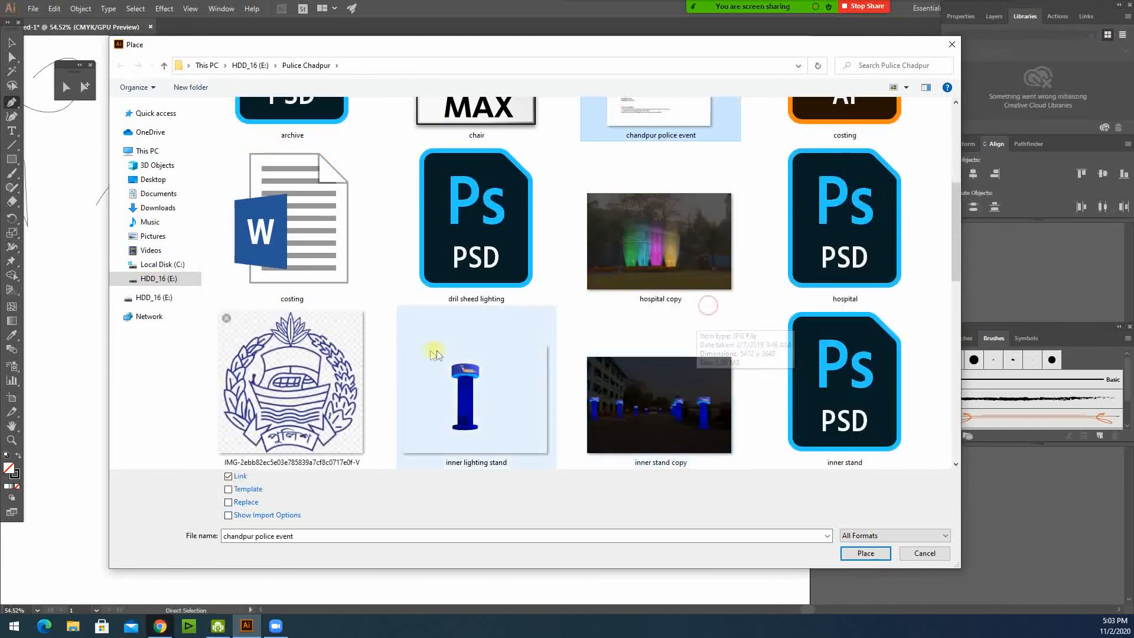
{"action": "left_click", "coordinate": [281, 374]}
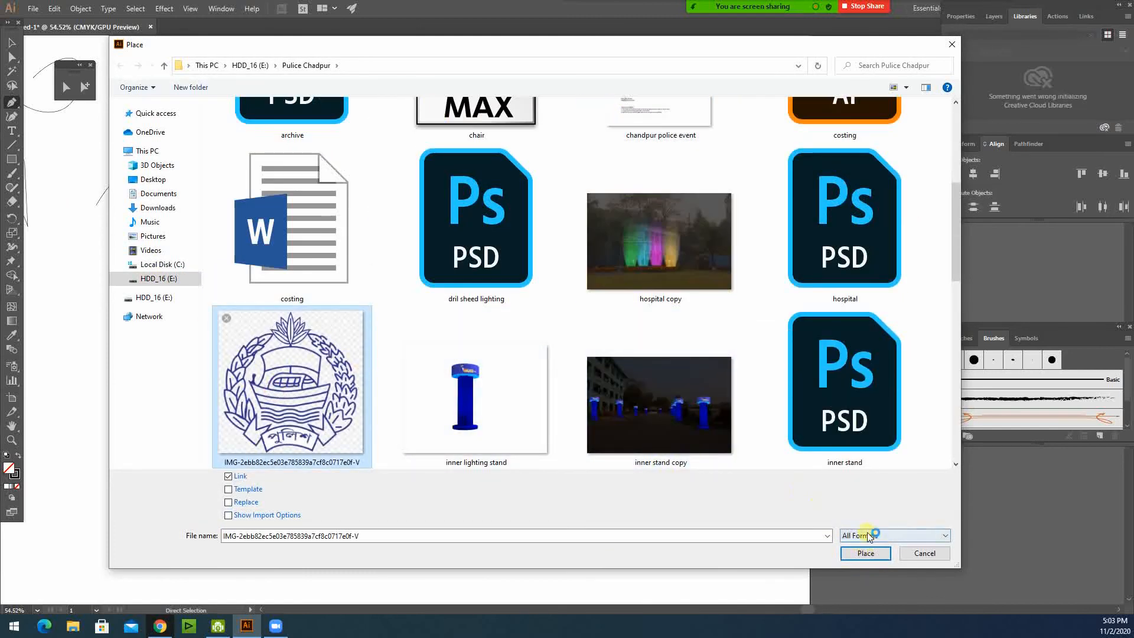
{"action": "double_click", "coordinate": [301, 405]}
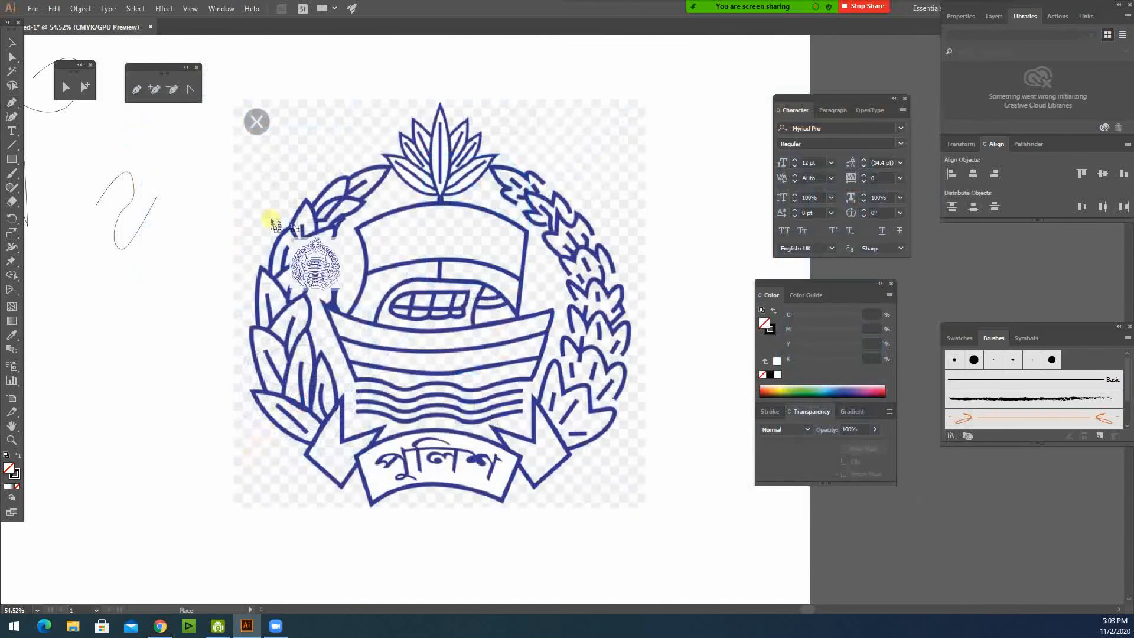
{"action": "left_click", "coordinate": [363, 284], "text": "ctrl+alt"}
{"action": "left_click", "coordinate": [362, 283], "text": "ctrl+alt"}
{"action": "left_click_drag", "start_coordinate": [506, 340], "coordinate": [313, 93]}
{"action": "left_click", "coordinate": [273, 303]}
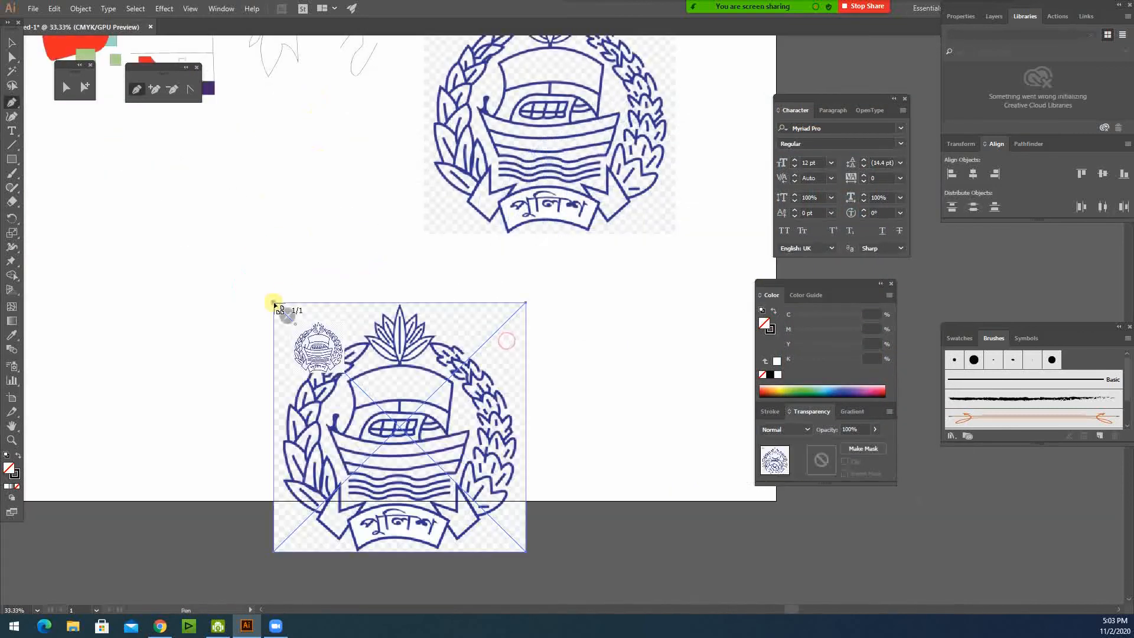
Delete the earlier emblem and move the new one up so it sits fully on the artboard
{"action": "left_click", "coordinate": [12, 43]}
{"action": "left_click", "coordinate": [488, 142]}
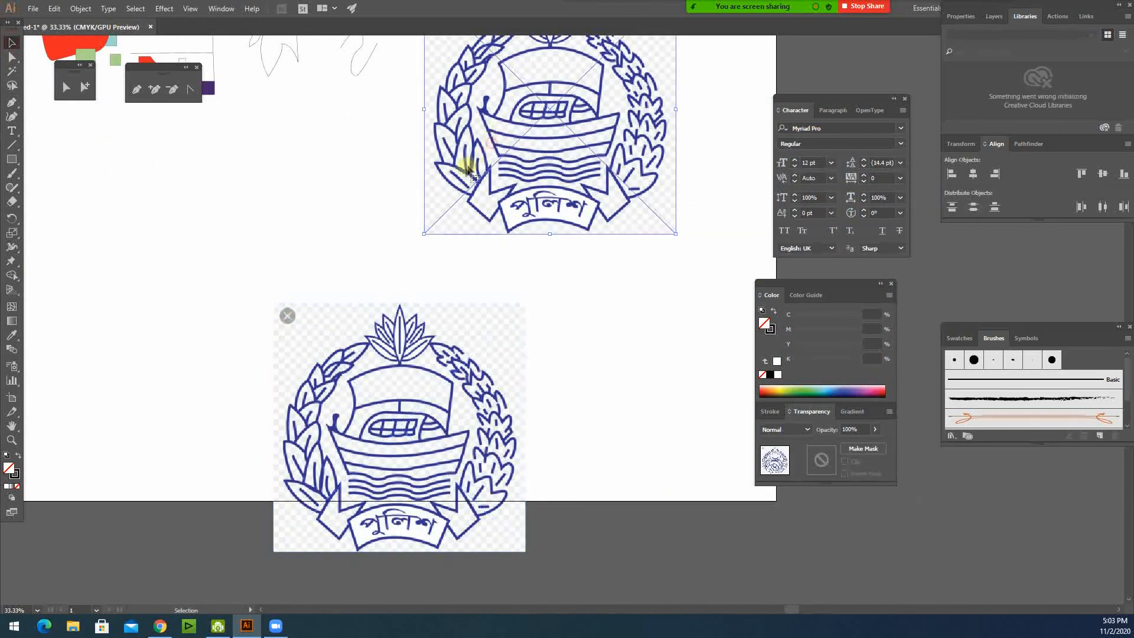
{"action": "key", "text": "Delete"}
{"action": "left_click_drag", "start_coordinate": [375, 434], "coordinate": [376, 180]}
{"action": "left_click_drag", "start_coordinate": [336, 127], "coordinate": [389, 282]}
Prepare the Pen tool for tracing with no fill and a red stroke of C 0, M 100, Y 100, K 0
{"action": "left_click", "coordinate": [11, 103]}
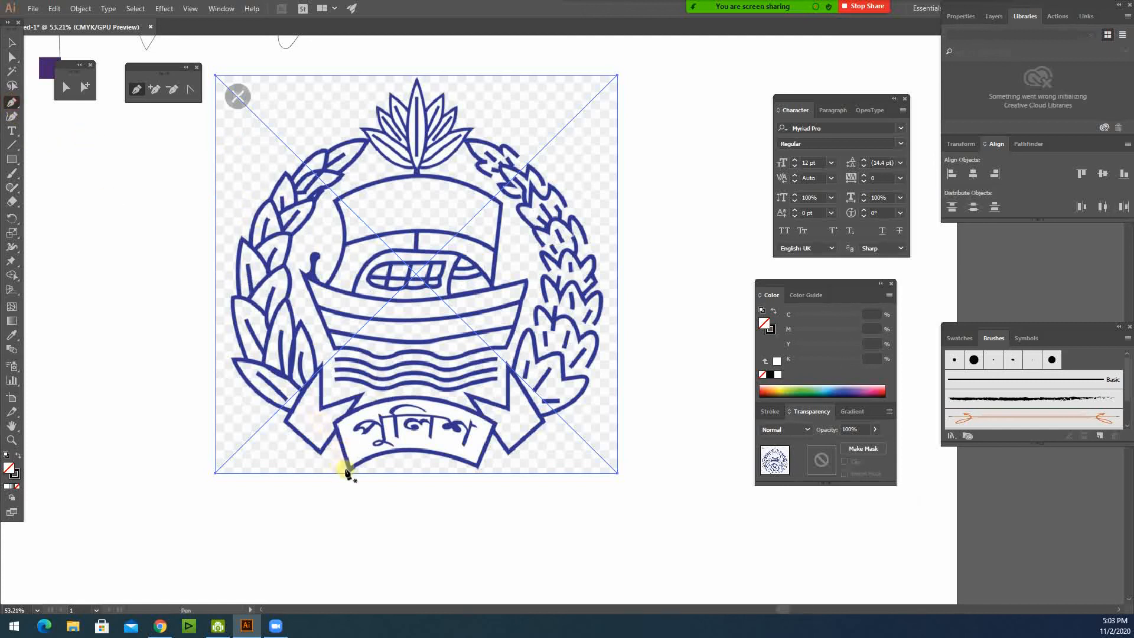
{"action": "left_click", "coordinate": [348, 472]}
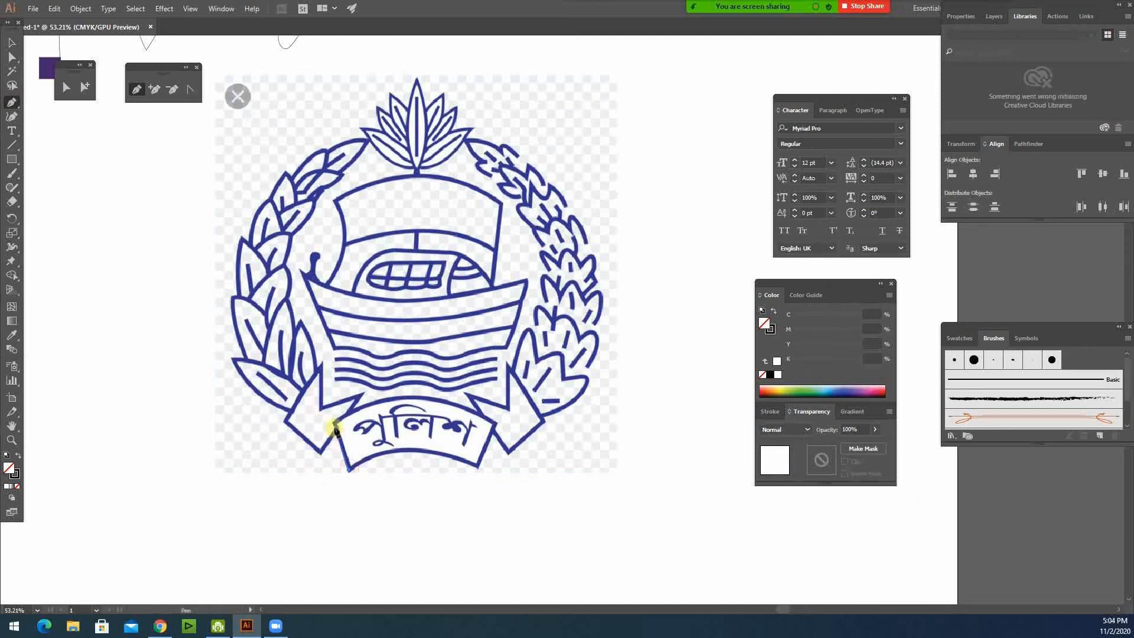
{"action": "key", "text": "ctrl+z"}
{"action": "left_click", "coordinate": [11, 102]}
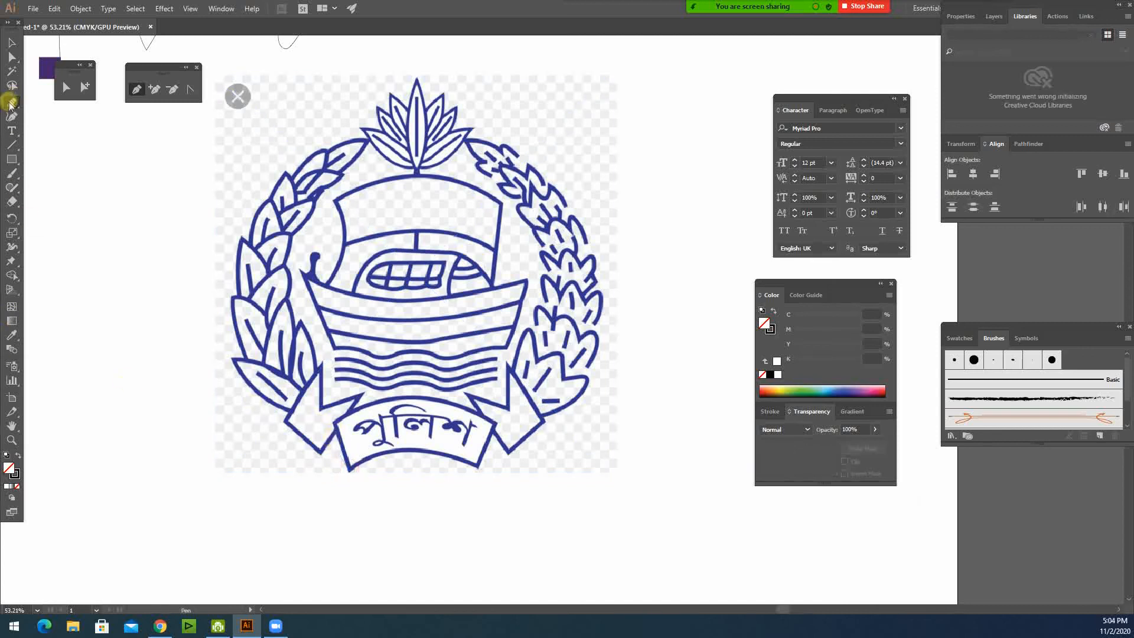
{"action": "left_click", "coordinate": [15, 476]}
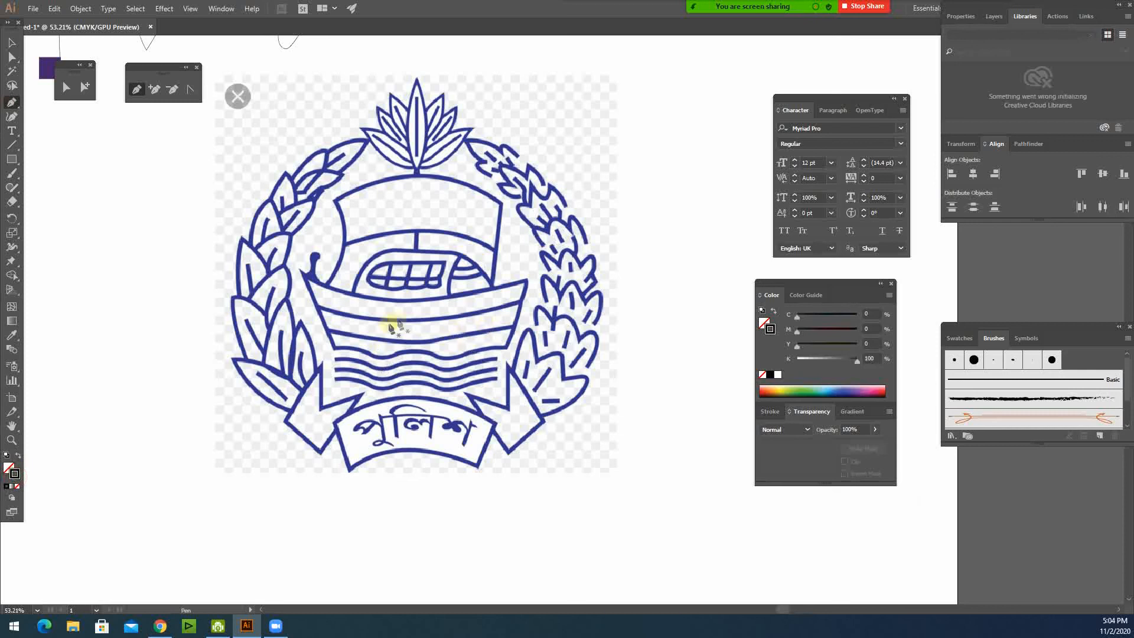
{"action": "mouse_move", "coordinate": [815, 325]}
{"action": "left_mouse_down"}
{"action": "mouse_move", "coordinate": [868, 329]}
{"action": "mouse_move", "coordinate": [873, 346]}
{"action": "mouse_move", "coordinate": [697, 370]}
{"action": "left_mouse_up"}
{"action": "left_click", "coordinate": [767, 412]}
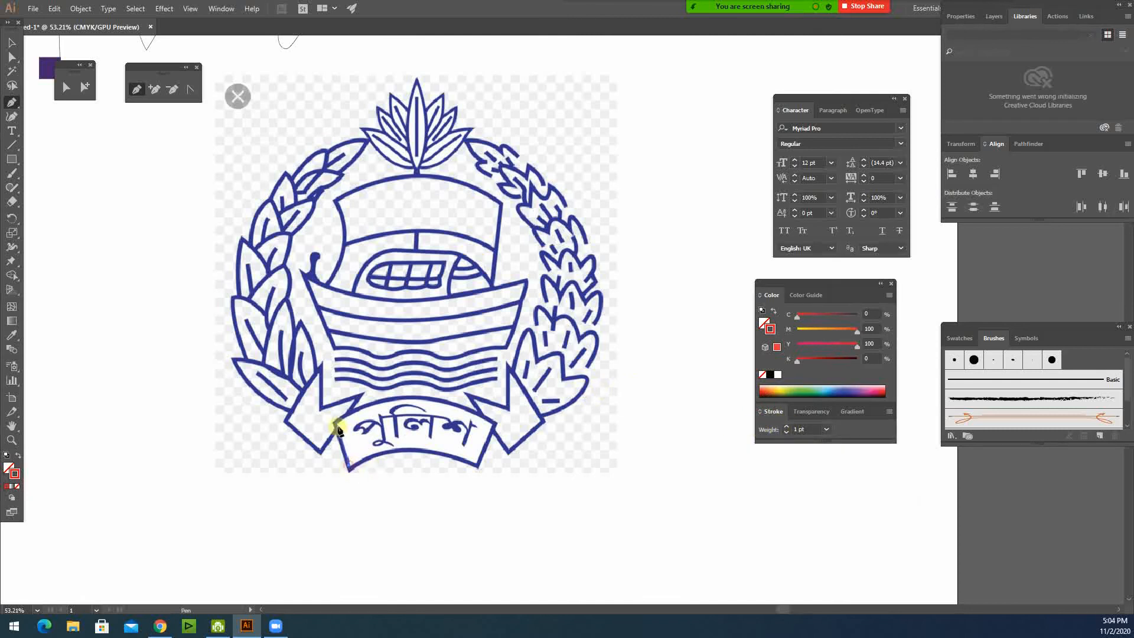
Trace the emblem's central banner around the পুলিশ lettering with the Pen tool, curving its upper and lower edges
{"action": "left_click", "coordinate": [334, 425]}
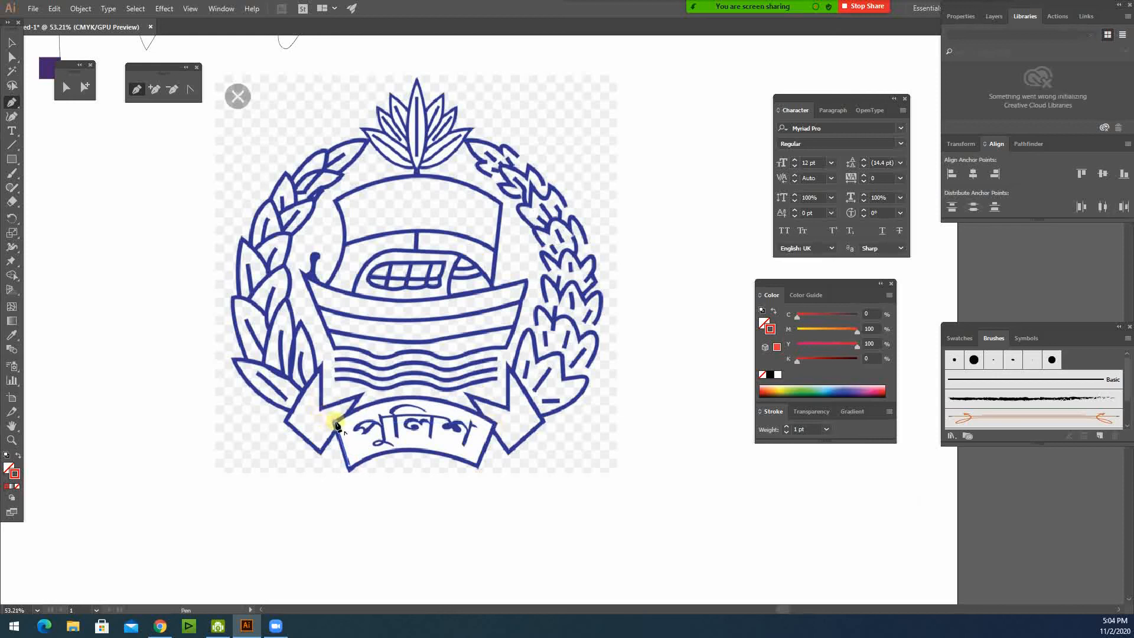
{"action": "left_click_drag", "start_coordinate": [495, 423], "coordinate": [564, 471]}
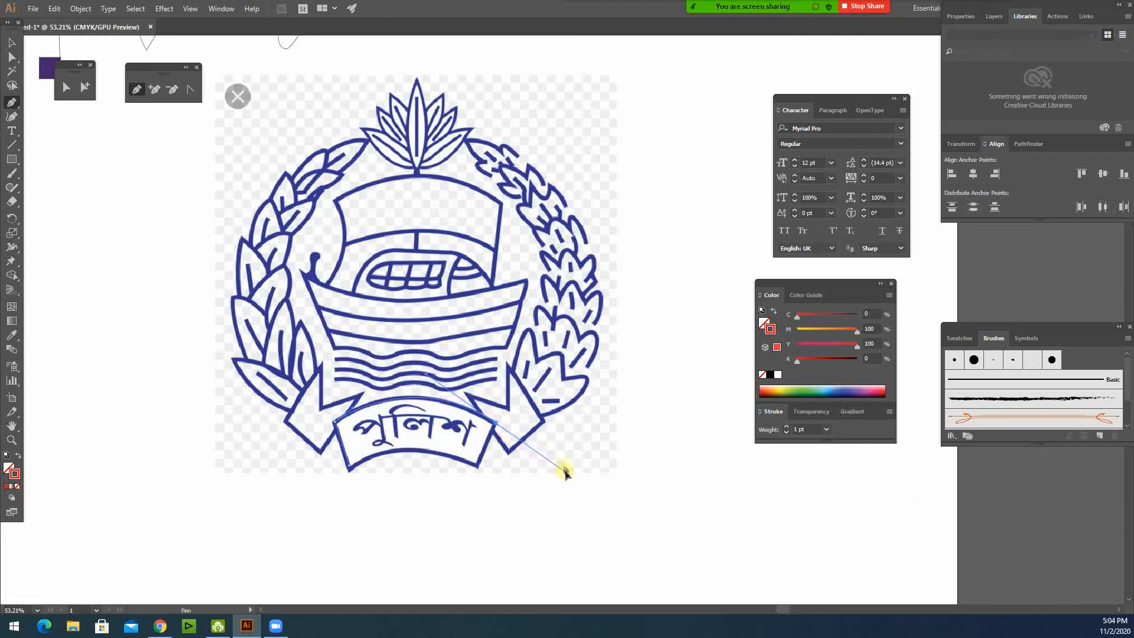
{"action": "left_click", "coordinate": [496, 426]}
{"action": "left_click", "coordinate": [481, 473]}
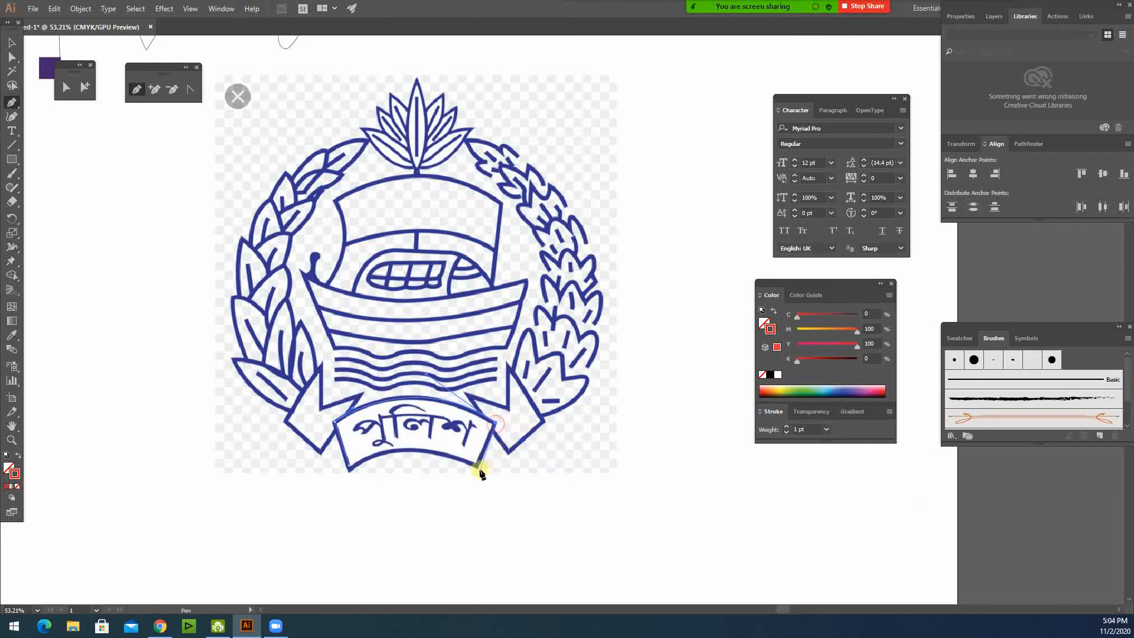
{"action": "left_click_drag", "start_coordinate": [476, 466], "coordinate": [459, 447]}
{"action": "left_click_drag", "start_coordinate": [350, 470], "coordinate": [297, 481]}
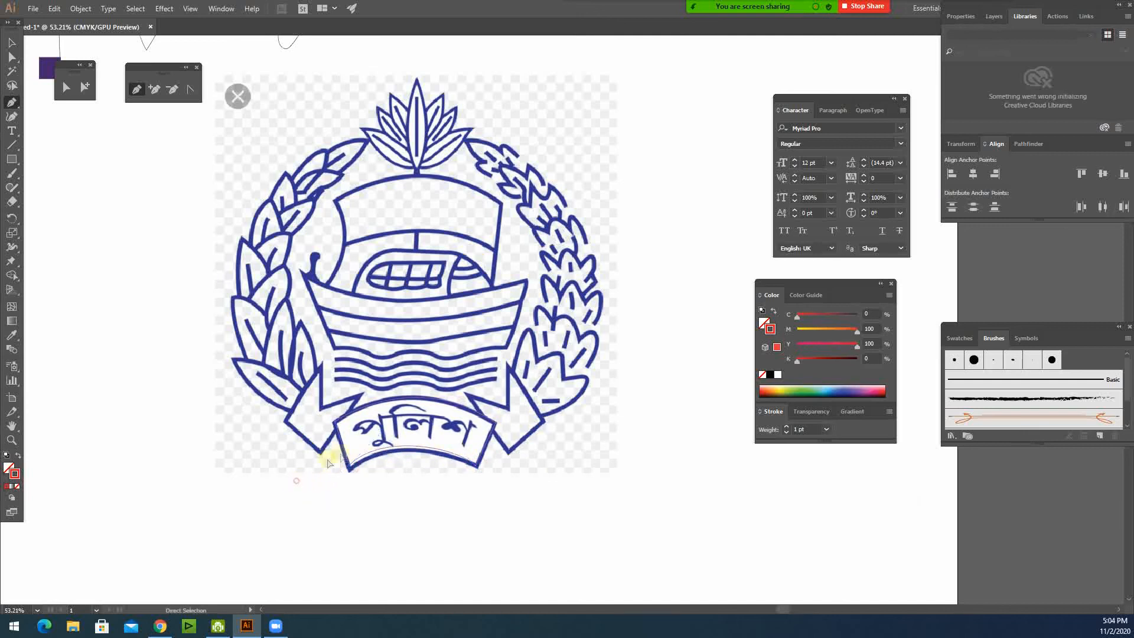
Trace the straight-edged ribbon fold beside the left end of the emblem's central banner with the Pen tool
{"action": "left_click", "coordinate": [358, 395]}
{"action": "left_click", "coordinate": [319, 452]}
{"action": "left_click", "coordinate": [289, 420]}
{"action": "left_click", "coordinate": [320, 364]}
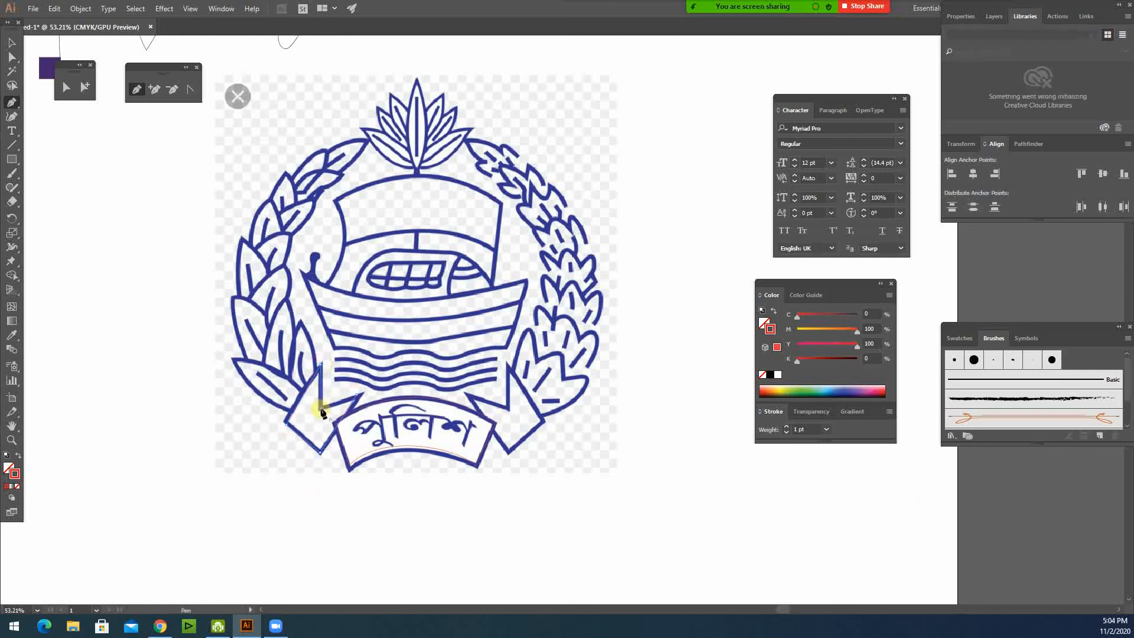
{"action": "left_click", "coordinate": [359, 395]}
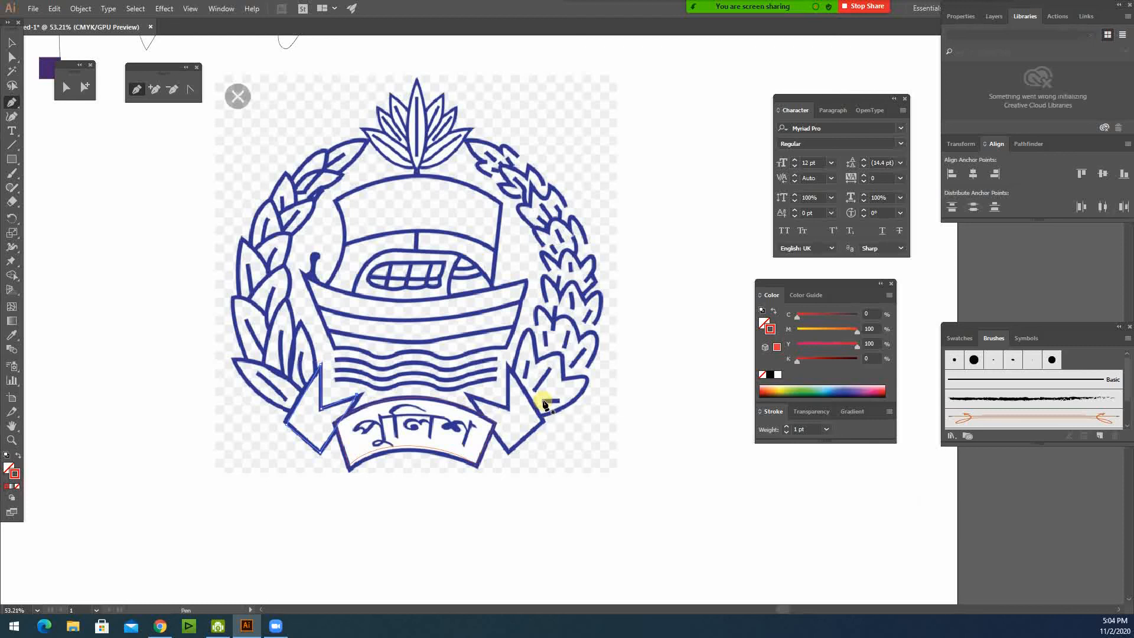
View the whole artboard in Outline mode with the emblem selected and return to the normal preview
{"action": "left_click", "coordinate": [422, 274], "text": "ctrl"}
{"action": "left_click", "coordinate": [359, 302], "text": "ctrl+alt"}
{"action": "left_click", "coordinate": [359, 302], "text": "ctrl+alt"}
{"action": "left_click", "coordinate": [359, 302], "text": "ctrl+alt"}
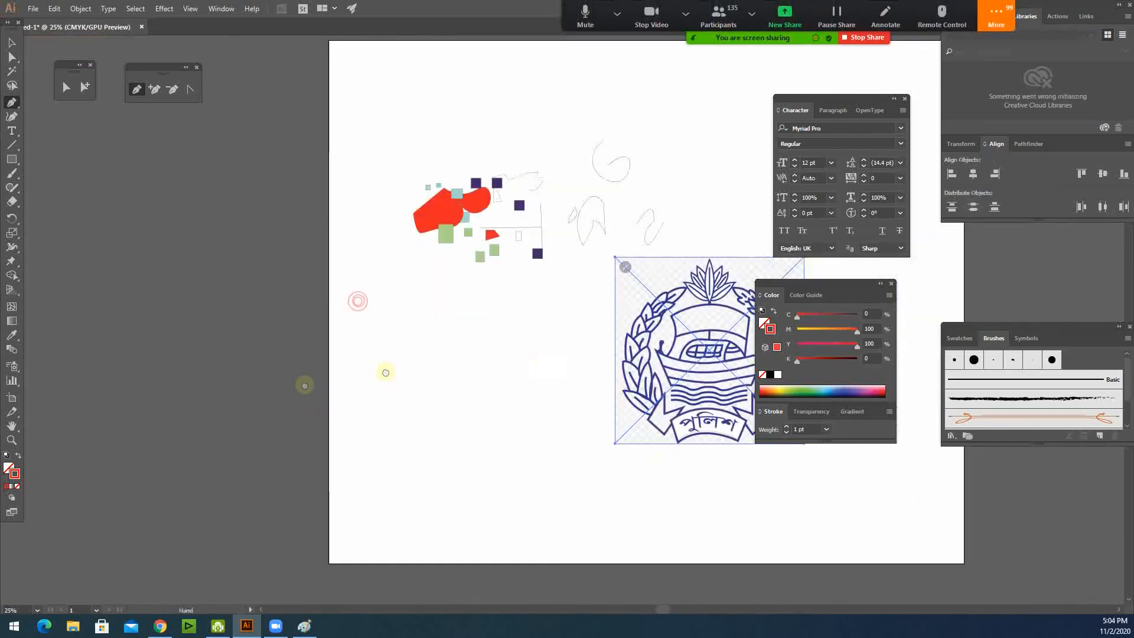
{"action": "left_click", "coordinate": [11, 41]}
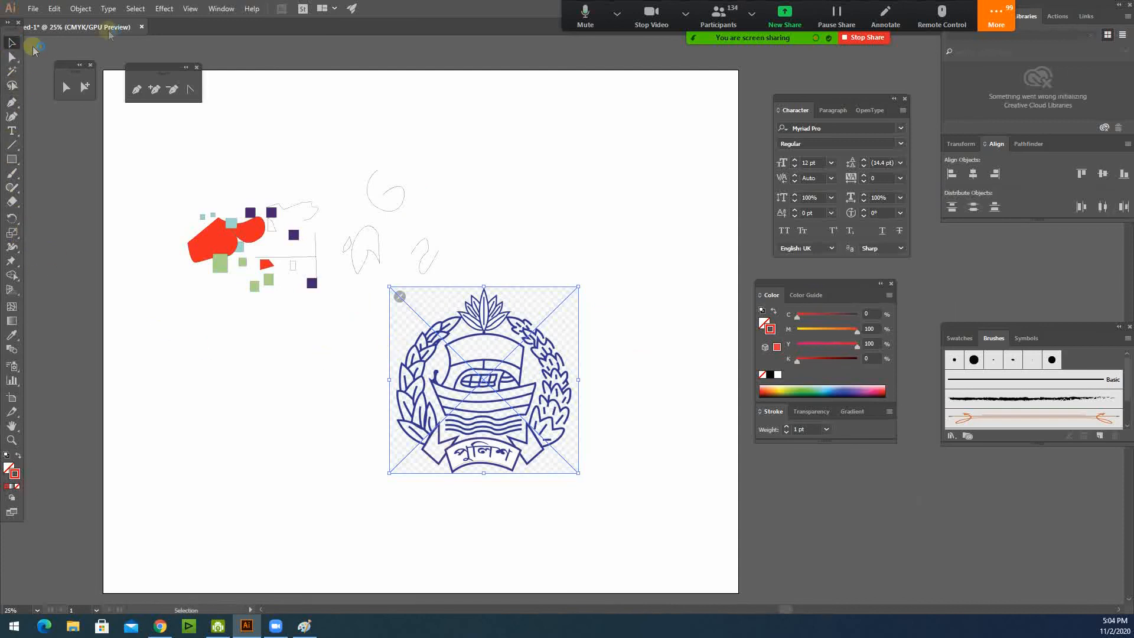
{"action": "left_click", "coordinate": [191, 8]}
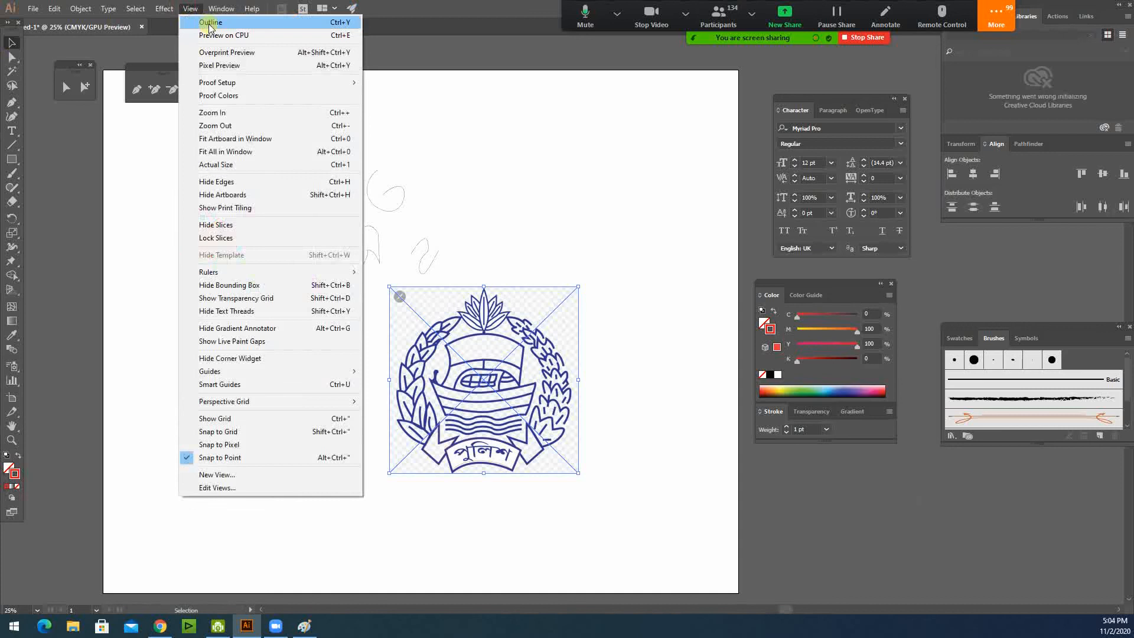
{"action": "left_click", "coordinate": [209, 26]}
{"action": "left_click", "coordinate": [190, 9]}
{"action": "left_click", "coordinate": [210, 21]}
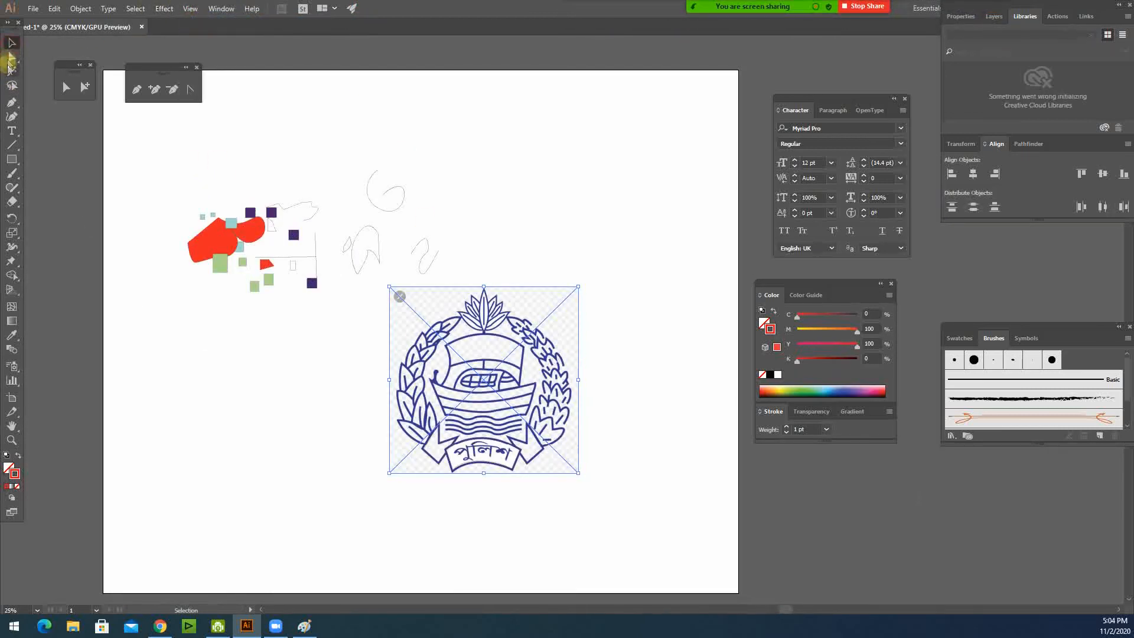
{"action": "left_click", "coordinate": [12, 116]}
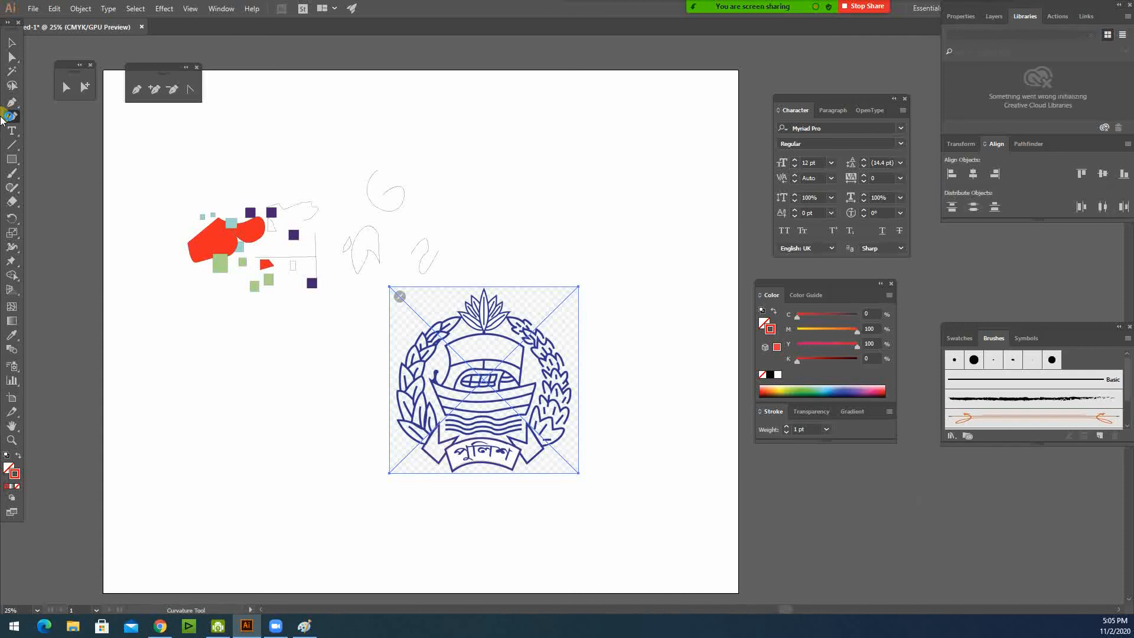
{"action": "left_click", "coordinate": [32, 8]}
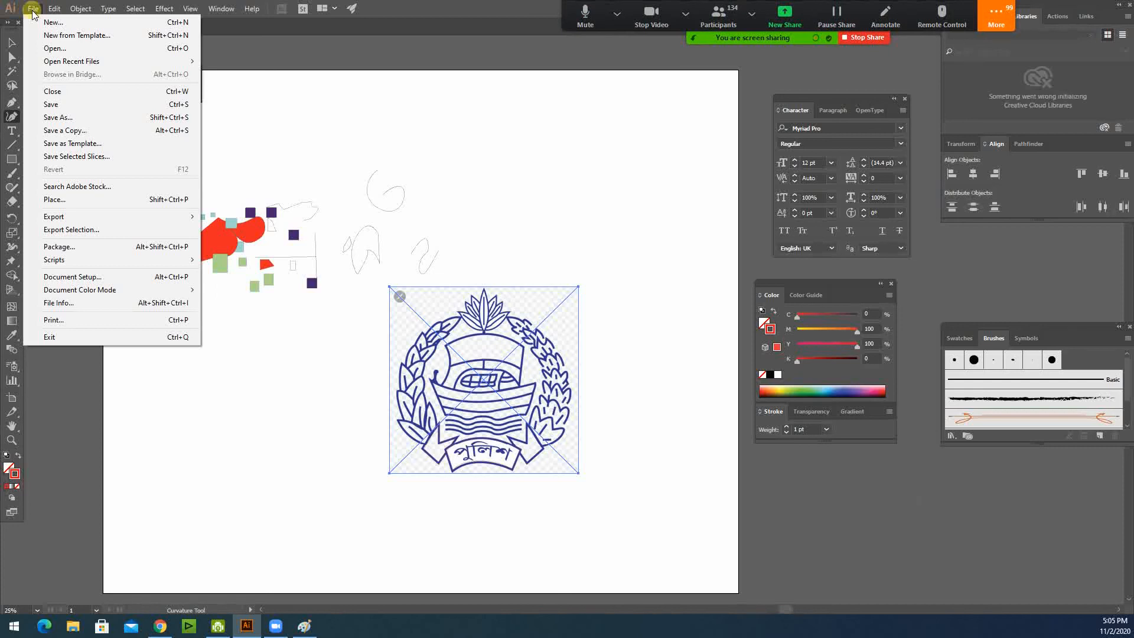
{"action": "left_click", "coordinate": [360, 88]}
{"action": "left_click", "coordinate": [359, 88]}
Move the large red shape up and to the right, above the small coloured squares
{"action": "left_click", "coordinate": [12, 43]}
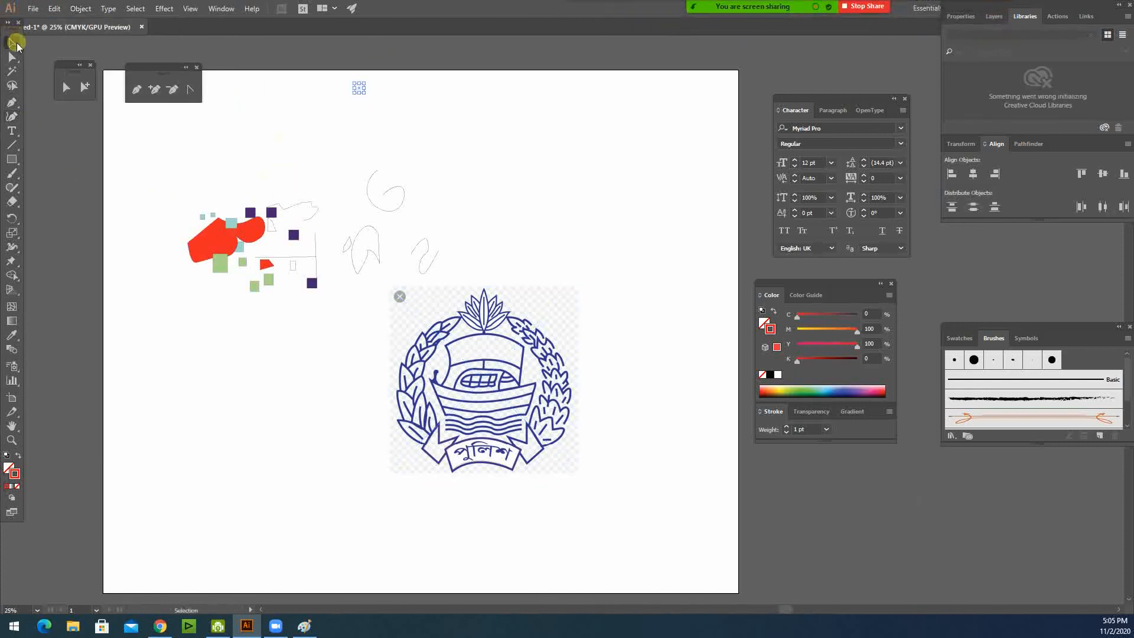
{"action": "left_click", "coordinate": [236, 235]}
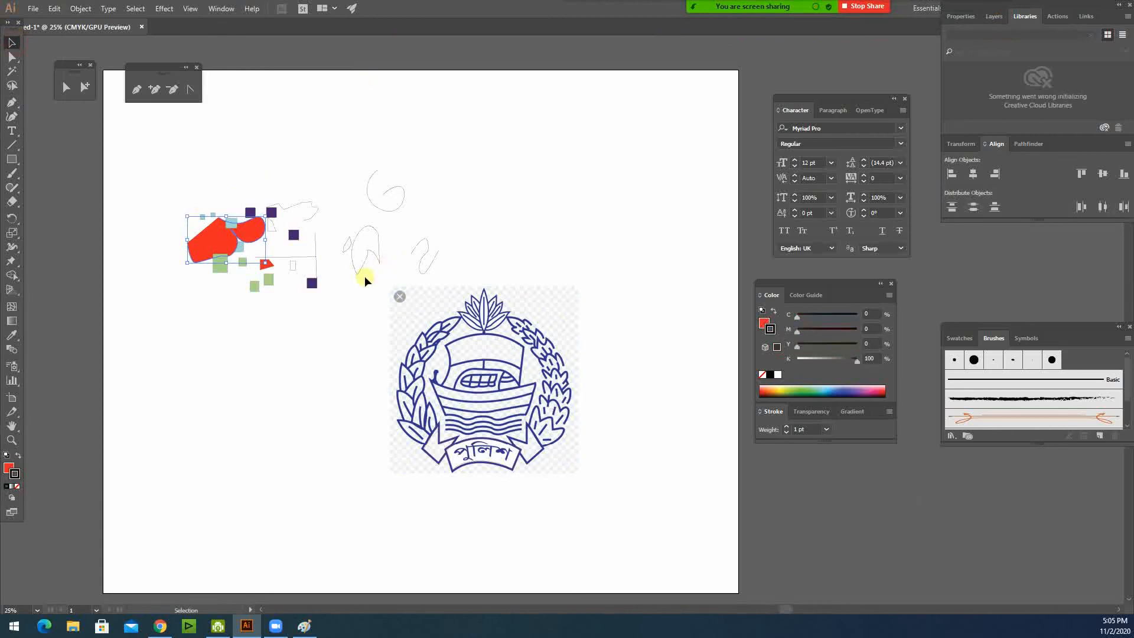
{"action": "left_click_drag", "start_coordinate": [227, 240], "coordinate": [301, 195]}
Copy and paste the red shape, and position the duplicate in the empty area to the left of the emblem
{"action": "left_click", "coordinate": [53, 9]}
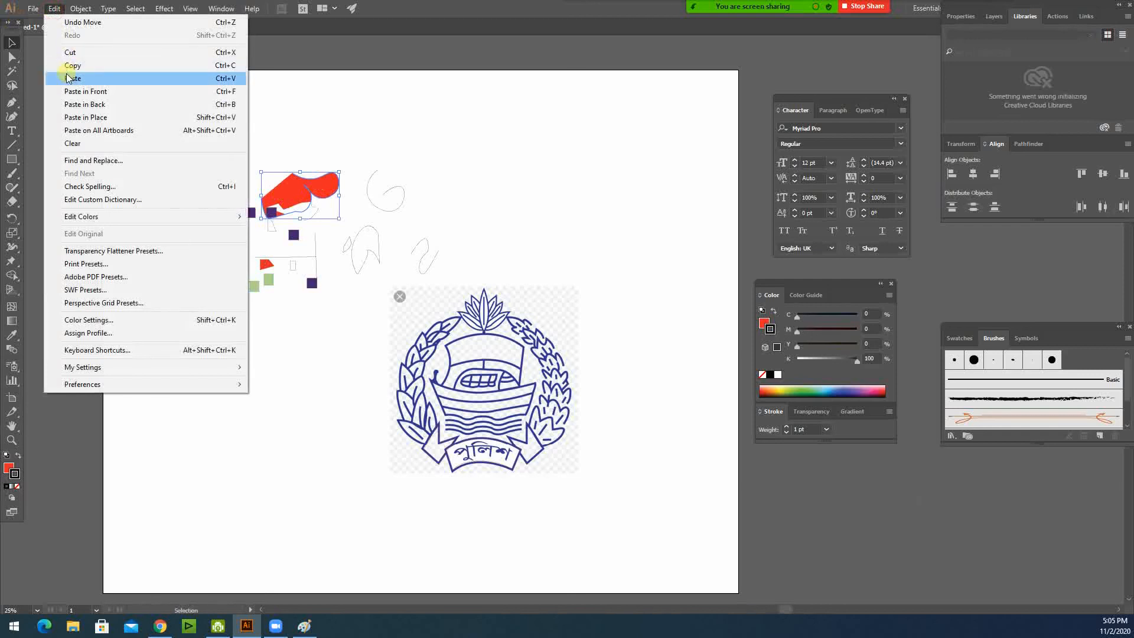
{"action": "left_click", "coordinate": [70, 66]}
{"action": "left_click", "coordinate": [53, 9]}
{"action": "left_click", "coordinate": [70, 80]}
{"action": "left_click_drag", "start_coordinate": [603, 325], "coordinate": [283, 371]}
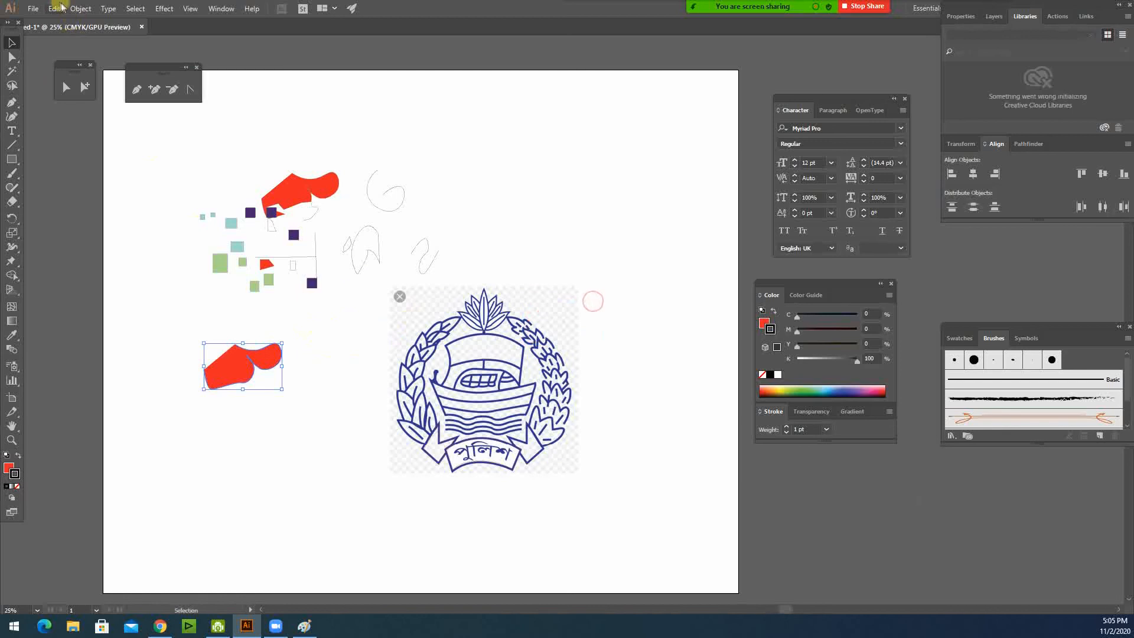
{"action": "left_click", "coordinate": [53, 9]}
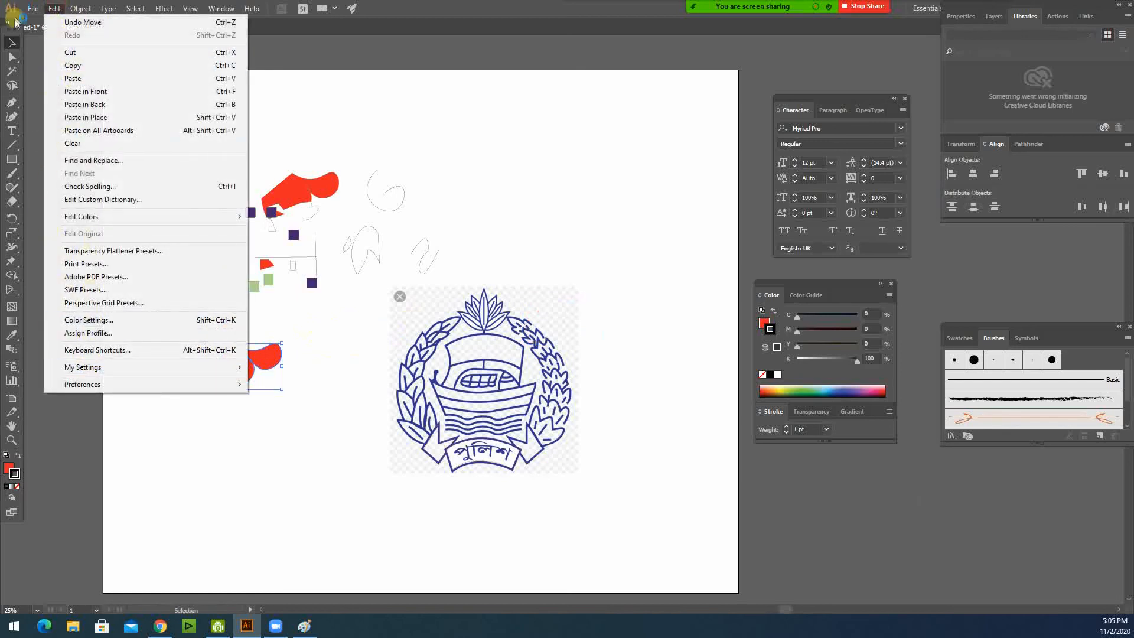
{"action": "left_click", "coordinate": [32, 9]}
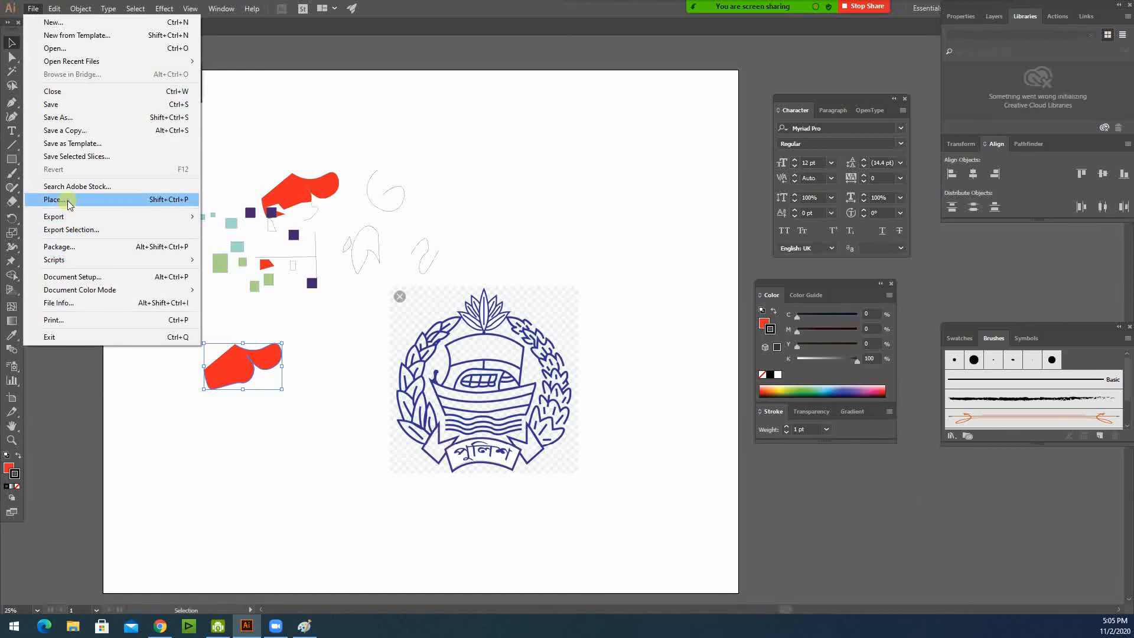
{"action": "left_click", "coordinate": [55, 200]}
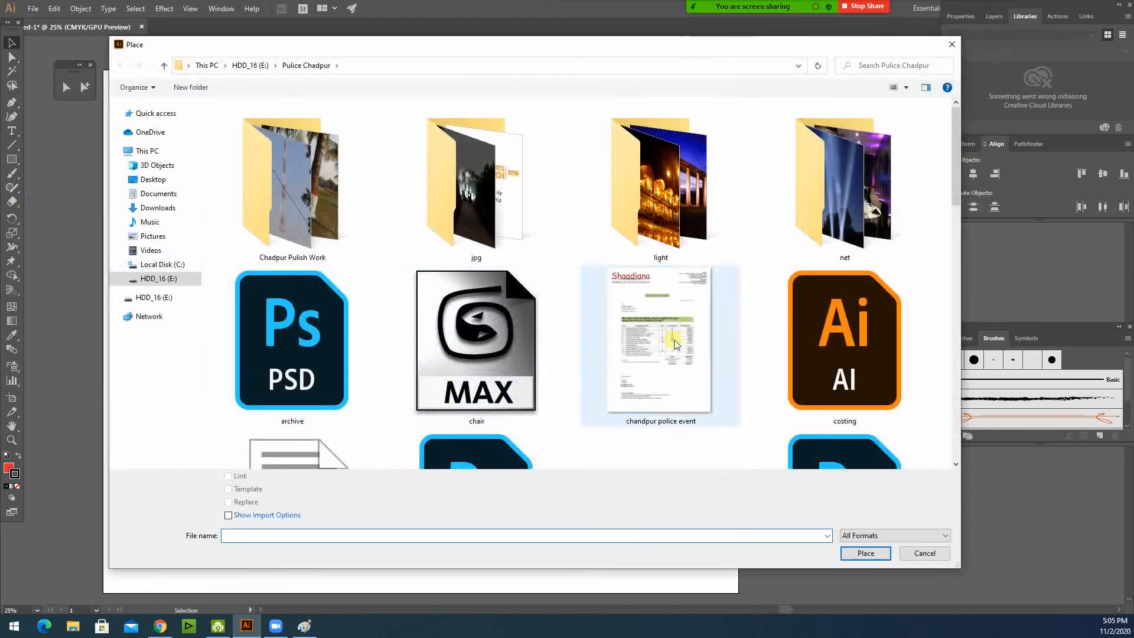
{"action": "left_click", "coordinate": [924, 535]}
{"action": "left_click", "coordinate": [924, 535]}
{"action": "scroll", "coordinate": [331, 402], "scroll_direction": "down", "scroll_amount": 4}
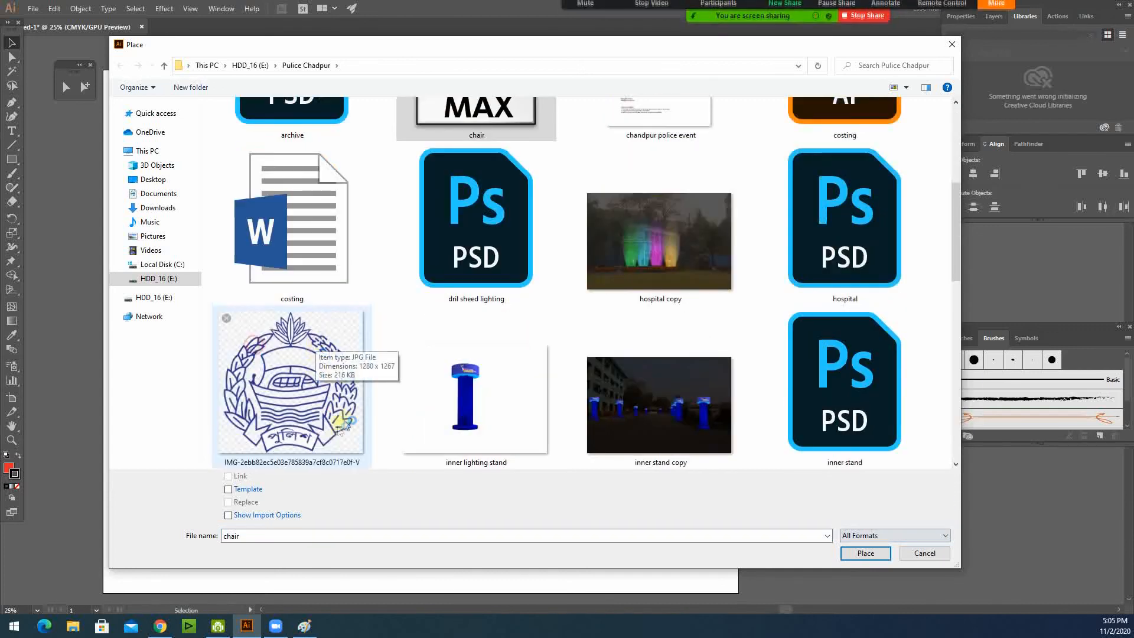
{"action": "left_click", "coordinate": [345, 424]}
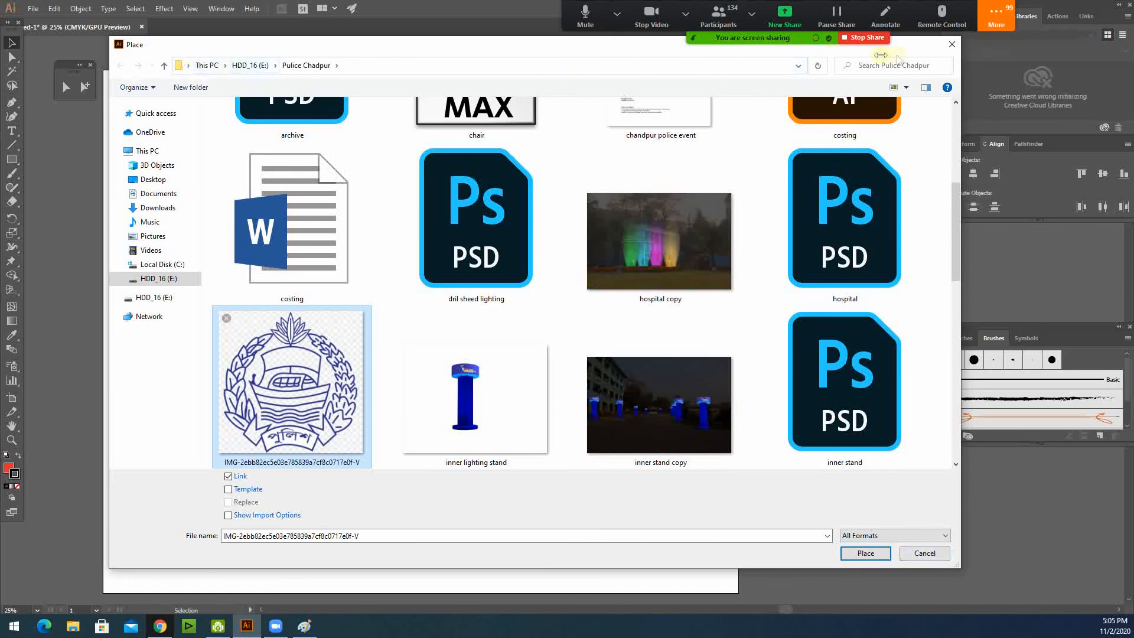
{"action": "left_click", "coordinate": [952, 44]}
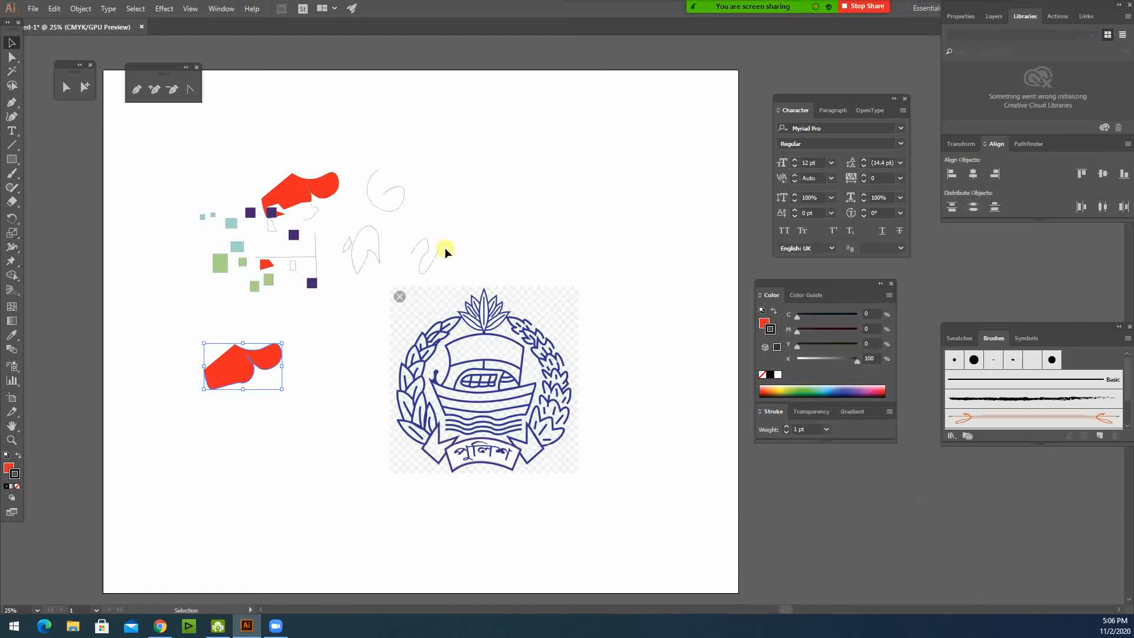
Draw a curved red-filled shape with the Pen tool in the empty area above the emblem
{"action": "left_click", "coordinate": [12, 117]}
{"action": "left_click", "coordinate": [10, 105]}
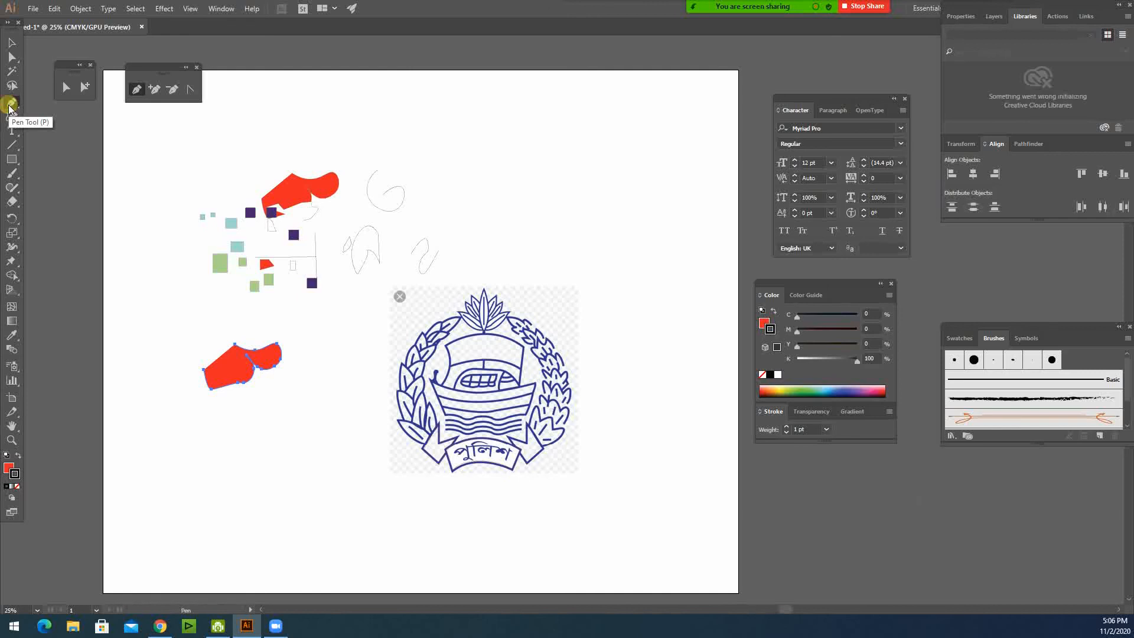
{"action": "left_click_drag", "start_coordinate": [12, 105], "coordinate": [67, 106]}
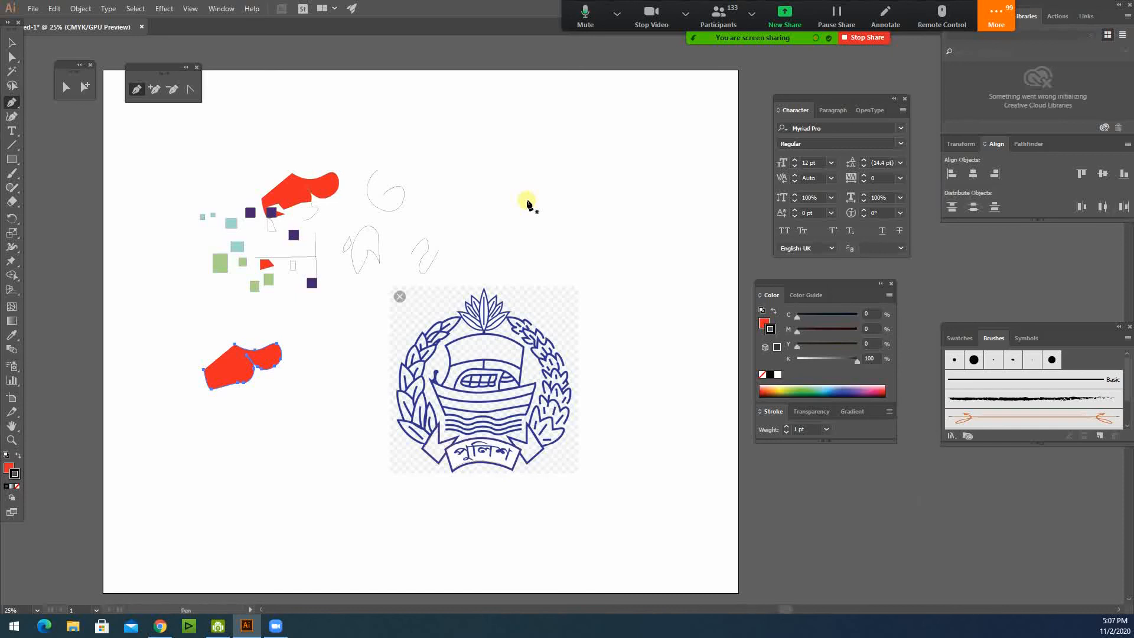
{"action": "left_click_drag", "start_coordinate": [478, 194], "coordinate": [496, 177]}
{"action": "mouse_move", "coordinate": [558, 200]}
{"action": "left_mouse_down"}
{"action": "mouse_move", "coordinate": [493, 243]}
{"action": "mouse_move", "coordinate": [447, 189]}
{"action": "mouse_move", "coordinate": [505, 220]}
{"action": "left_mouse_up"}
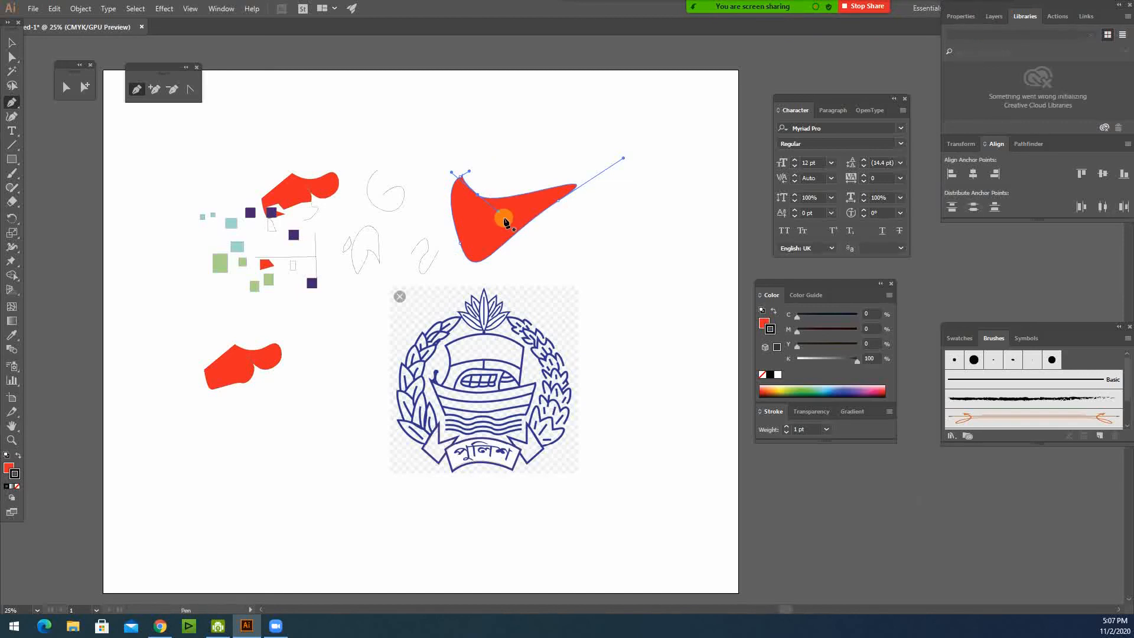